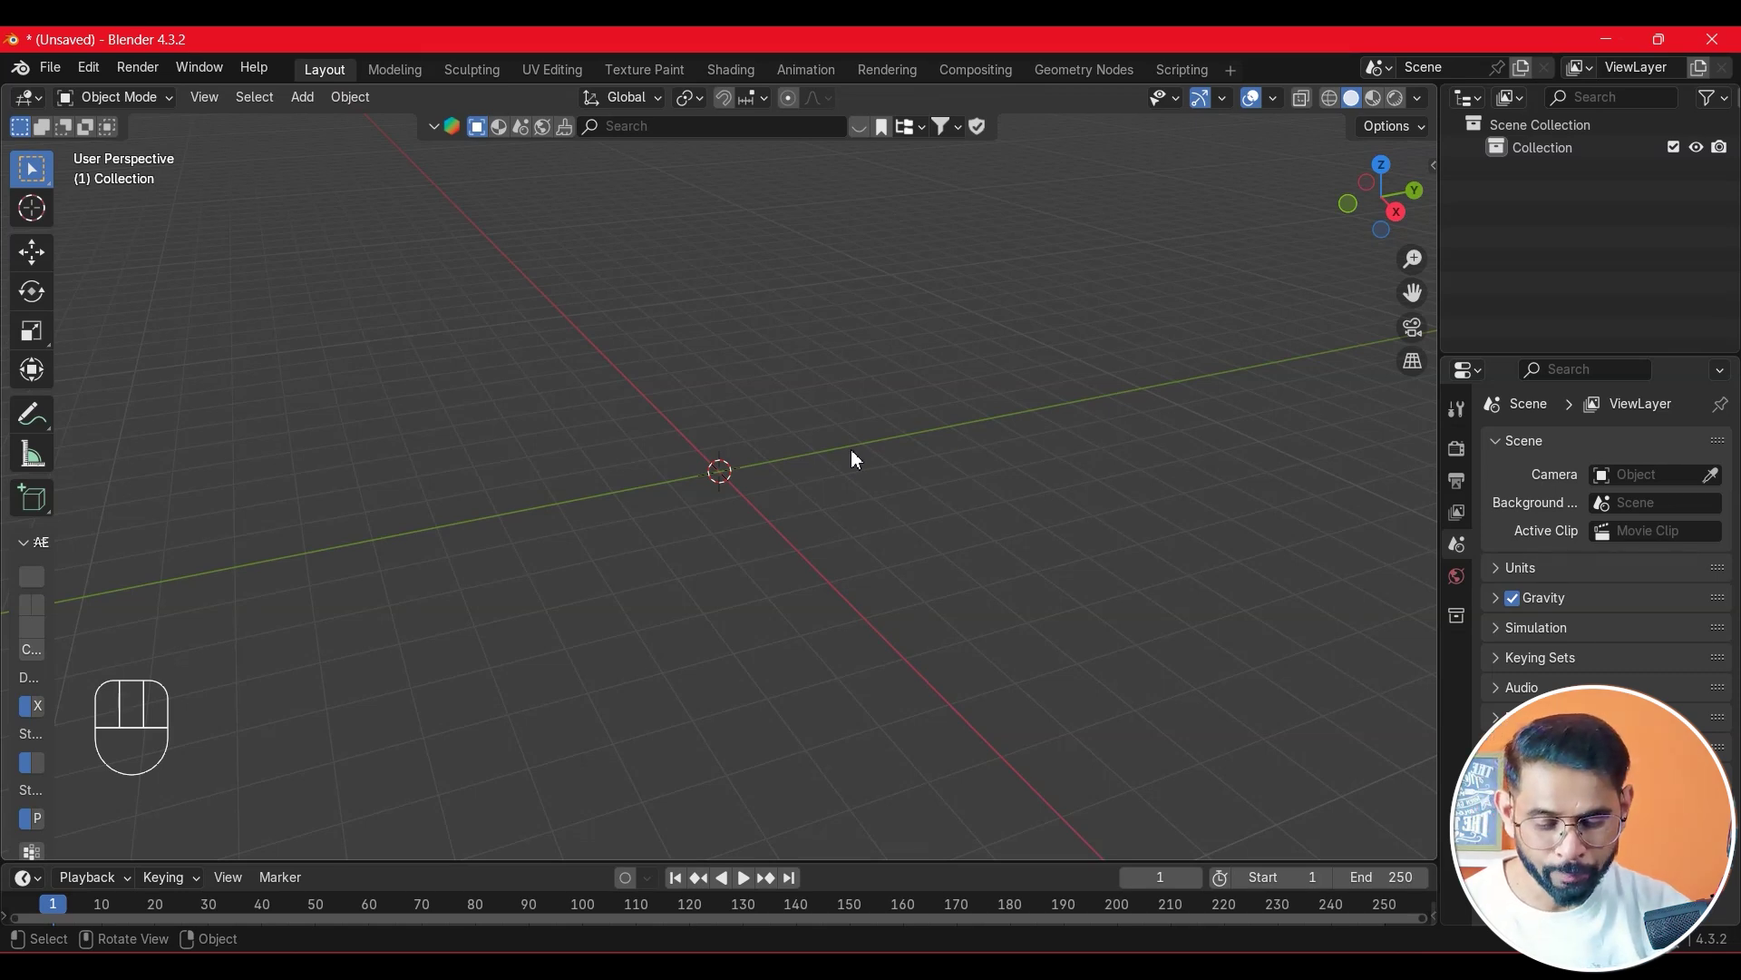
- Add a cylinder mesh to the scene and raise it about 1.2 m along the Z axis
{"action": "key", "text": "shift+a"}
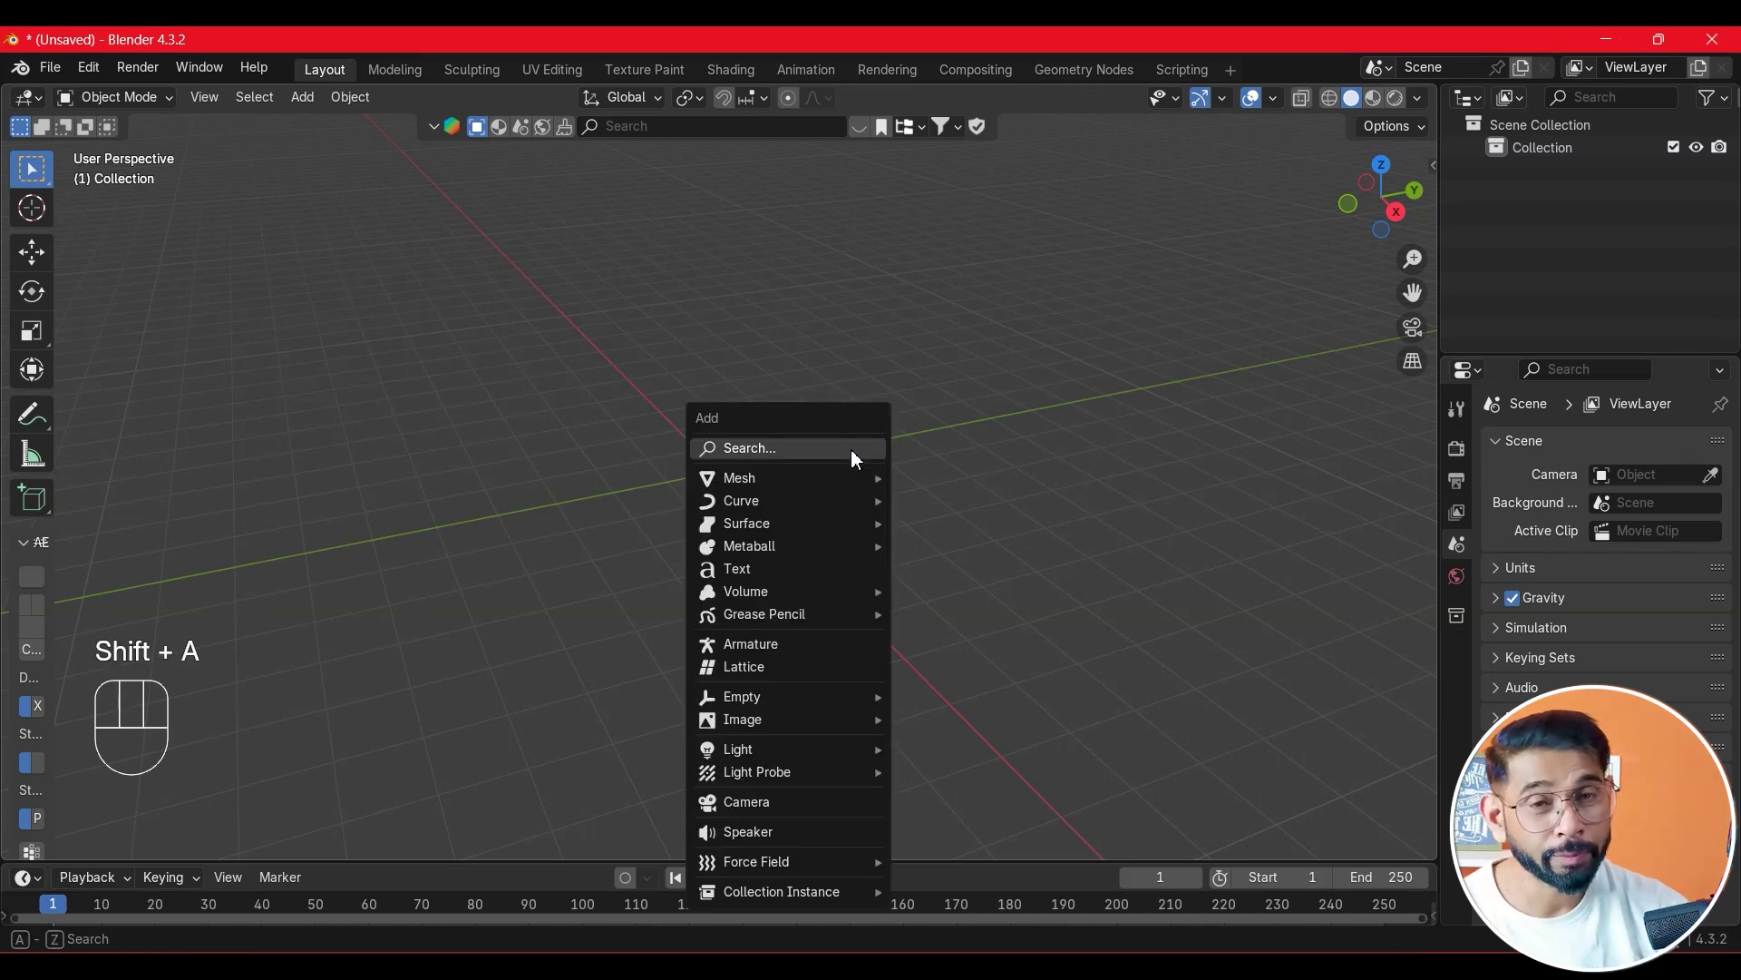
{"action": "mouse_move", "coordinate": [774, 501]}
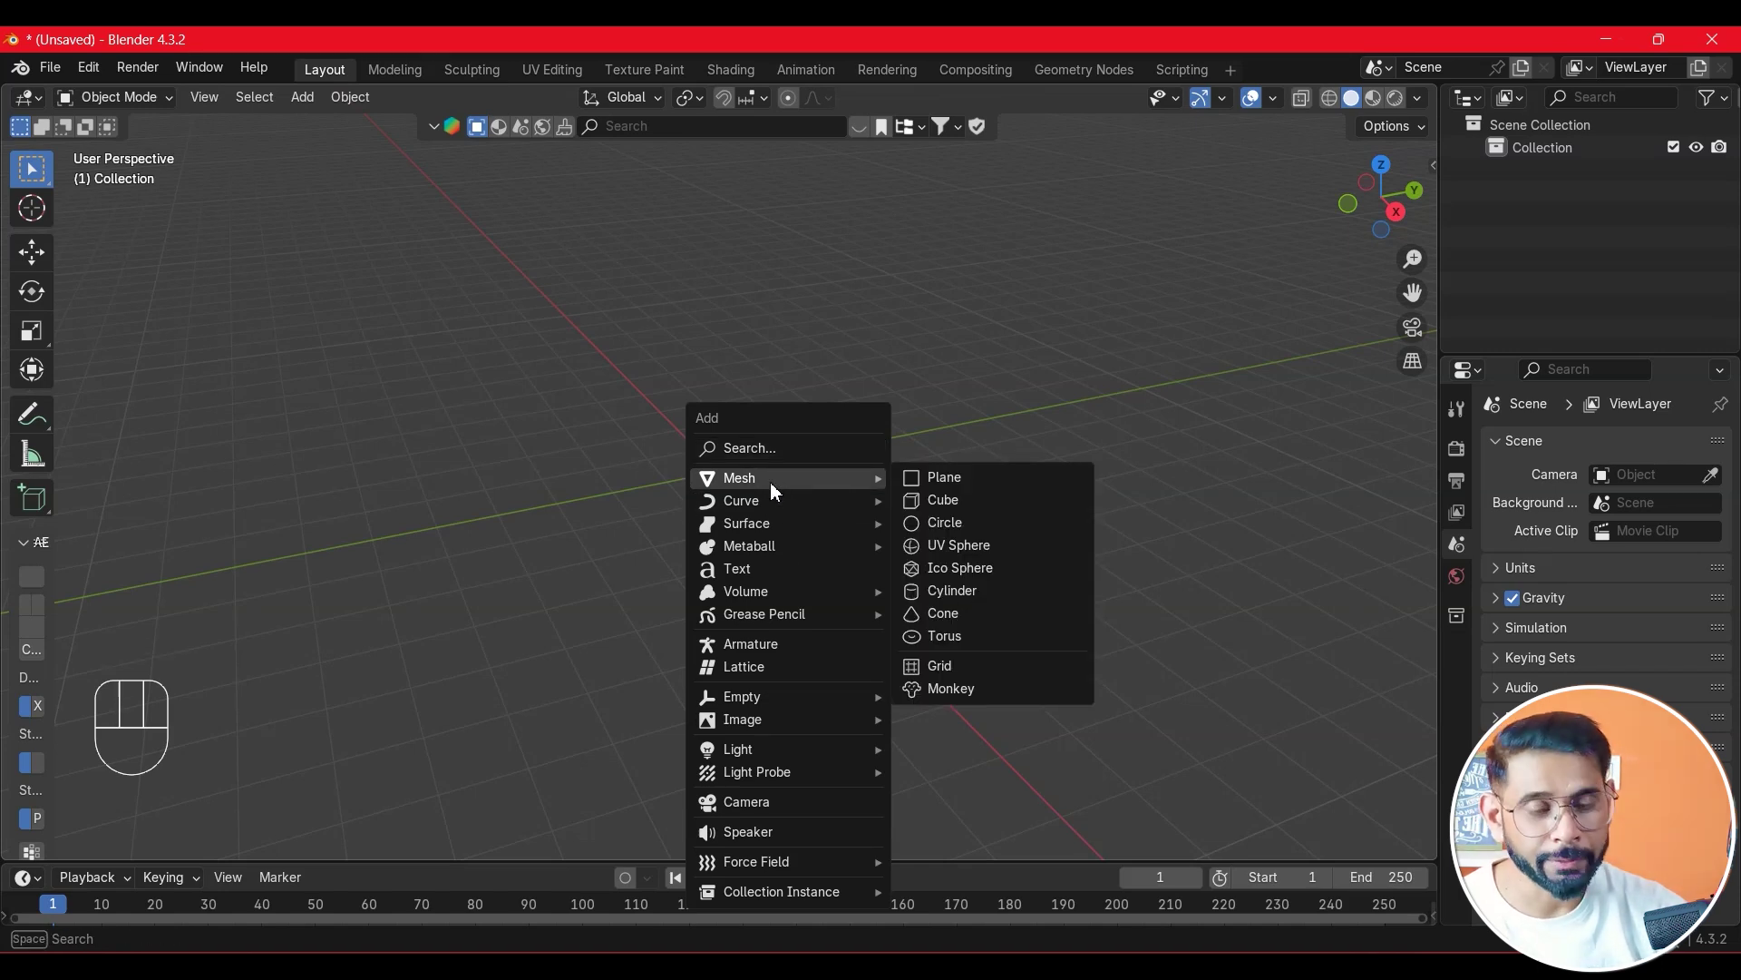
{"action": "left_click", "coordinate": [965, 588]}
{"action": "left_click", "coordinate": [730, 443]}
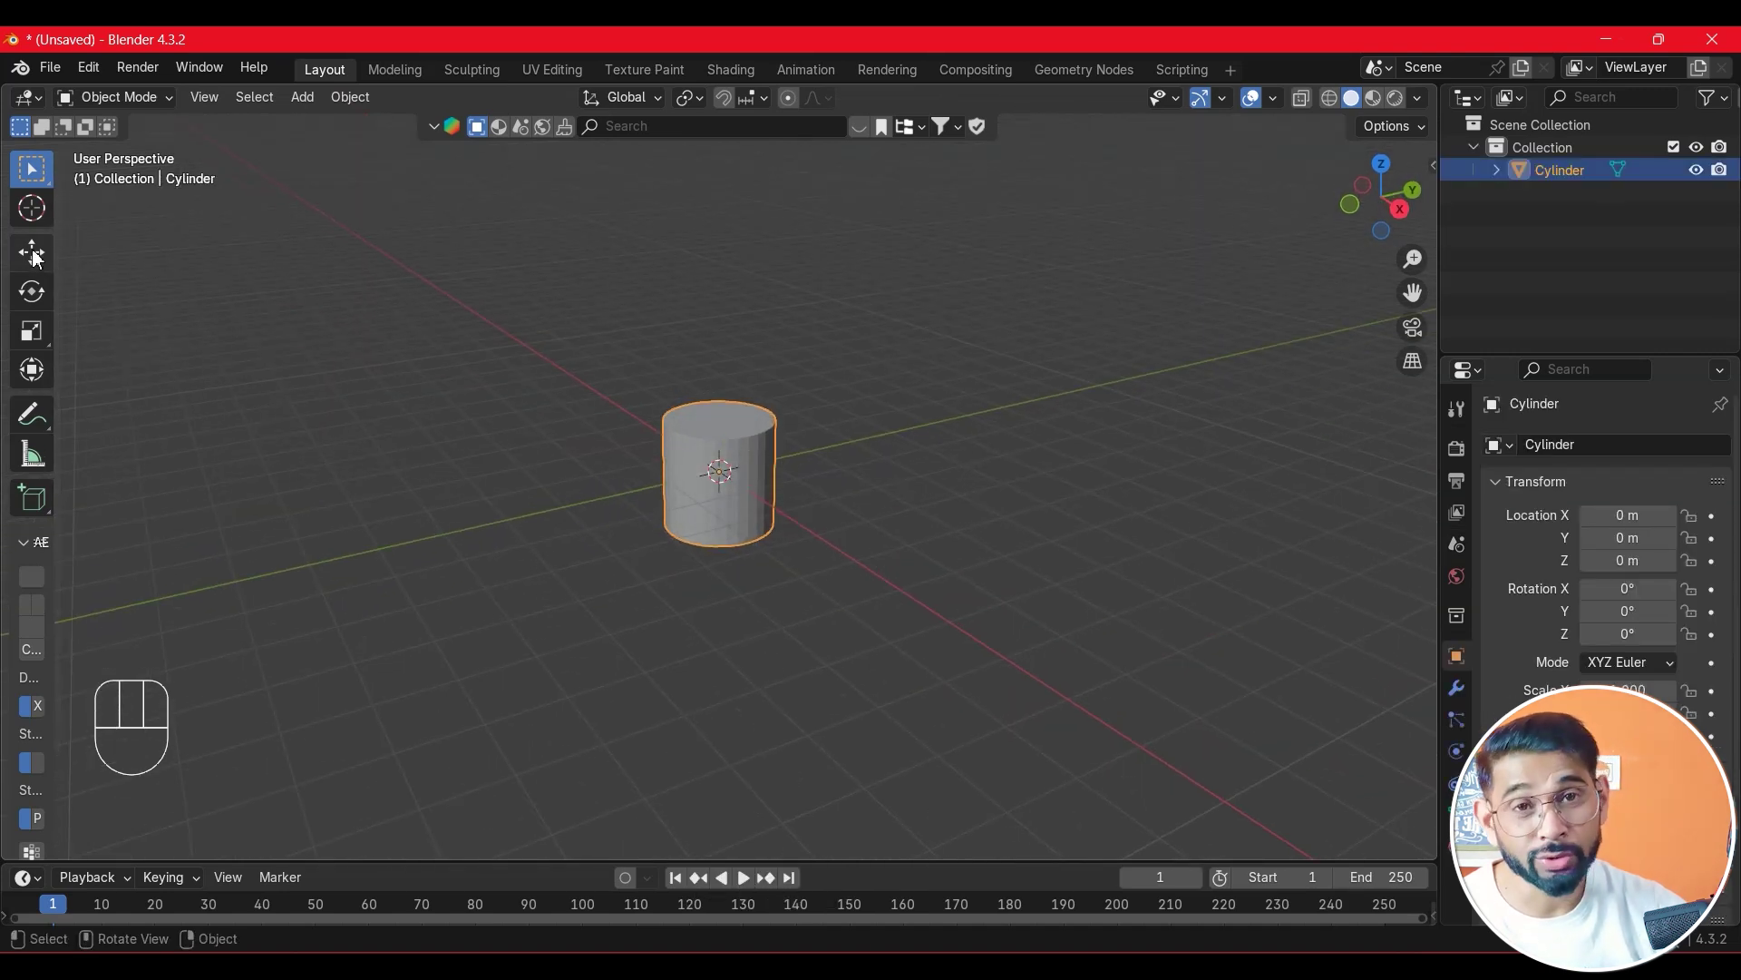
{"action": "left_click", "coordinate": [32, 254]}
{"action": "left_click_drag", "start_coordinate": [718, 384], "coordinate": [718, 317]}
- Scale the cylinder into a wide, flat disc shape
{"action": "left_click", "coordinate": [31, 330]}
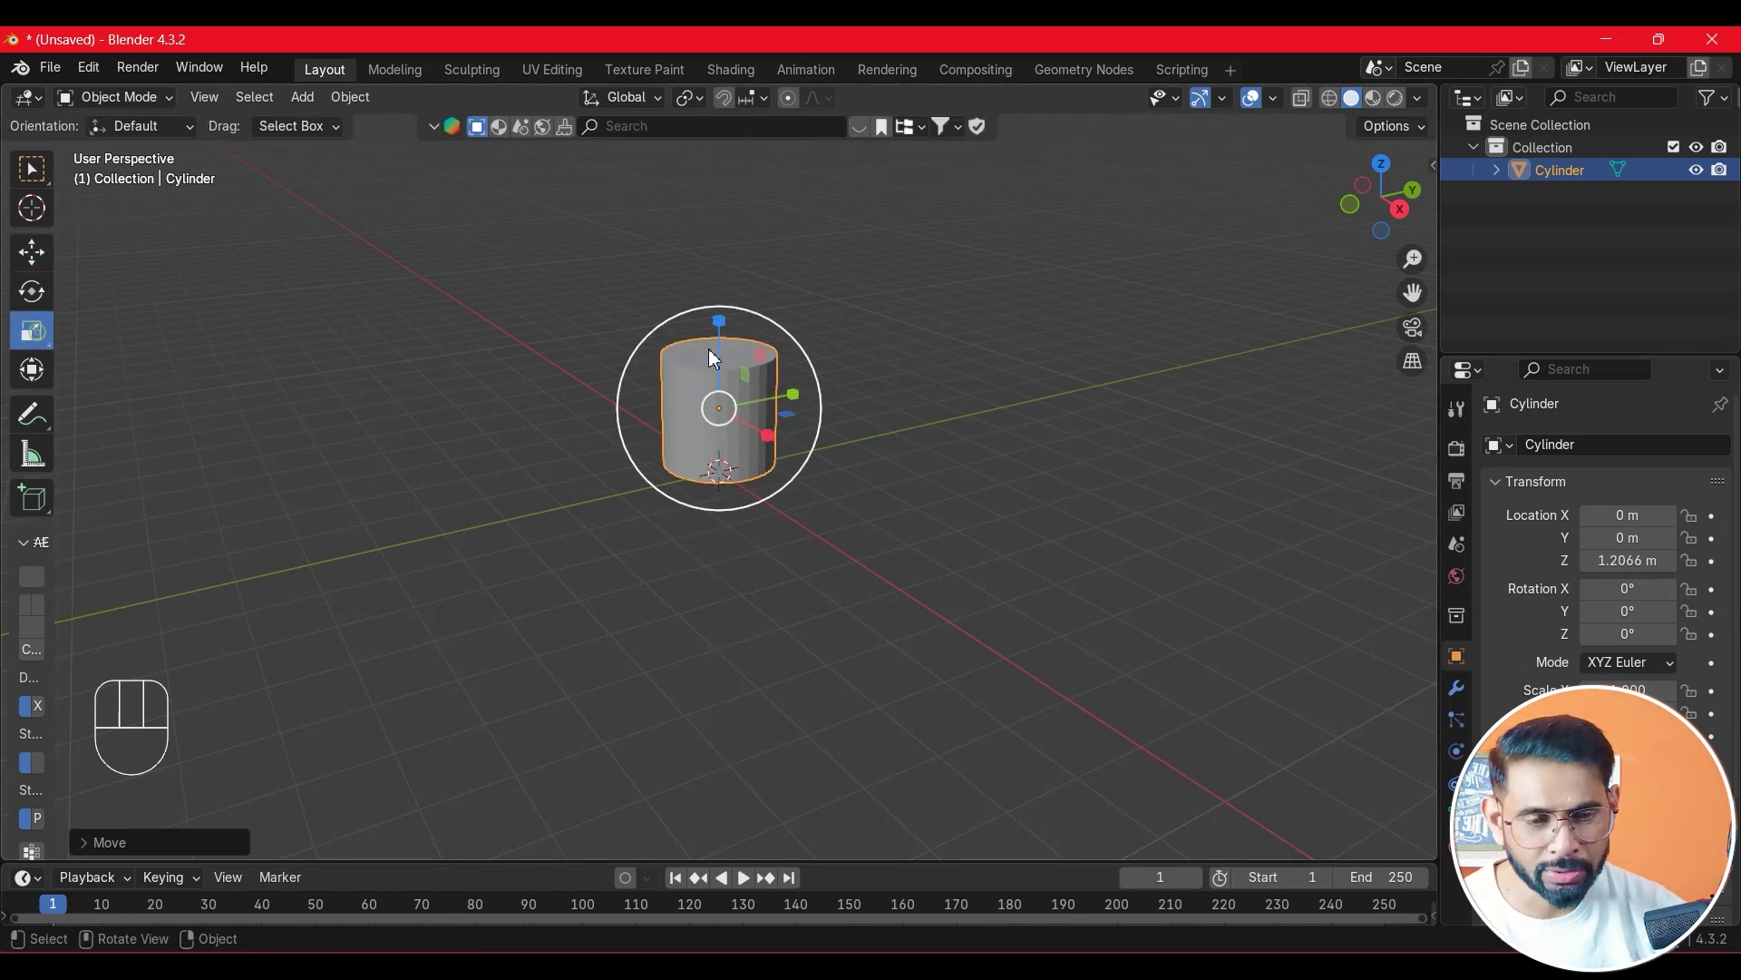
{"action": "left_click_drag", "start_coordinate": [726, 338], "coordinate": [725, 392]}
{"action": "middle_click_drag", "start_coordinate": [725, 391], "coordinate": [1003, 528]}
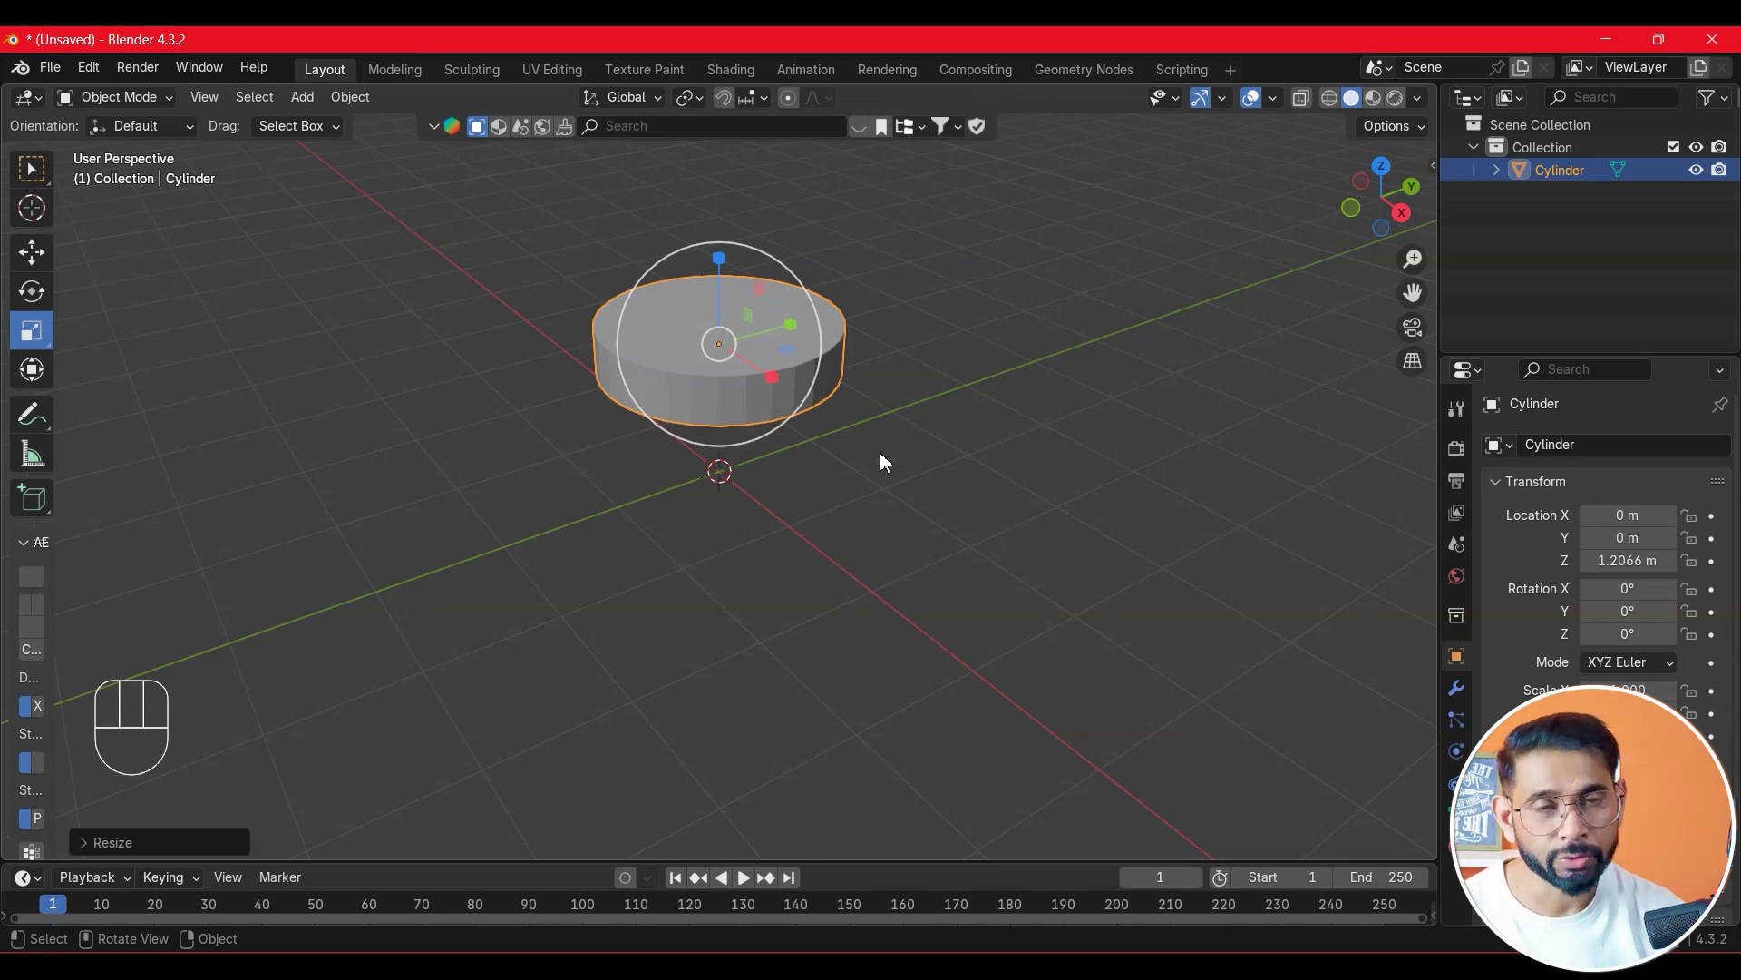
{"action": "middle_click_drag", "start_coordinate": [880, 450], "coordinate": [878, 421]}
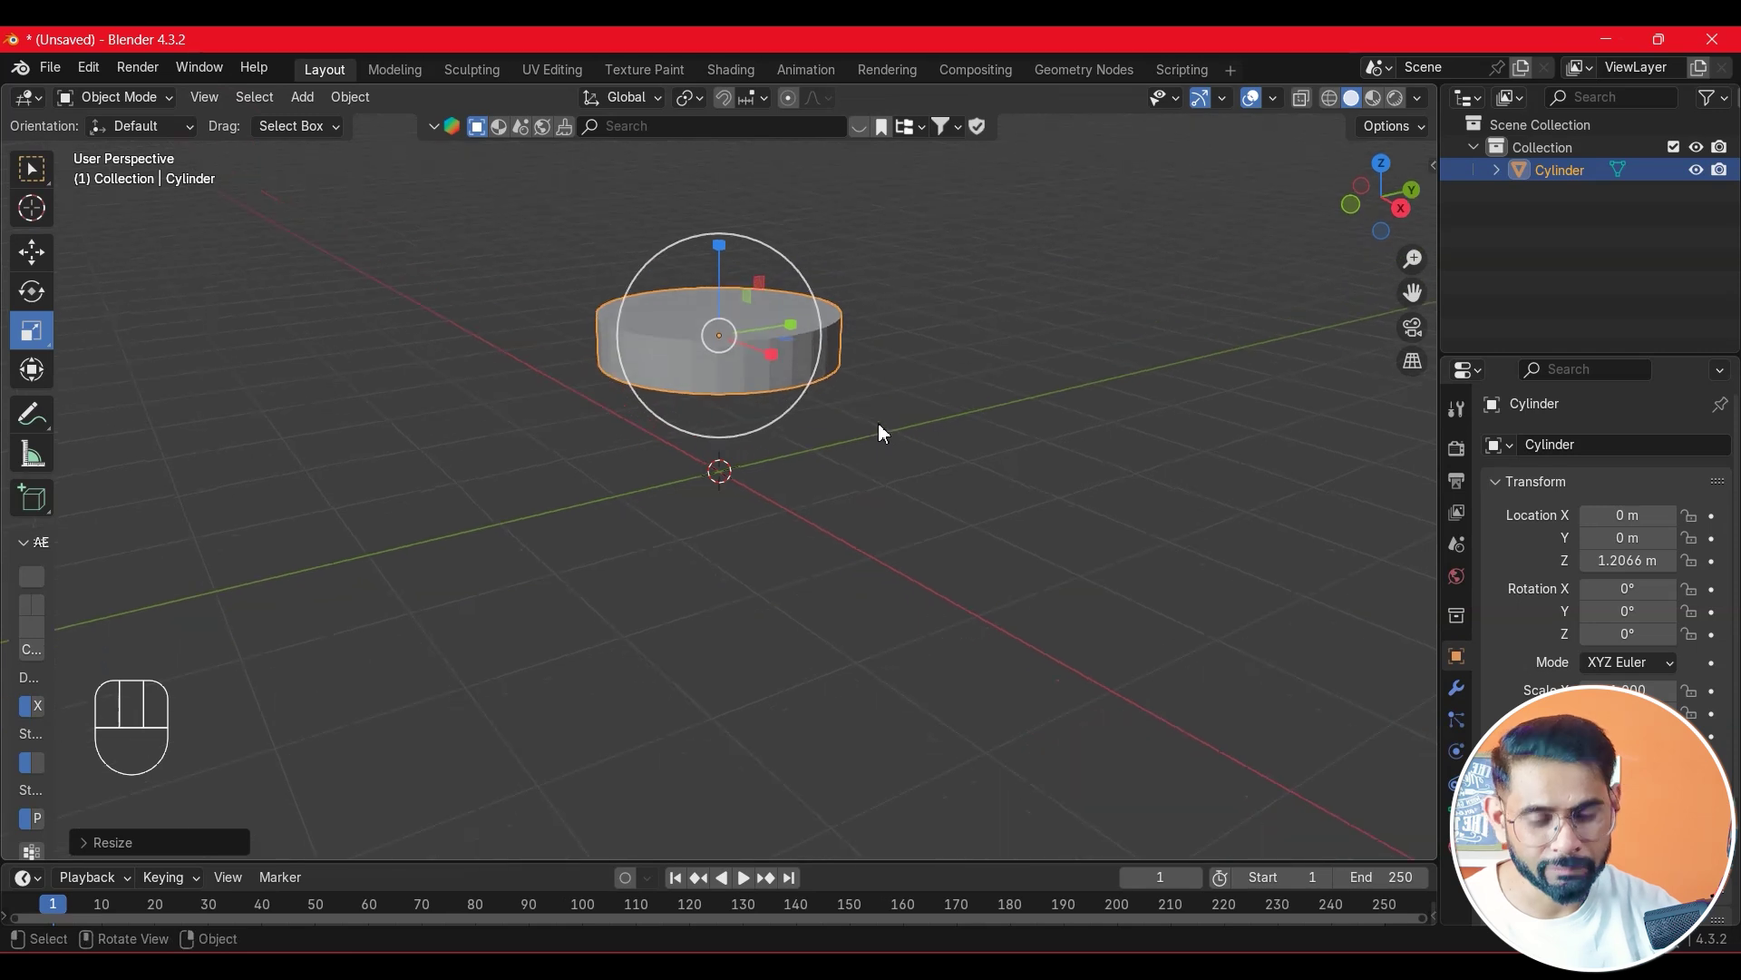
- In wireframe Edit Mode, select the cylinder's upper vertices and scale them outward so the wall flares toward the rim
{"action": "key", "text": "shift+z"}
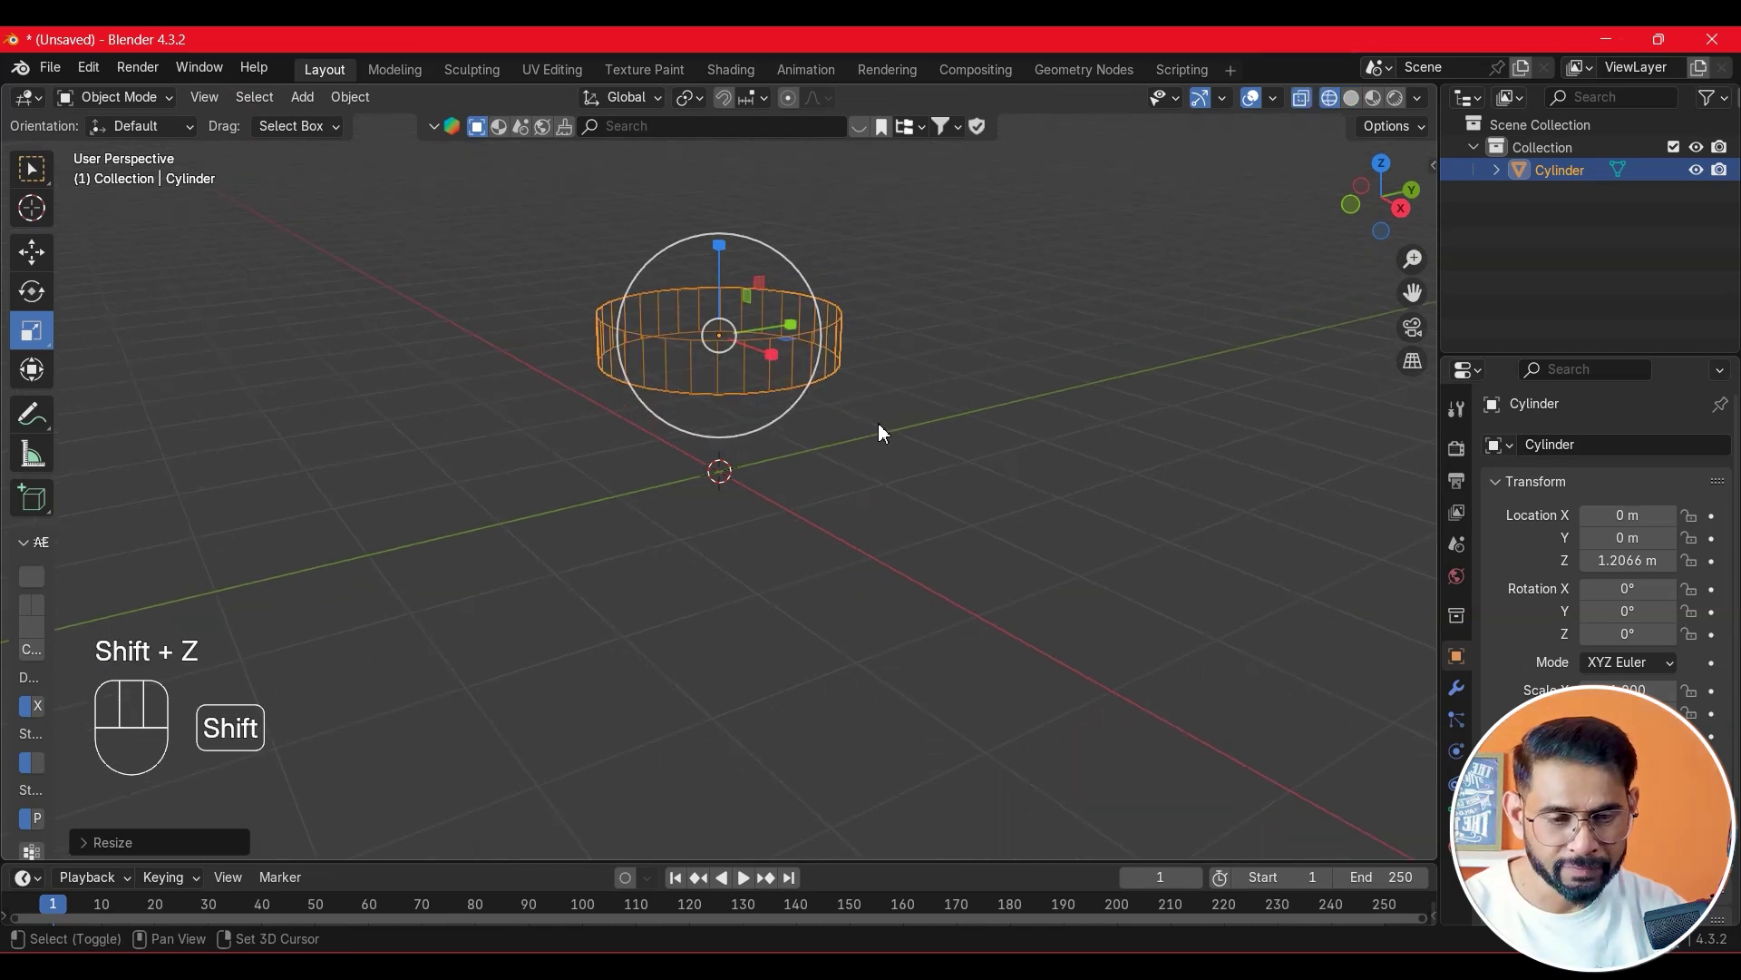
{"action": "middle_click_drag", "start_coordinate": [900, 428], "coordinate": [910, 398]}
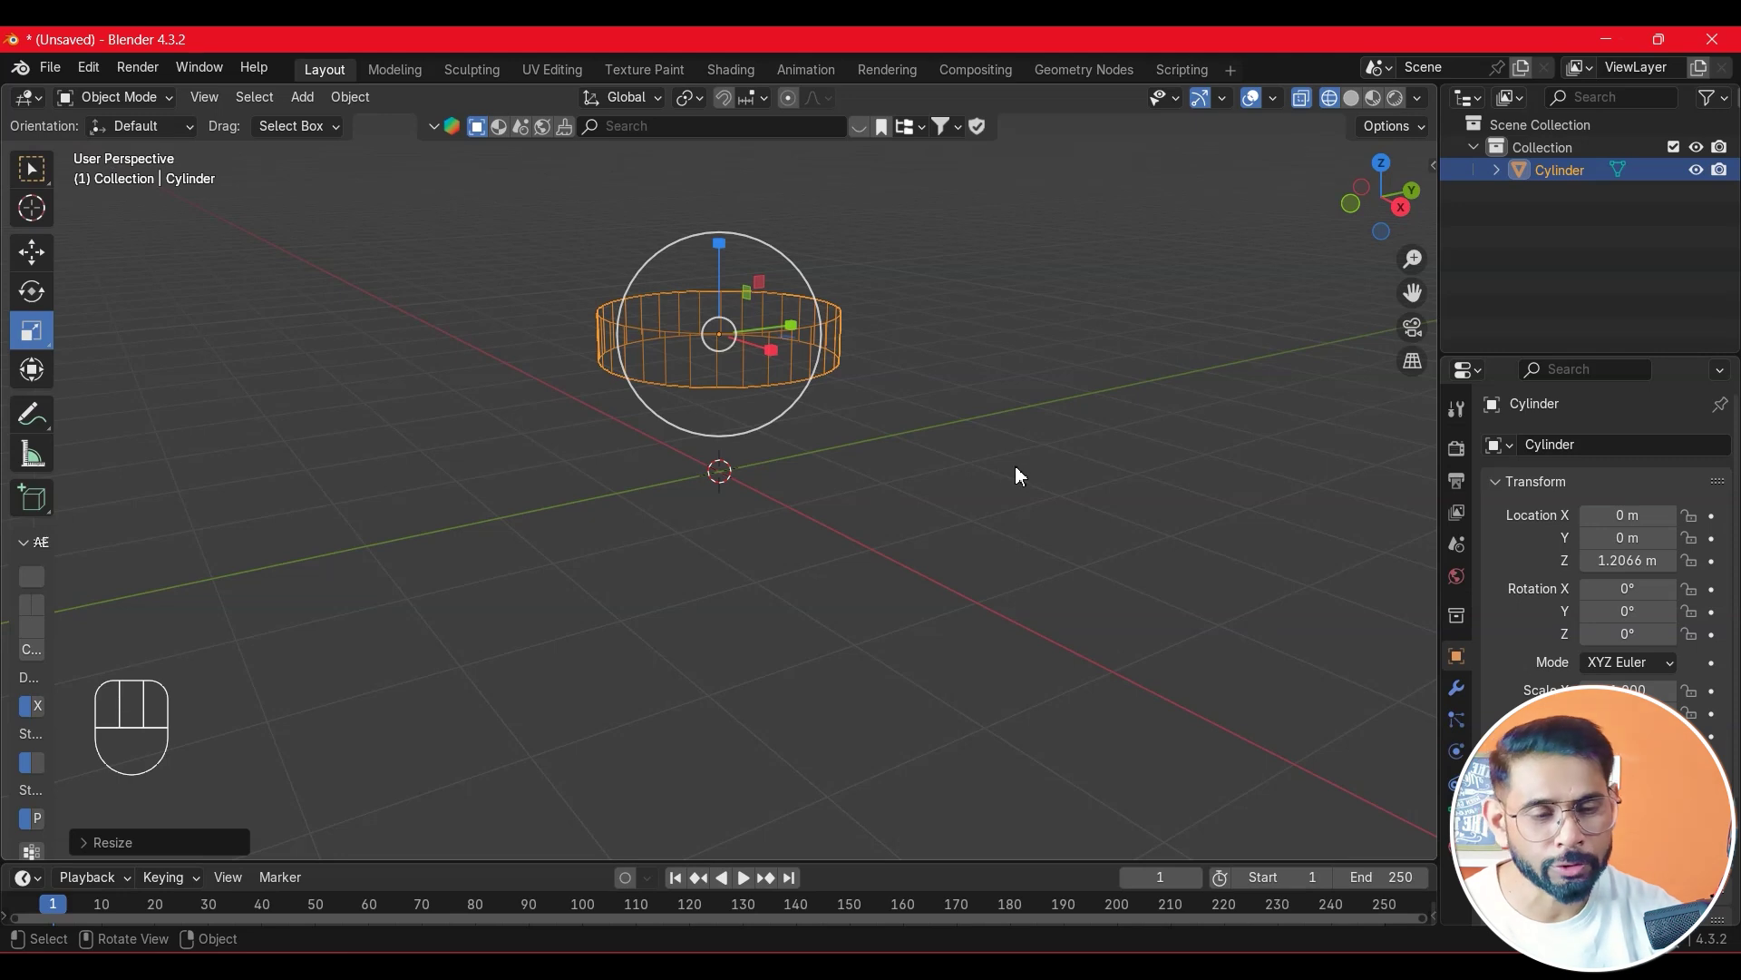
{"action": "key", "text": "Tab"}
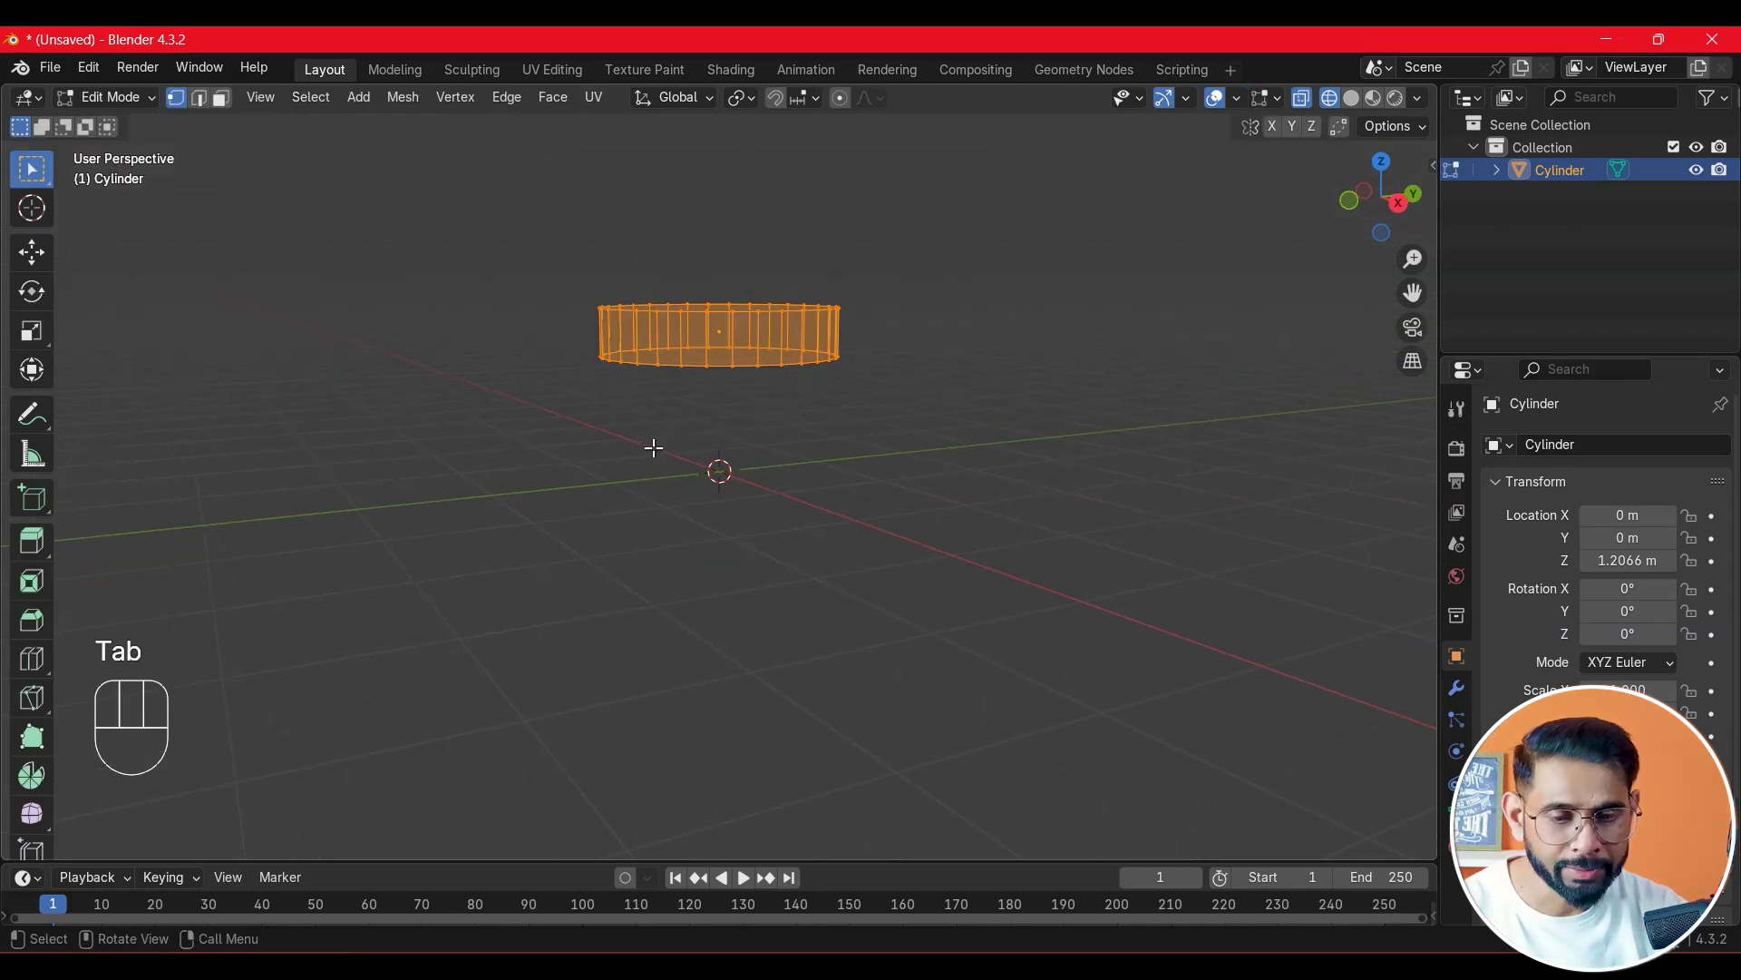
{"action": "left_click_drag", "start_coordinate": [545, 234], "coordinate": [852, 338]}
{"action": "middle_click_drag", "start_coordinate": [906, 342], "coordinate": [922, 360]}
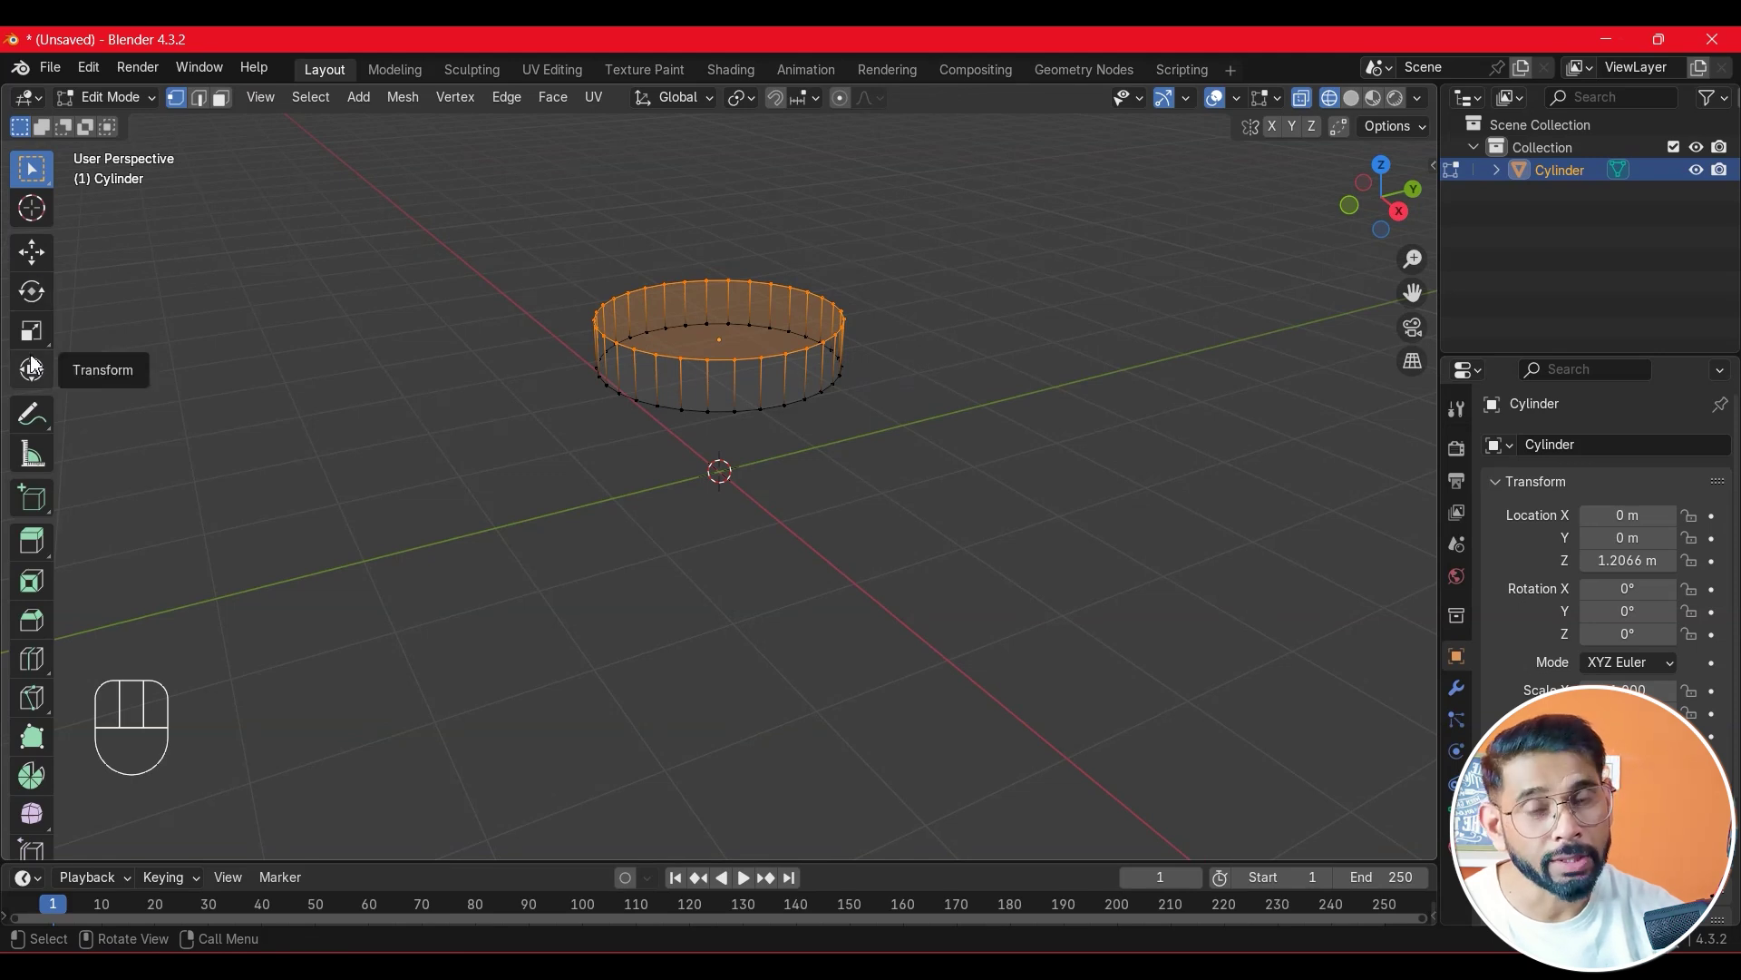
{"action": "middle_click_drag", "start_coordinate": [851, 460], "coordinate": [726, 263]}
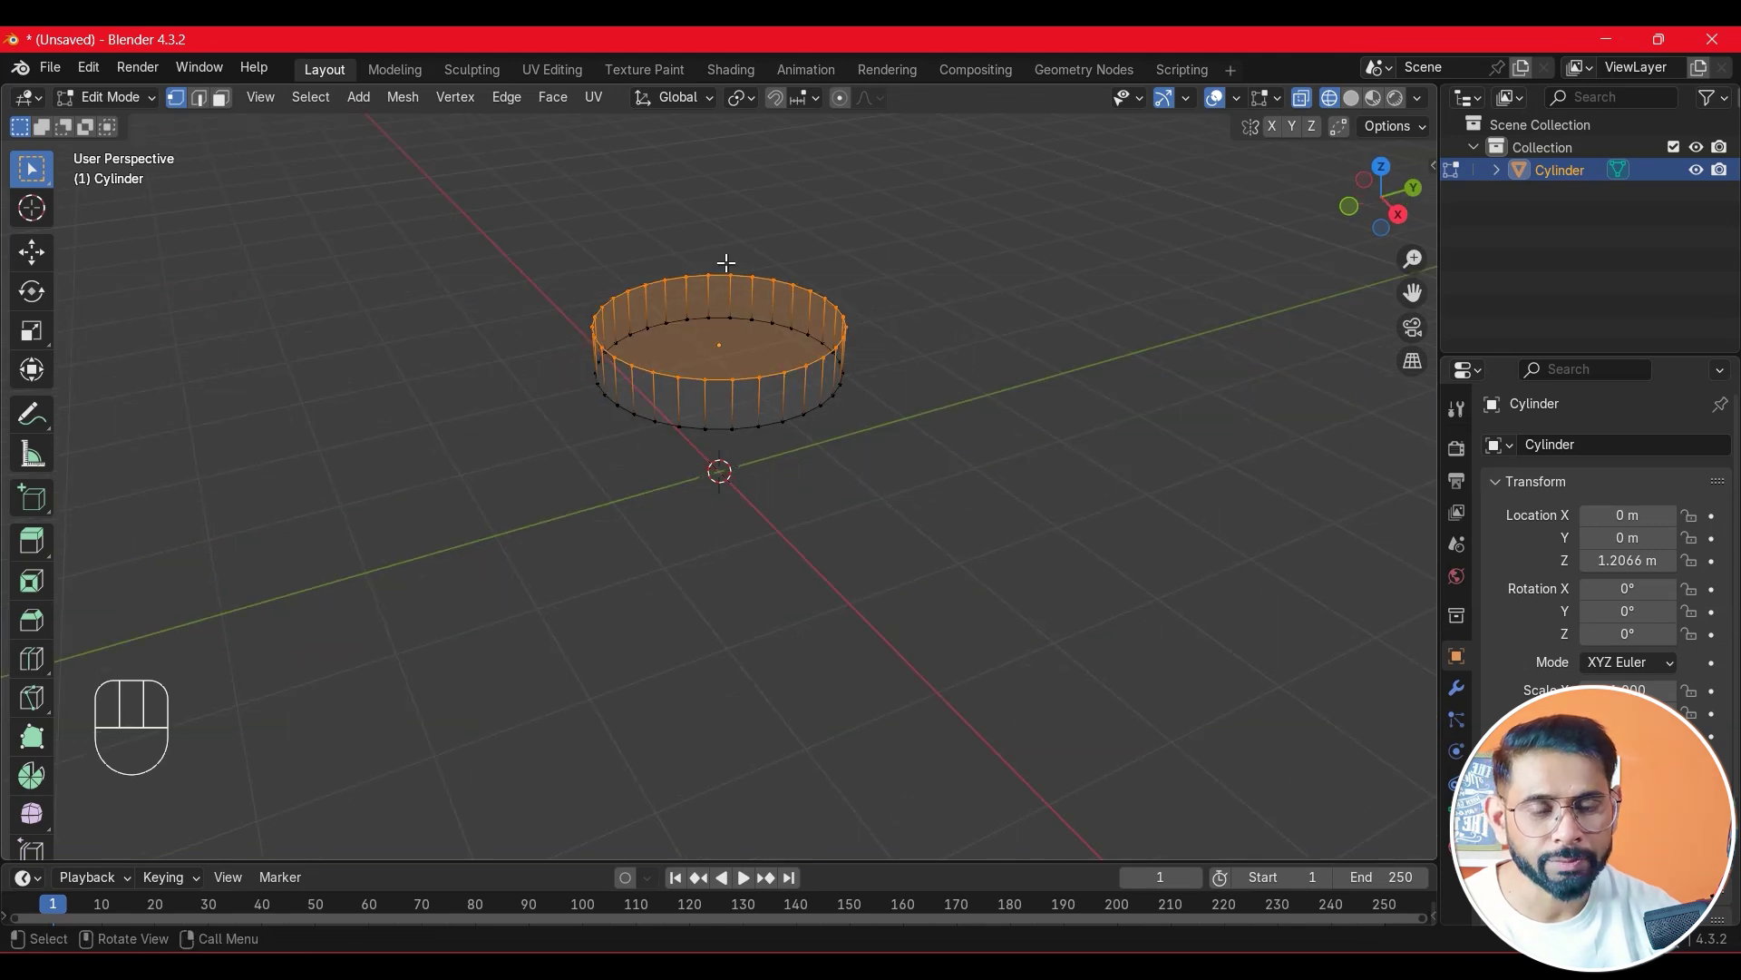
{"action": "left_click", "coordinate": [32, 332]}
{"action": "left_click_drag", "start_coordinate": [810, 277], "coordinate": [890, 264]}
{"action": "middle_click_drag", "start_coordinate": [885, 472], "coordinate": [834, 307]}
{"action": "left_click_drag", "start_coordinate": [834, 307], "coordinate": [799, 324]}
{"action": "middle_click", "coordinate": [893, 432]}
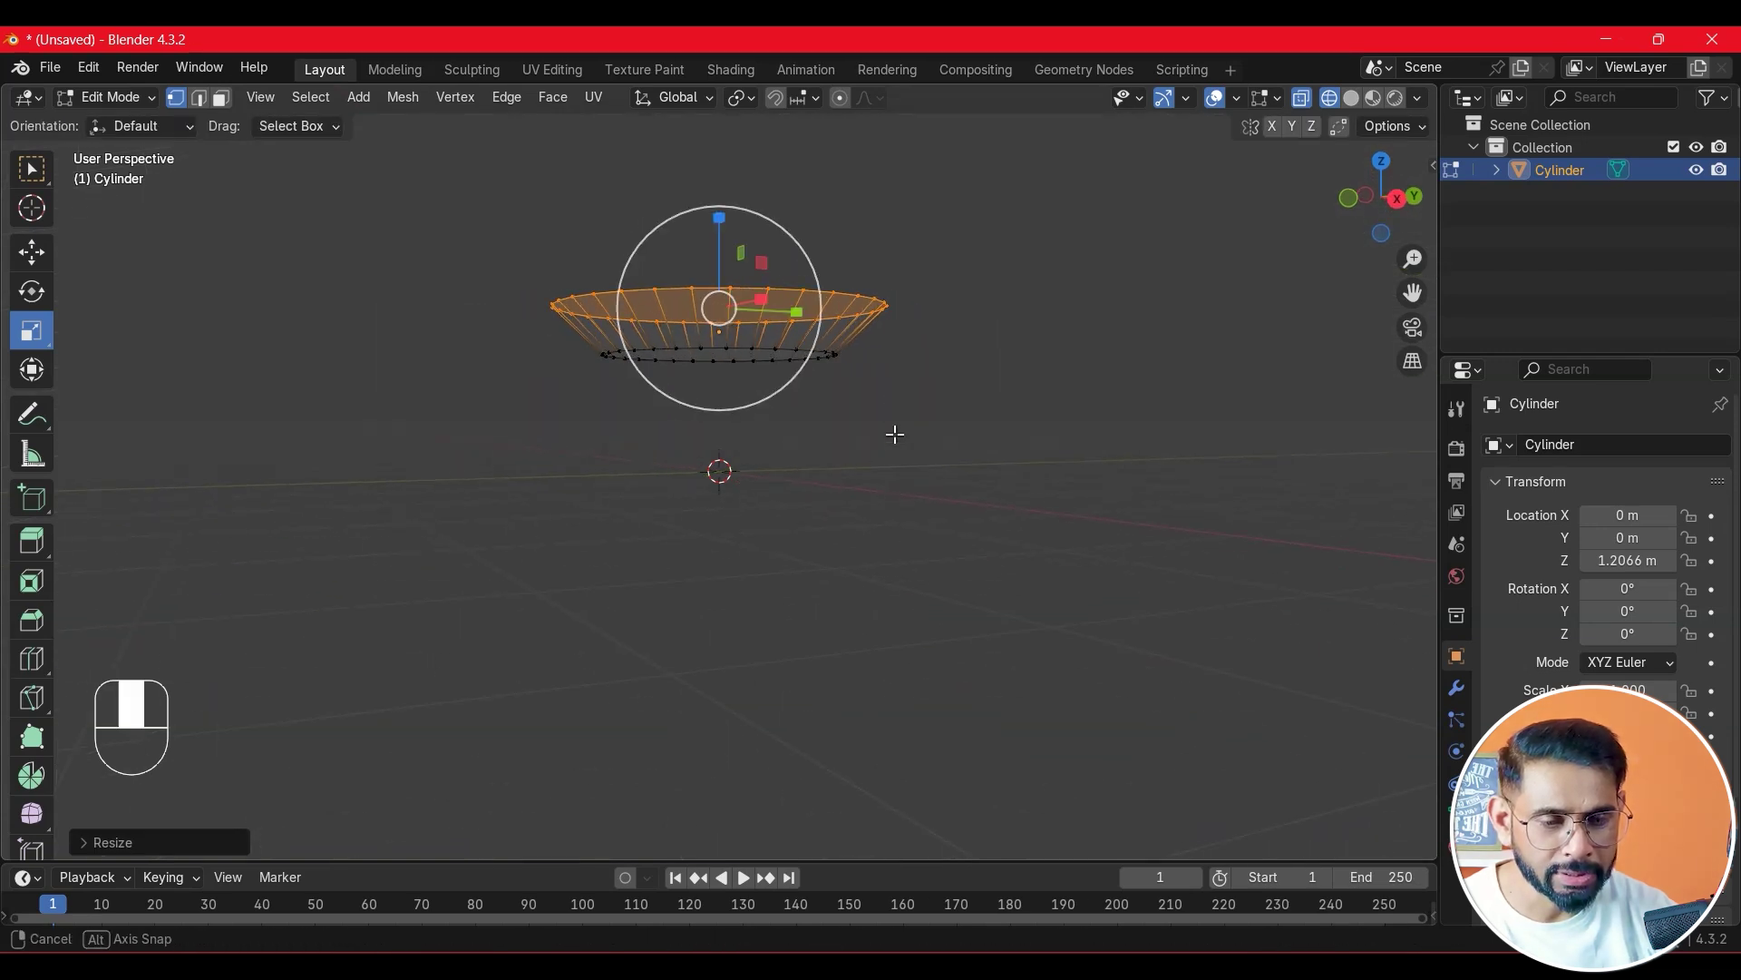
- Return to solid shading and inset the cylinder's top face by about 0.08 m to form a rim
{"action": "key", "text": "shift+z"}
{"action": "mouse_move", "coordinate": [886, 389]}
{"action": "middle_mouse_down"}
{"action": "mouse_move", "coordinate": [948, 432]}
{"action": "mouse_move", "coordinate": [964, 335]}
{"action": "mouse_move", "coordinate": [986, 539]}
{"action": "mouse_move", "coordinate": [1088, 536]}
{"action": "mouse_move", "coordinate": [1198, 420]}
{"action": "mouse_move", "coordinate": [1018, 435]}
{"action": "mouse_move", "coordinate": [995, 517]}
{"action": "middle_mouse_up"}
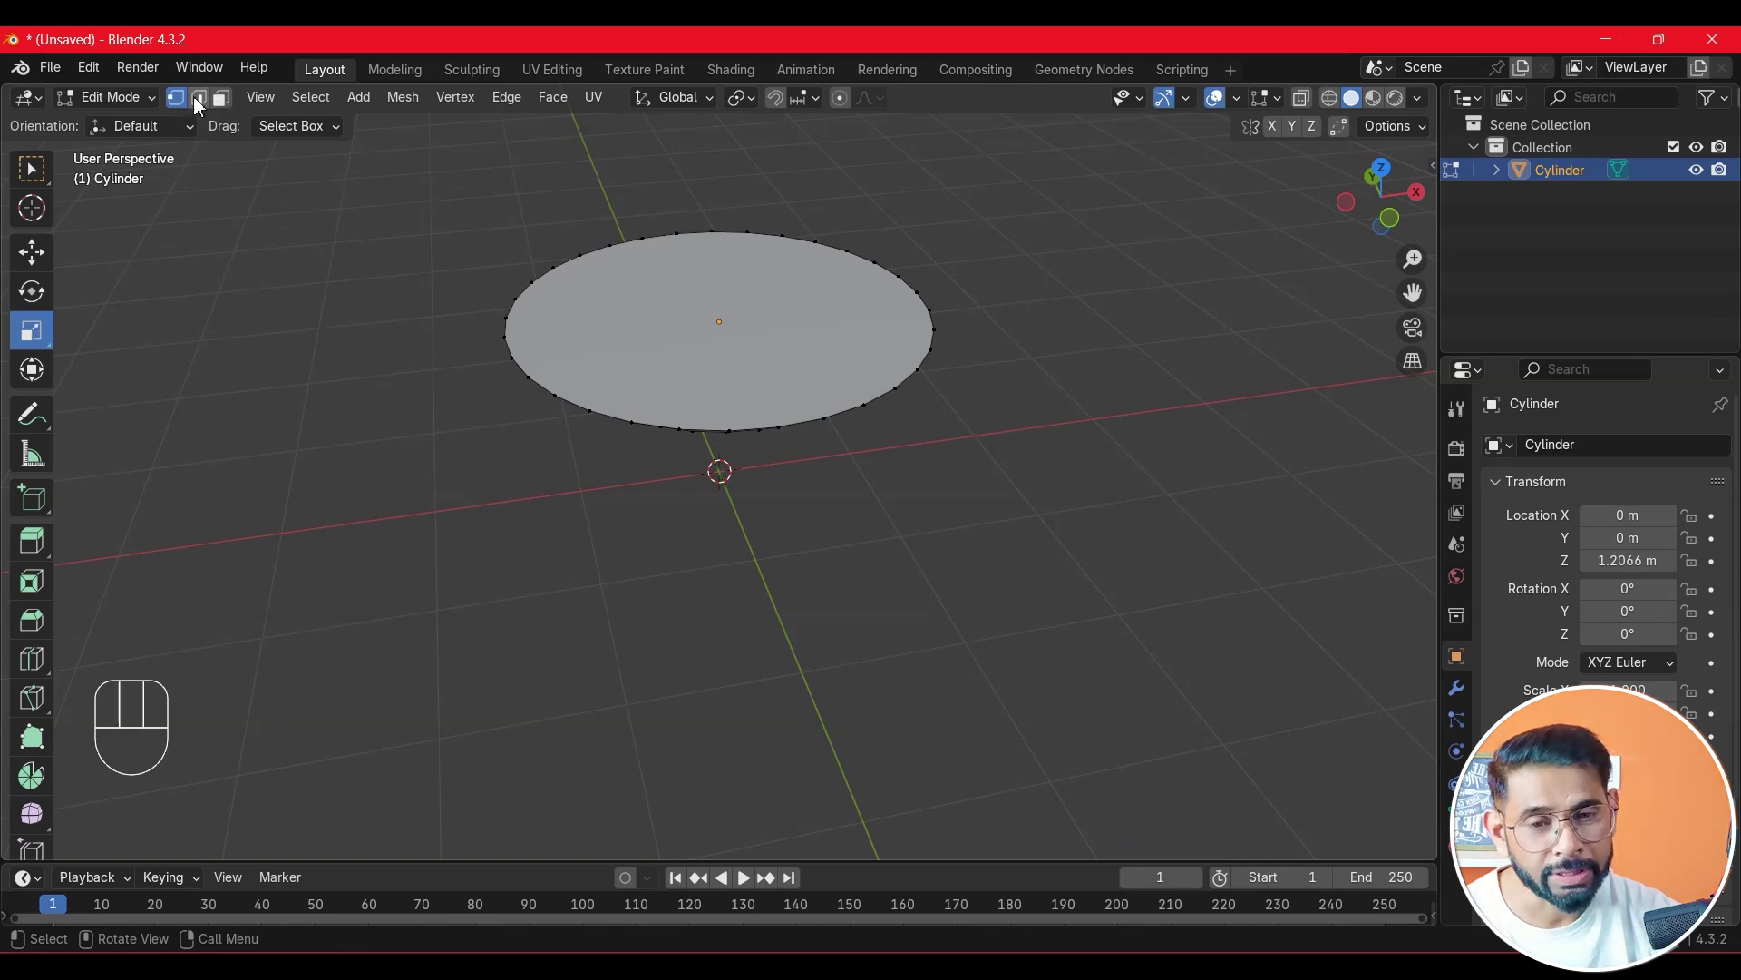
{"action": "left_click", "coordinate": [223, 99]}
{"action": "left_click", "coordinate": [738, 296]}
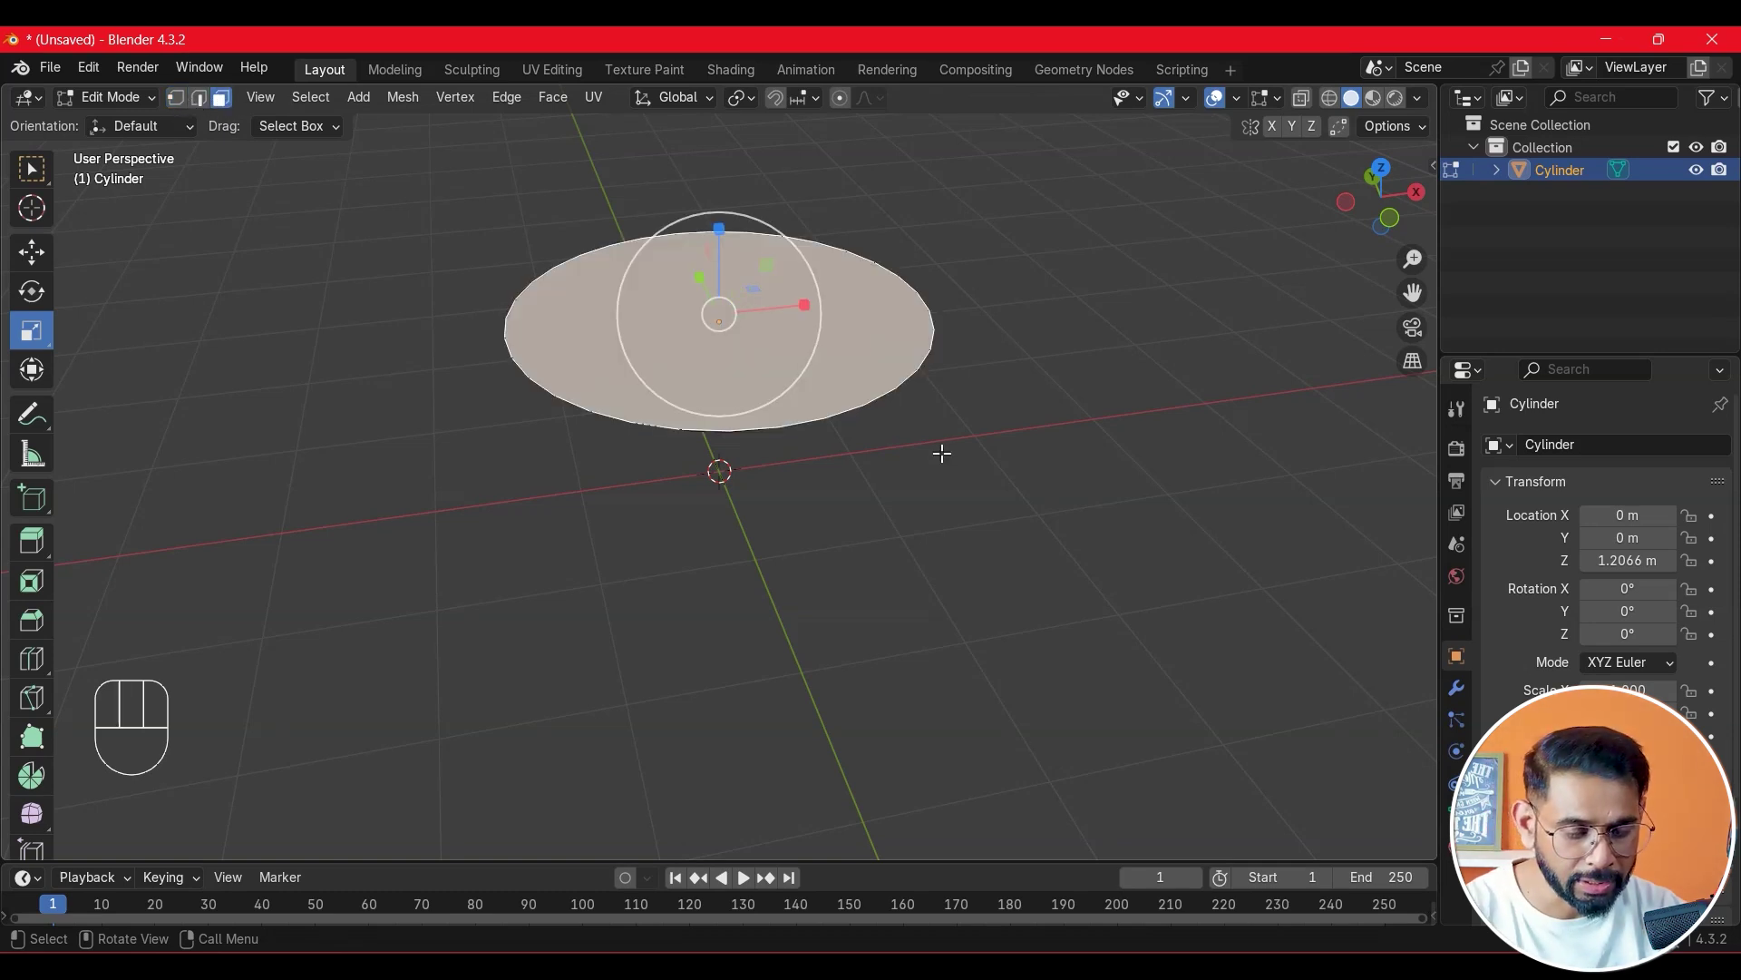
{"action": "key", "text": "i"}
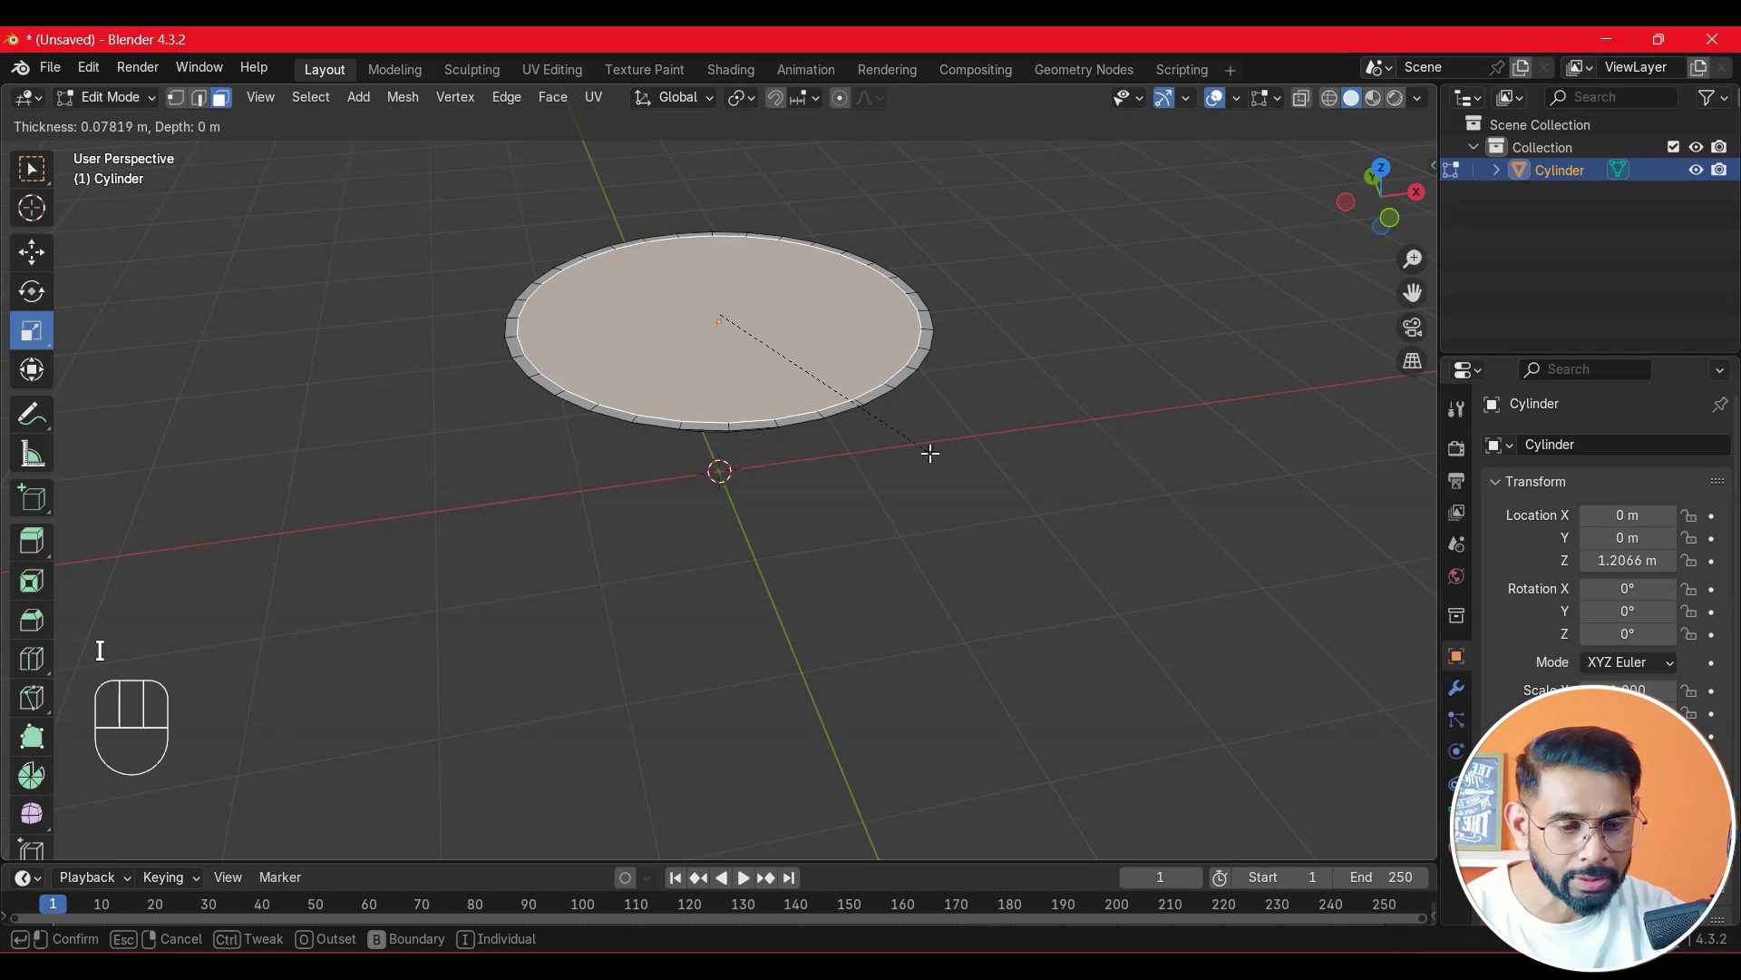
{"action": "left_click", "coordinate": [927, 454]}
{"action": "mouse_move", "coordinate": [1031, 466]}
{"action": "middle_mouse_down"}
{"action": "mouse_move", "coordinate": [1038, 405]}
{"action": "mouse_move", "coordinate": [1037, 451]}
{"action": "middle_mouse_up"}
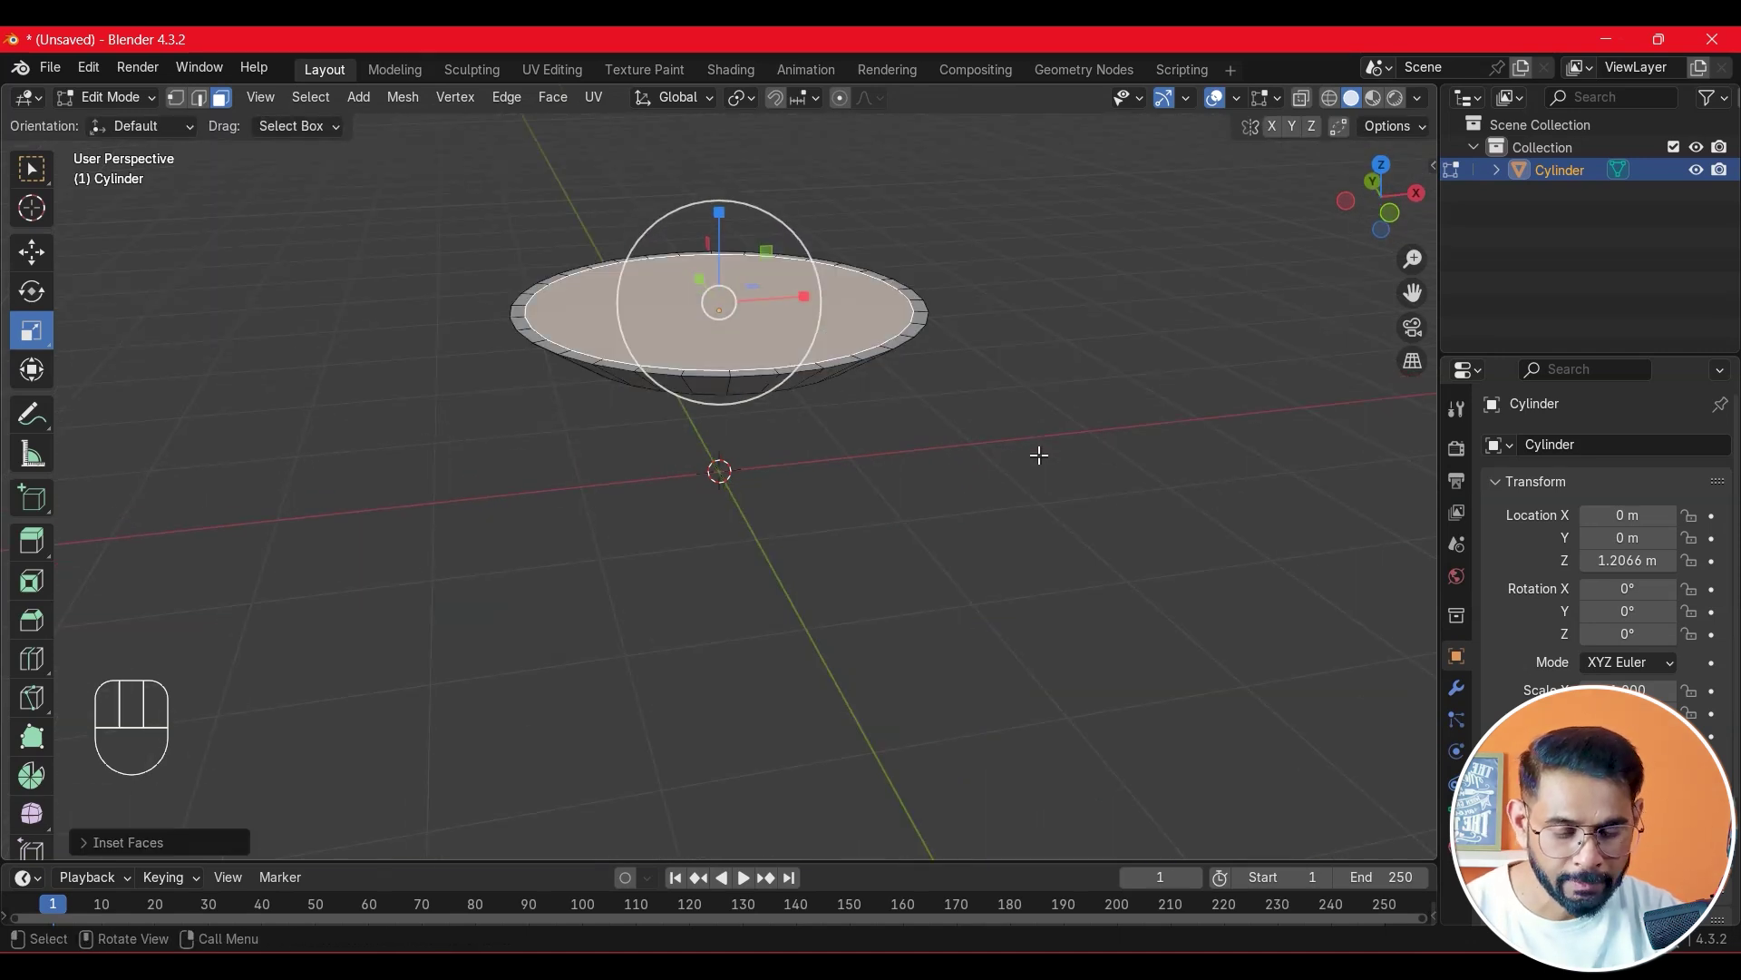
- Extrude the inset face about 0.22 m downward and scale it inward to hollow out the pan
{"action": "key", "text": "e"}
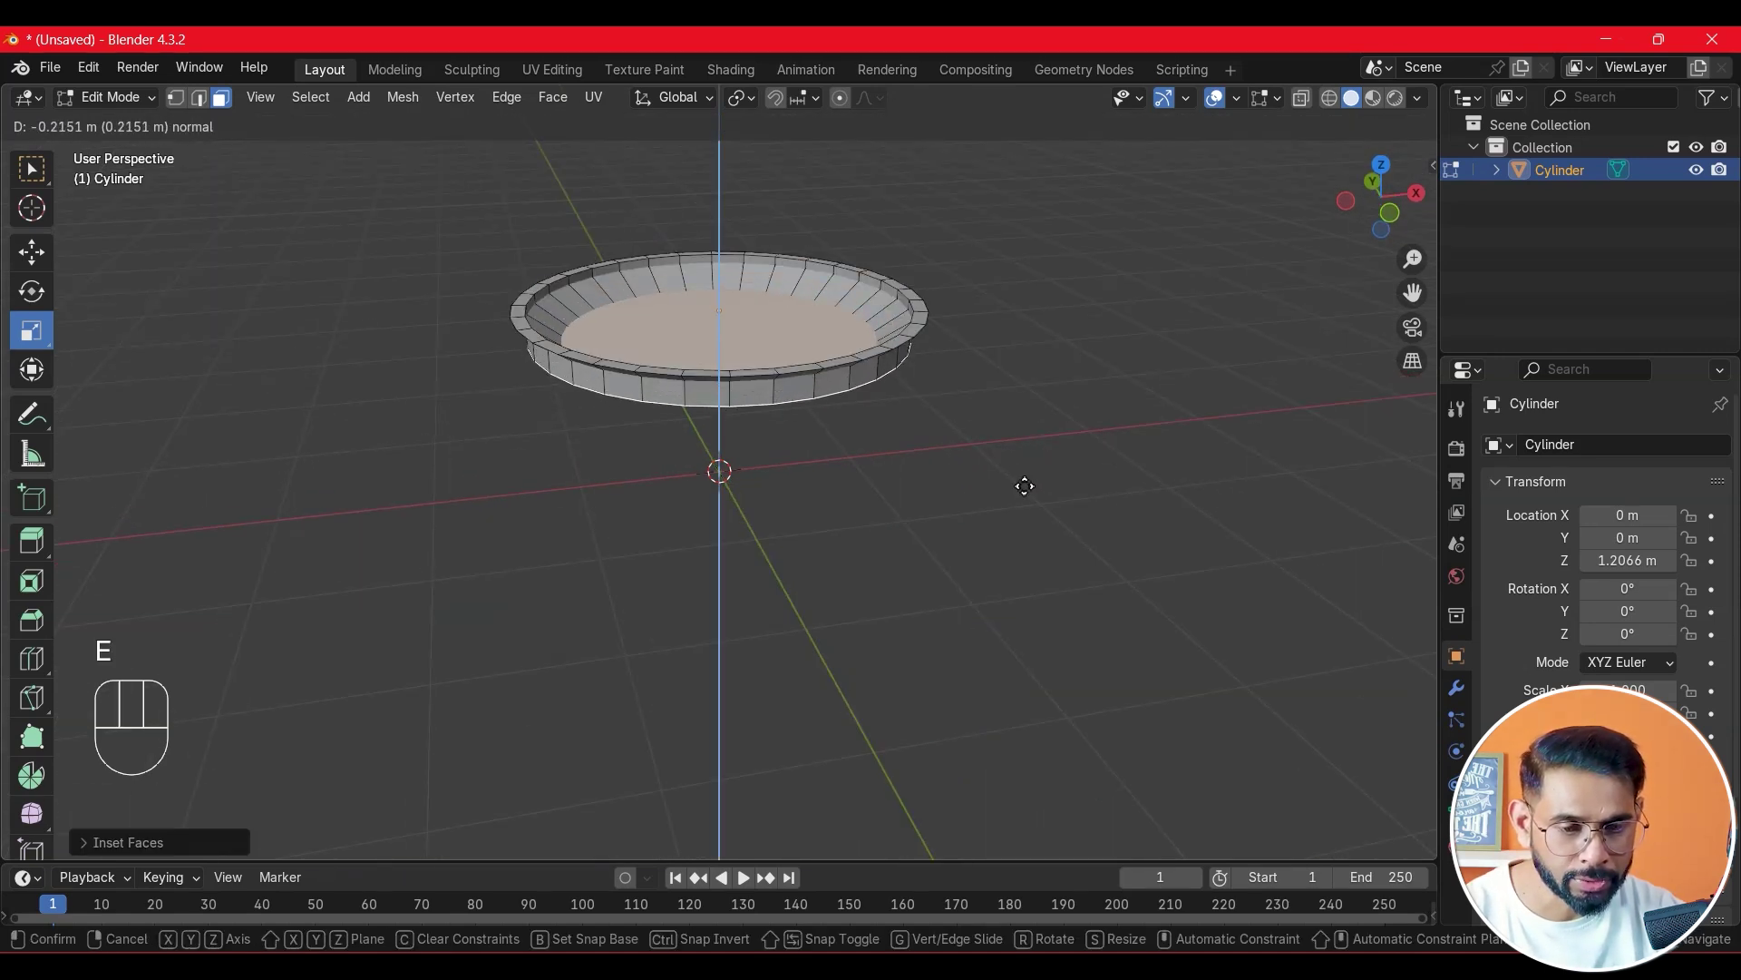
{"action": "left_click", "coordinate": [1023, 484]}
{"action": "left_click_drag", "start_coordinate": [817, 310], "coordinate": [790, 310]}
{"action": "left_click", "coordinate": [961, 456]}
- Add two loop cuts around the pan's outer wall, one near the rim and one near the base
{"action": "middle_click_drag", "start_coordinate": [963, 456], "coordinate": [1026, 427]}
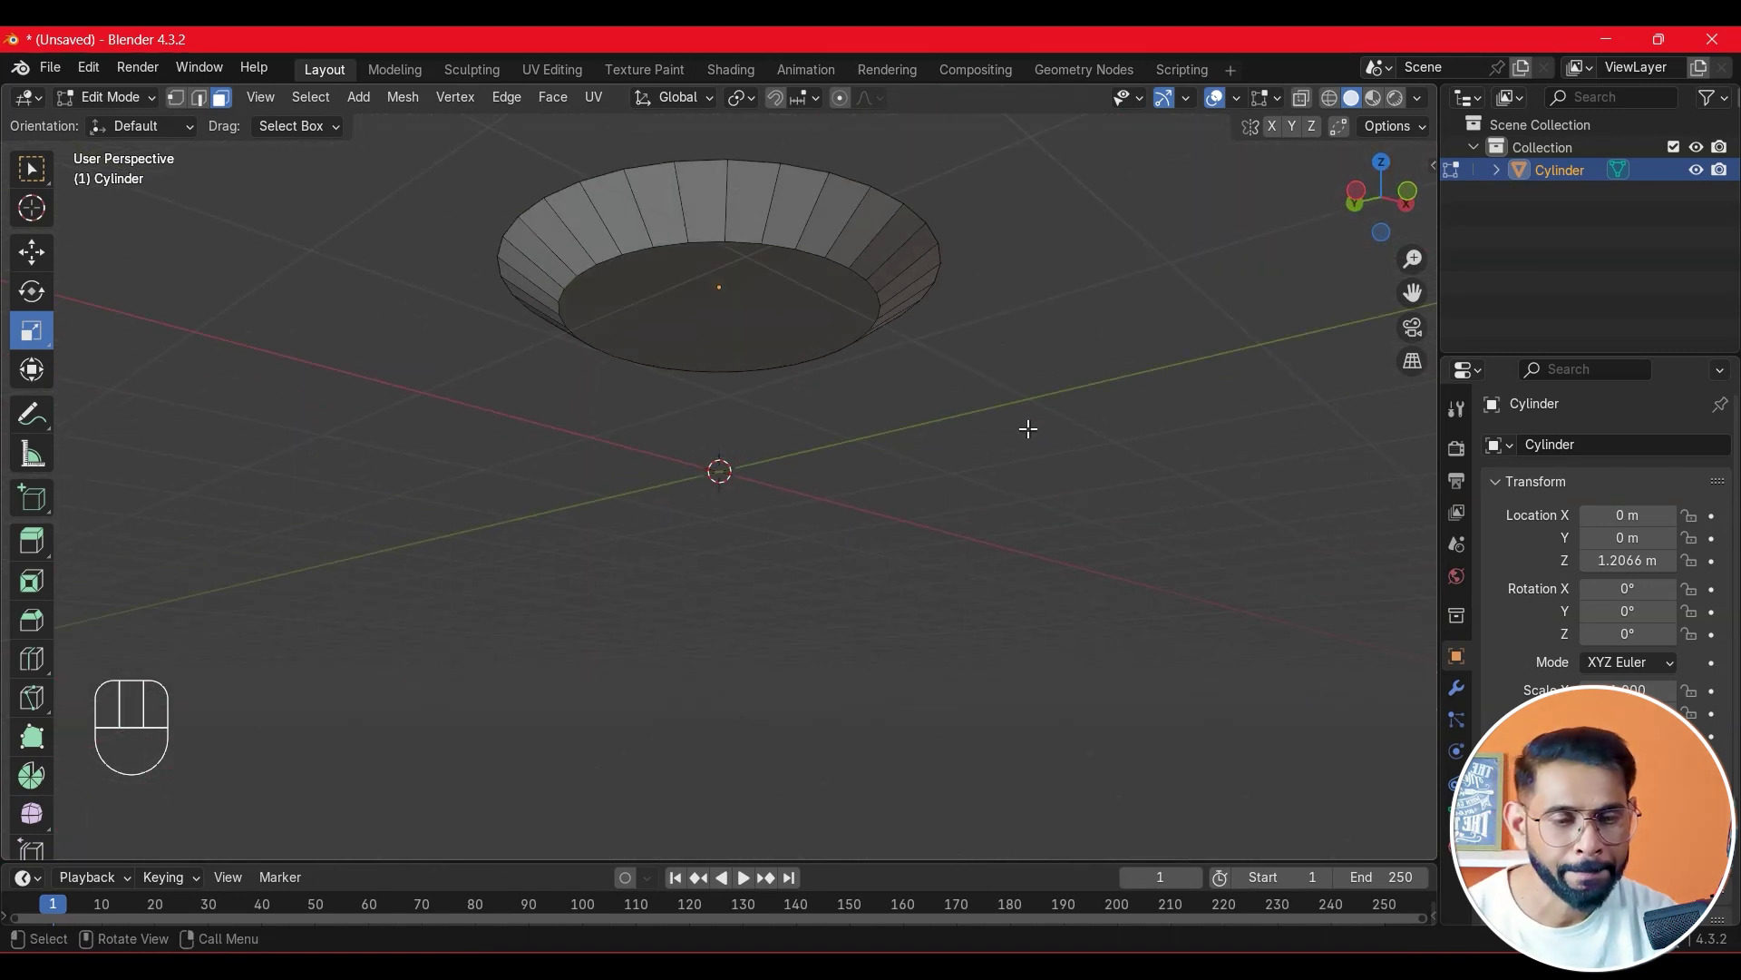
{"action": "key", "text": "ctrl+r"}
{"action": "left_click", "coordinate": [836, 242]}
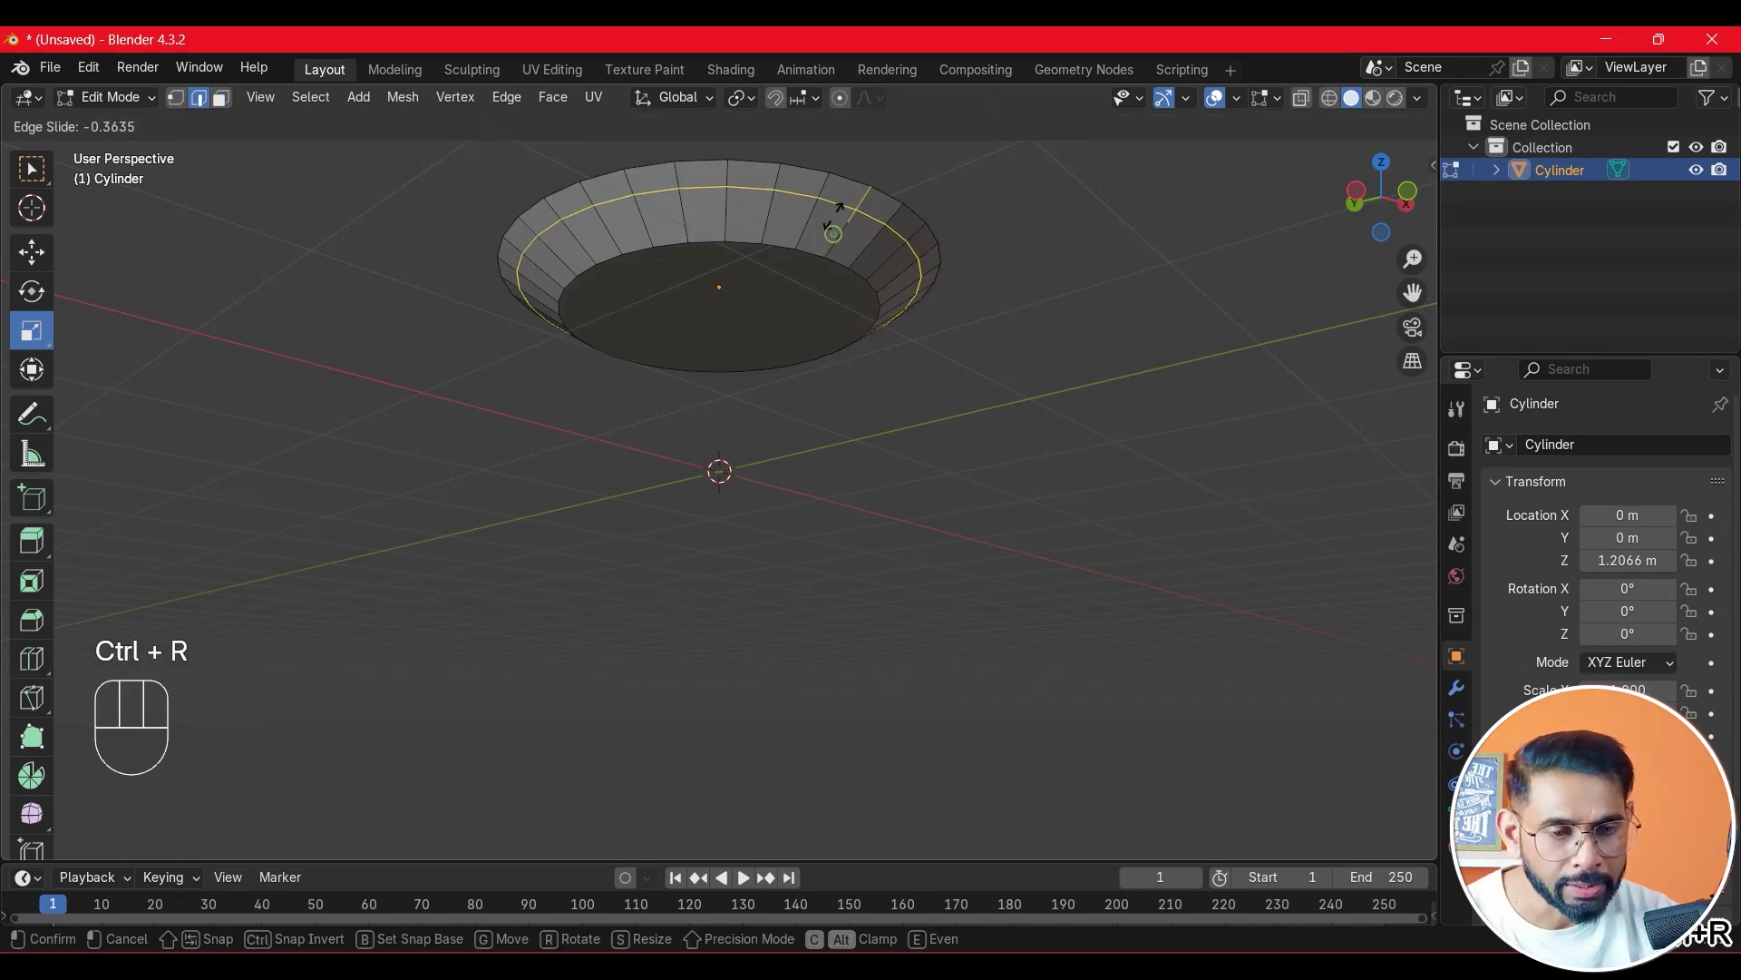
{"action": "left_click", "coordinate": [835, 220]}
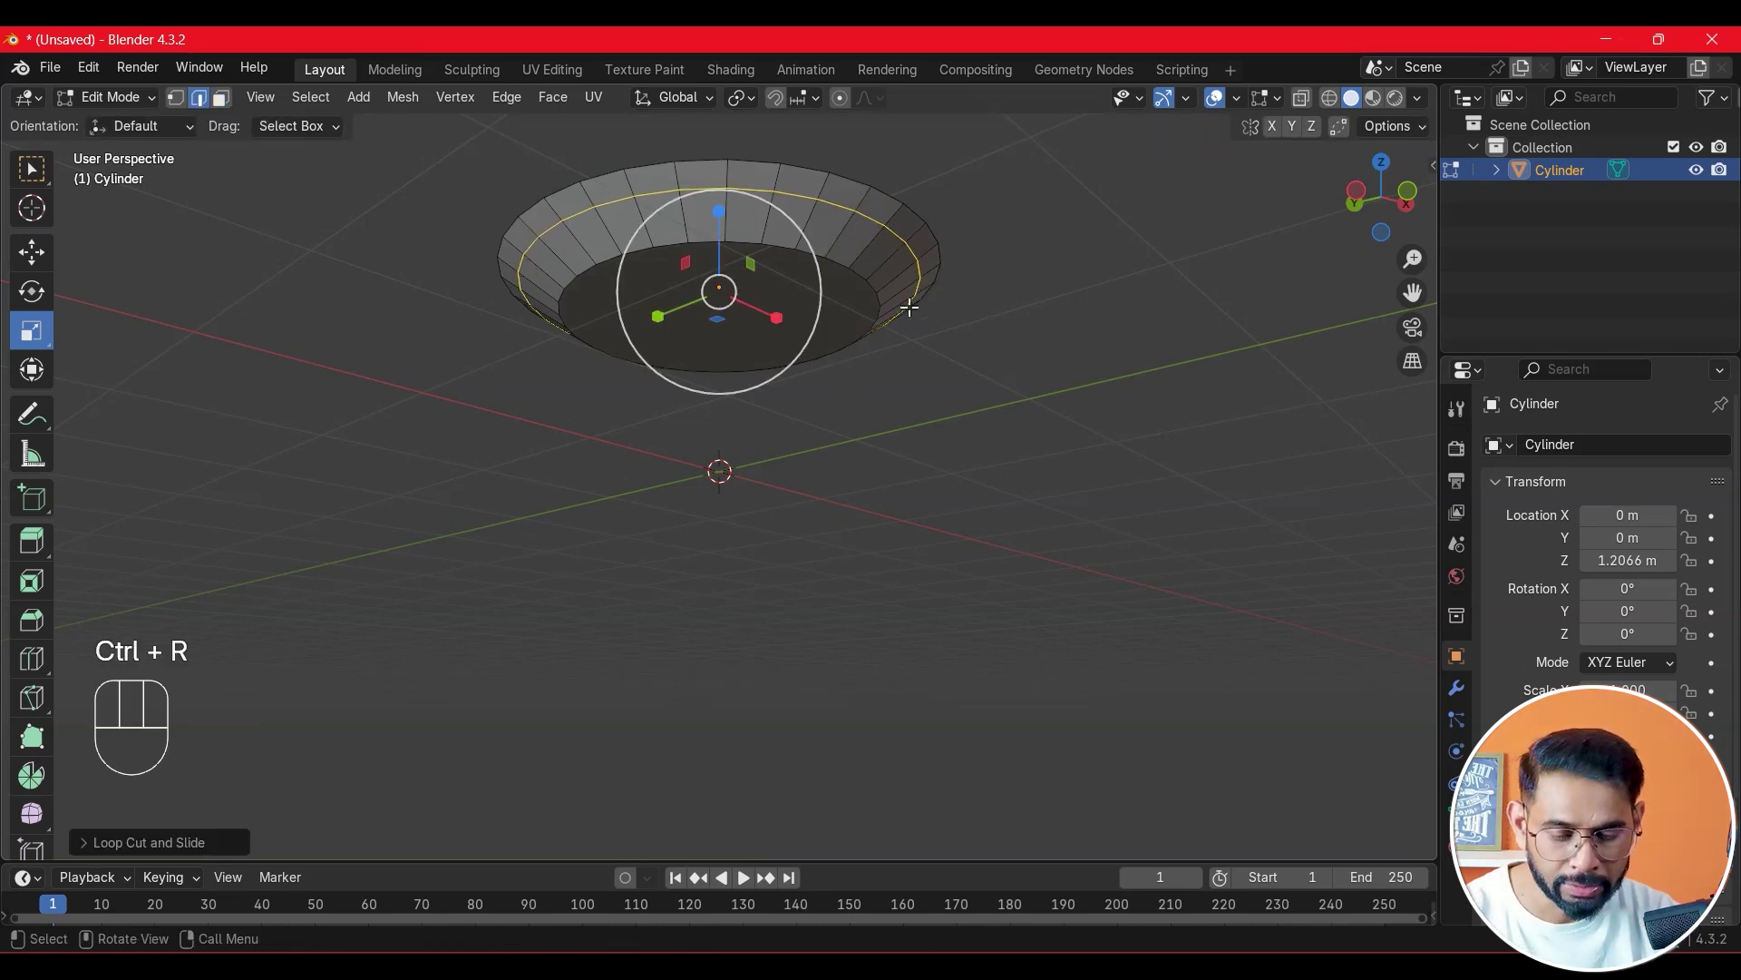
{"action": "key", "text": "ctrl+r"}
{"action": "left_click", "coordinate": [805, 231]}
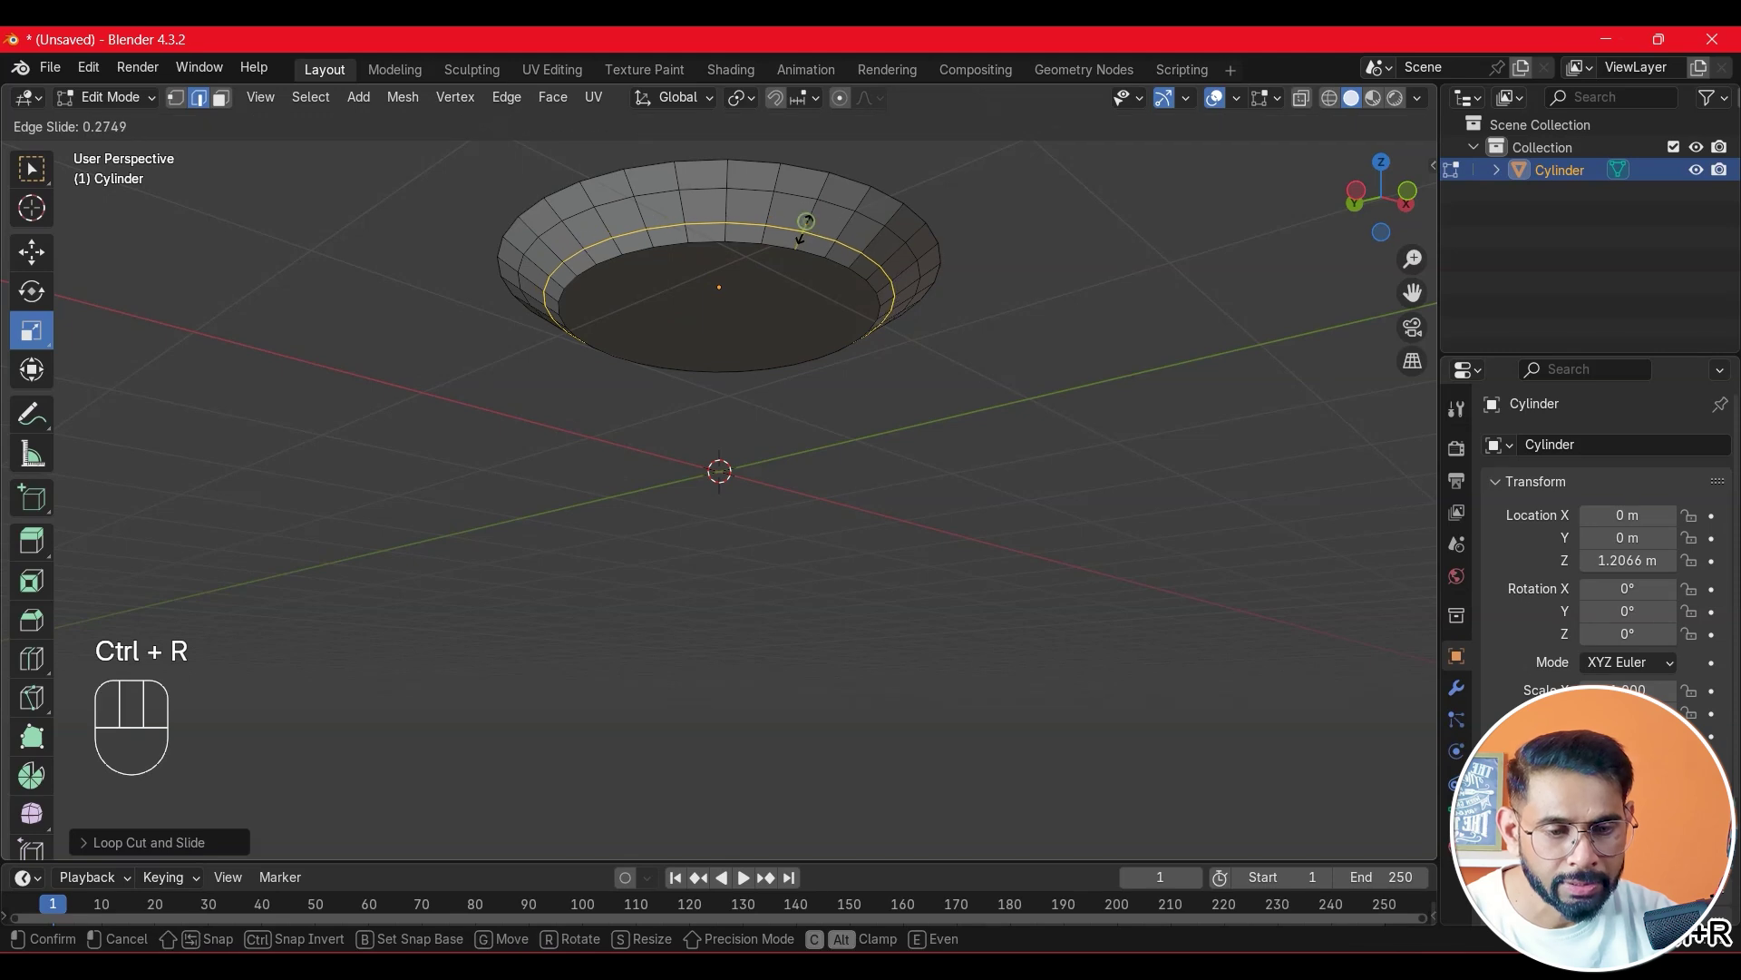
{"action": "left_click", "coordinate": [805, 233]}
{"action": "left_click", "coordinate": [1077, 400]}
- Select the two central front faces of the outer wall's upper band and extrude them along the Y axis as a handle
{"action": "middle_click_drag", "start_coordinate": [1077, 400], "coordinate": [826, 242]}
{"action": "scroll", "coordinate": [865, 418], "scroll_direction": "up", "scroll_amount": 2}
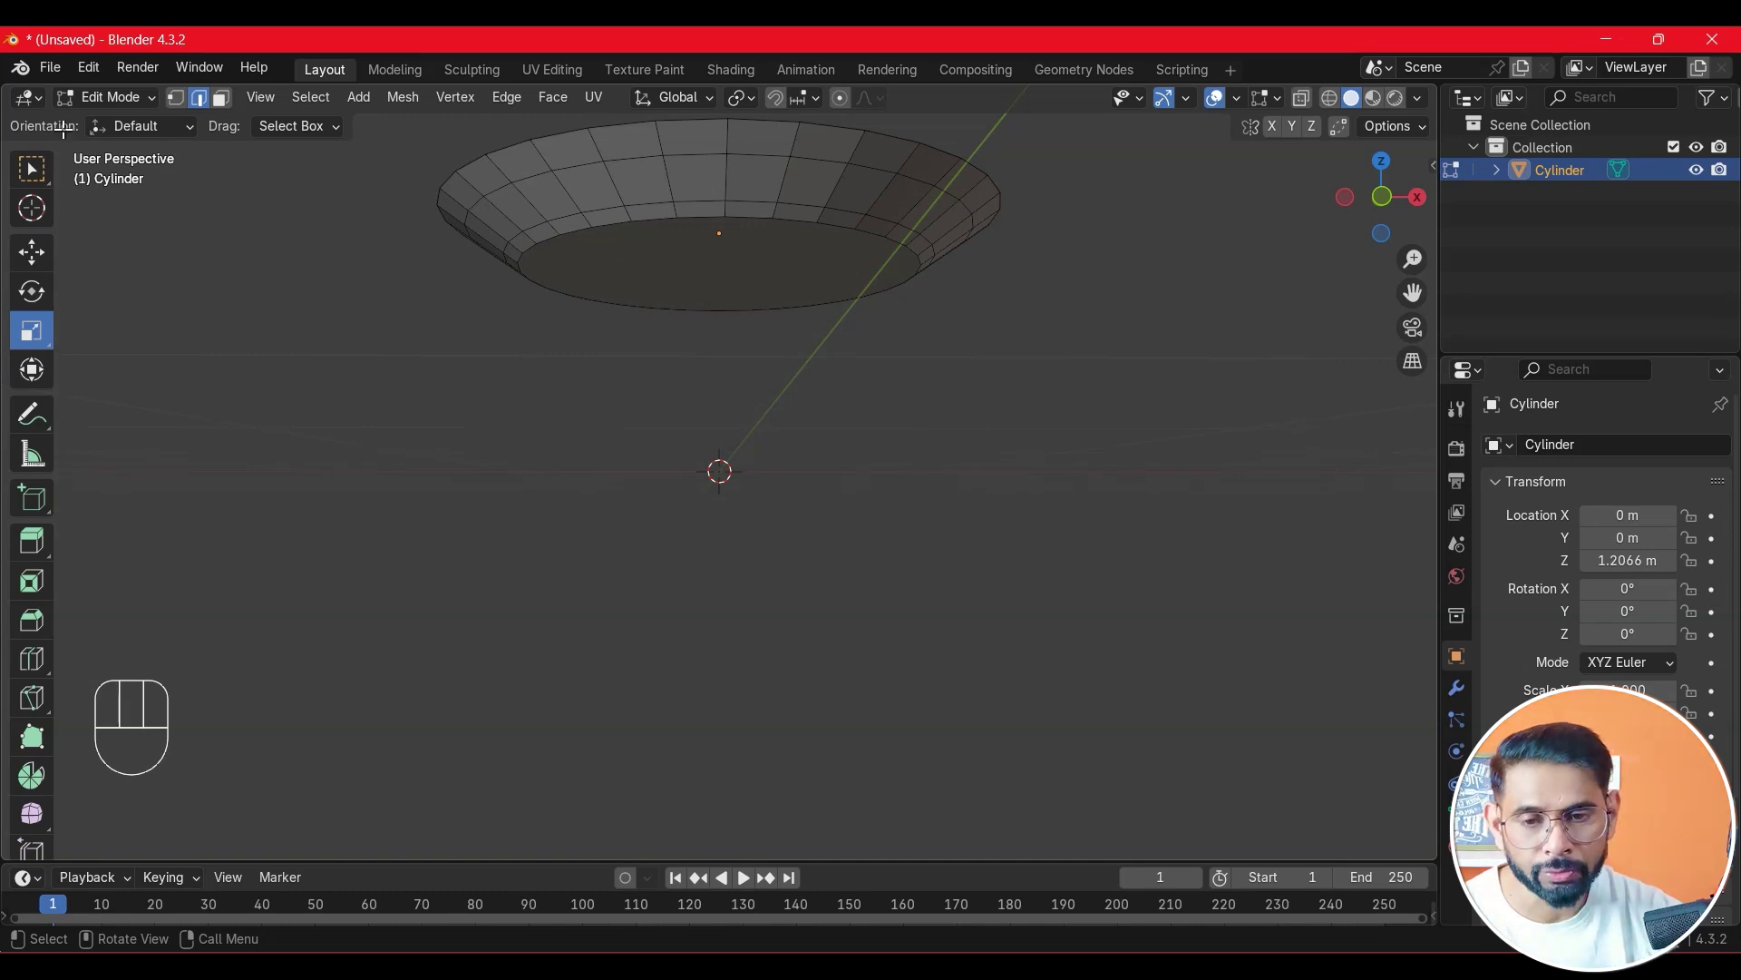
{"action": "left_click", "coordinate": [30, 259]}
{"action": "middle_click_drag", "start_coordinate": [882, 276], "coordinate": [851, 315]}
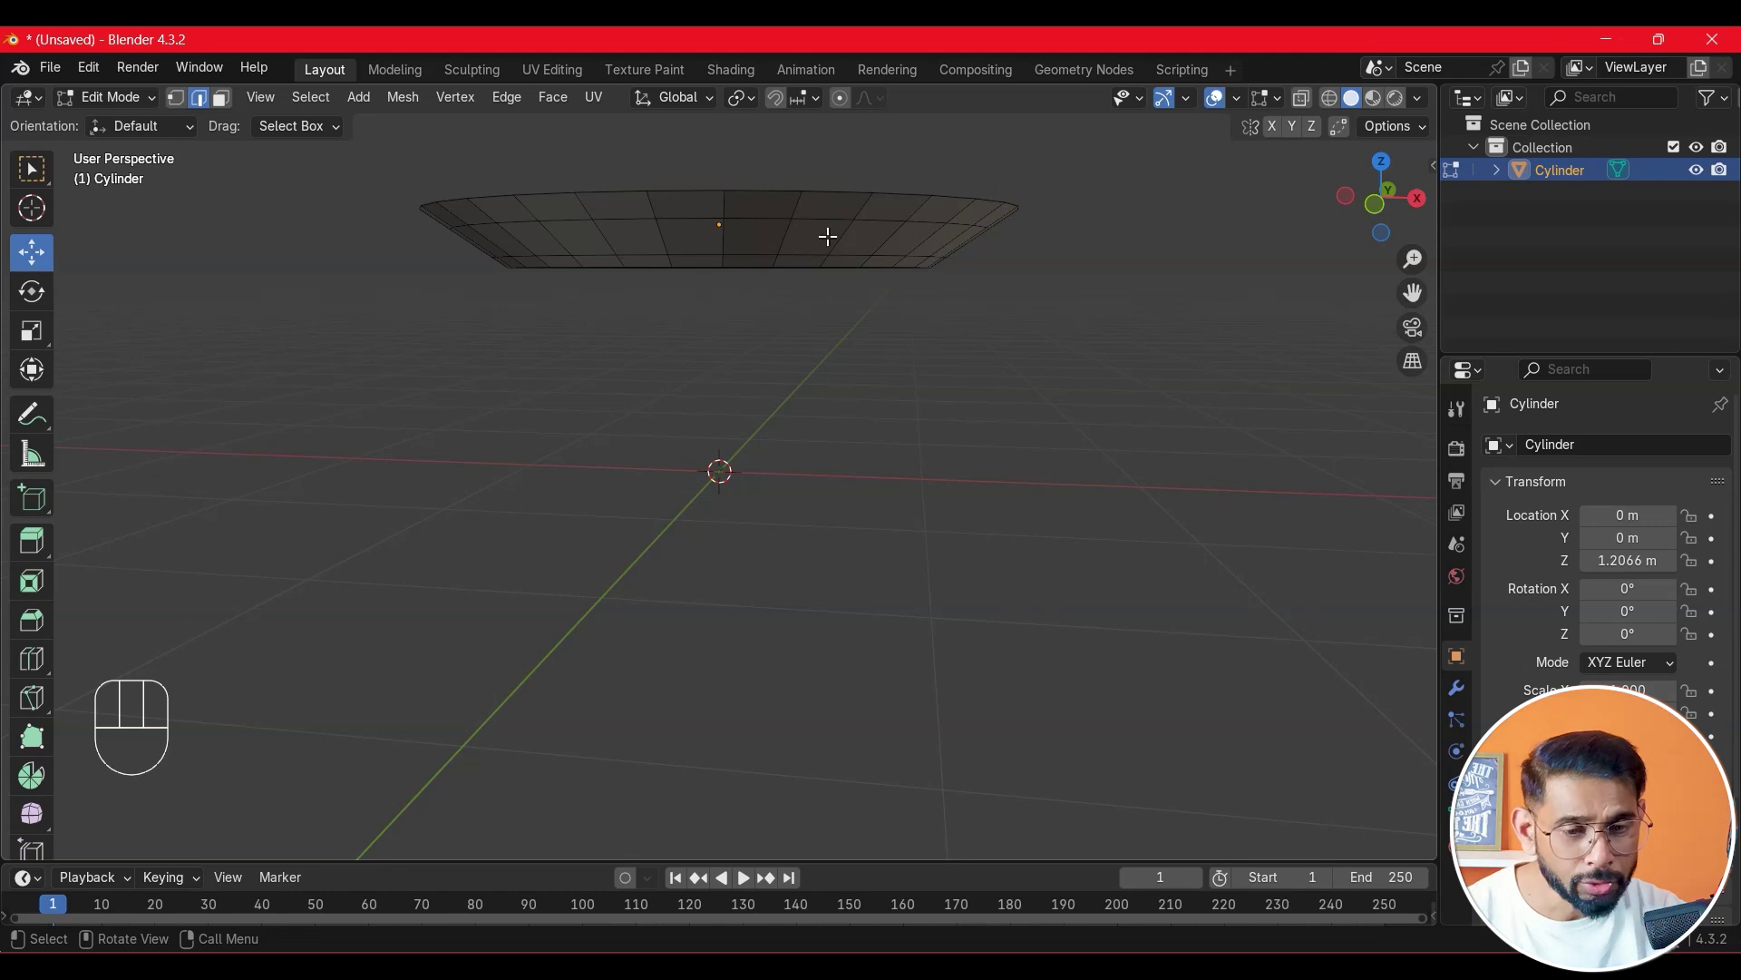
{"action": "key", "text": "grave"}
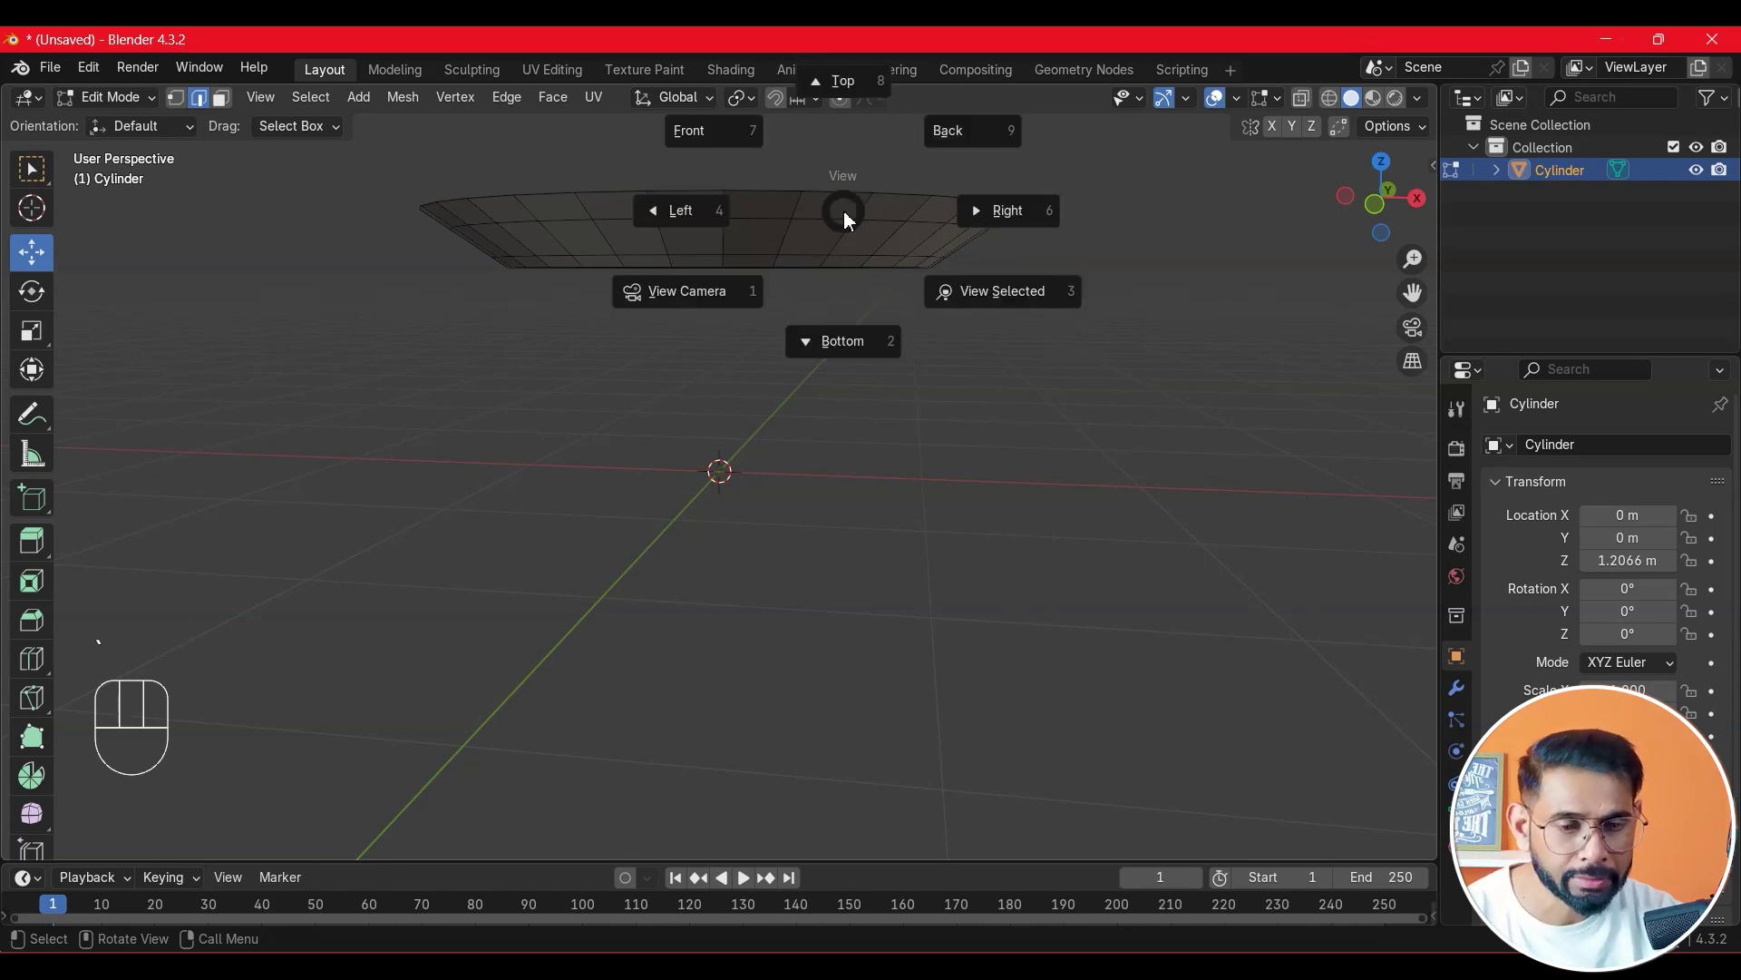
{"action": "left_click", "coordinate": [697, 129]}
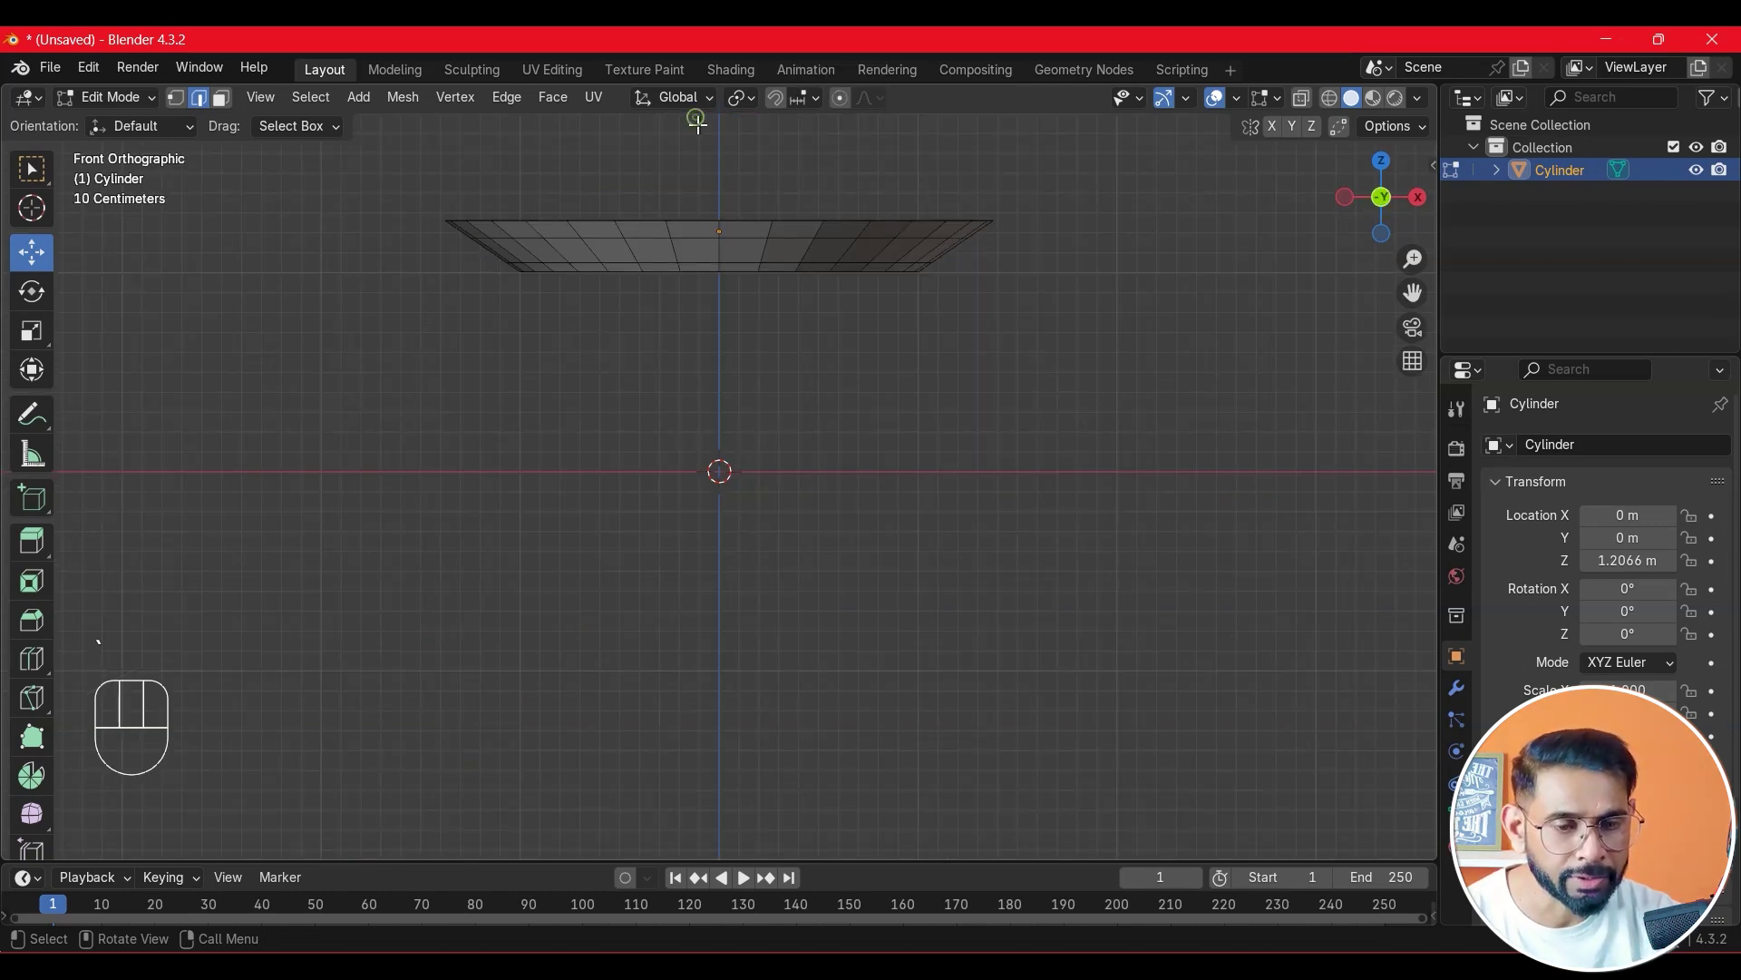
{"action": "left_click", "coordinate": [734, 234]}
{"action": "scroll", "coordinate": [735, 245], "scroll_direction": "up", "scroll_amount": 1}
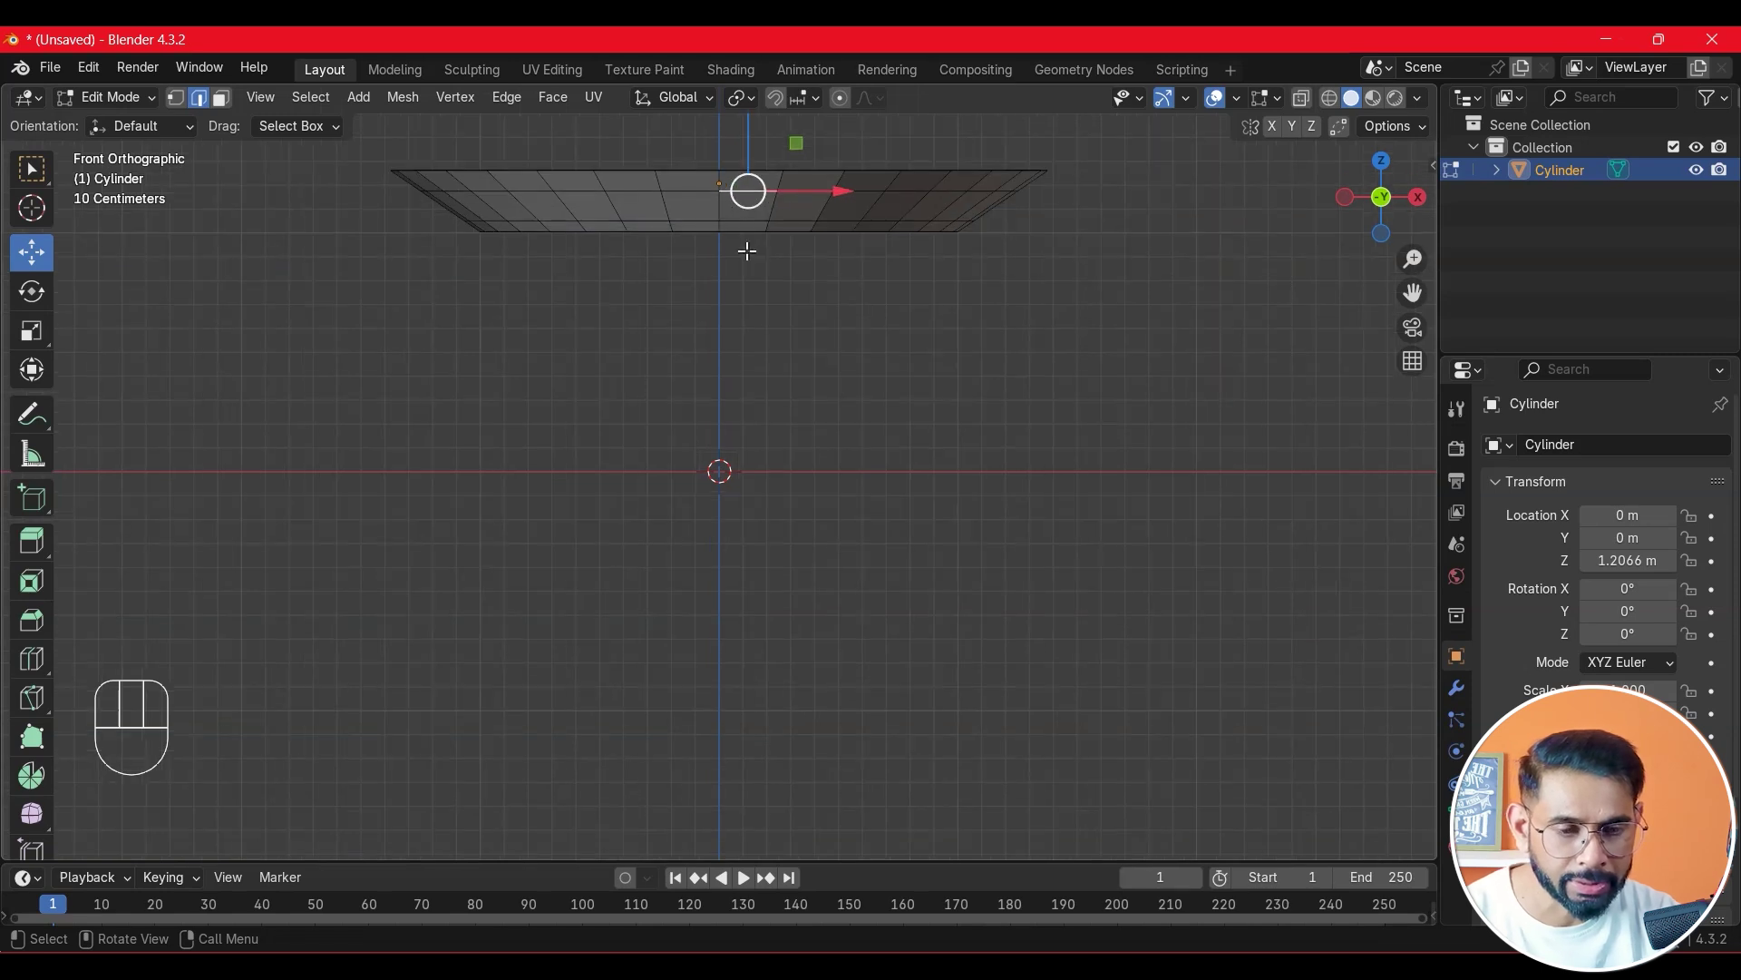
{"action": "middle_click_drag", "start_coordinate": [797, 277], "coordinate": [804, 441], "text": "shift"}
{"action": "scroll", "coordinate": [747, 377], "scroll_direction": "up", "scroll_amount": 3}
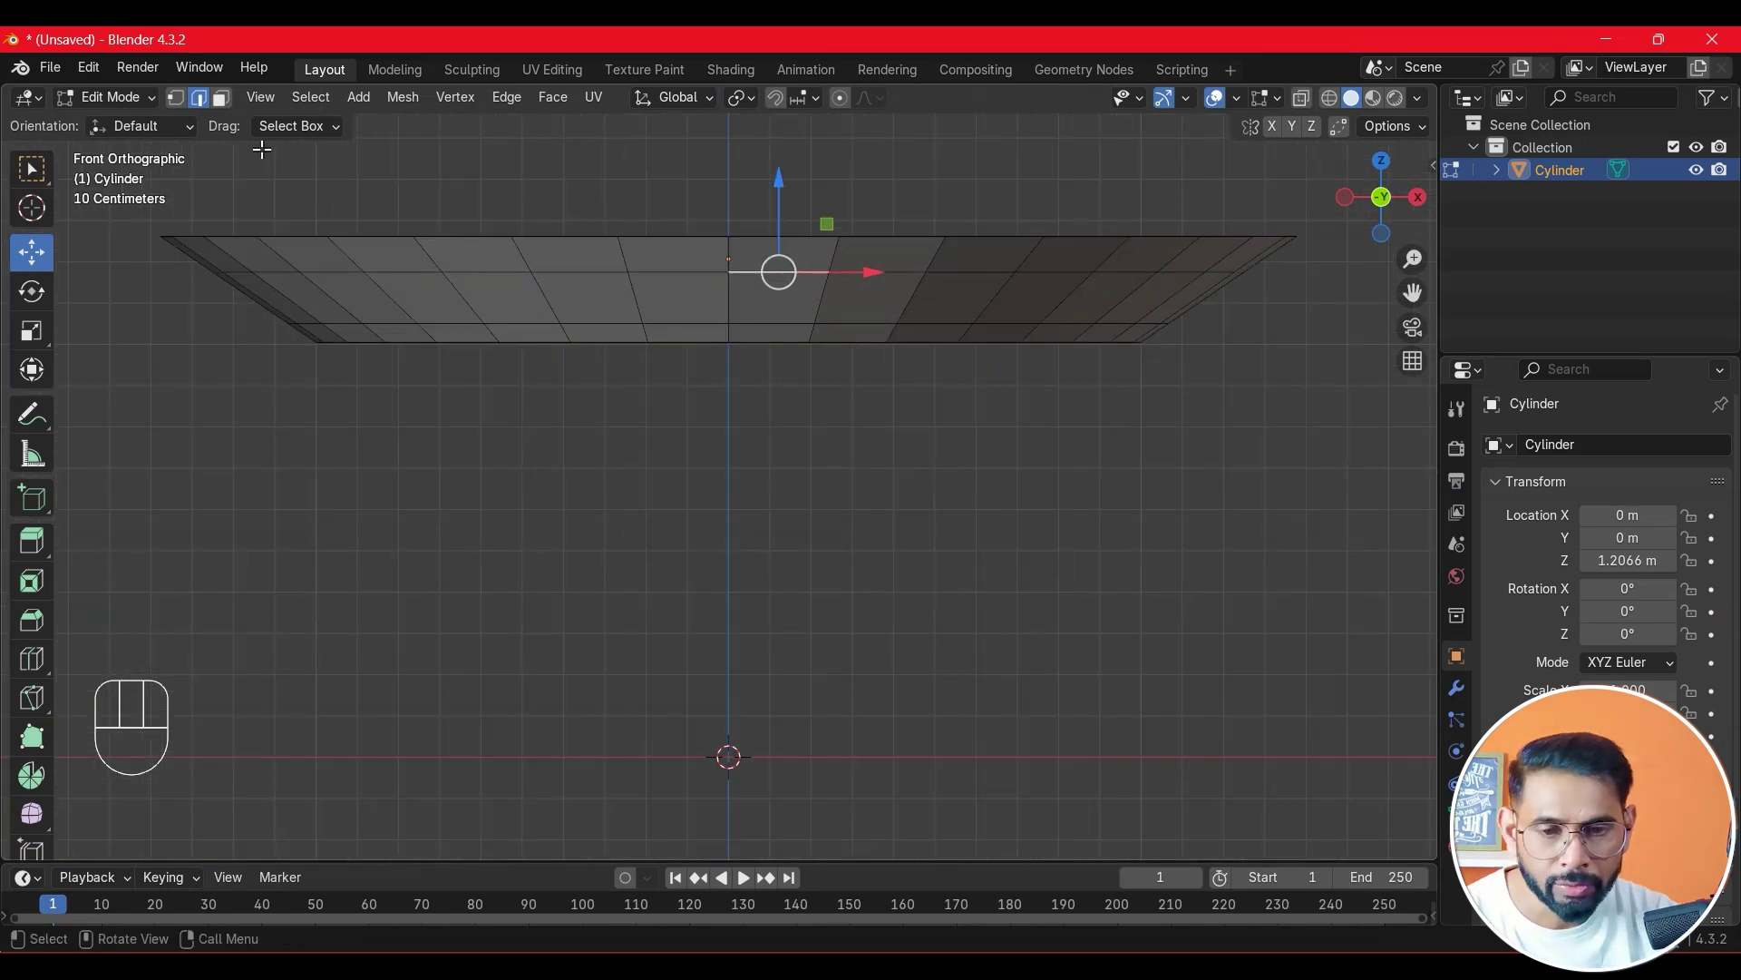
{"action": "left_click", "coordinate": [221, 100]}
{"action": "left_click", "coordinate": [645, 253]}
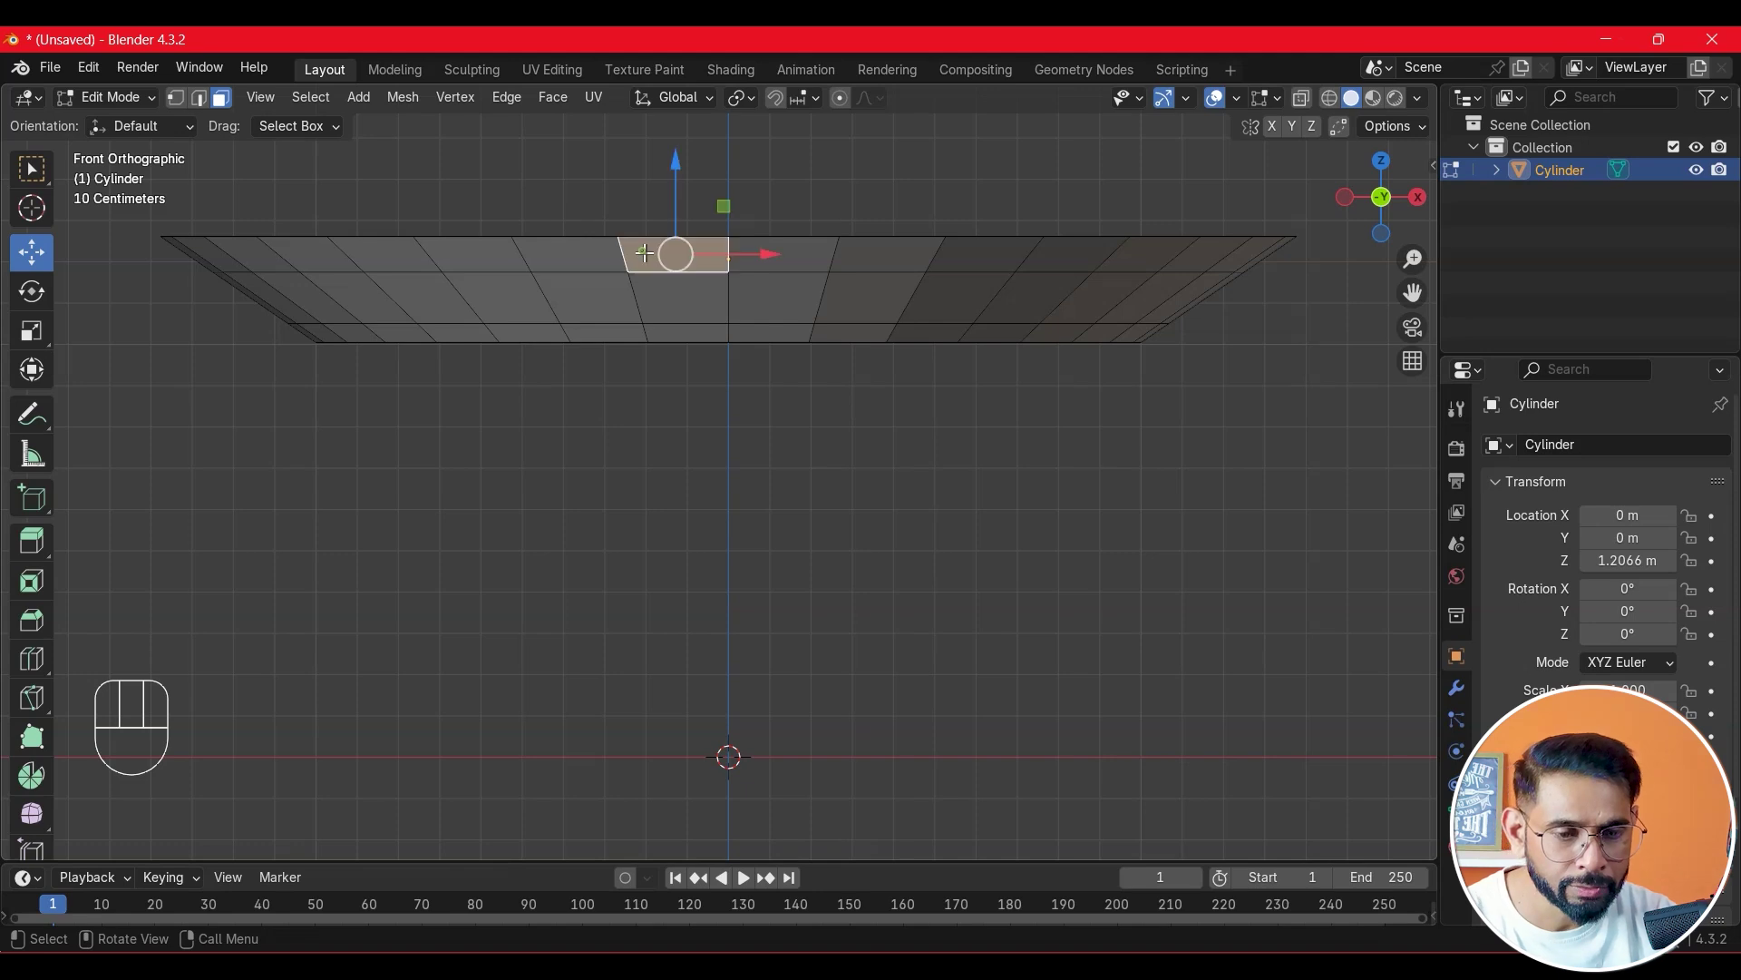
{"action": "left_click", "coordinate": [807, 251], "text": "shift"}
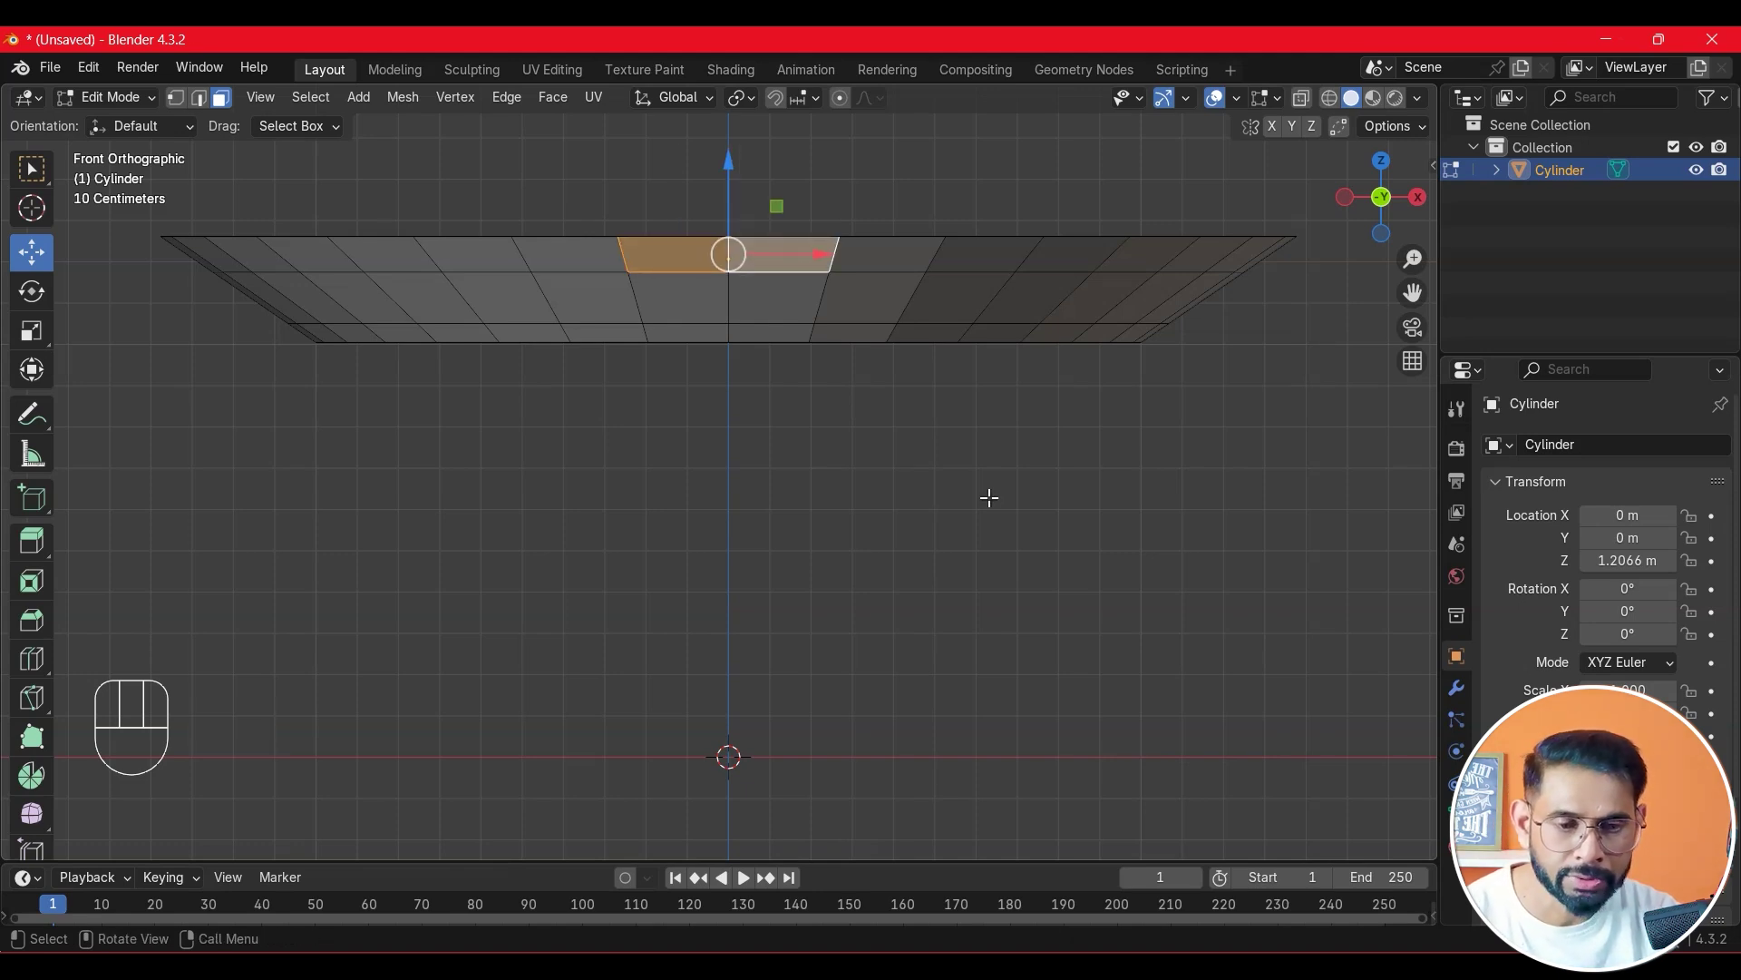
{"action": "middle_click_drag", "start_coordinate": [844, 295], "coordinate": [914, 512]}
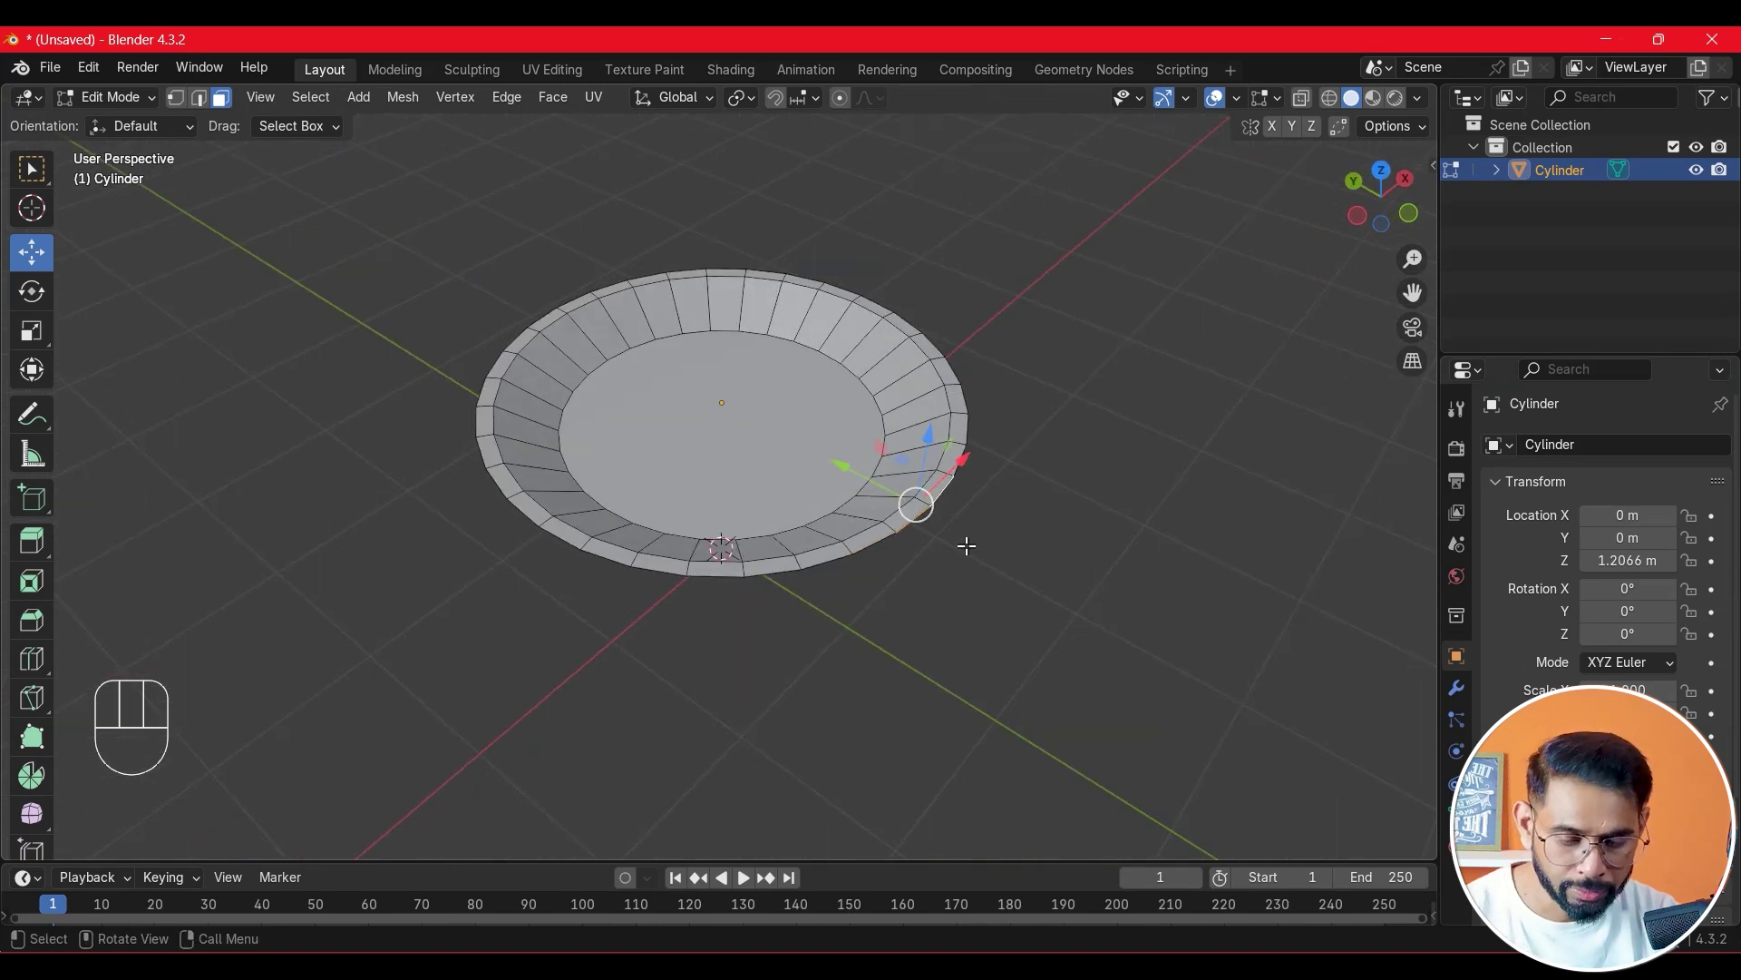
{"action": "key", "text": "e"}
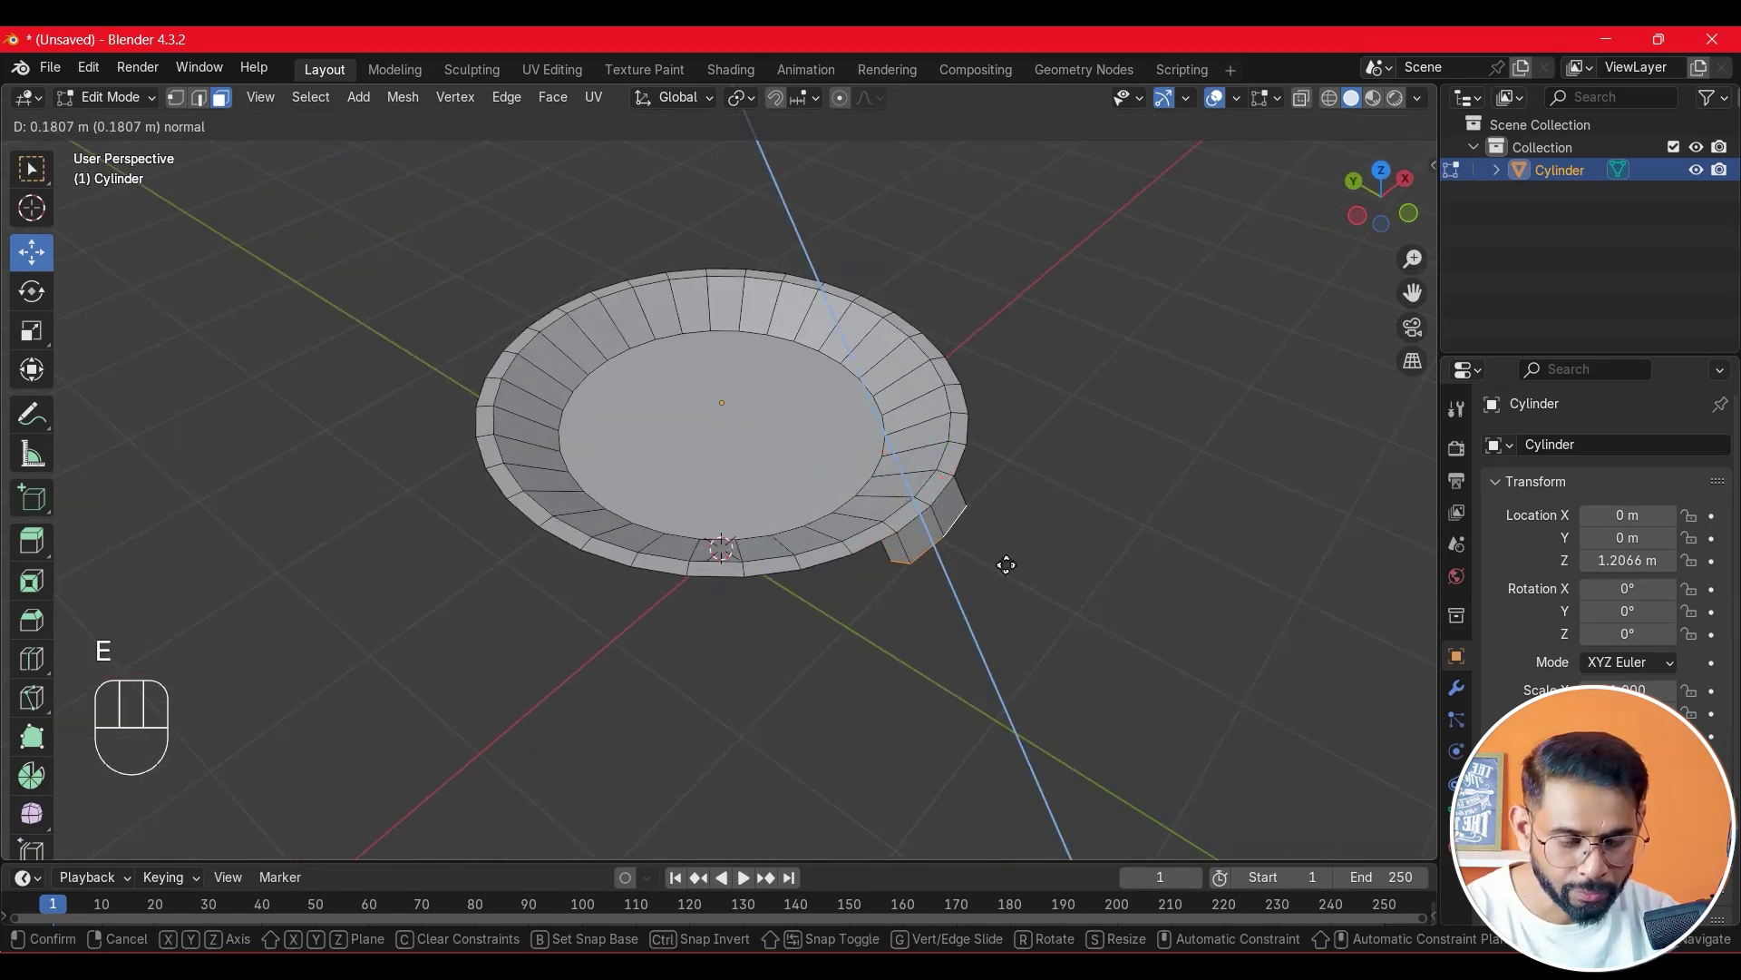
{"action": "key", "text": "y"}
{"action": "left_click", "coordinate": [1134, 614]}
- Lengthen the handle by moving its end faces about 1.3 m farther out along the Y axis
{"action": "middle_click_drag", "start_coordinate": [1134, 614], "coordinate": [983, 439]}
{"action": "key", "text": "g"}
{"action": "key", "text": "y"}
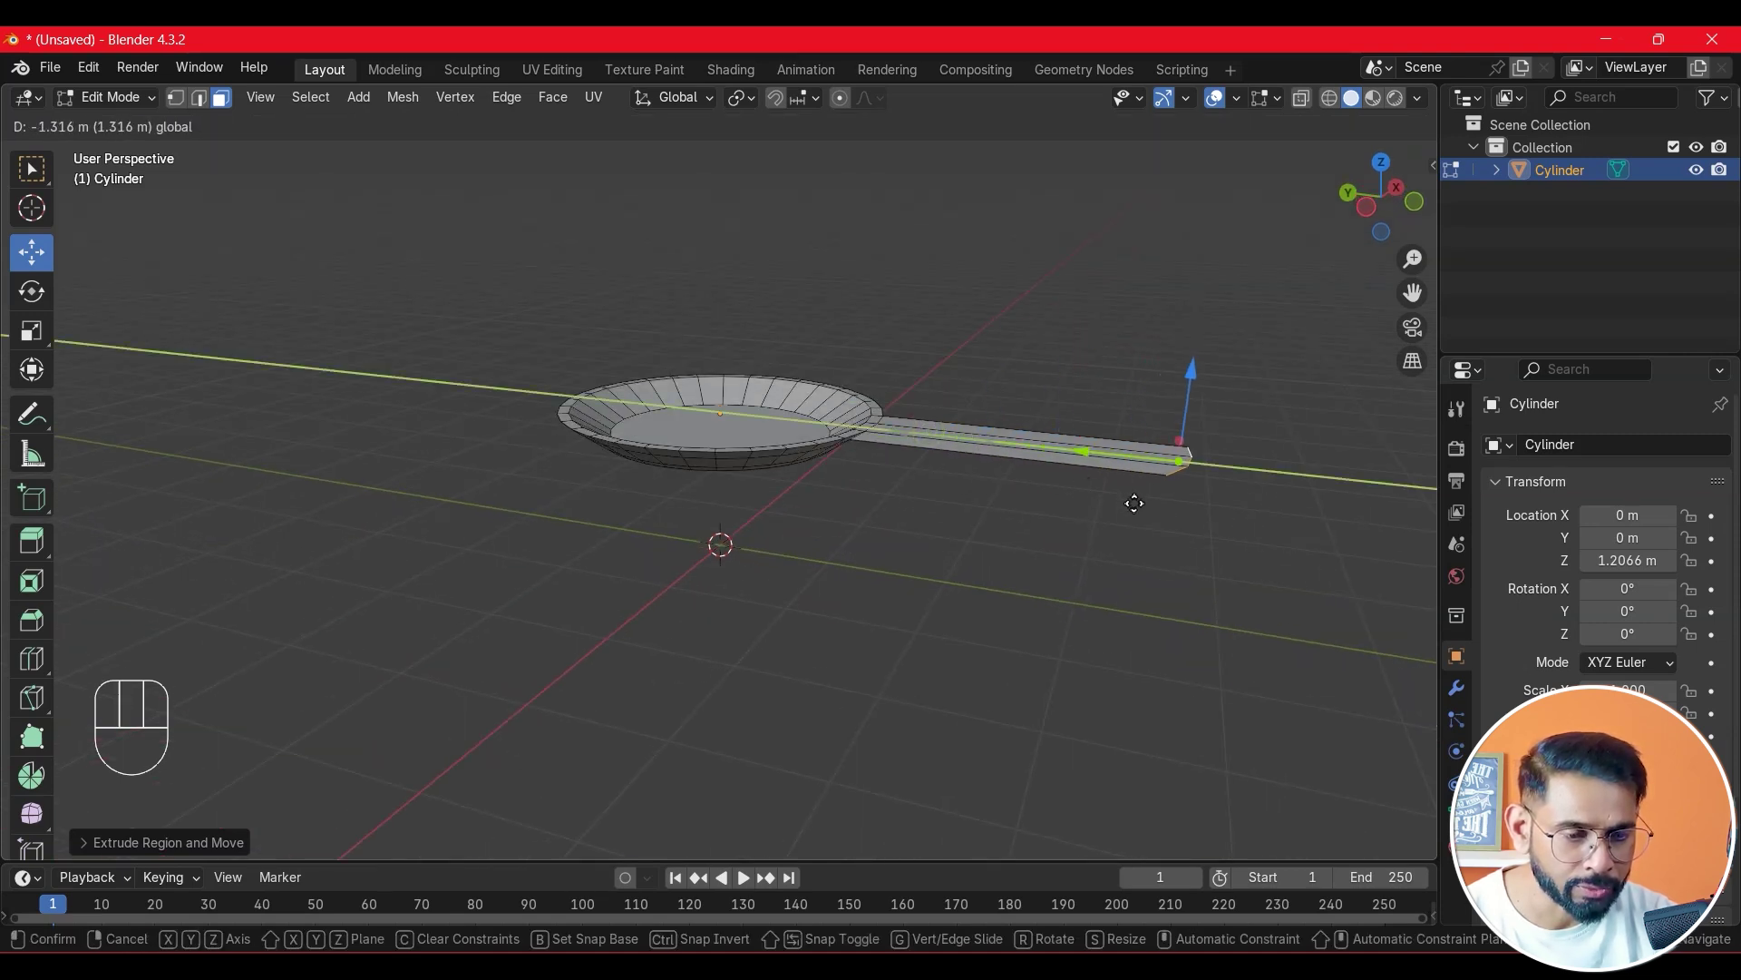
{"action": "left_click", "coordinate": [1145, 503]}
- Try to flatten the handle's slanted end by selecting its two end faces and scaling them along the Y axis
{"action": "middle_click_drag", "start_coordinate": [1151, 505], "coordinate": [871, 480]}
{"action": "mouse_move", "coordinate": [1094, 456]}
{"action": "middle_mouse_down"}
{"action": "mouse_move", "coordinate": [1007, 413]}
{"action": "mouse_move", "coordinate": [1092, 423]}
{"action": "middle_mouse_up"}
{"action": "left_click", "coordinate": [1136, 419]}
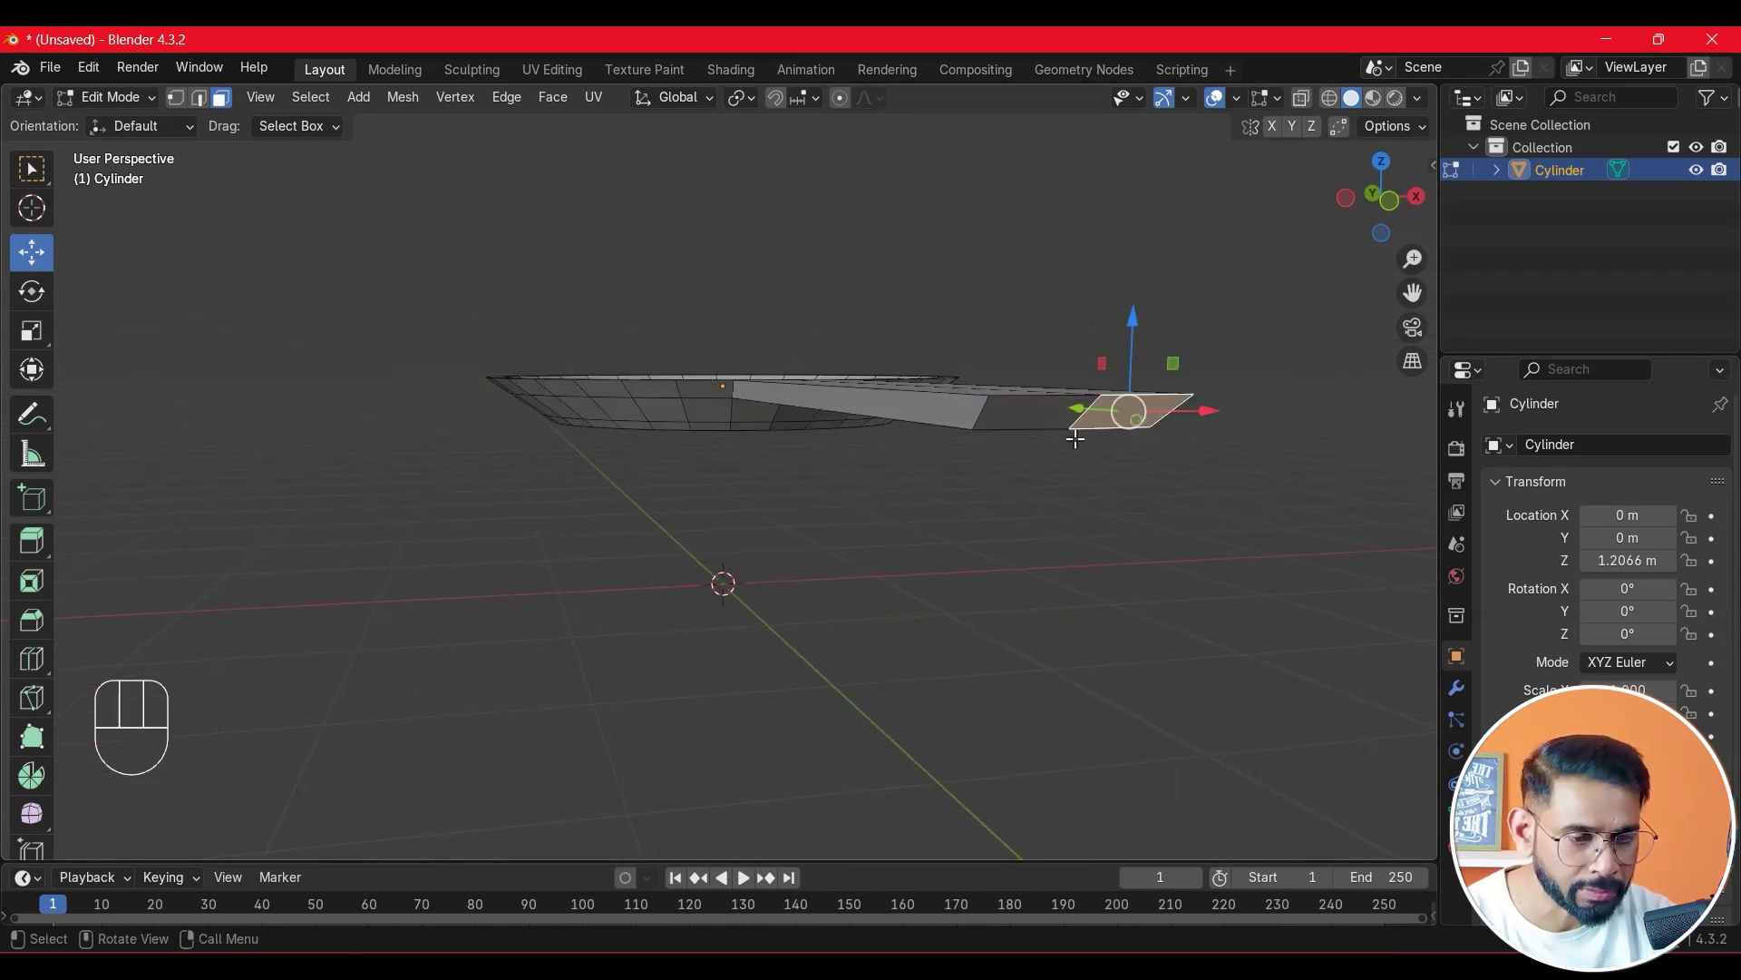
{"action": "left_click", "coordinate": [1030, 424], "text": "shift"}
{"action": "middle_click_drag", "start_coordinate": [968, 471], "coordinate": [506, 396]}
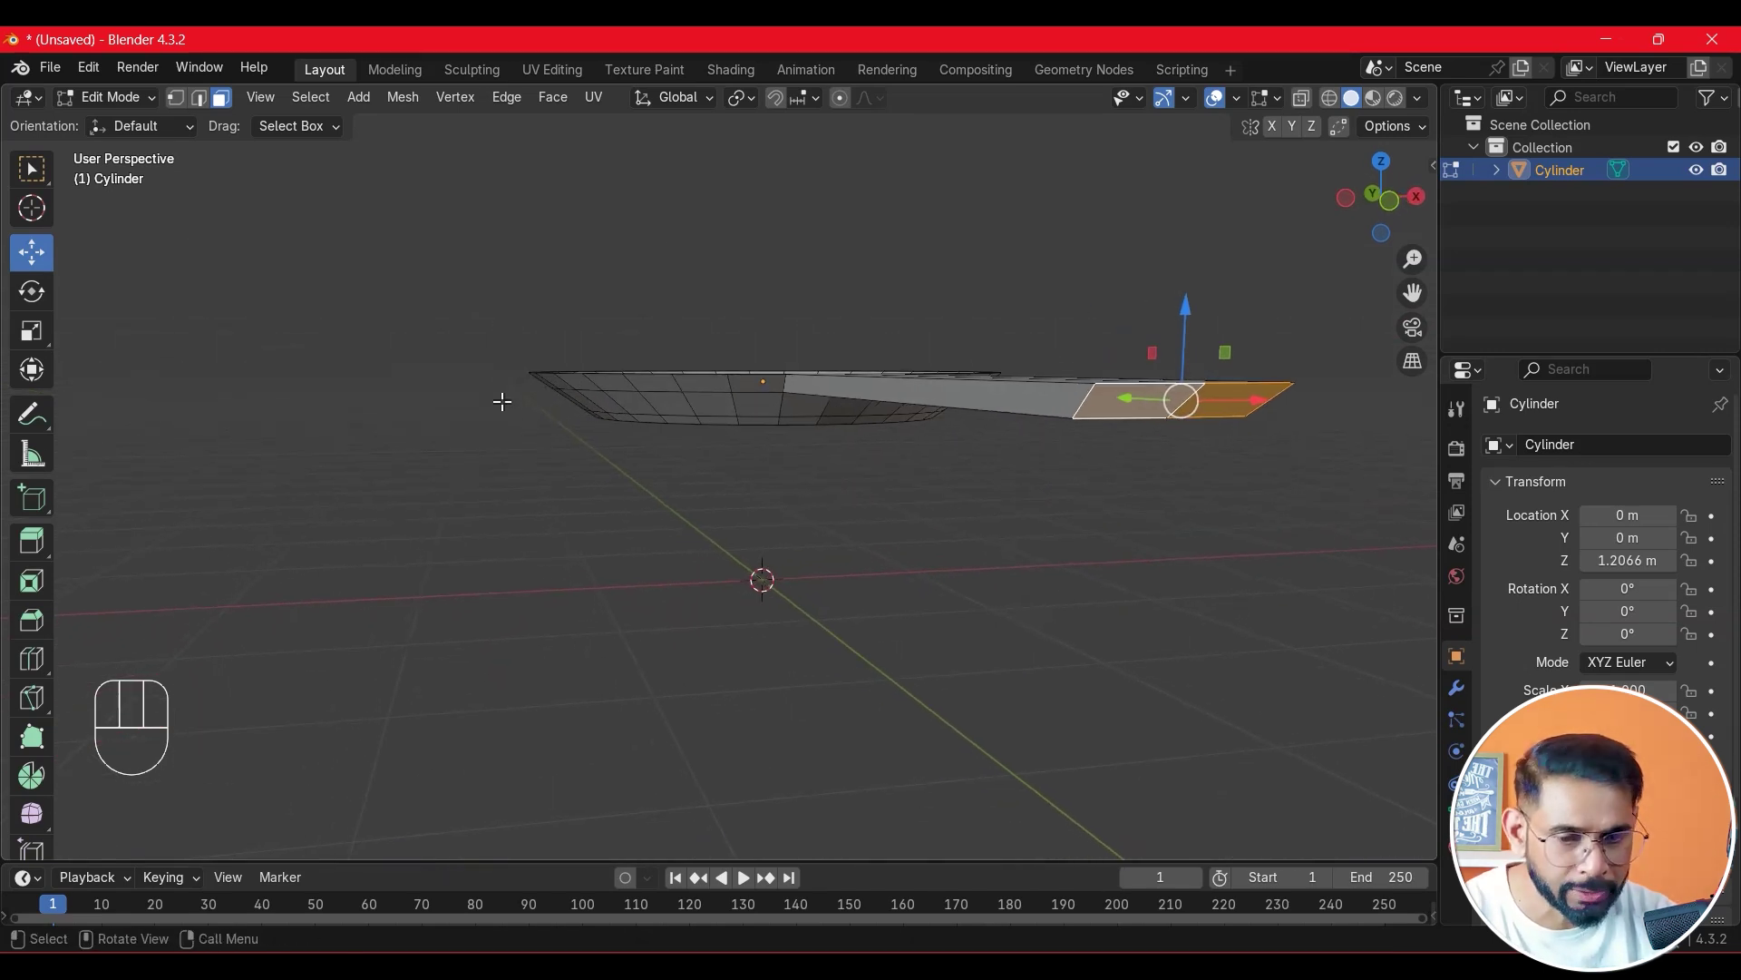
{"action": "left_click", "coordinate": [30, 330]}
{"action": "middle_click_drag", "start_coordinate": [388, 396], "coordinate": [1046, 544]}
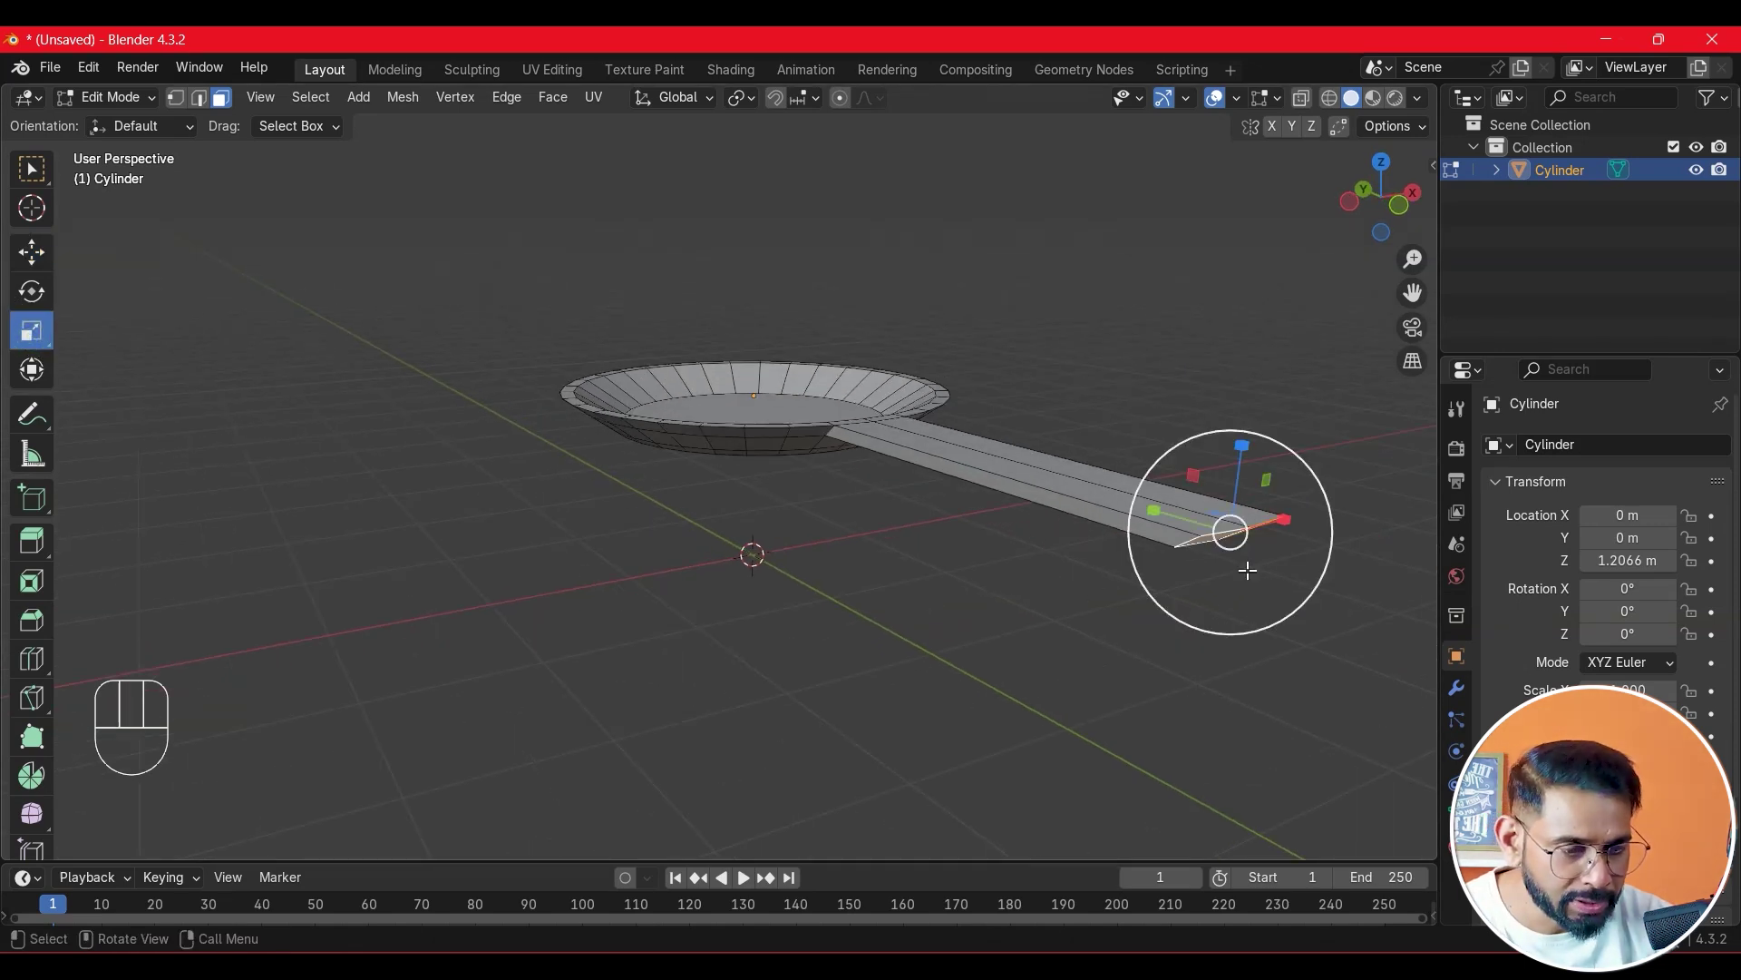
{"action": "left_click_drag", "start_coordinate": [1154, 510], "coordinate": [1226, 555]}
{"action": "middle_click_drag", "start_coordinate": [1244, 602], "coordinate": [967, 548]}
{"action": "middle_click_drag", "start_coordinate": [686, 497], "coordinate": [865, 635]}
{"action": "scroll", "coordinate": [871, 632], "scroll_direction": "down", "scroll_amount": 1}
{"action": "middle_click_drag", "start_coordinate": [1008, 521], "coordinate": [810, 501], "text": "shift"}
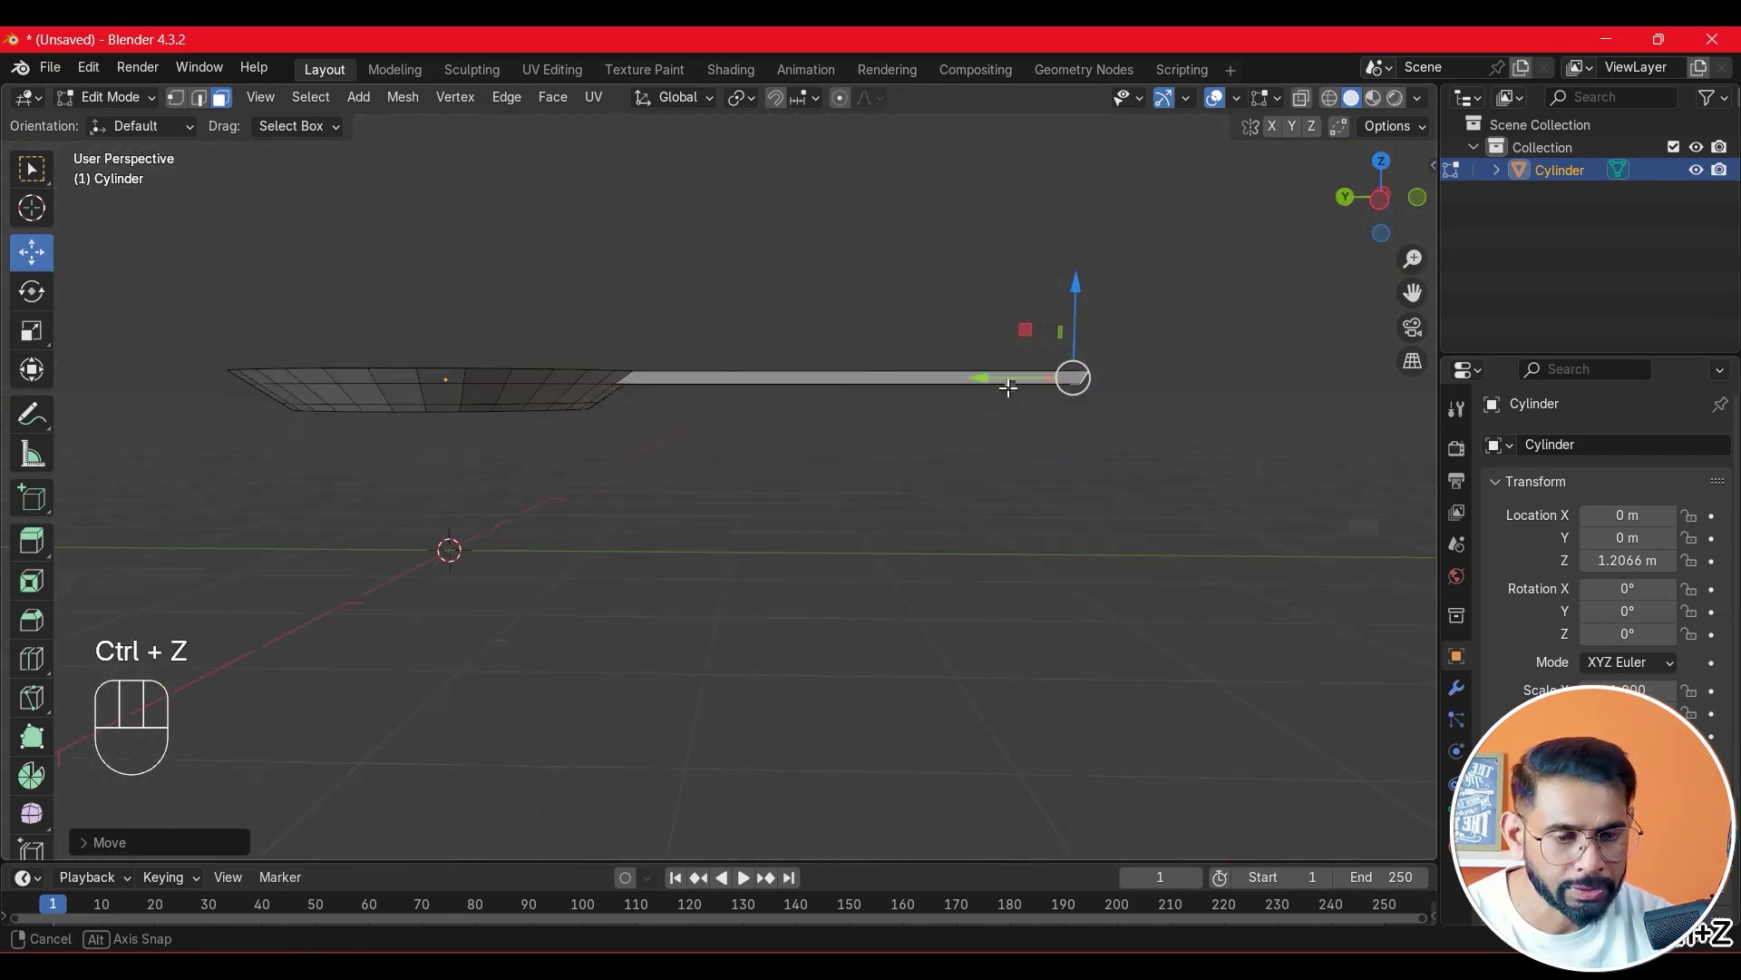
- Scale the handle's end faces down slightly so the handle tapers toward its tip
{"action": "middle_click_drag", "start_coordinate": [1009, 387], "coordinate": [940, 536]}
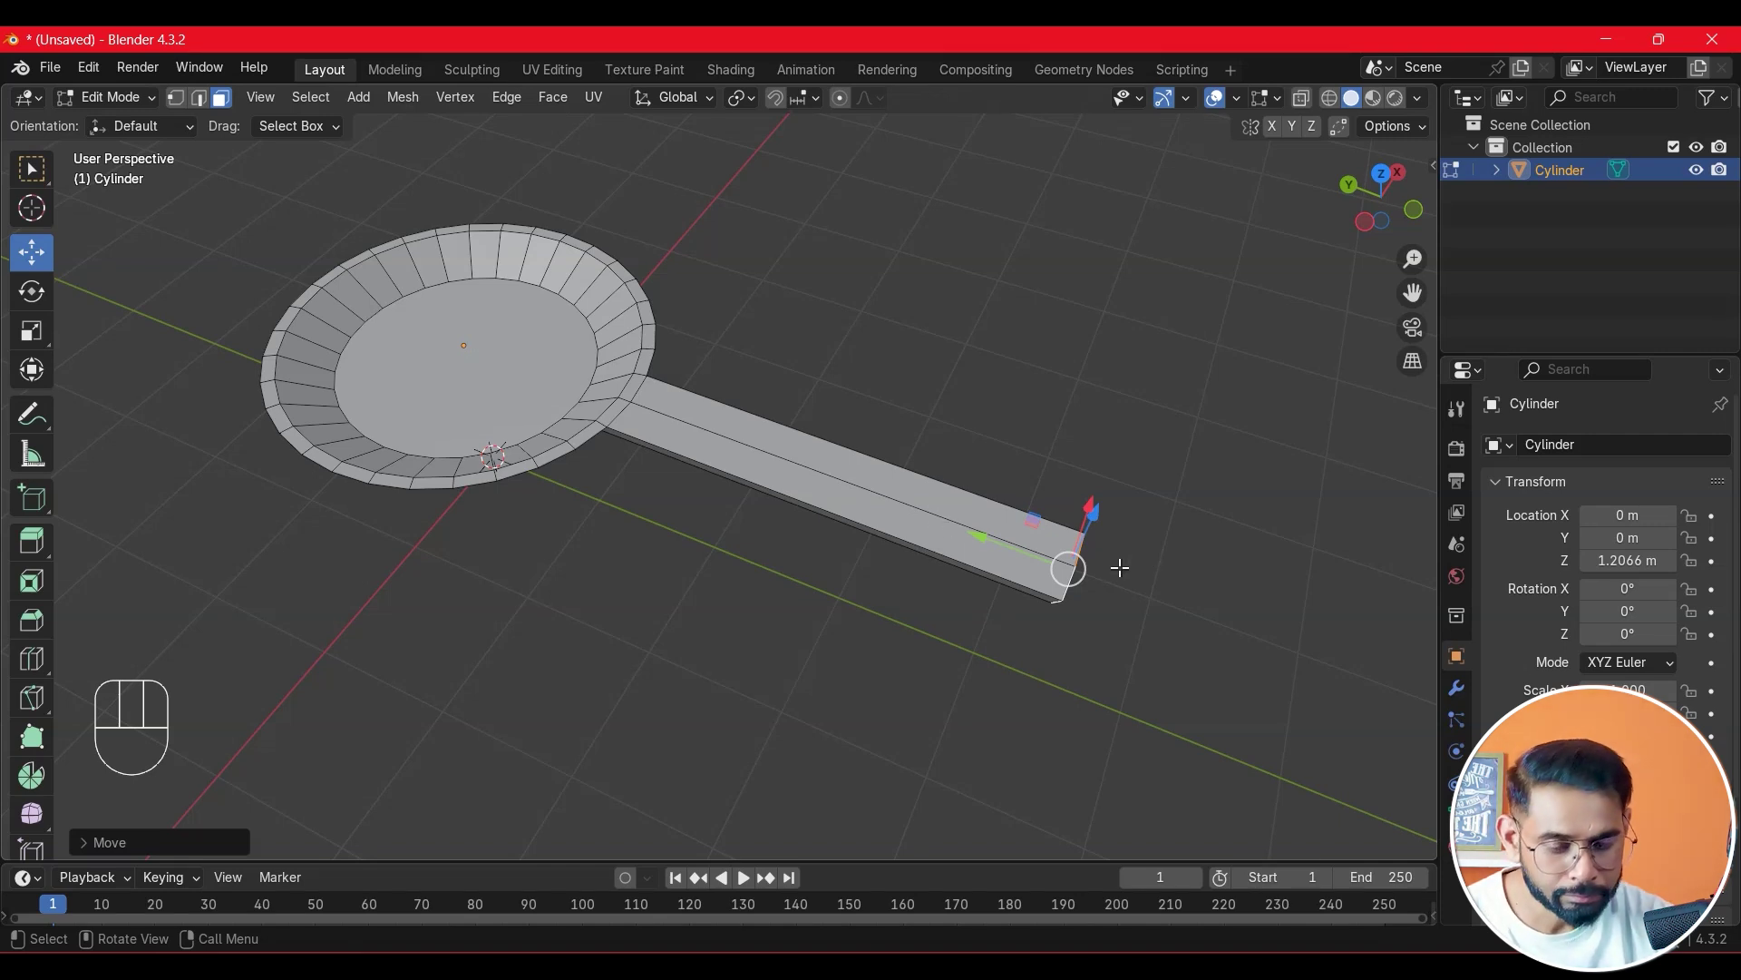
{"action": "left_click", "coordinate": [31, 332]}
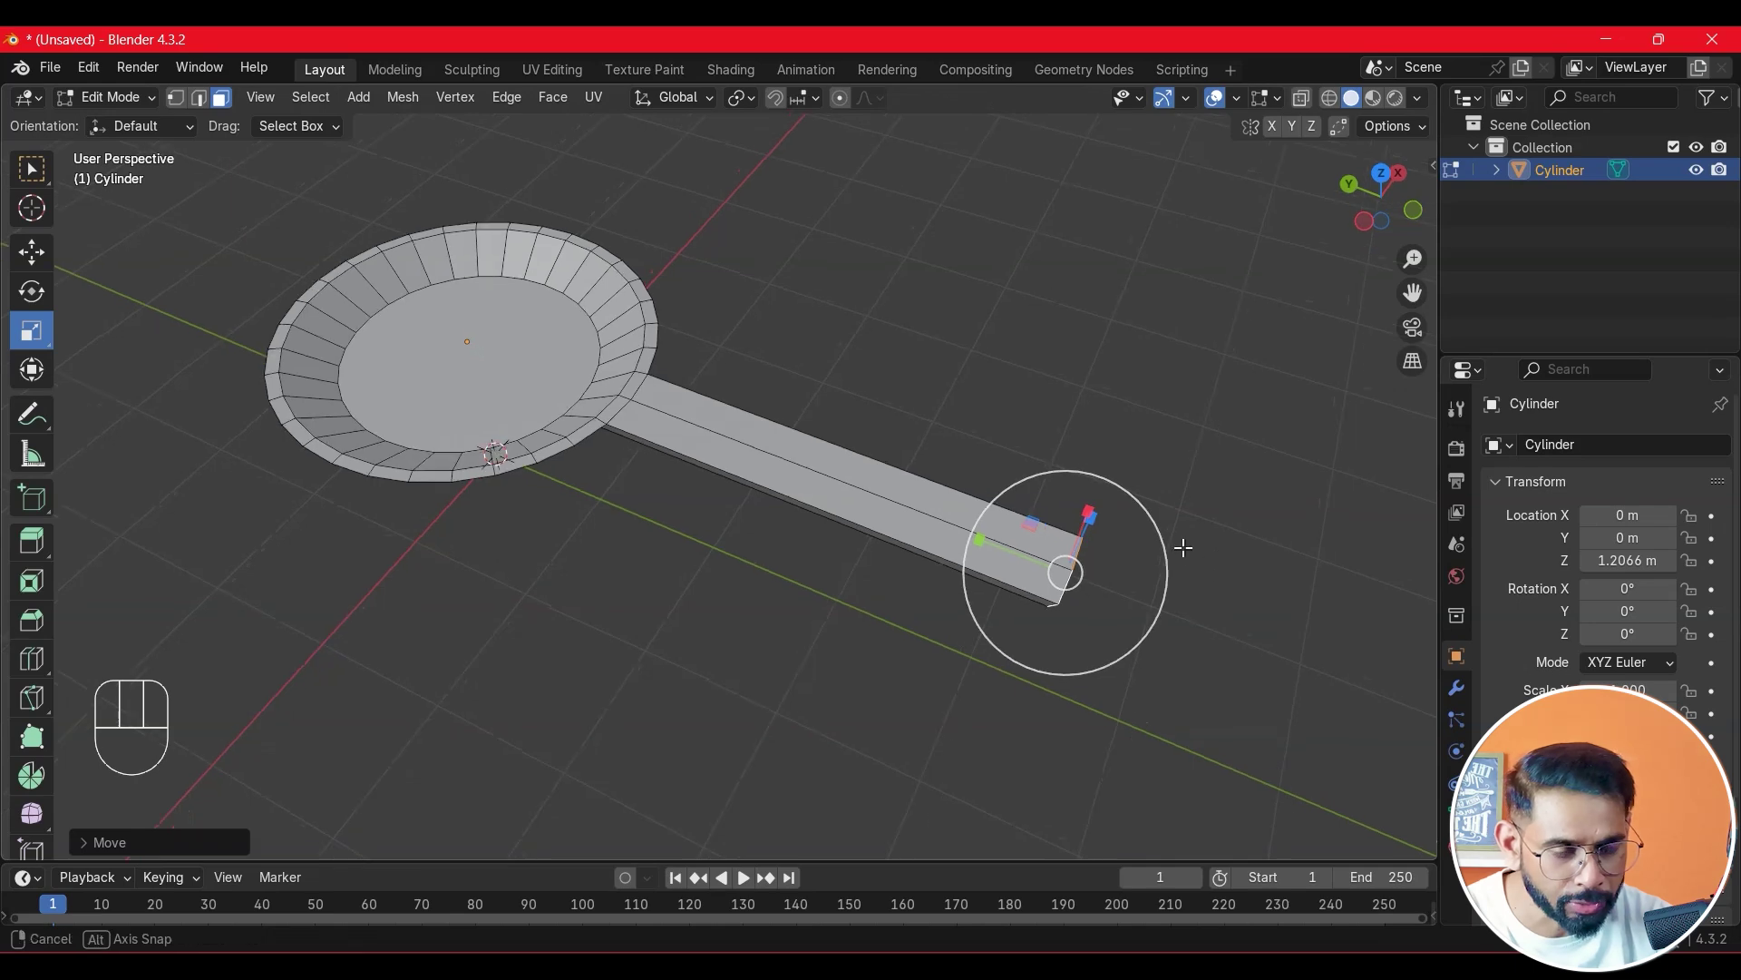
{"action": "middle_click_drag", "start_coordinate": [1182, 544], "coordinate": [965, 683]}
{"action": "left_click_drag", "start_coordinate": [920, 668], "coordinate": [898, 679]}
- Add a loop cut around the handle and slide it about 0.29 toward the outer end
{"action": "middle_click_drag", "start_coordinate": [984, 778], "coordinate": [808, 486]}
{"action": "scroll", "coordinate": [972, 419], "scroll_direction": "up", "scroll_amount": 1}
{"action": "key", "text": "ctrl+r"}
{"action": "left_click", "coordinate": [785, 460]}
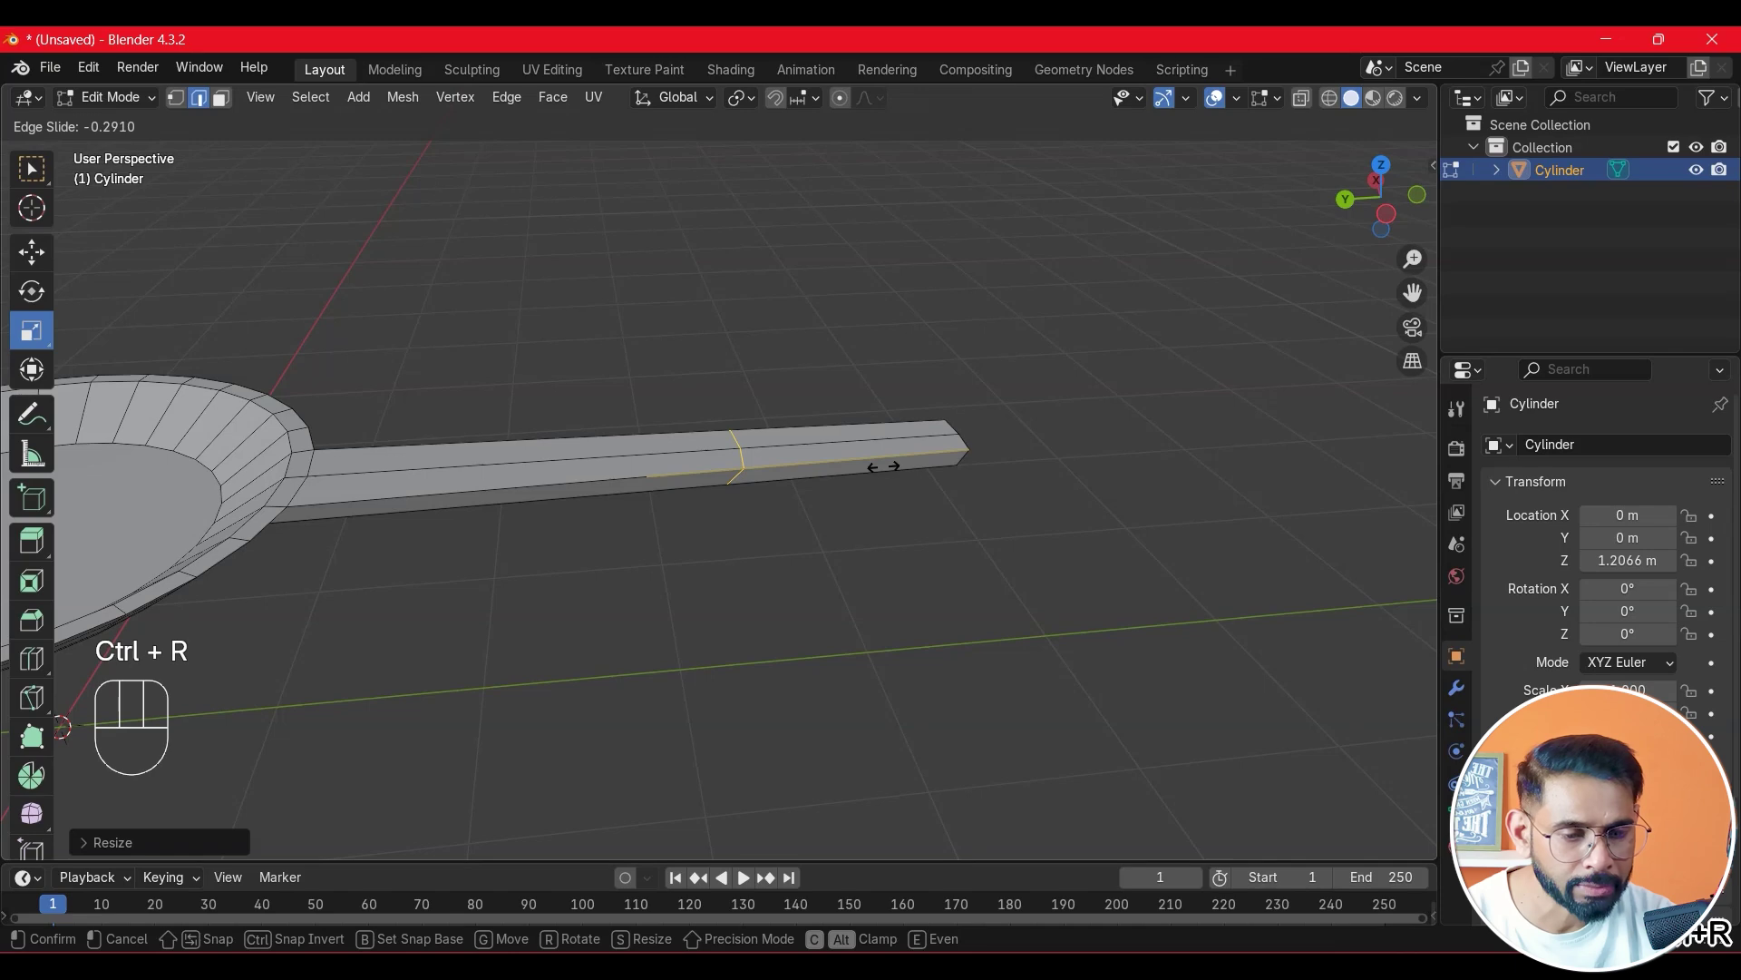
{"action": "left_click", "coordinate": [883, 466]}
{"action": "middle_click_drag", "start_coordinate": [882, 467], "coordinate": [862, 553]}
- Box-select the handle's end section in wireframe display and adjust the selected faces at its tip and underside
{"action": "left_click", "coordinate": [31, 252]}
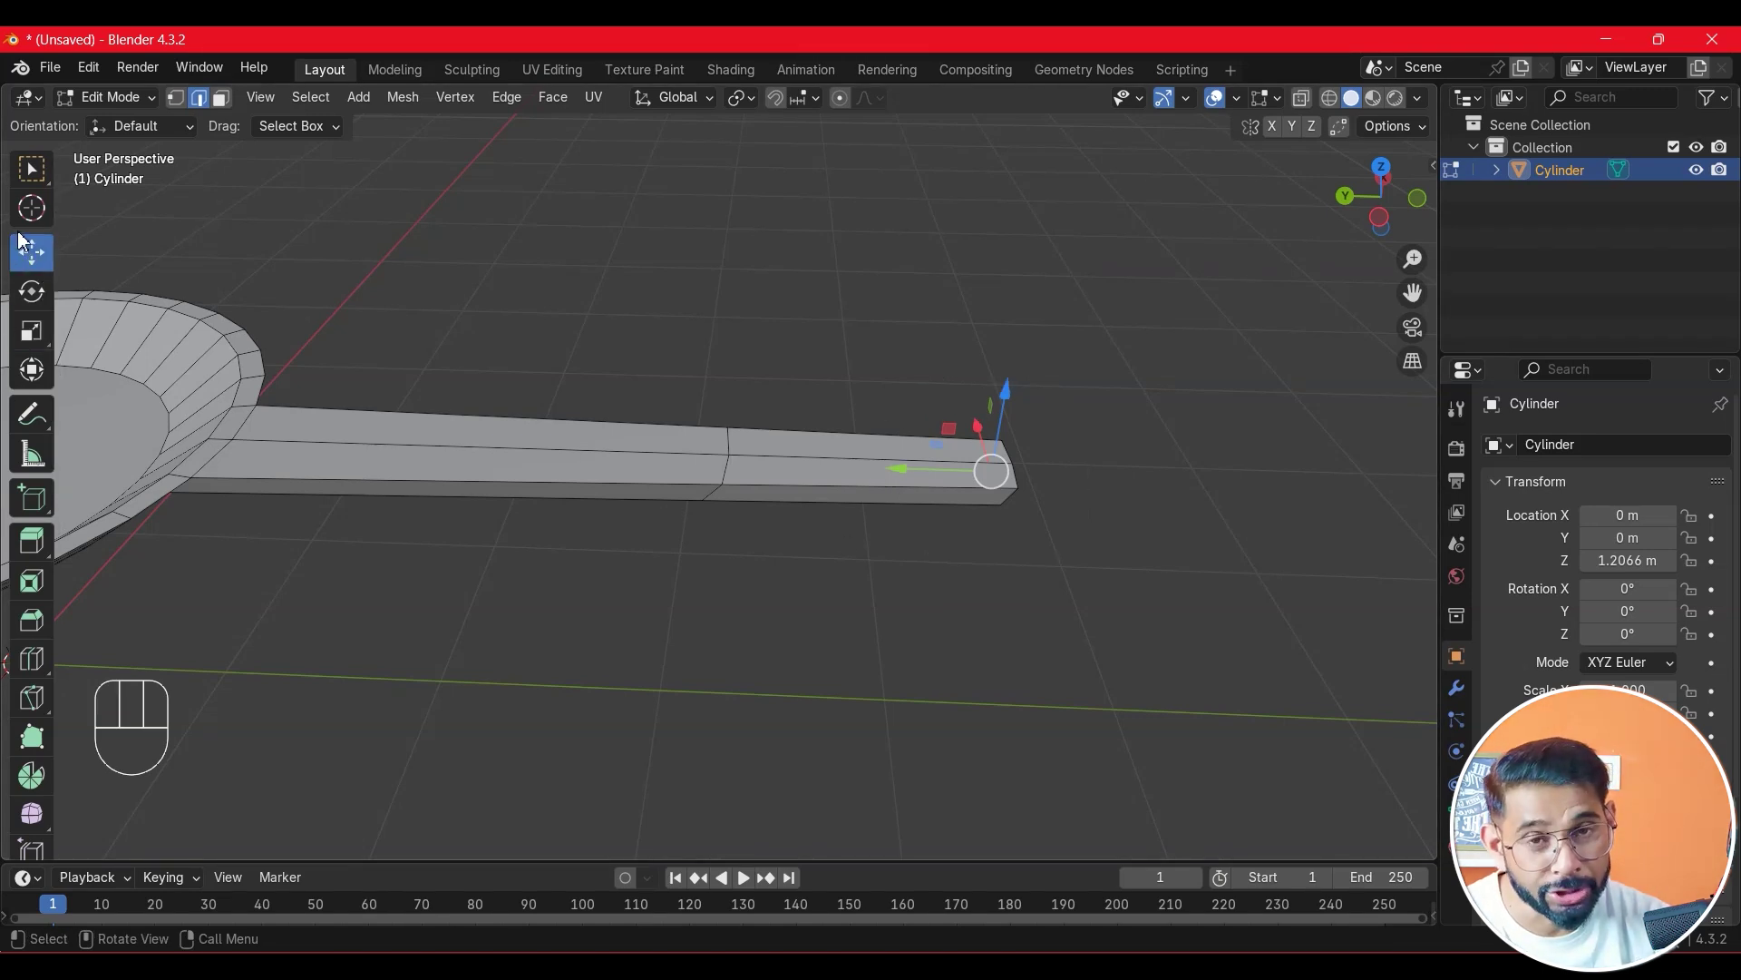
{"action": "key", "text": "Tab"}
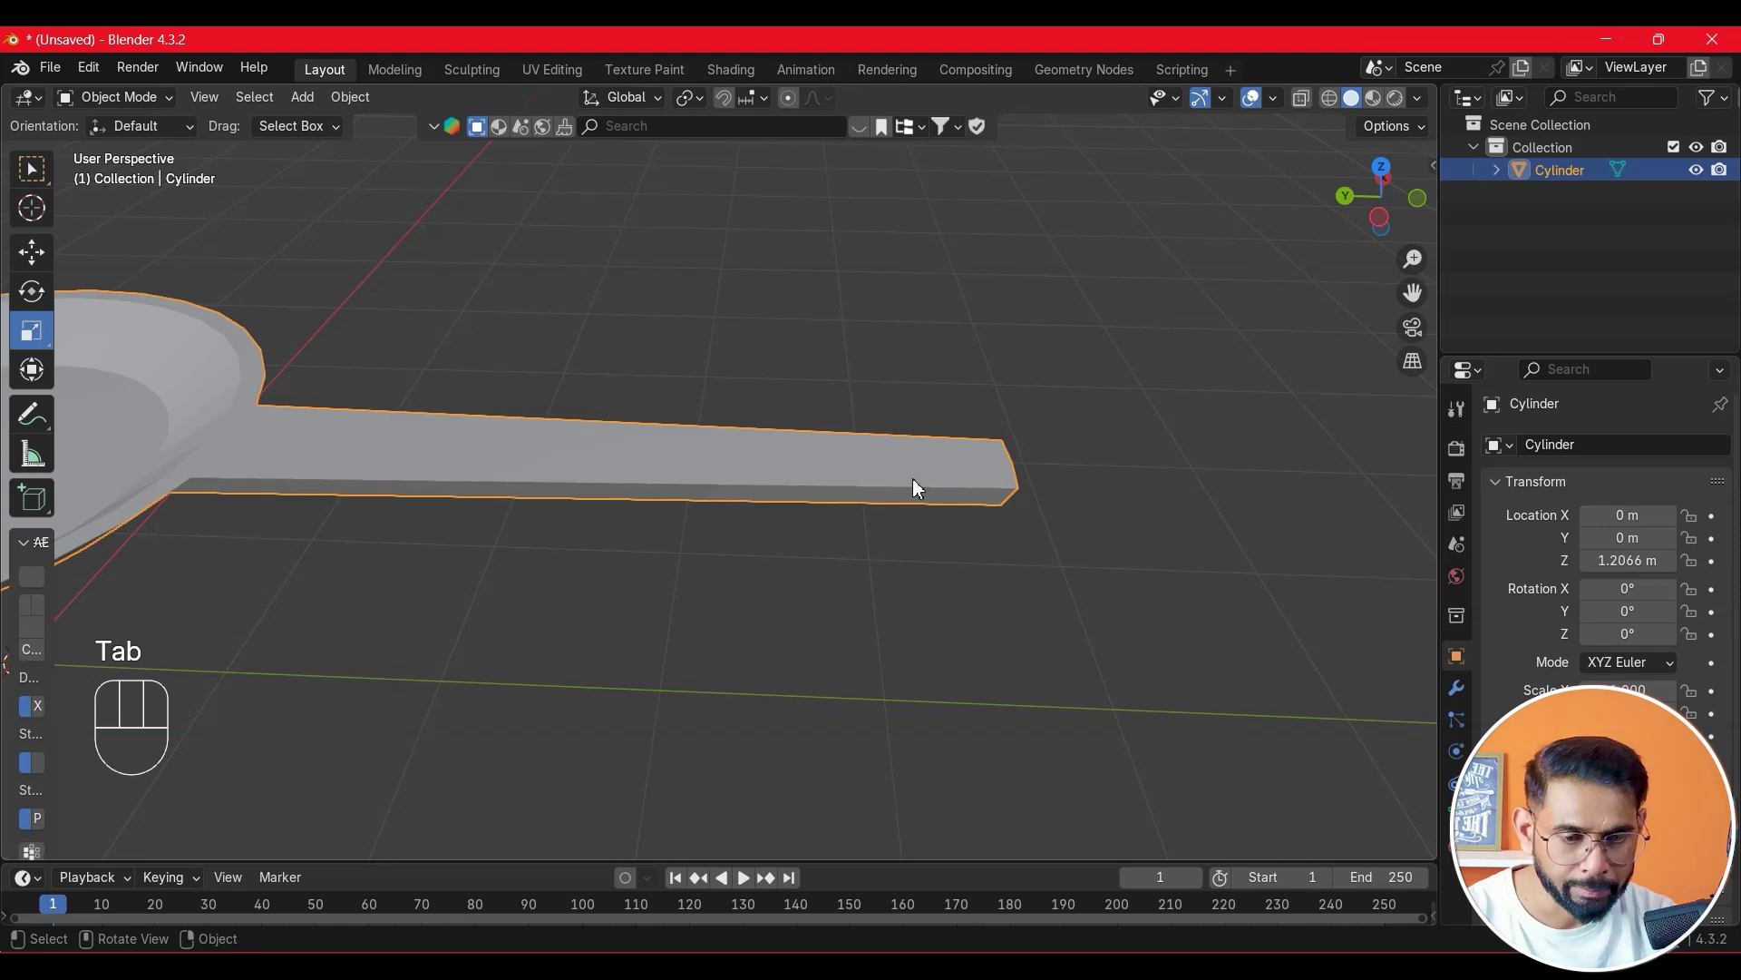
{"action": "key", "text": "Tab"}
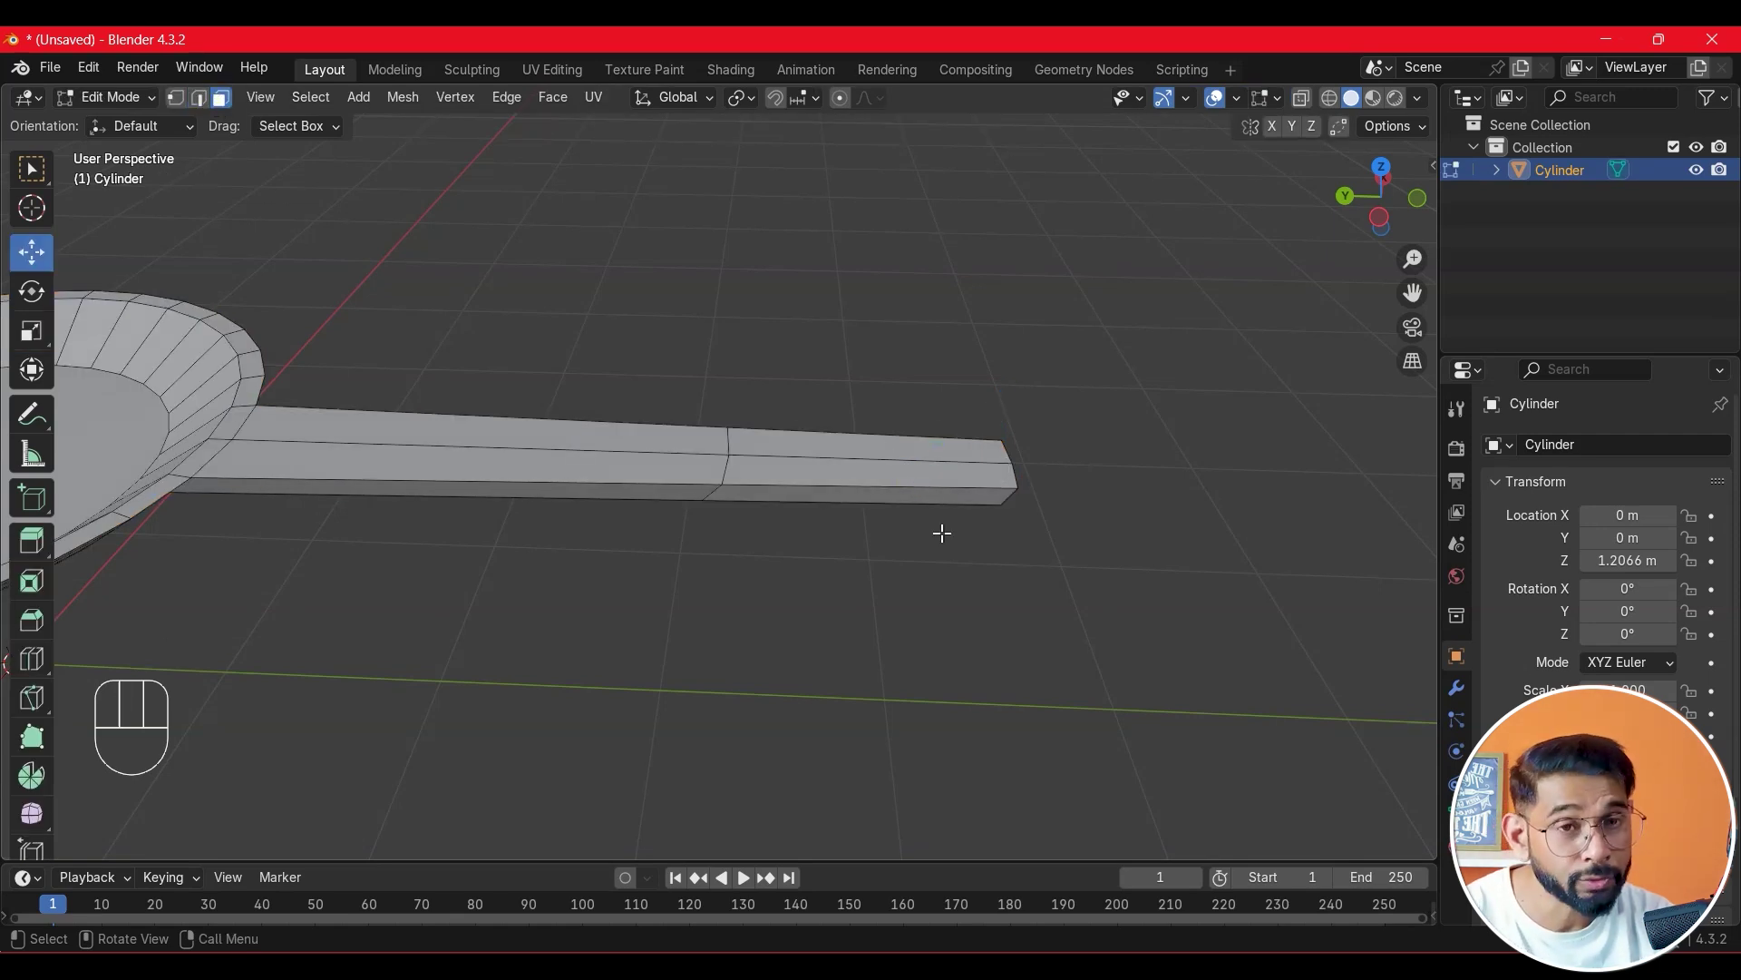
{"action": "key", "text": "shift+z"}
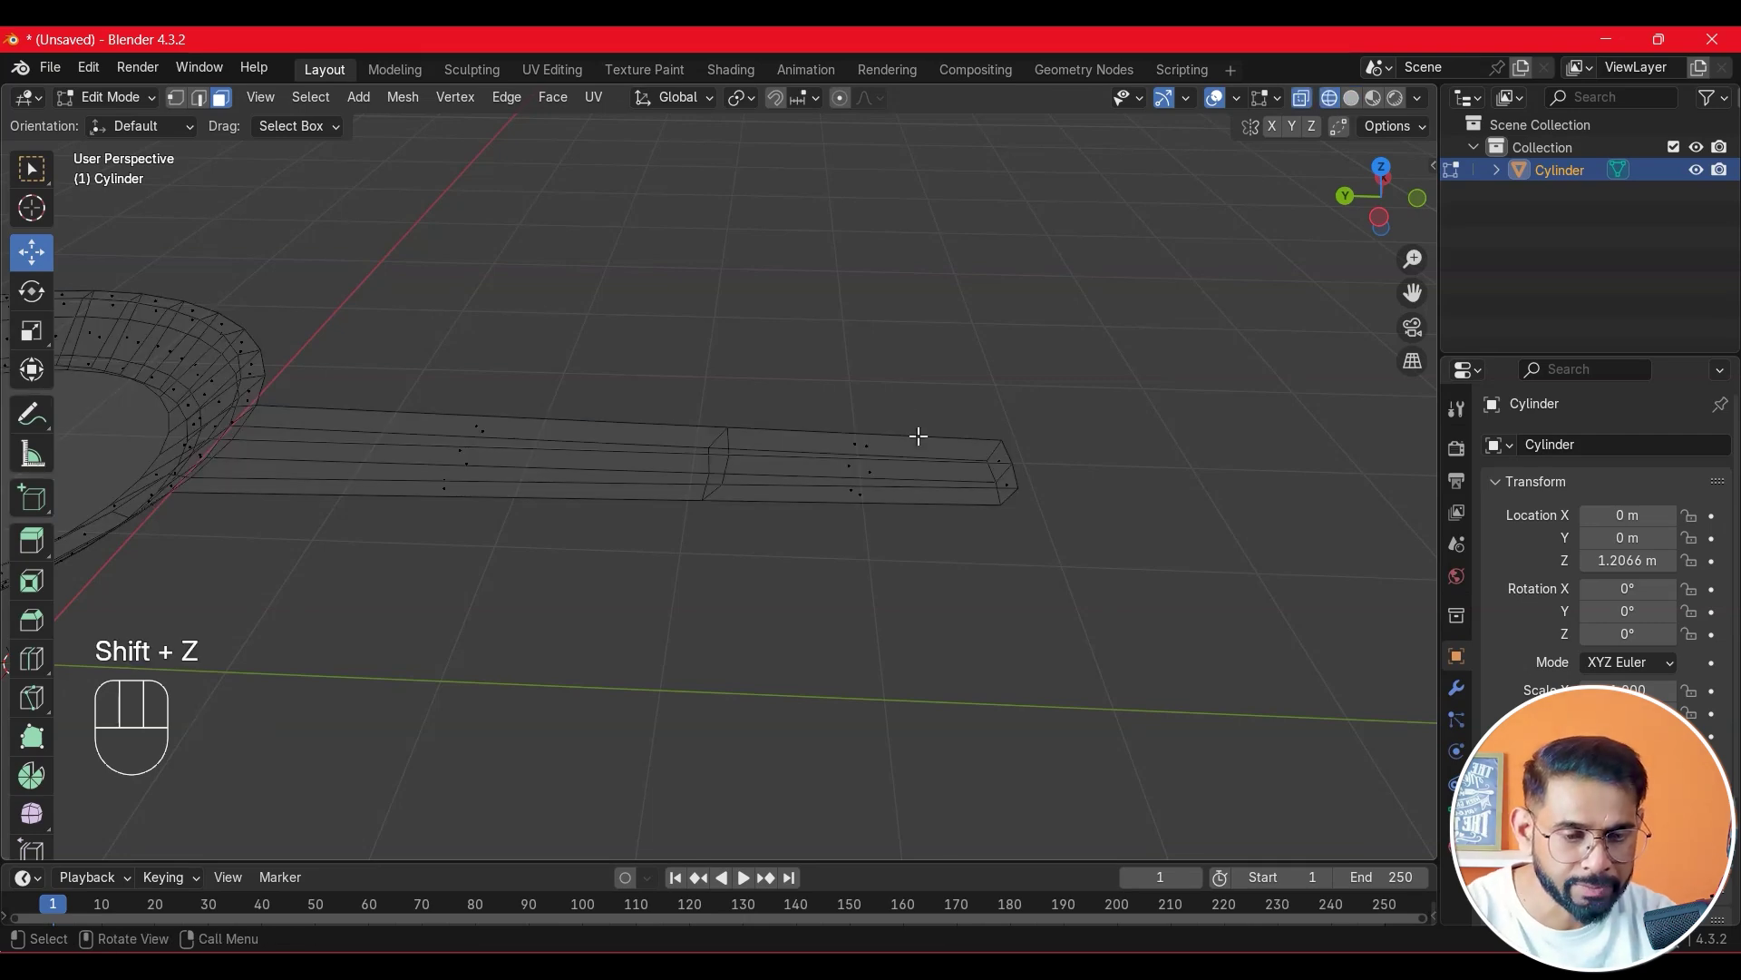
{"action": "left_click_drag", "start_coordinate": [864, 363], "coordinate": [1037, 680]}
{"action": "mouse_move", "coordinate": [1037, 680]}
{"action": "middle_mouse_down"}
{"action": "mouse_move", "coordinate": [1061, 513]}
{"action": "mouse_move", "coordinate": [1034, 315]}
{"action": "mouse_move", "coordinate": [798, 447]}
{"action": "mouse_move", "coordinate": [933, 505]}
{"action": "mouse_move", "coordinate": [1065, 455]}
{"action": "mouse_move", "coordinate": [1070, 411]}
{"action": "mouse_move", "coordinate": [1089, 540]}
{"action": "mouse_move", "coordinate": [1119, 599]}
{"action": "mouse_move", "coordinate": [1116, 361]}
{"action": "mouse_move", "coordinate": [909, 409]}
{"action": "mouse_move", "coordinate": [859, 556]}
{"action": "mouse_move", "coordinate": [968, 553]}
{"action": "mouse_move", "coordinate": [886, 455]}
{"action": "middle_mouse_up"}
{"action": "key", "text": "shift+z"}
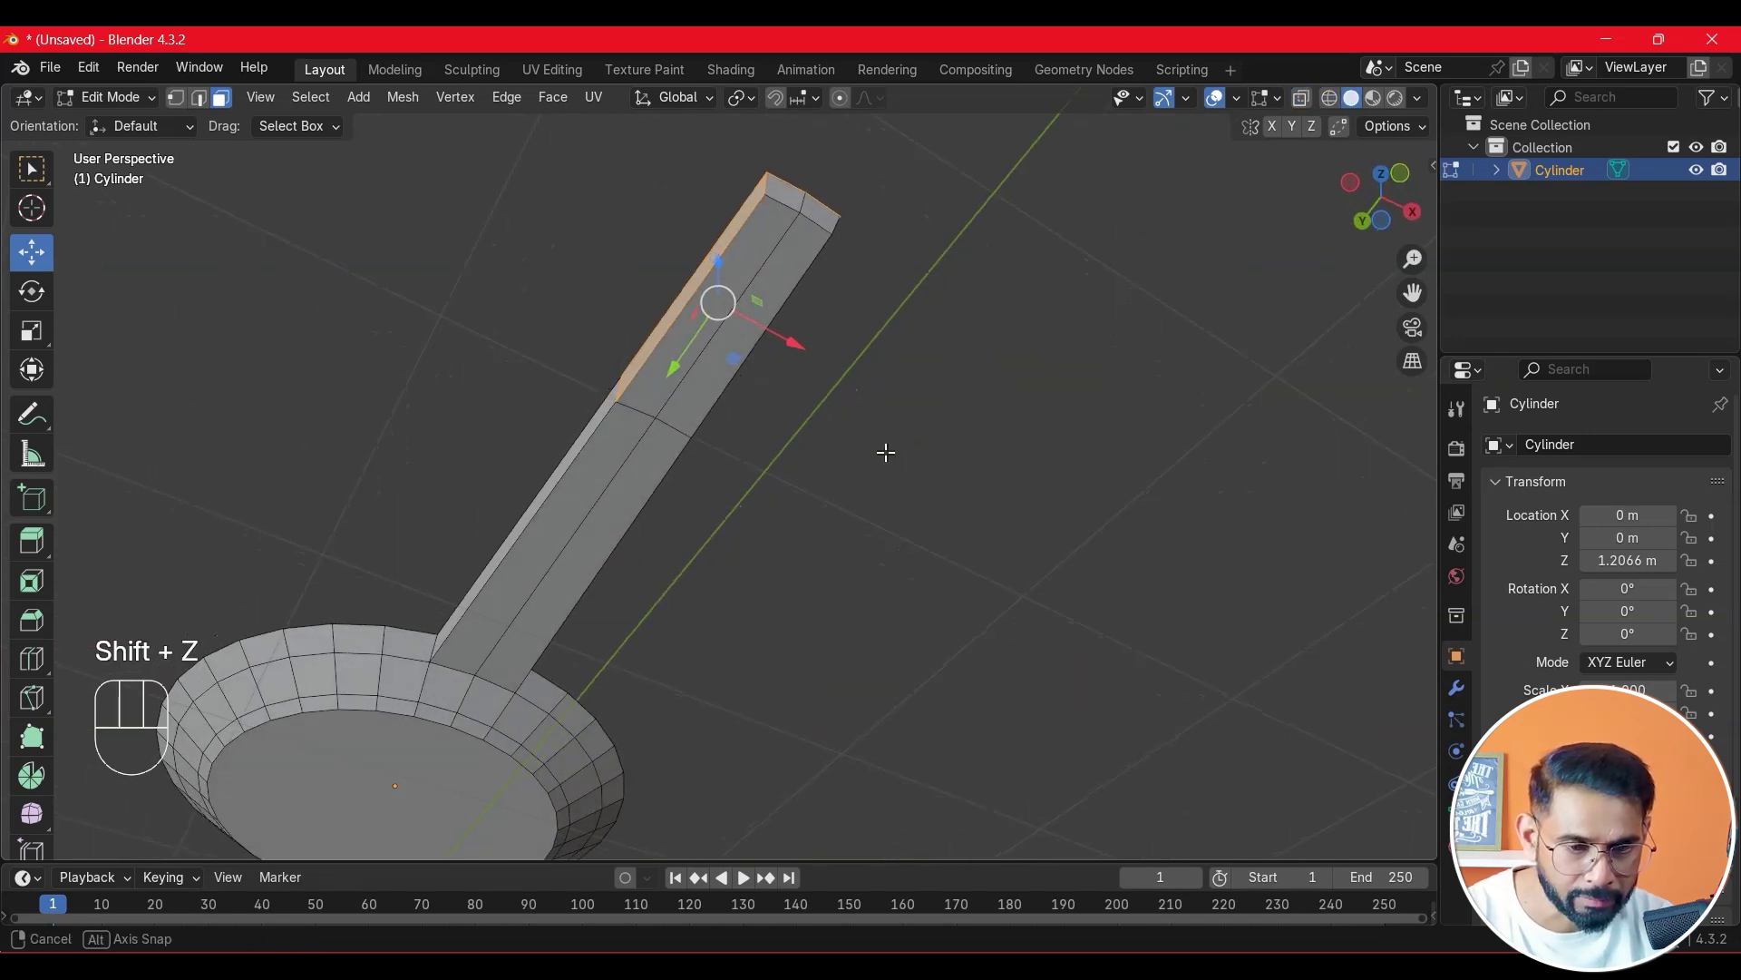
{"action": "left_click", "coordinate": [786, 270], "text": "shift"}
{"action": "left_click", "coordinate": [778, 220], "text": "shift"}
{"action": "middle_click_drag", "start_coordinate": [882, 335], "coordinate": [1008, 642]}
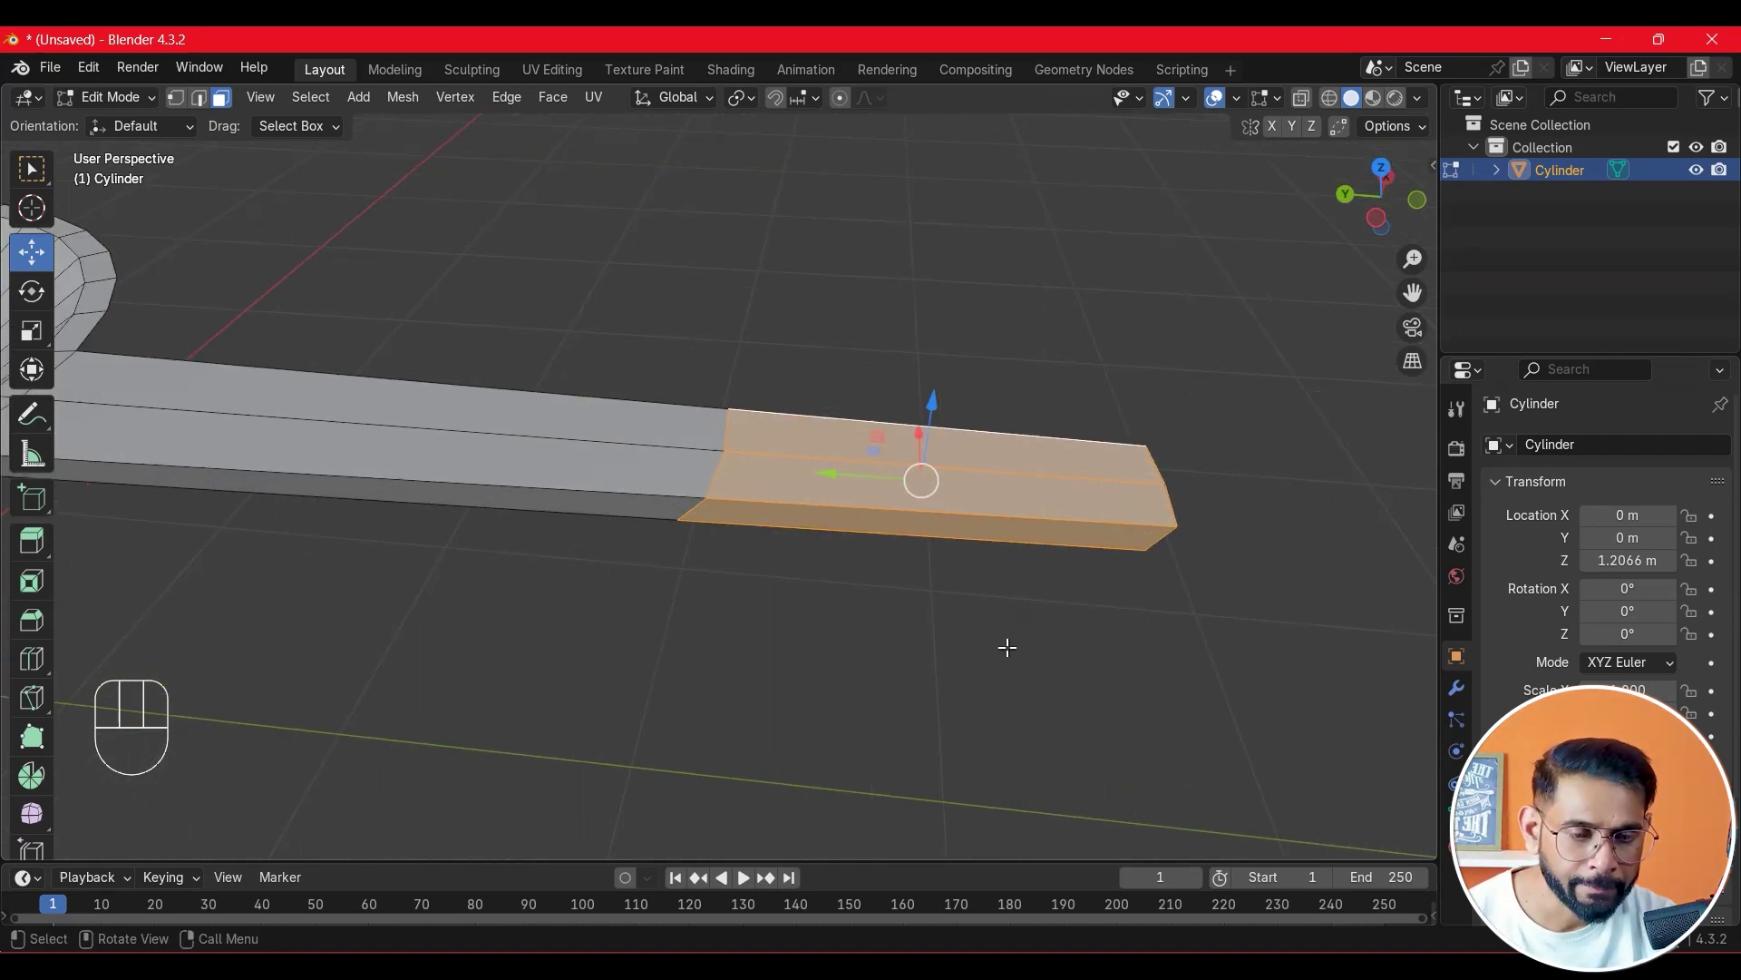
- Select the loop of faces around the handle's end section and extrude it outward along normals to form a thicker grip
{"action": "left_click", "coordinate": [925, 598]}
{"action": "left_click", "coordinate": [868, 475], "text": "alt"}
{"action": "middle_click_drag", "start_coordinate": [1034, 684], "coordinate": [1078, 705]}
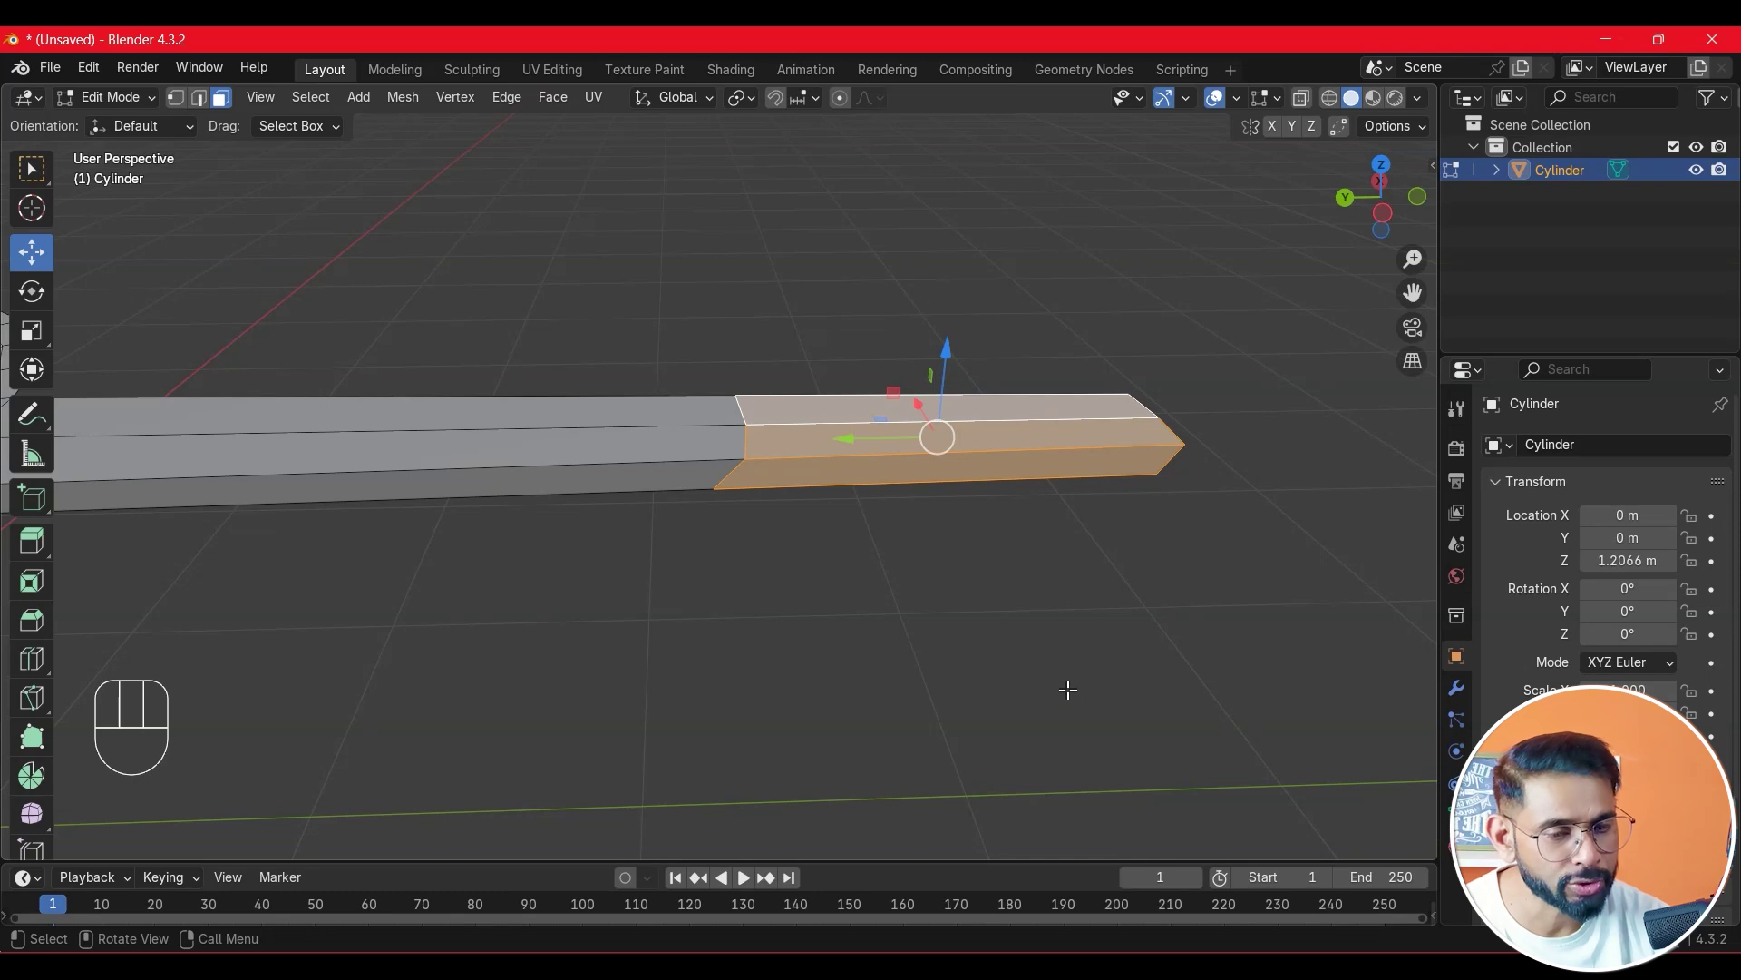
{"action": "scroll", "coordinate": [1067, 690], "scroll_direction": "up", "scroll_amount": 2}
{"action": "scroll", "coordinate": [1079, 429], "scroll_direction": "down", "scroll_amount": 1}
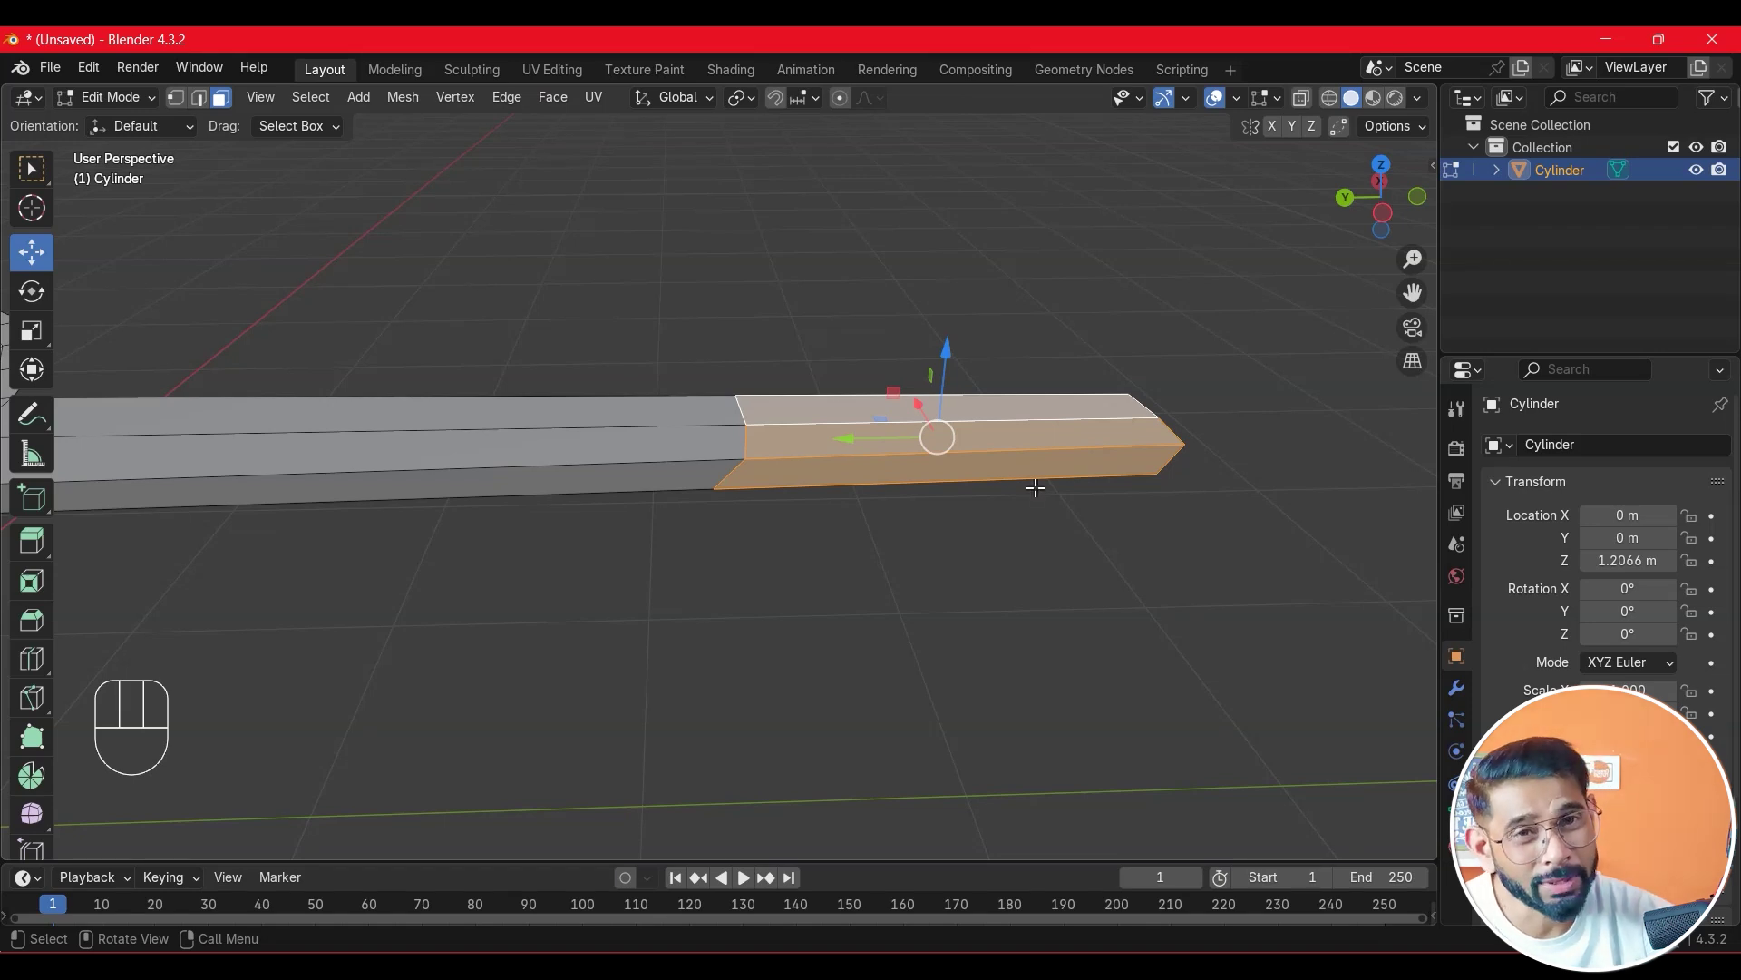
{"action": "left_click", "coordinate": [46, 555]}
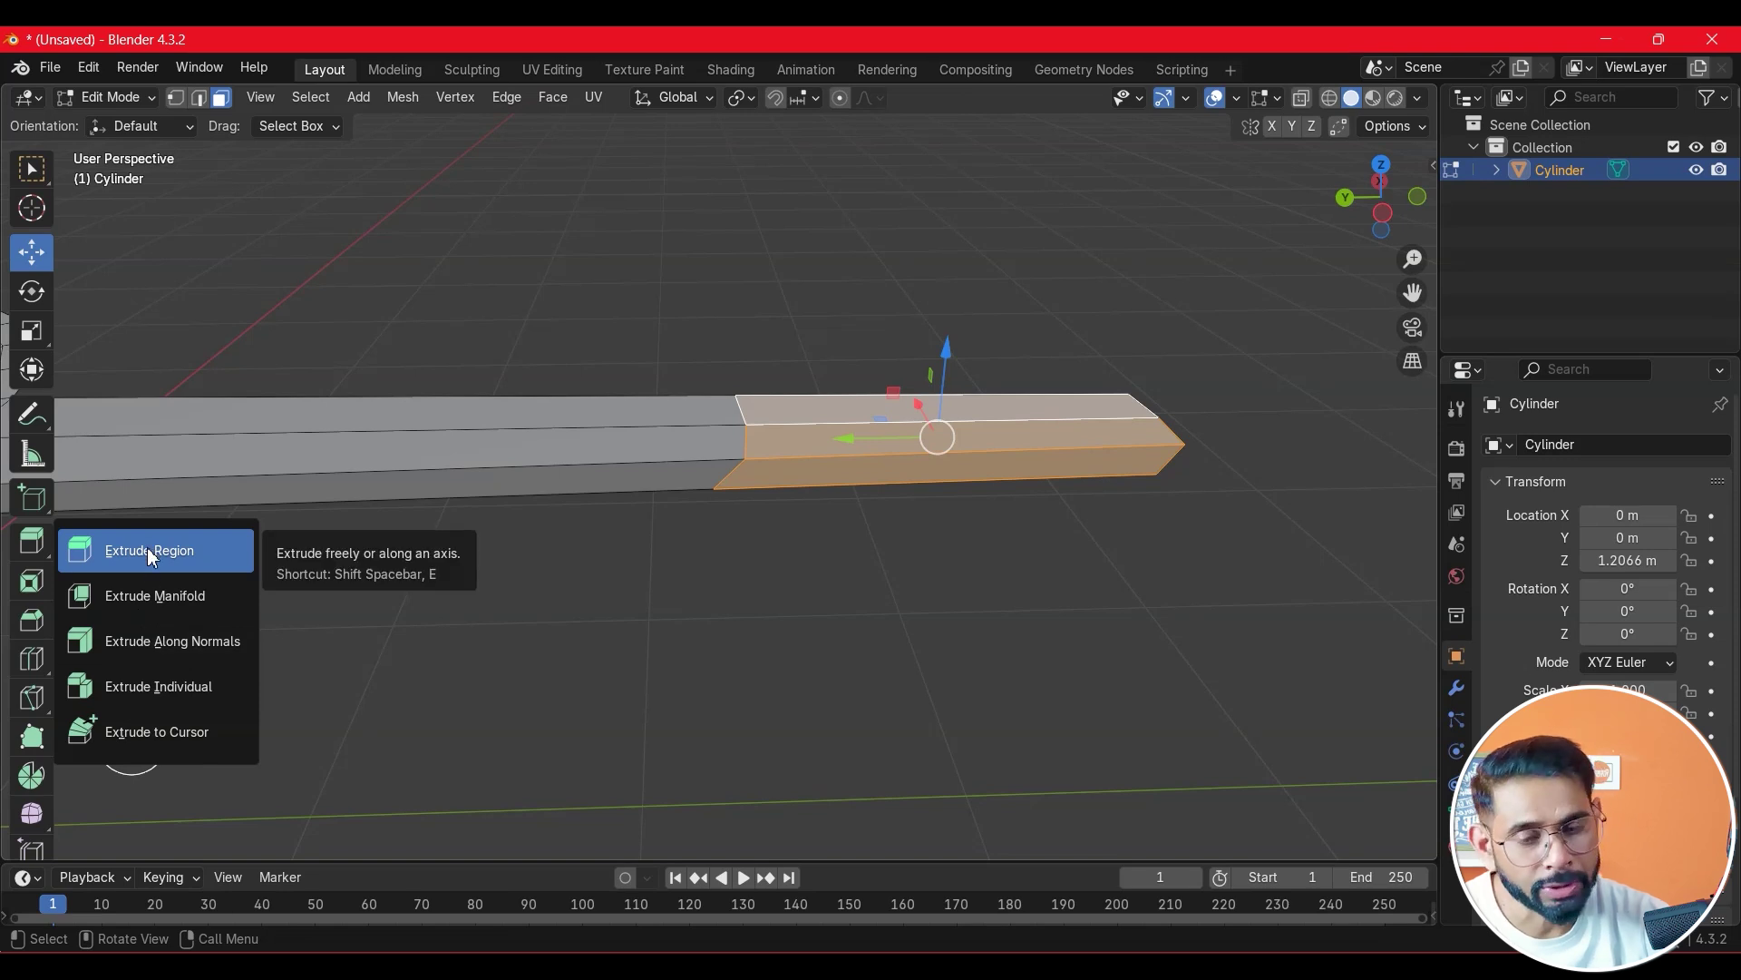
{"action": "left_click", "coordinate": [172, 650]}
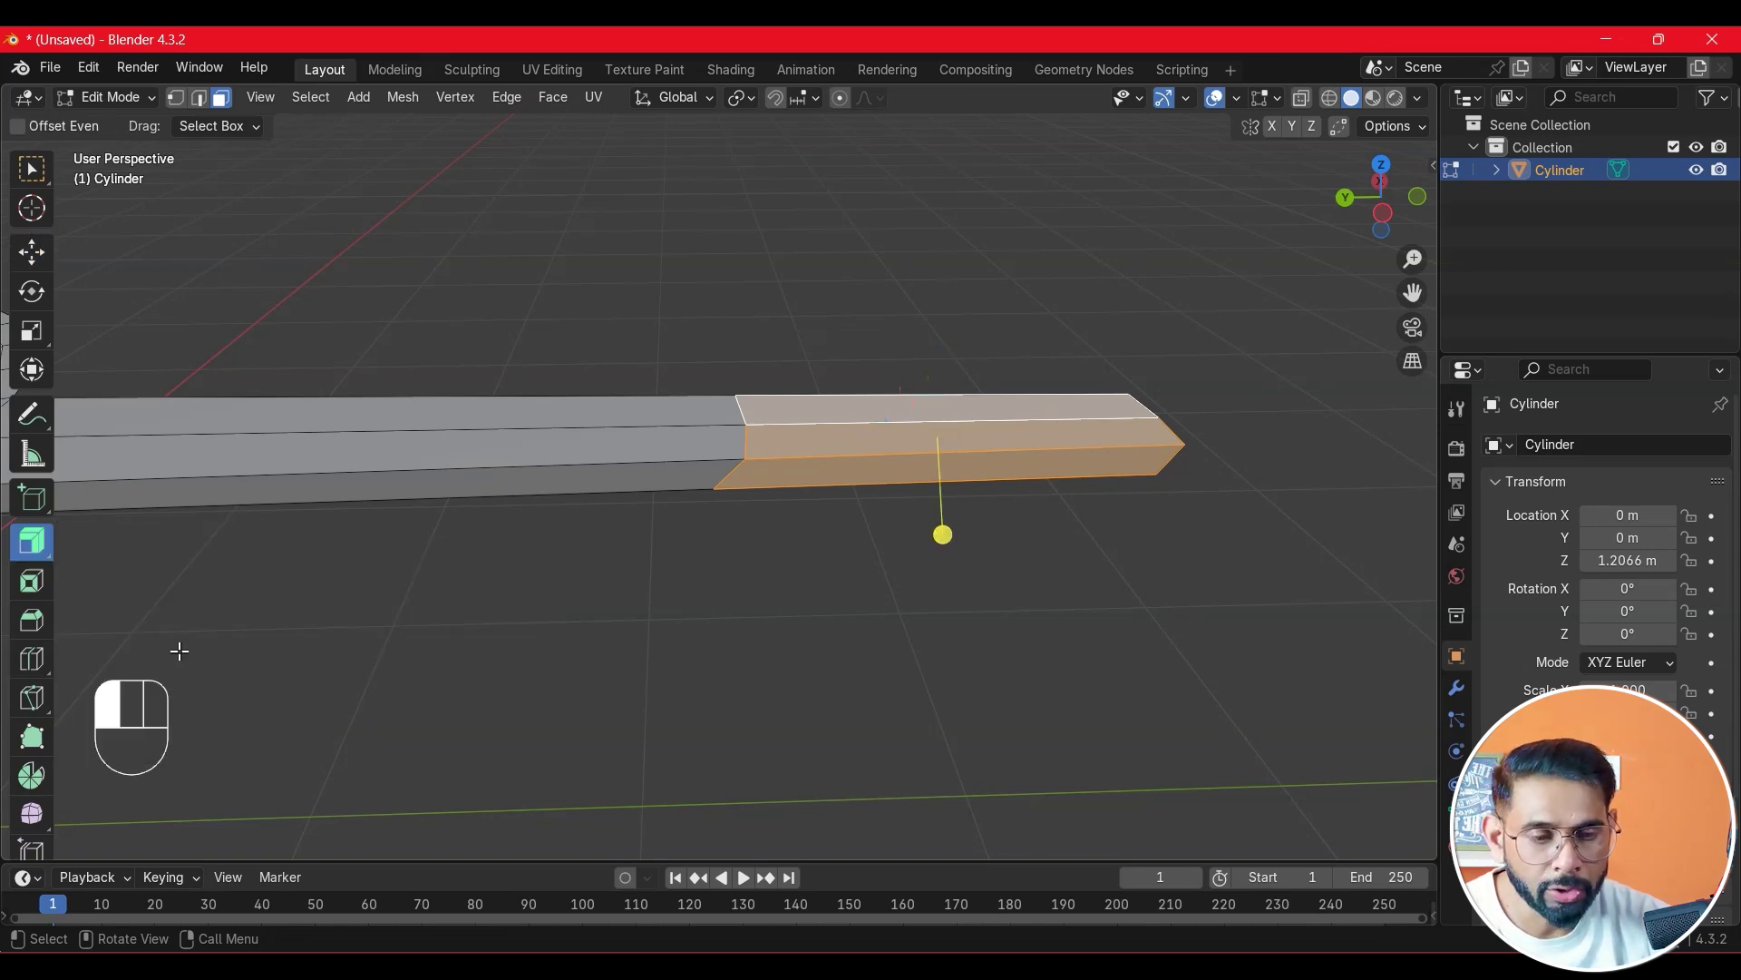
{"action": "left_click", "coordinate": [46, 560]}
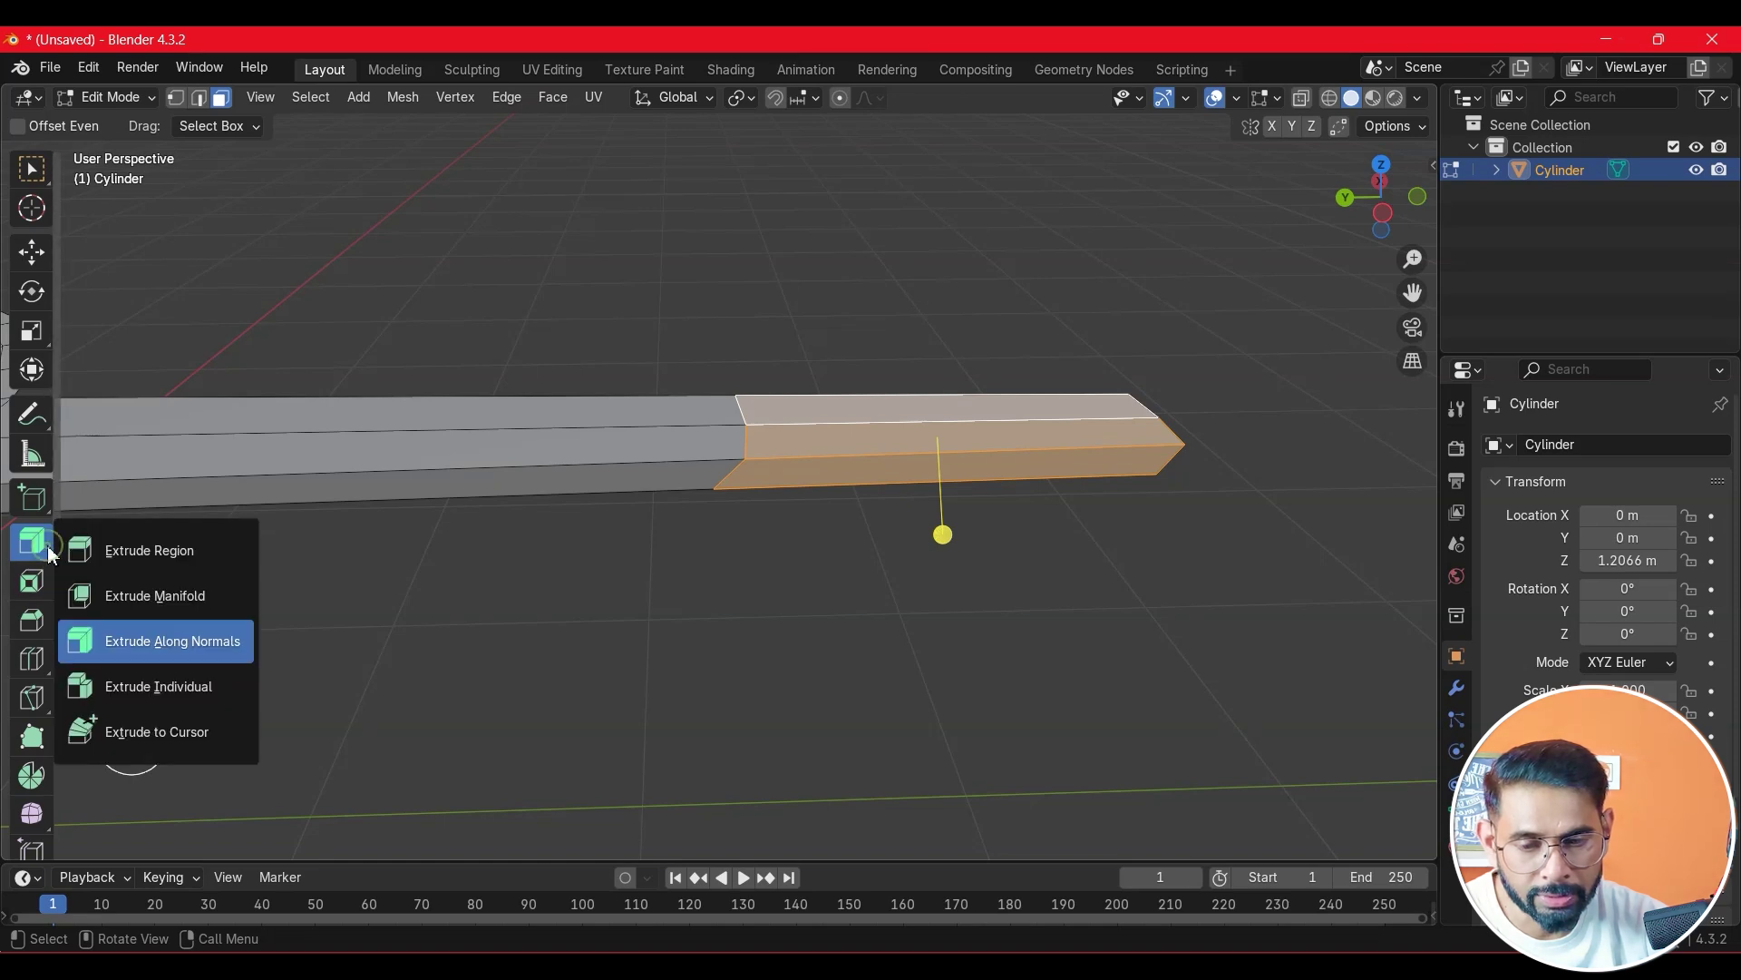
{"action": "left_click", "coordinate": [178, 646]}
{"action": "mouse_move", "coordinate": [943, 533]}
{"action": "left_mouse_down"}
{"action": "mouse_move", "coordinate": [968, 494]}
{"action": "mouse_move", "coordinate": [945, 533]}
{"action": "left_mouse_up"}
{"action": "middle_click_drag", "start_coordinate": [944, 533], "coordinate": [795, 575]}
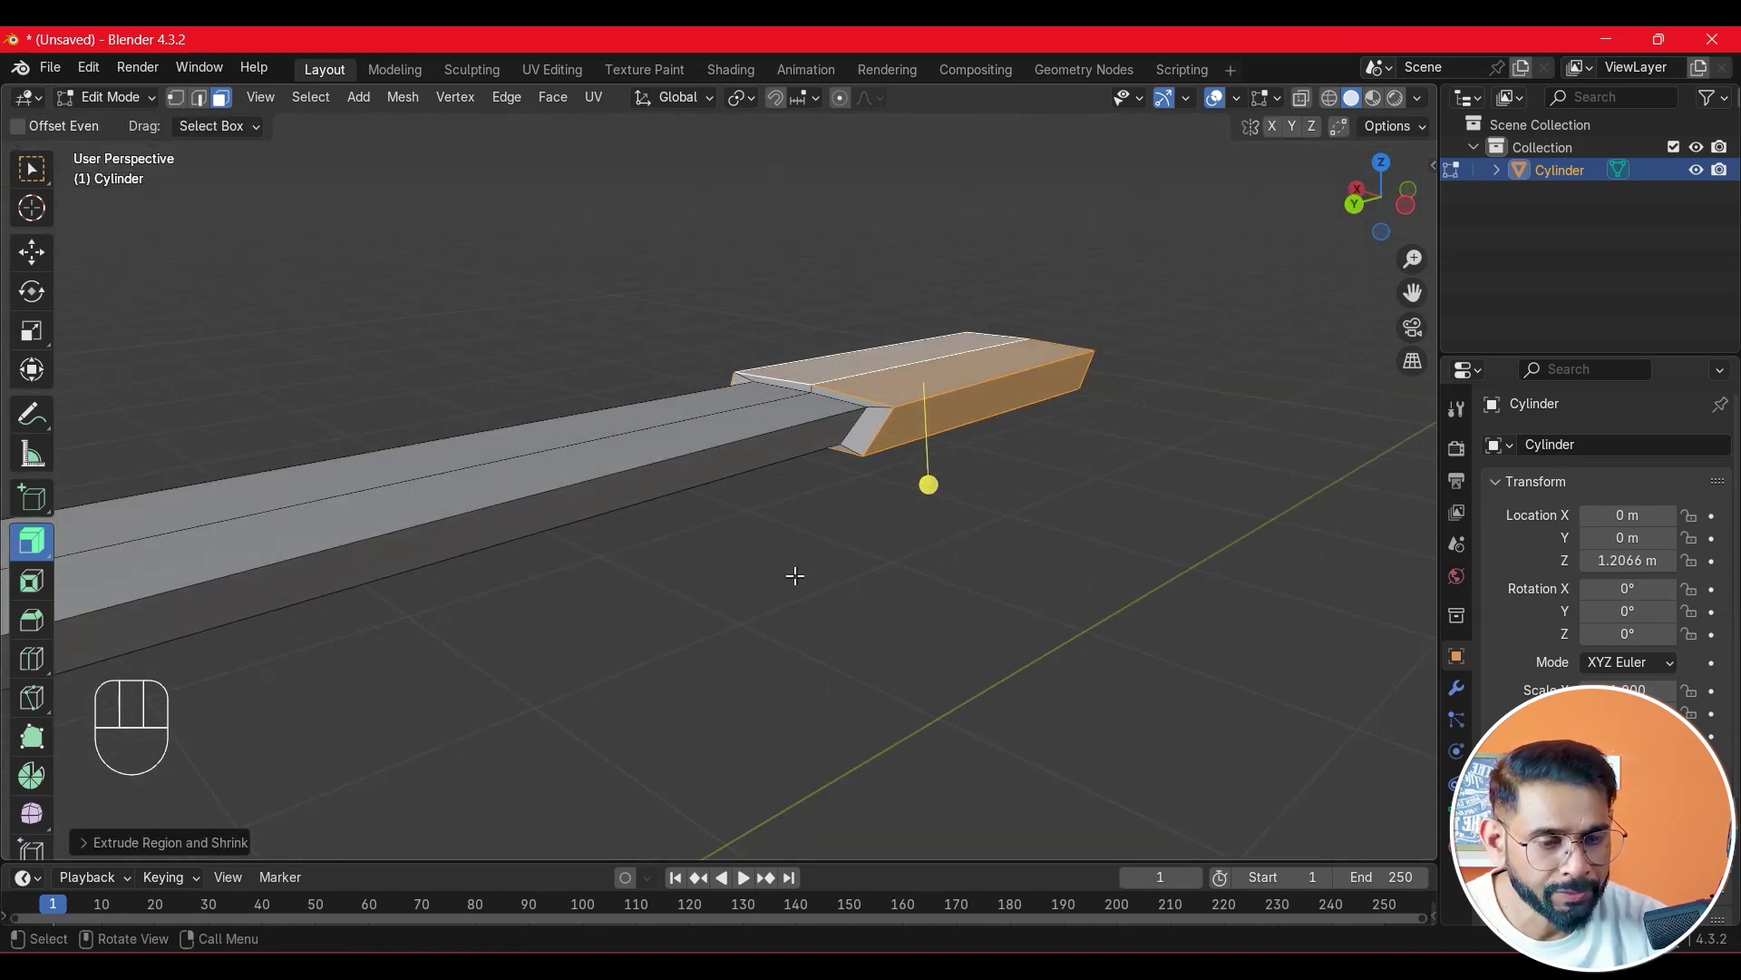
- Scale the grip faces up along the Z axis and slightly narrower along the X axis, then deselect them
{"action": "left_click", "coordinate": [31, 330]}
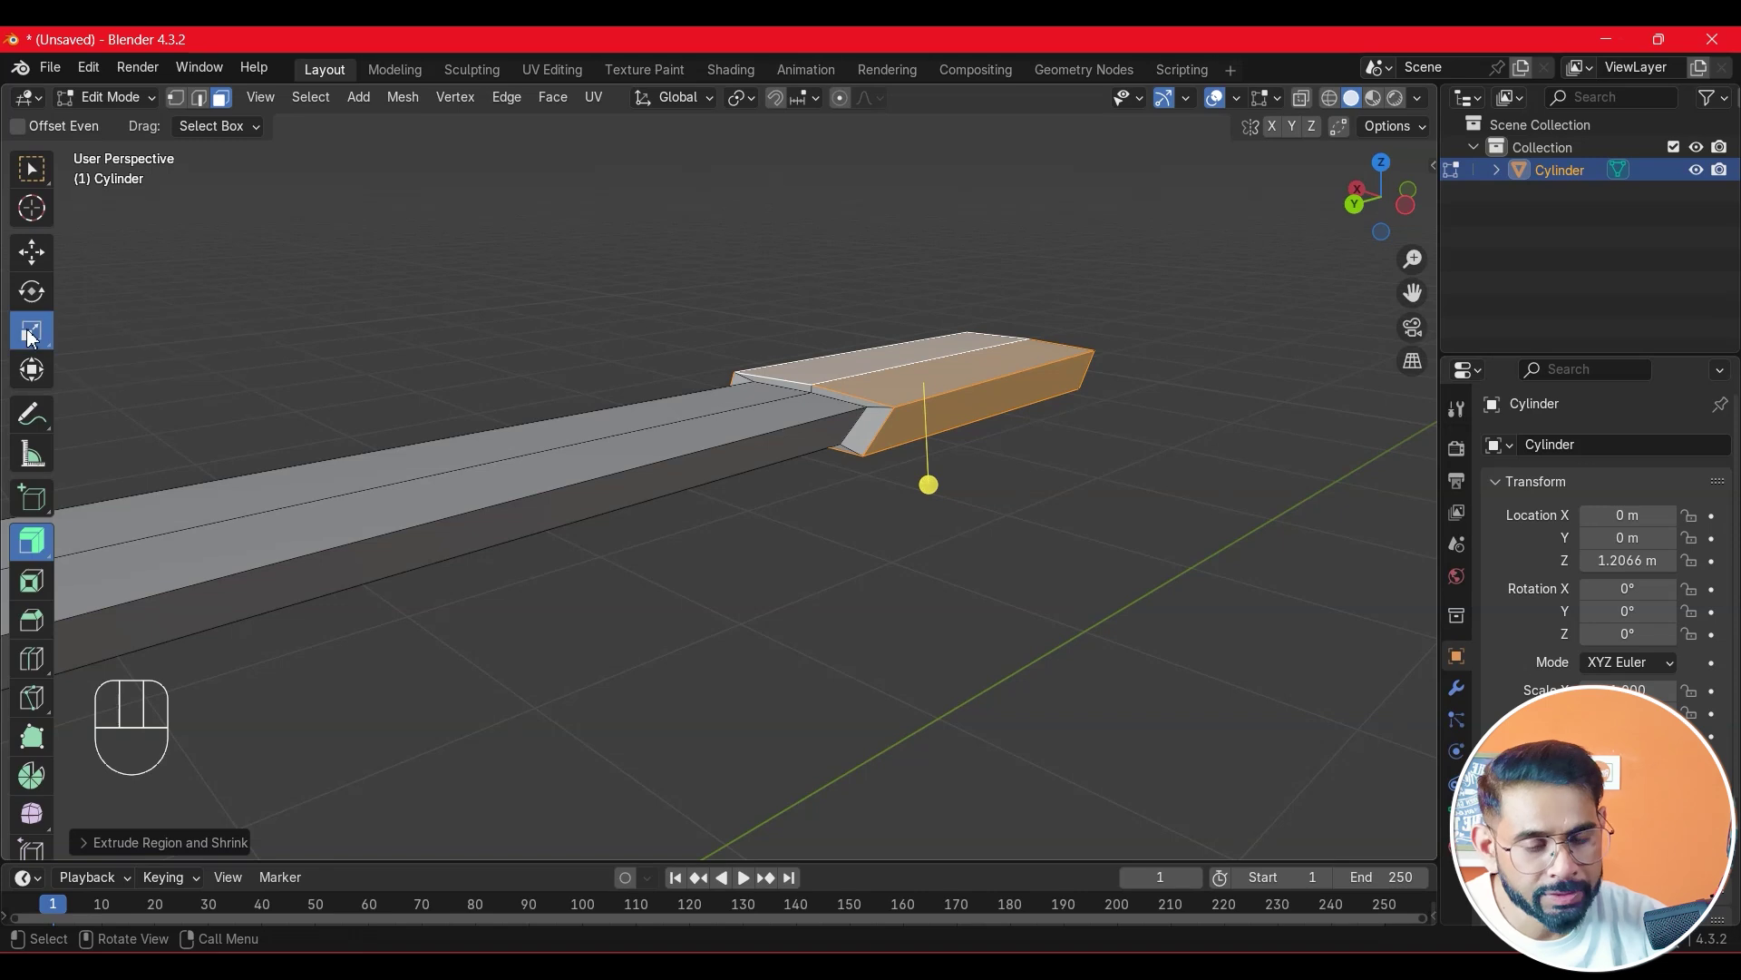
{"action": "left_click_drag", "start_coordinate": [929, 292], "coordinate": [929, 259]}
{"action": "left_click_drag", "start_coordinate": [855, 369], "coordinate": [862, 369]}
{"action": "left_click", "coordinate": [1024, 508]}
- Return to Object Mode and select the whole pan object
{"action": "middle_click_drag", "start_coordinate": [1024, 508], "coordinate": [931, 410]}
{"action": "scroll", "coordinate": [934, 453], "scroll_direction": "down", "scroll_amount": 5}
{"action": "middle_click_drag", "start_coordinate": [940, 517], "coordinate": [948, 610]}
{"action": "scroll", "coordinate": [862, 509], "scroll_direction": "up", "scroll_amount": 5}
{"action": "scroll", "coordinate": [866, 497], "scroll_direction": "down", "scroll_amount": 5}
{"action": "middle_click_drag", "start_coordinate": [556, 526], "coordinate": [761, 601]}
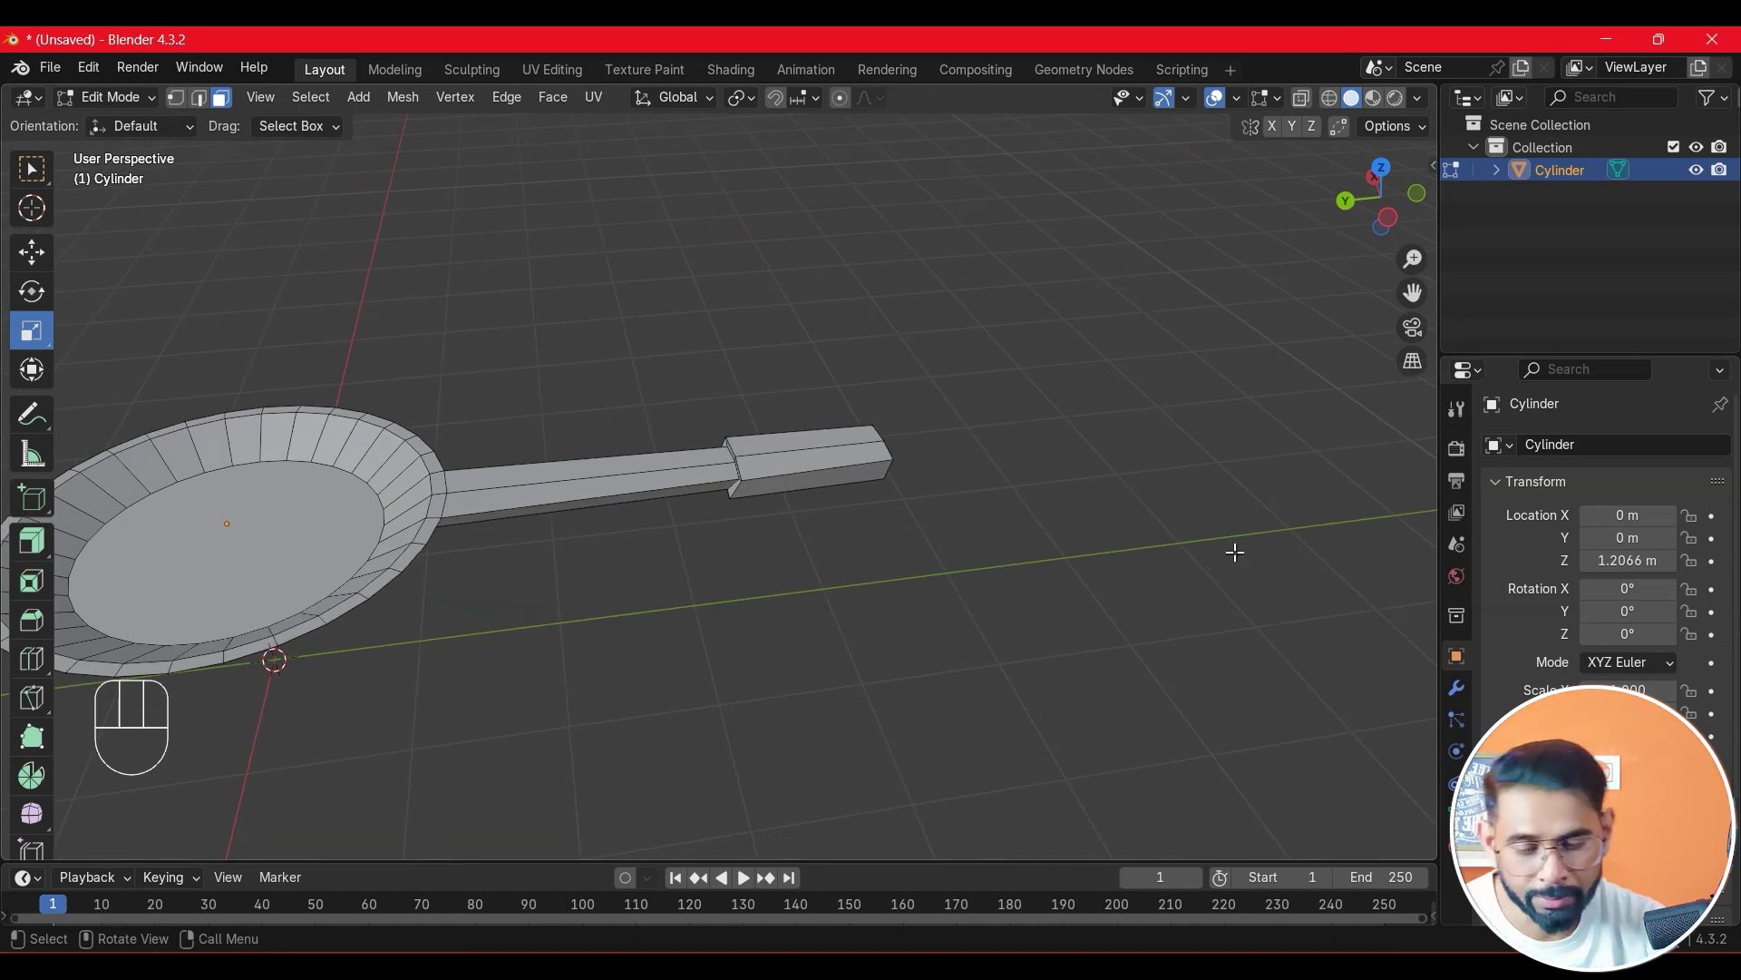
{"action": "key", "text": "Tab"}
{"action": "left_click", "coordinate": [565, 637]}
{"action": "left_click", "coordinate": [561, 515]}
{"action": "middle_click_drag", "start_coordinate": [555, 521], "coordinate": [785, 555], "text": "shift"}
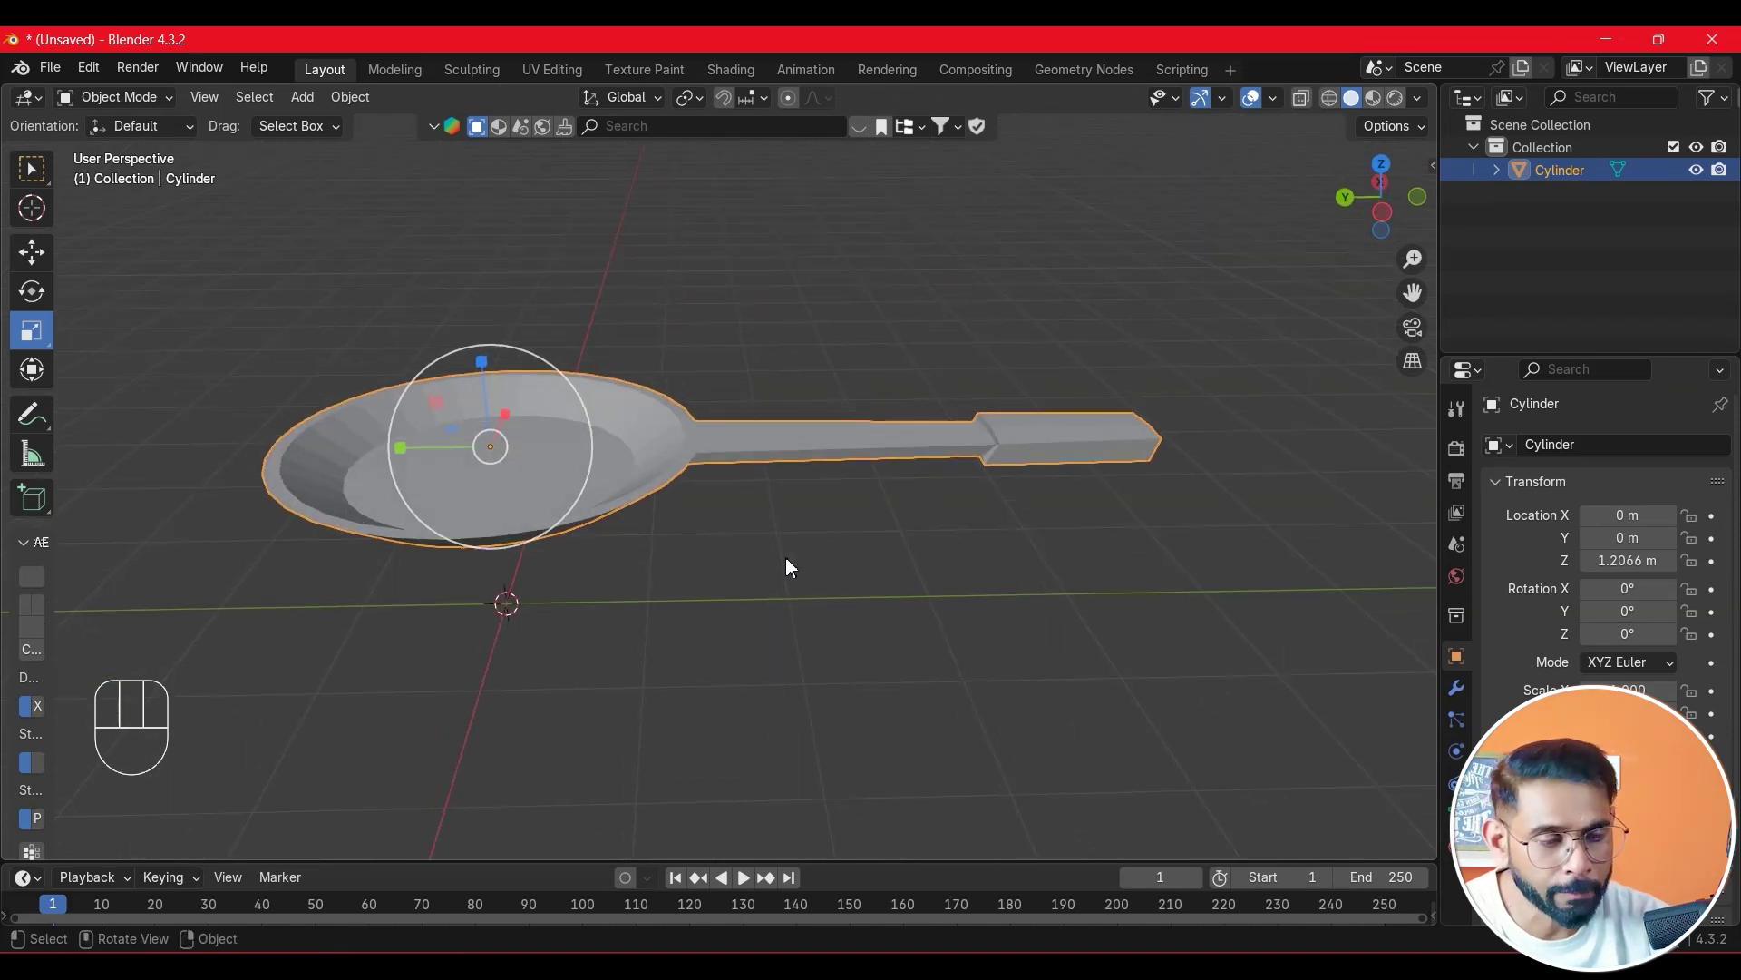
- Add a Subdivision Surface modifier to the pan with its viewport level set to 3
{"action": "left_click", "coordinate": [1460, 694]}
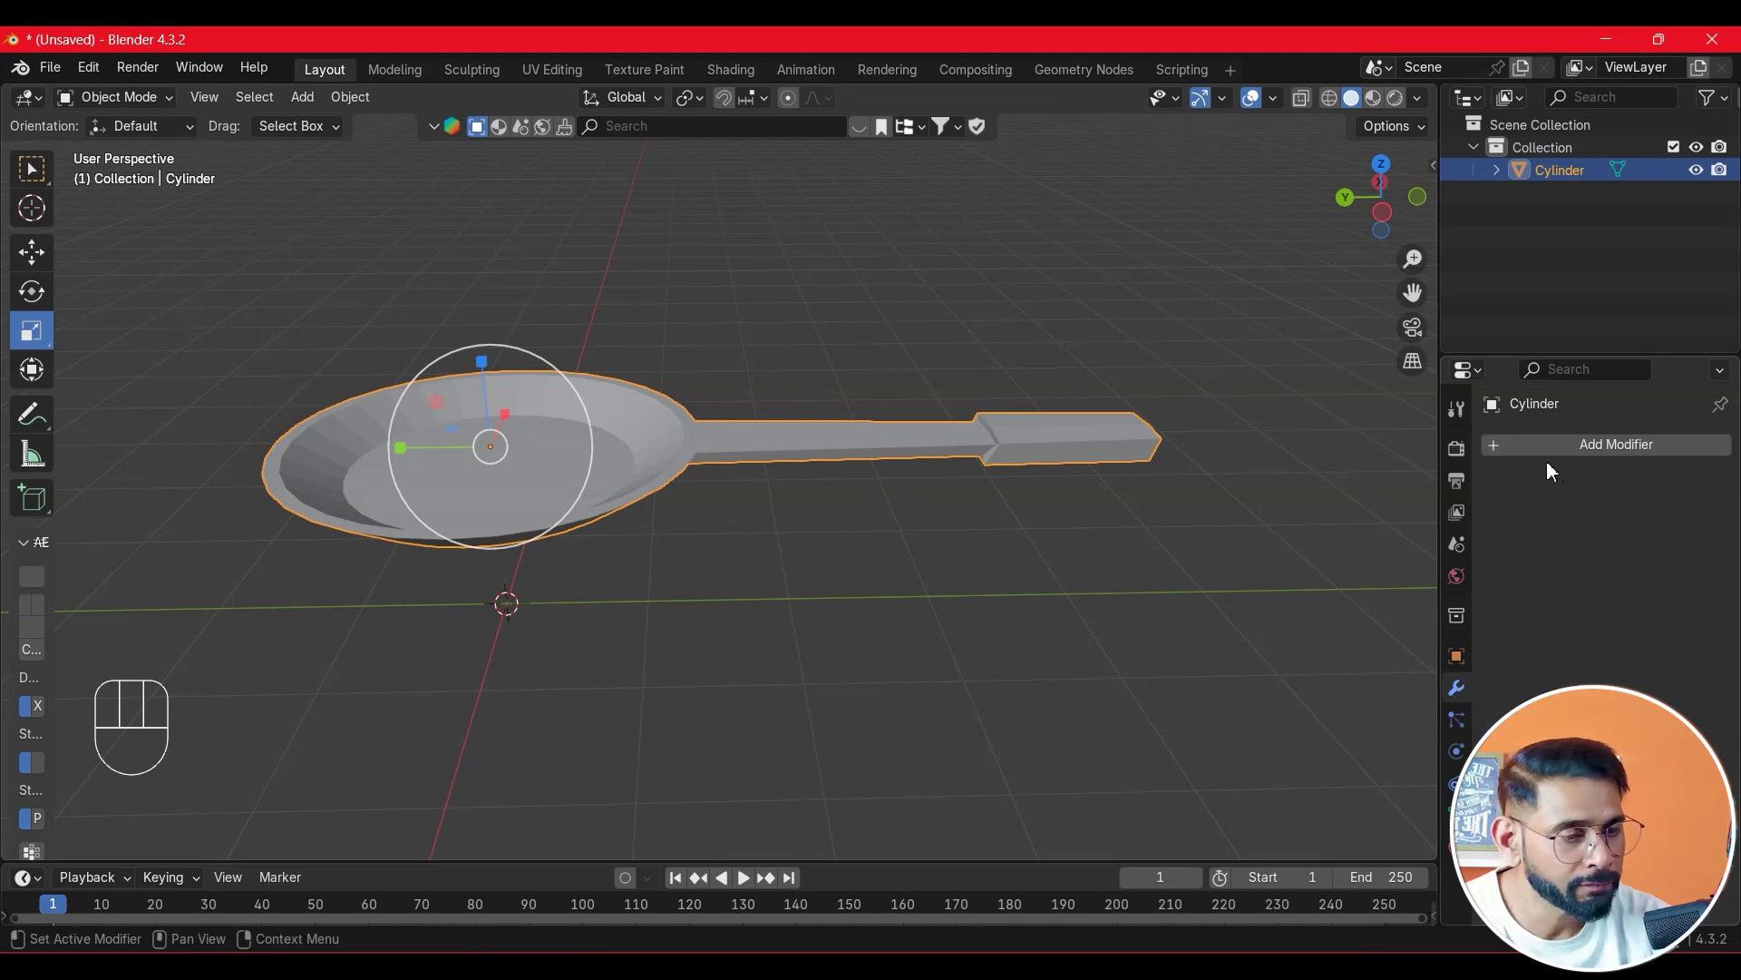
{"action": "left_click", "coordinate": [1506, 444]}
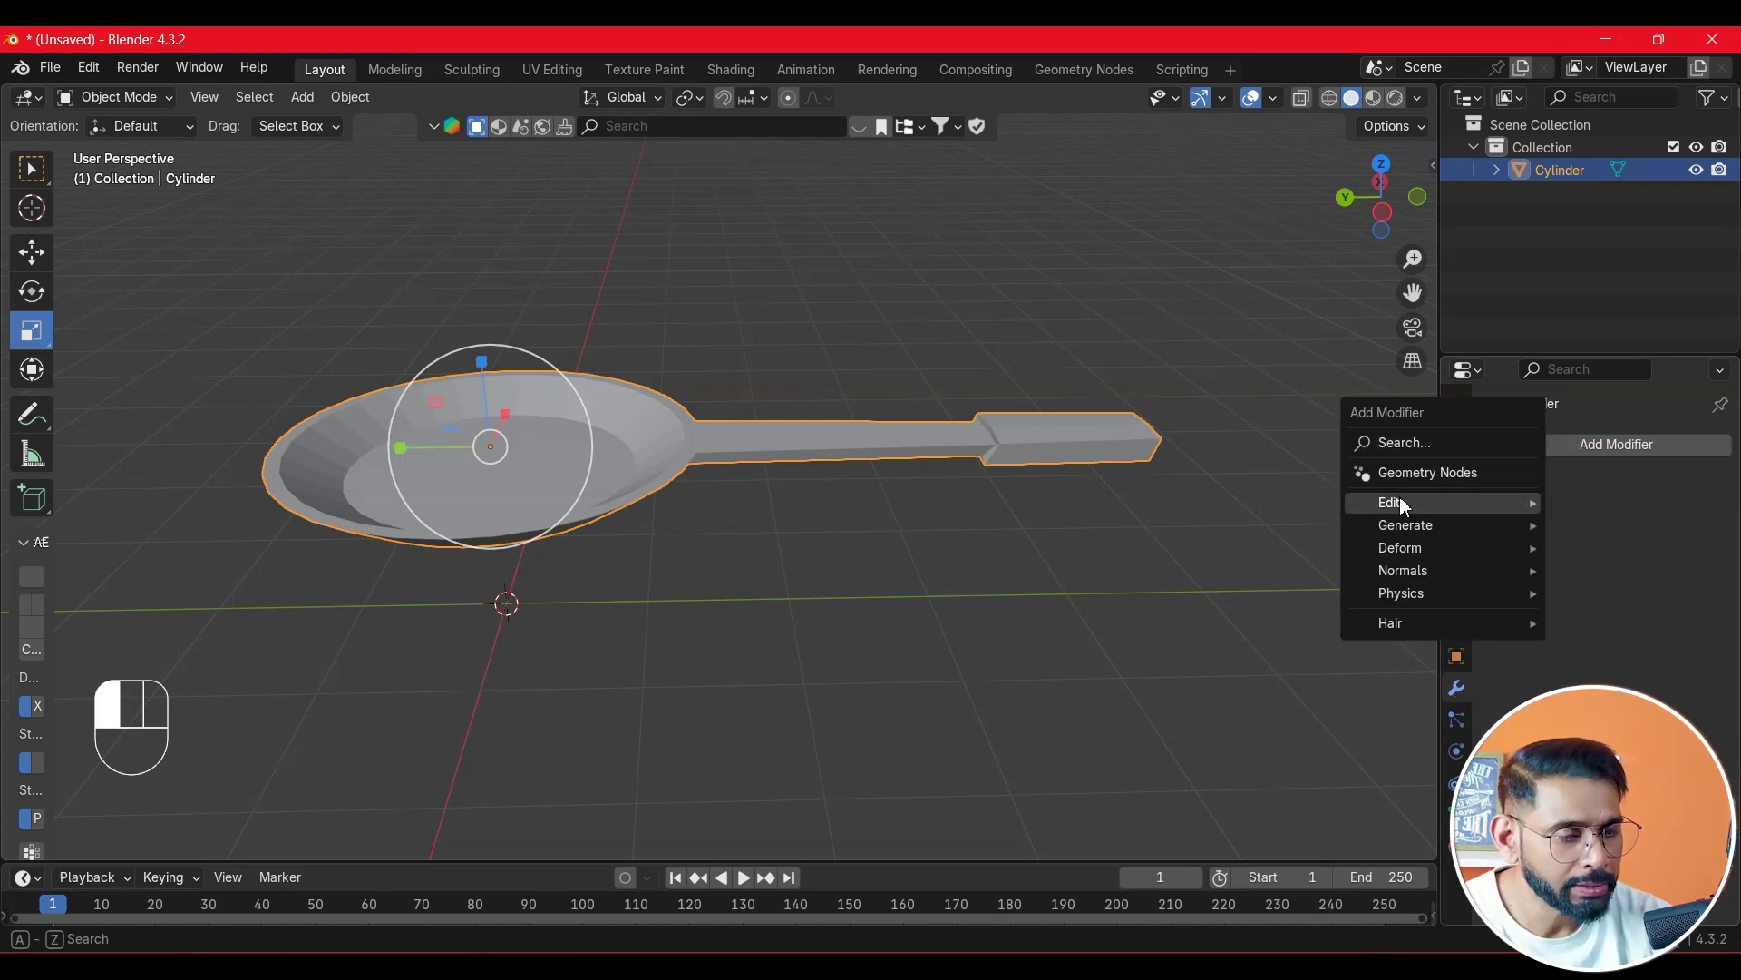
{"action": "mouse_move", "coordinate": [1387, 535]}
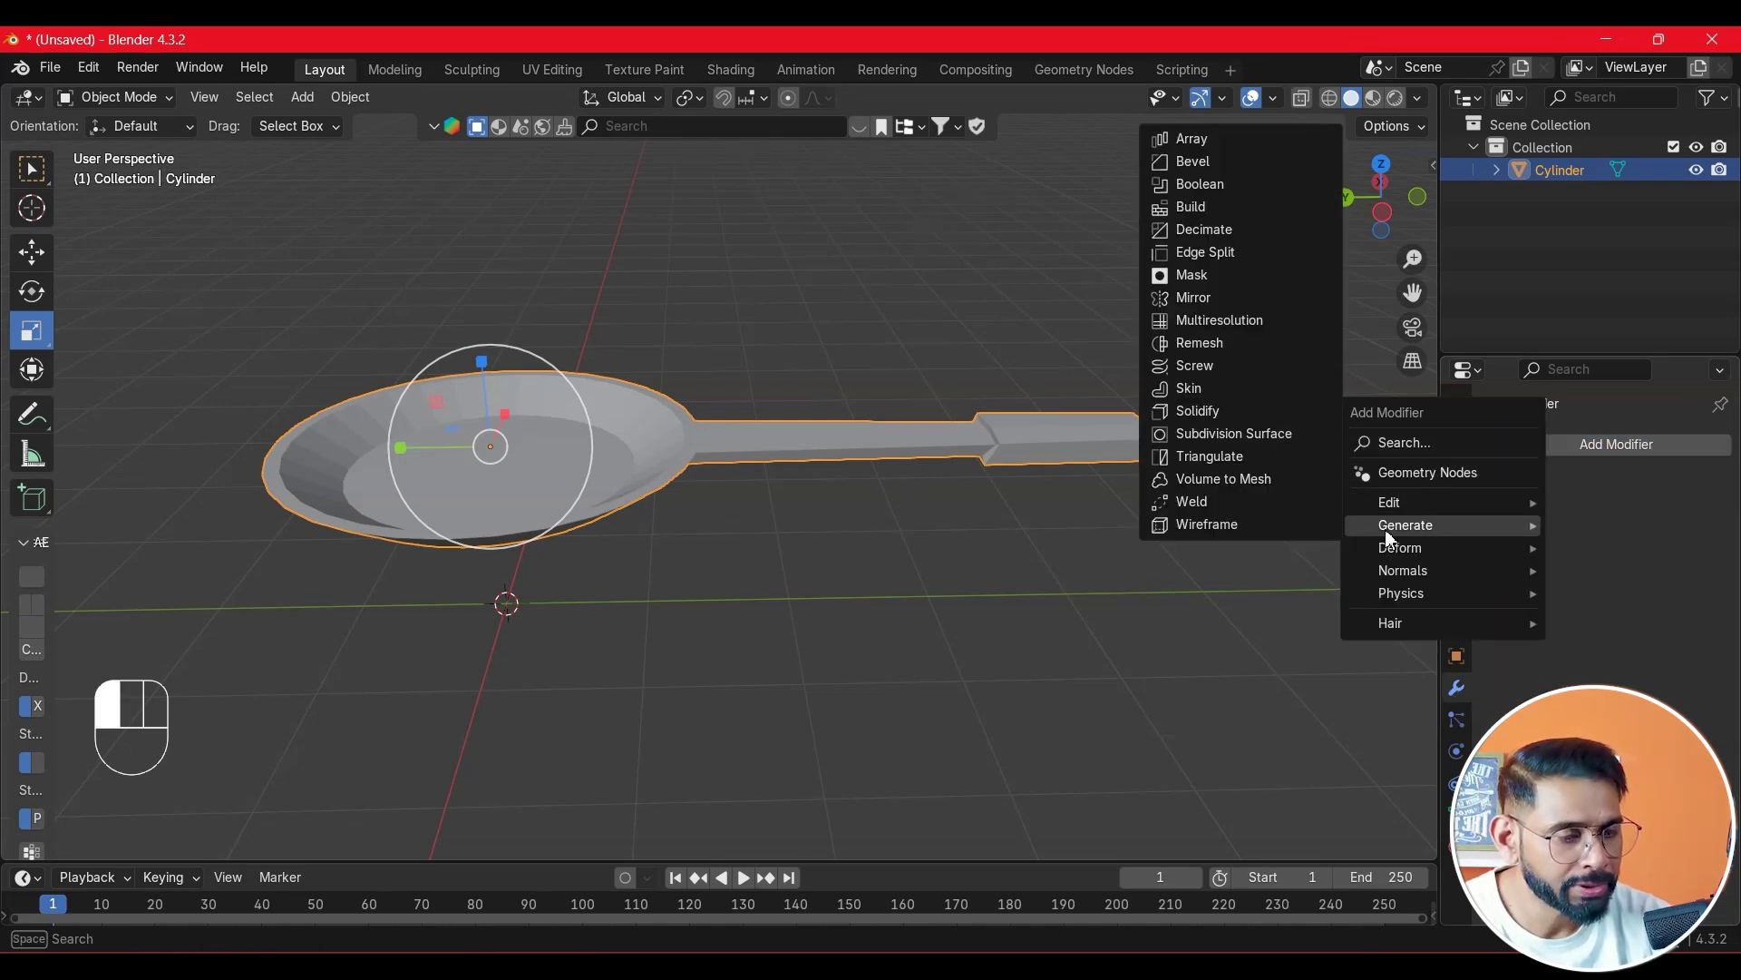
{"action": "left_click", "coordinate": [1237, 433]}
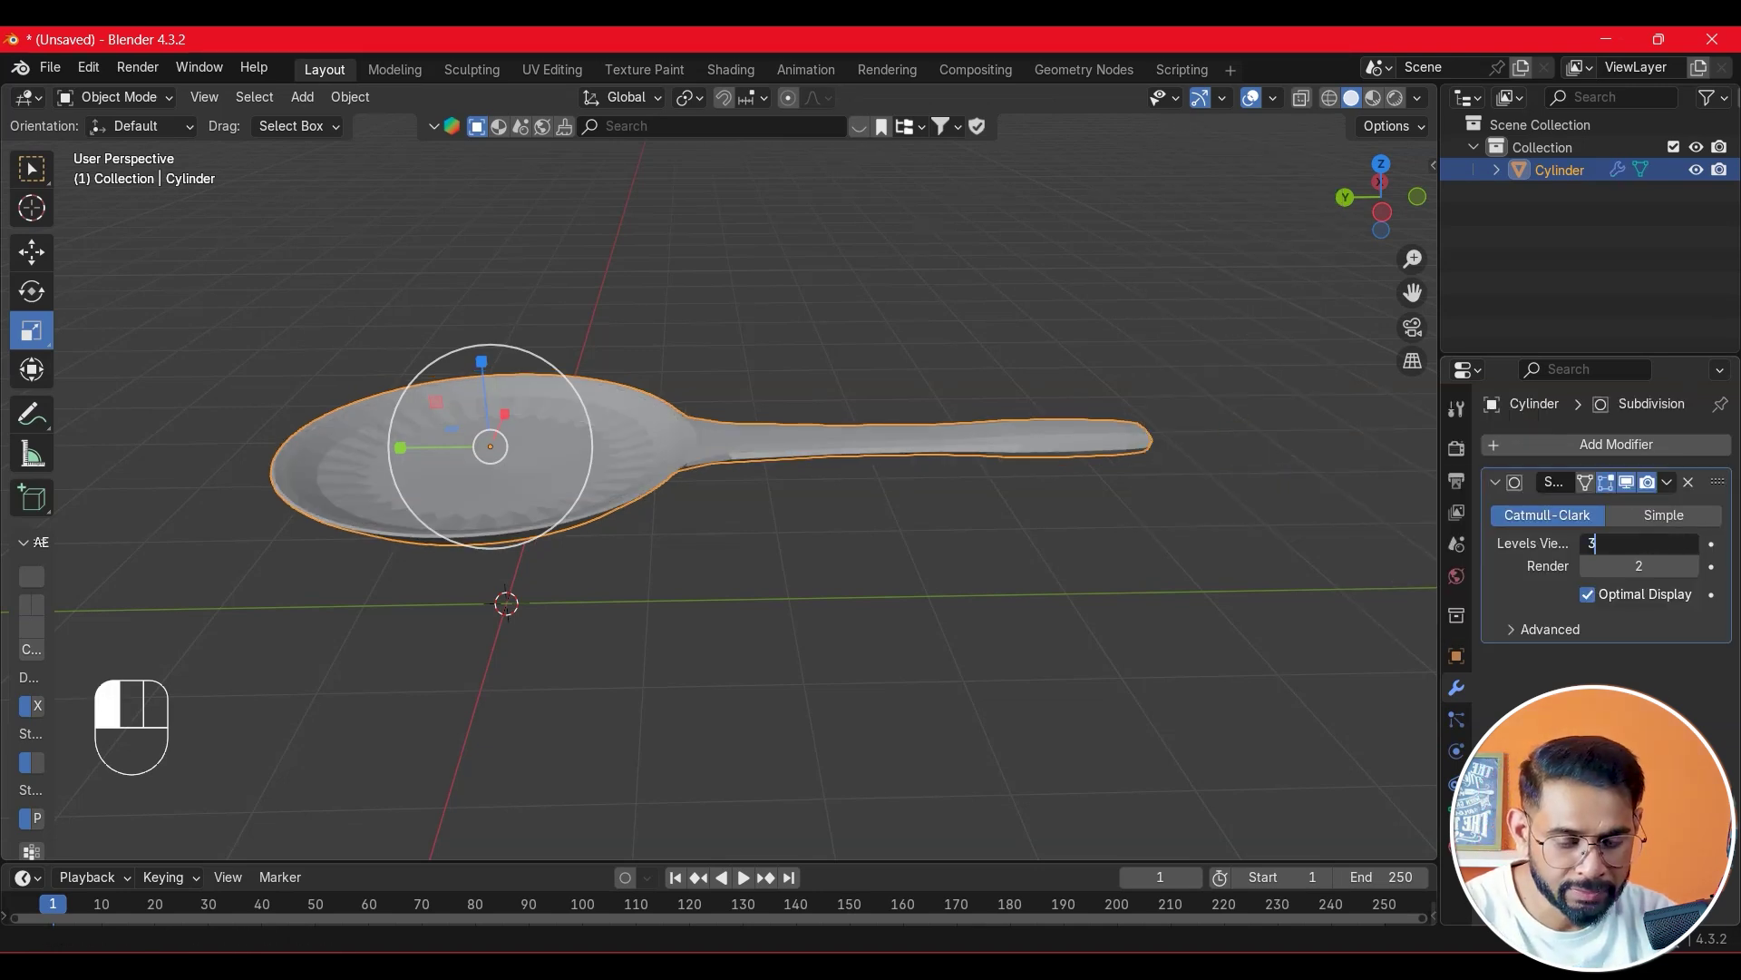
{"action": "left_click", "coordinate": [1123, 739]}
{"action": "left_click", "coordinate": [807, 547]}
{"action": "middle_click_drag", "start_coordinate": [807, 546], "coordinate": [737, 484]}
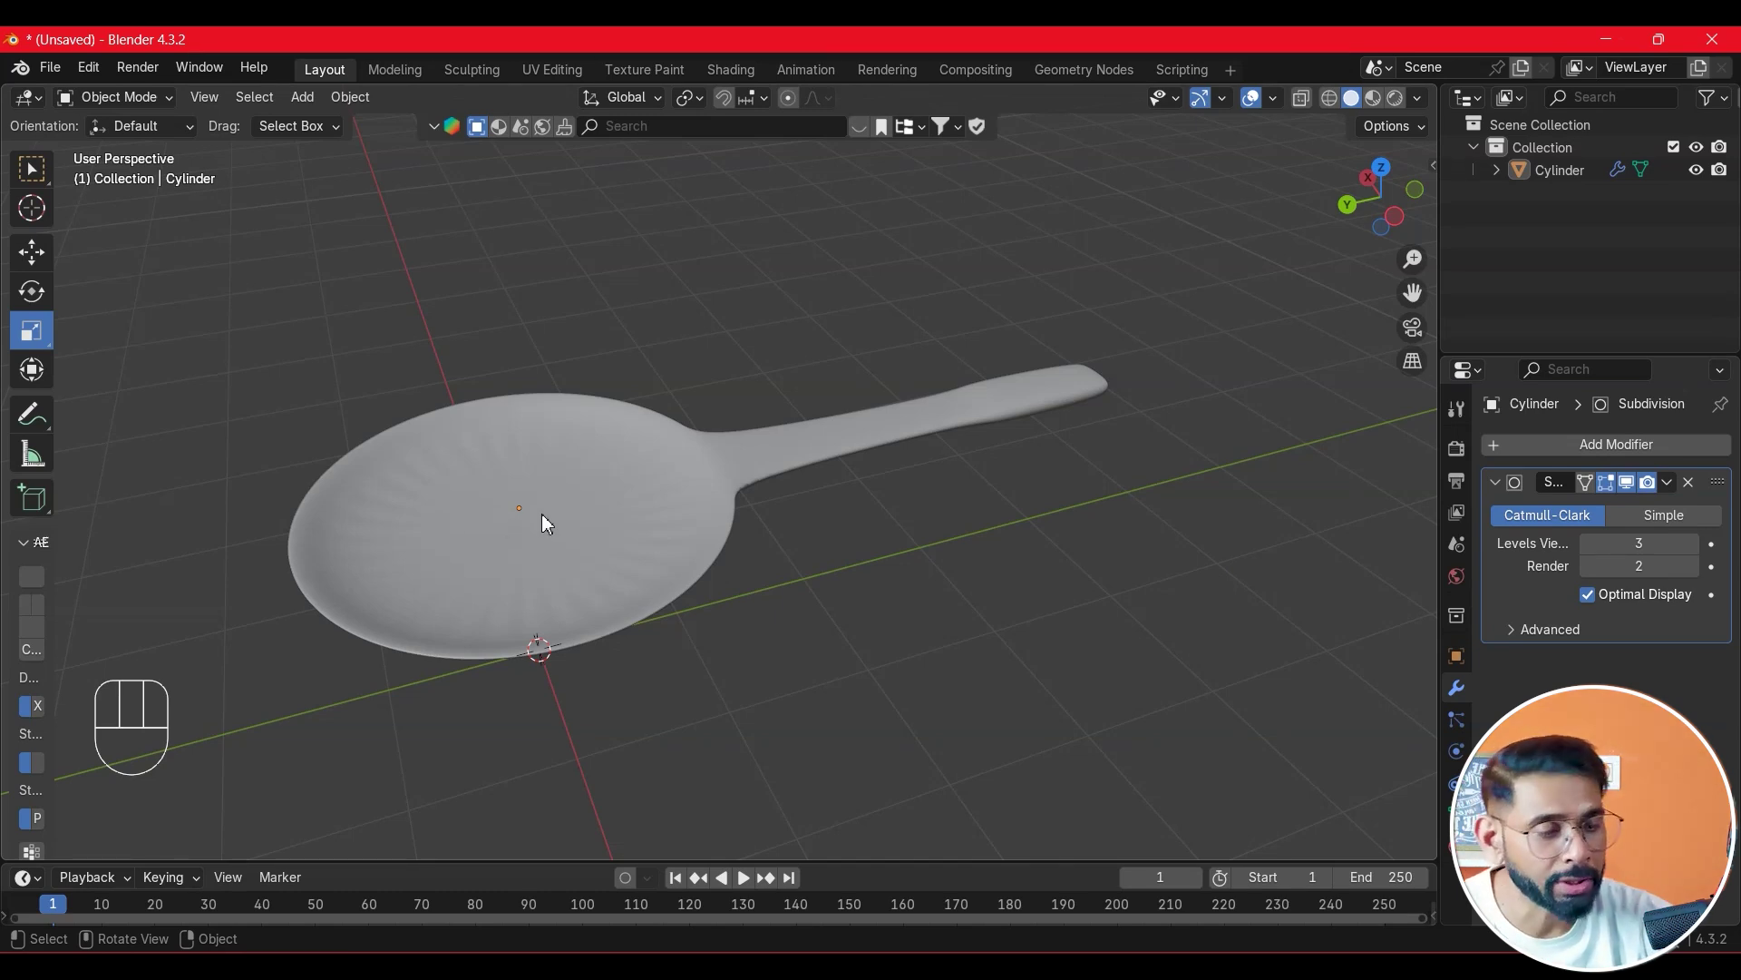
- Set the Subdivision modifier's viewport level to 0 and put the pan back into Edit Mode
{"action": "left_click", "coordinate": [1610, 542]}
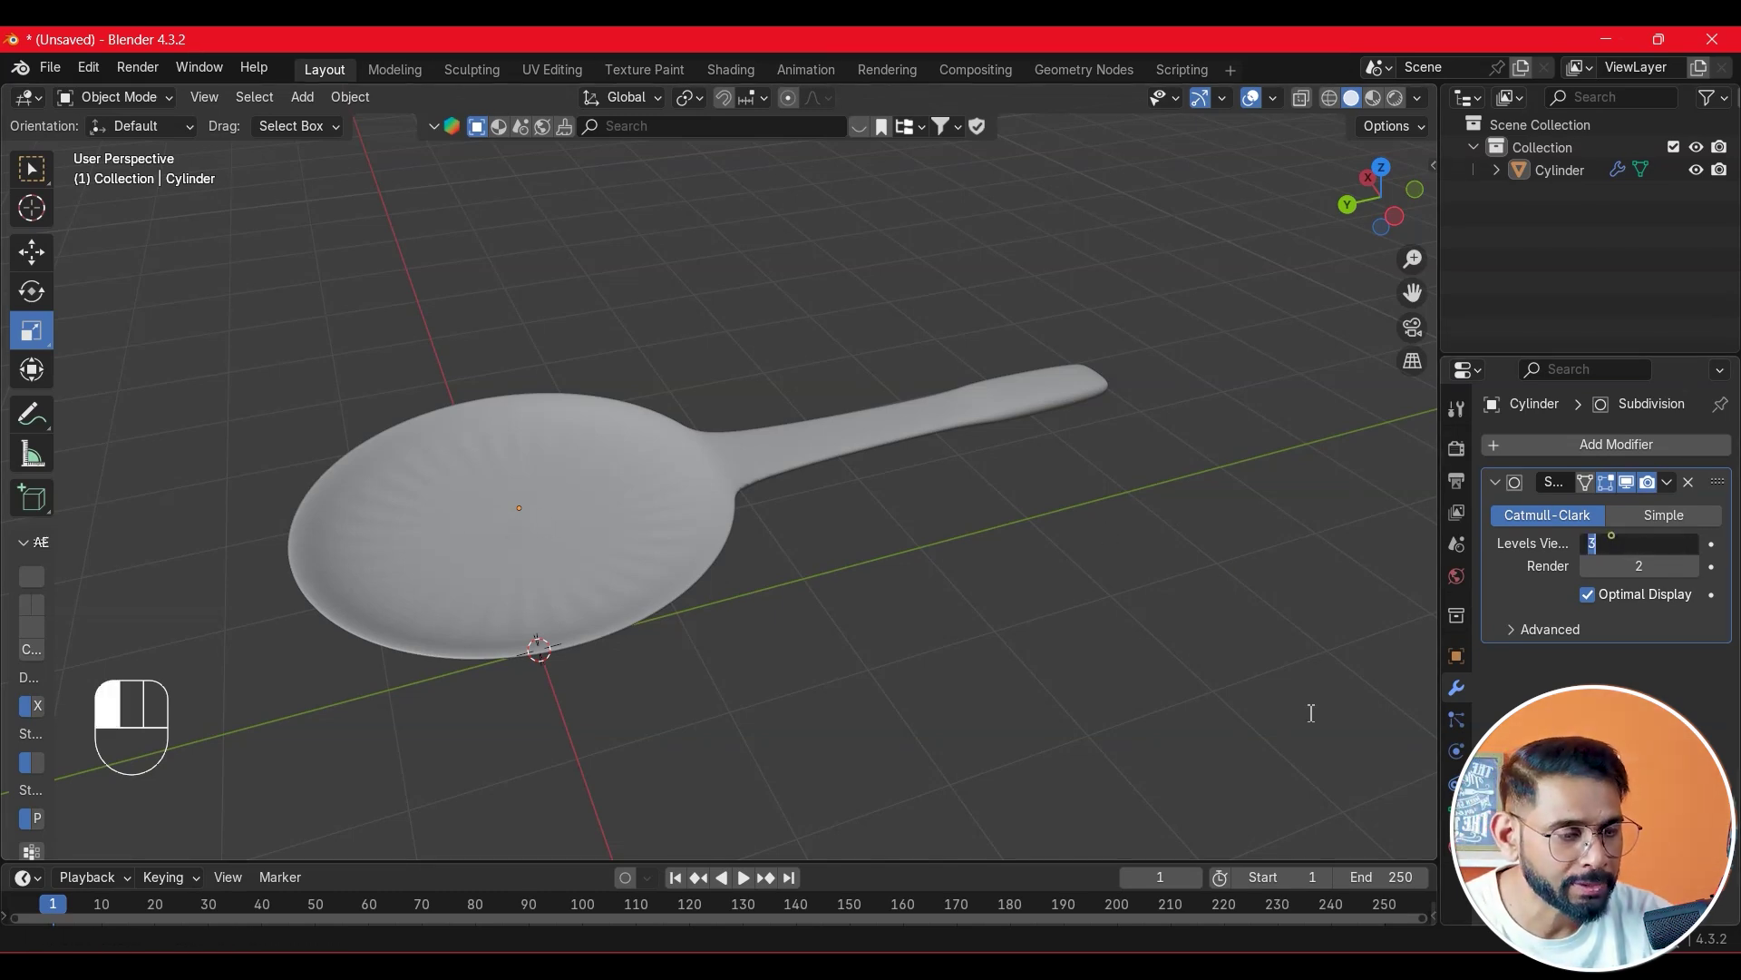
{"action": "type", "text": "0"}
{"action": "key", "text": "Return"}
{"action": "middle_click_drag", "start_coordinate": [758, 653], "coordinate": [851, 558]}
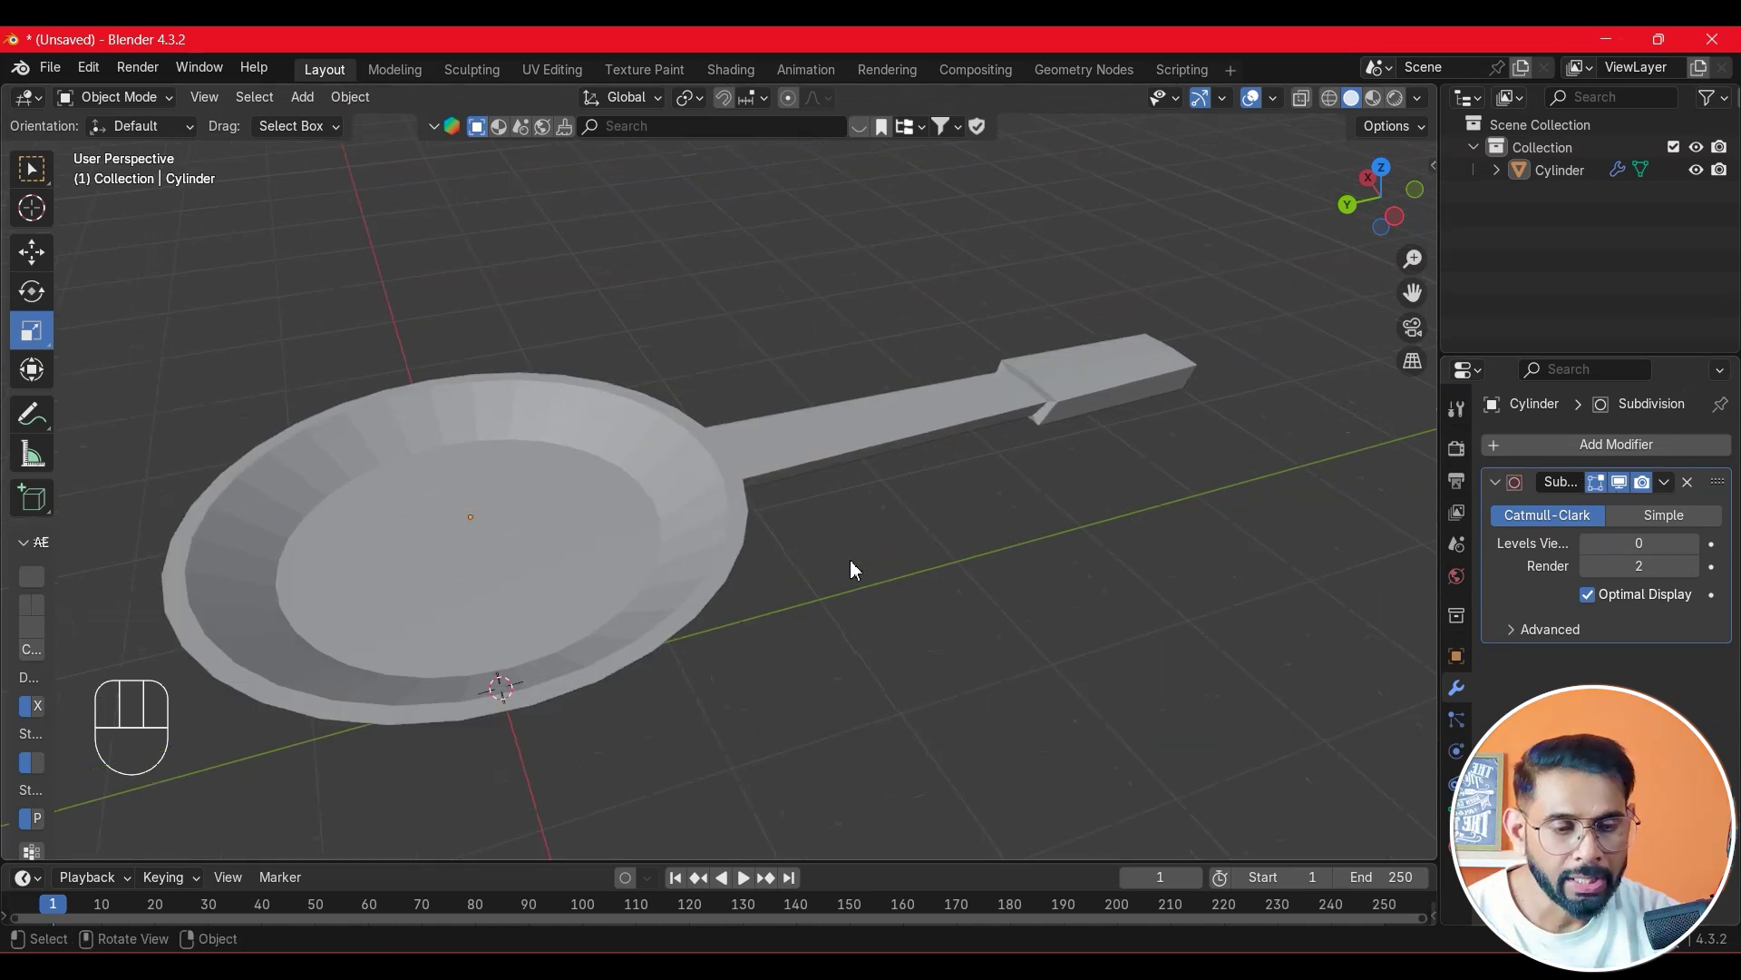
{"action": "left_click", "coordinate": [789, 479]}
{"action": "key", "text": "Tab"}
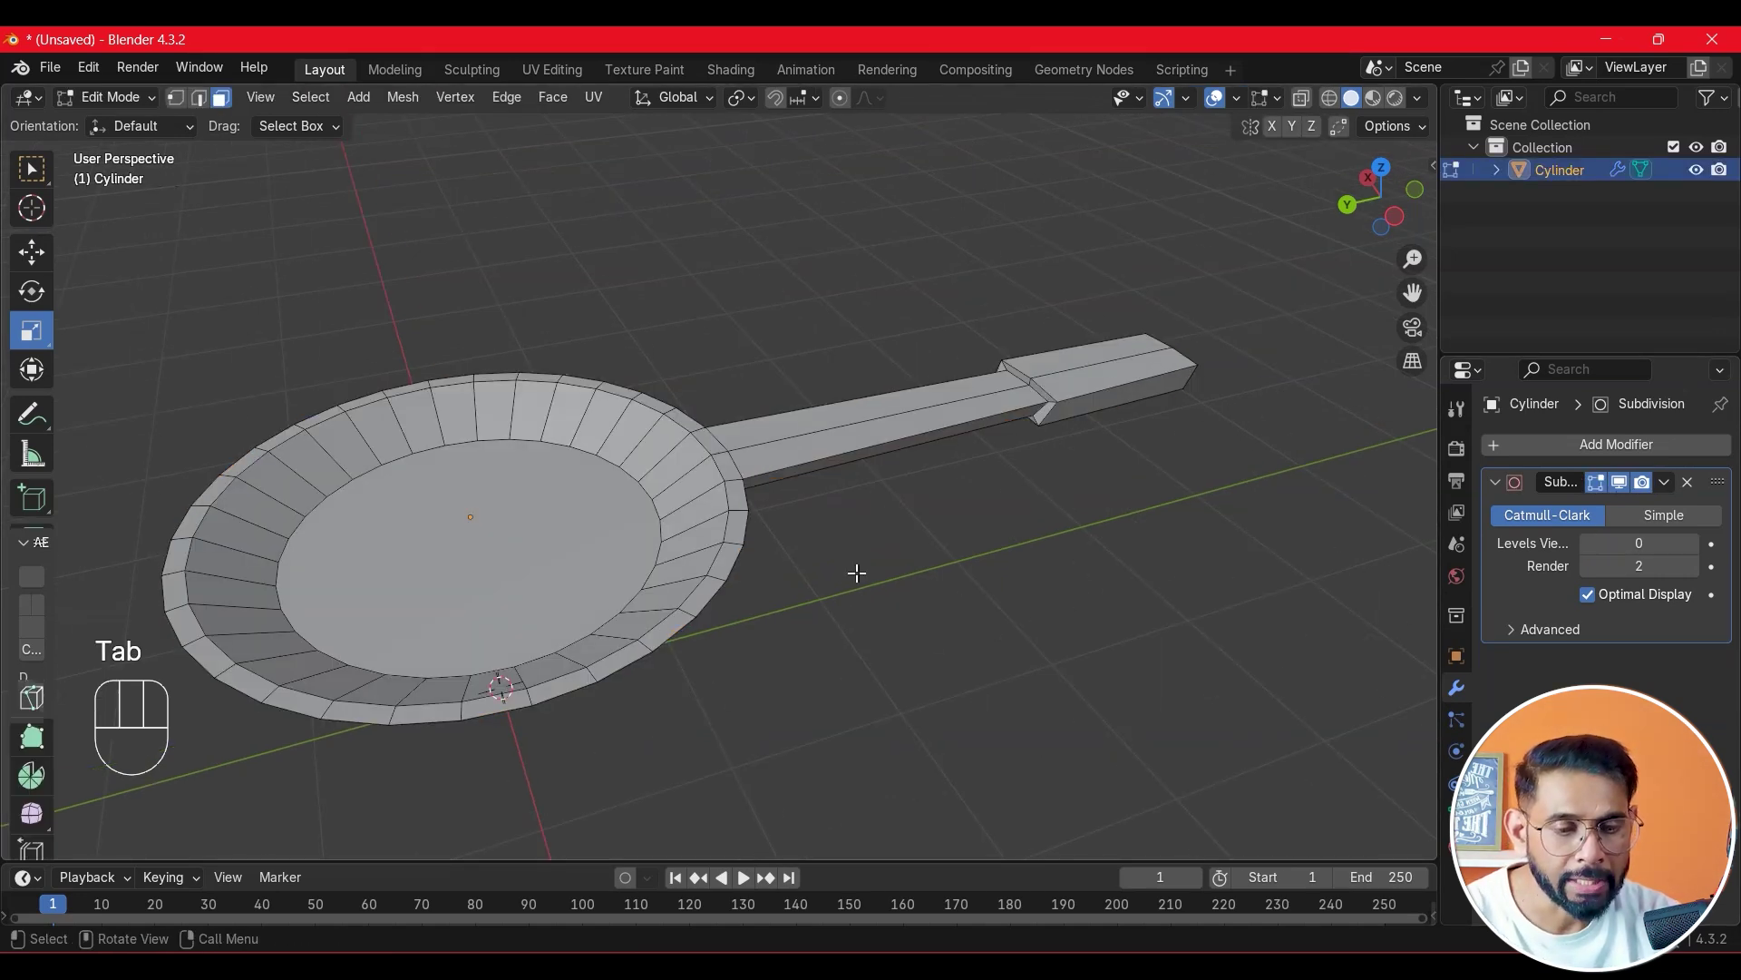
- Add a loop cut around the handle's grip and slide it close to the grip's inner end
{"action": "scroll", "coordinate": [1217, 459], "scroll_direction": "up", "scroll_amount": 3}
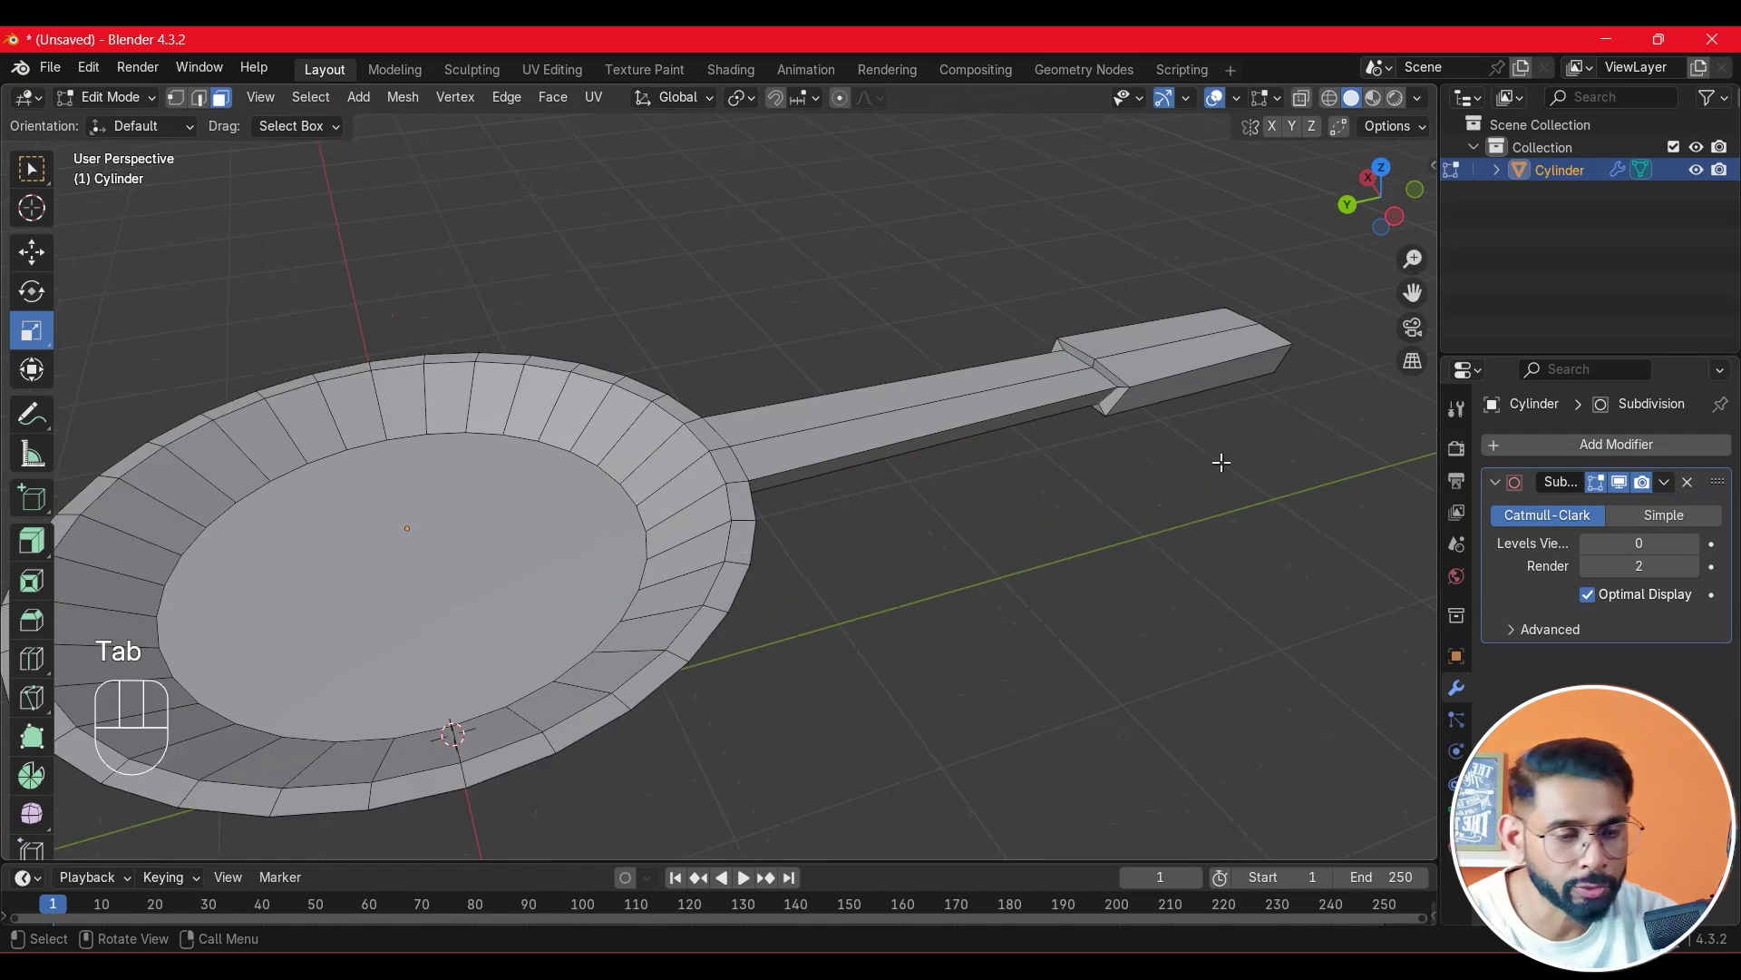
{"action": "middle_click_drag", "start_coordinate": [851, 532], "coordinate": [835, 514]}
{"action": "middle_click_drag", "start_coordinate": [1073, 459], "coordinate": [926, 519], "text": "shift"}
{"action": "scroll", "coordinate": [1073, 455], "scroll_direction": "up", "scroll_amount": 3}
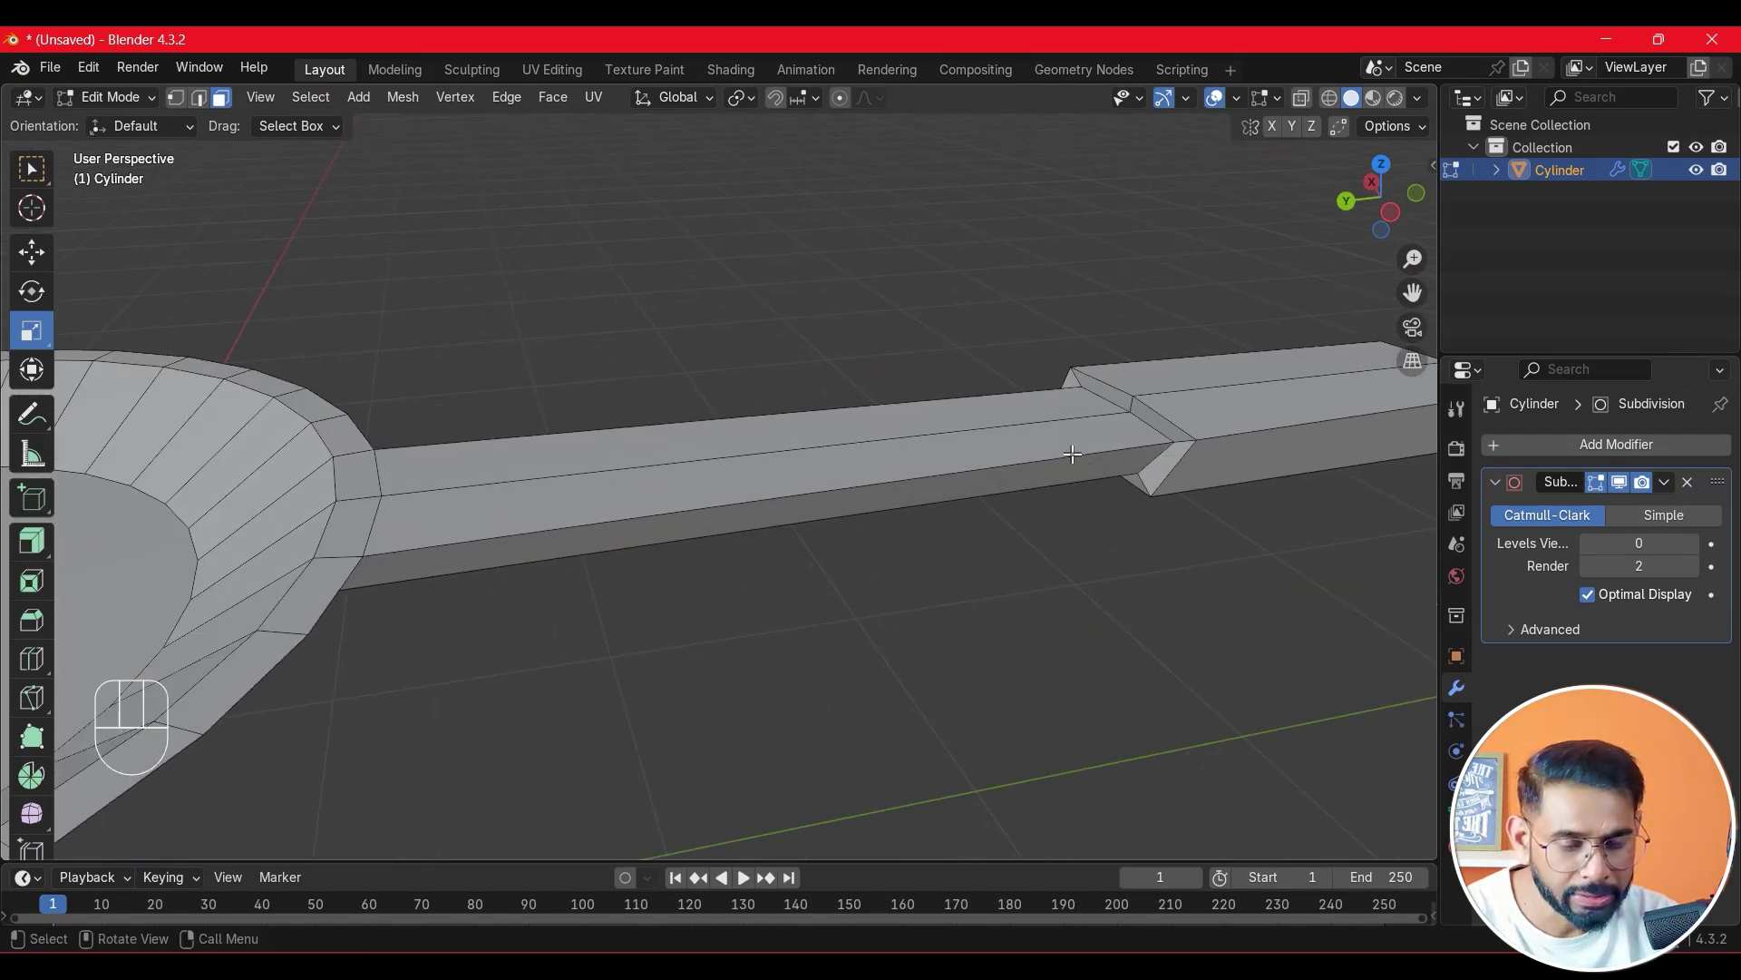
{"action": "key", "text": "ctrl"}
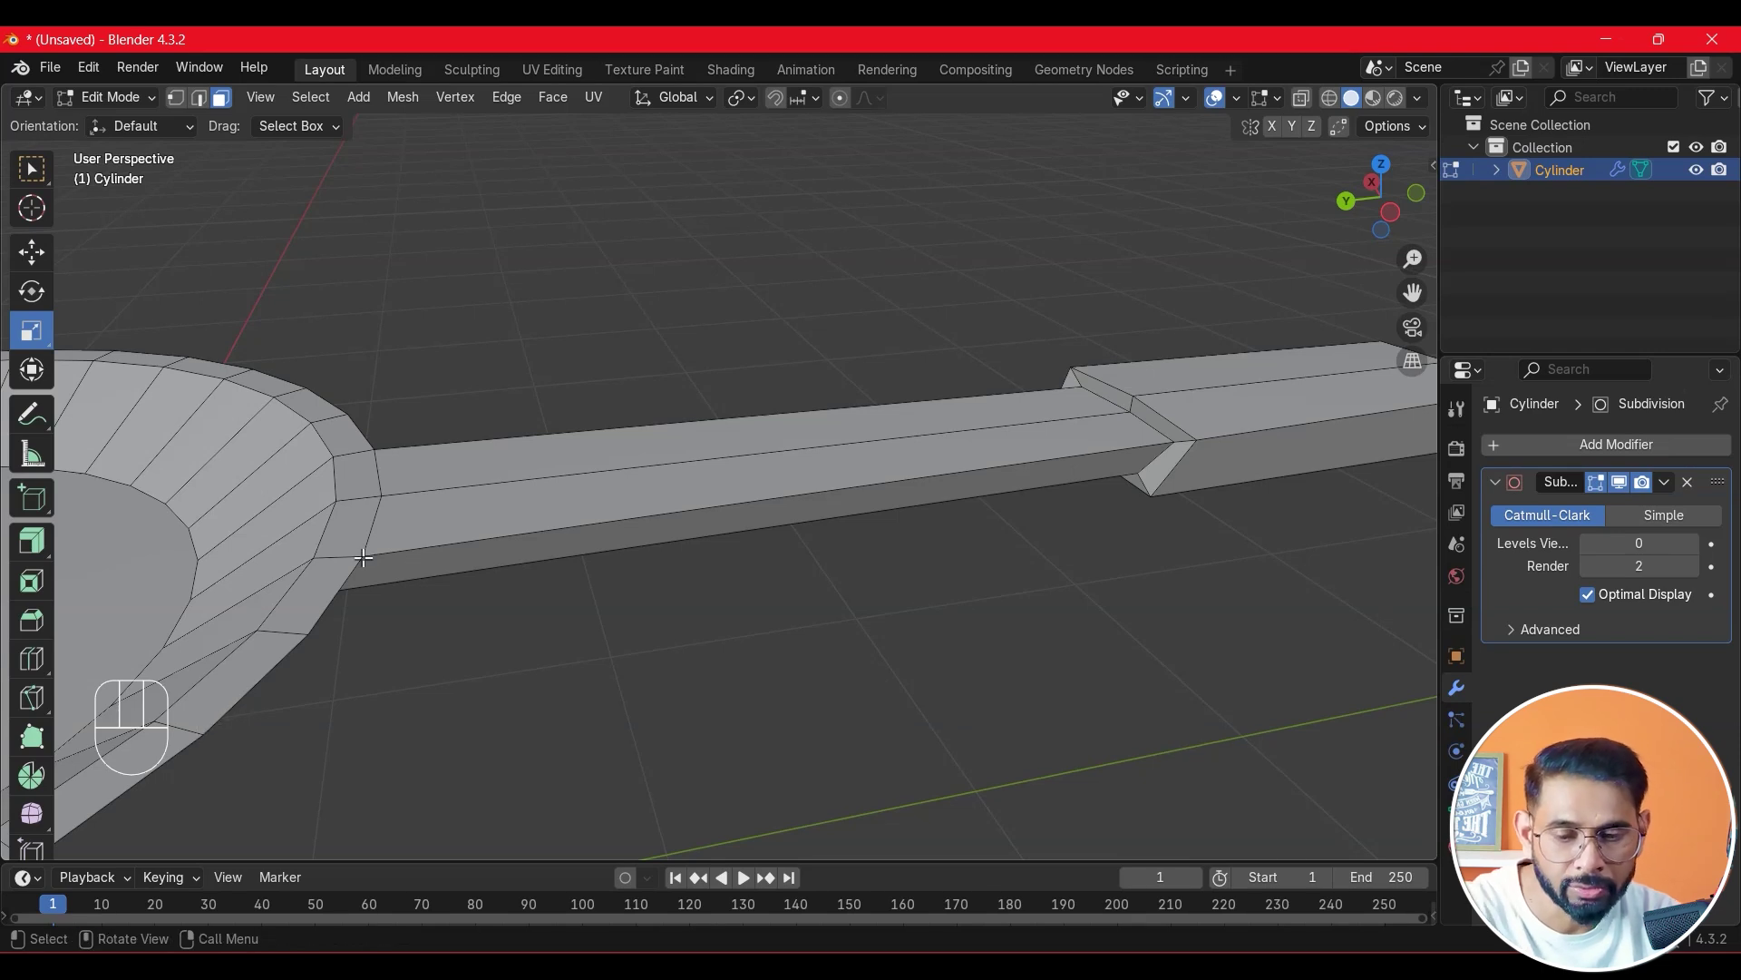
{"action": "left_click", "coordinate": [44, 669]}
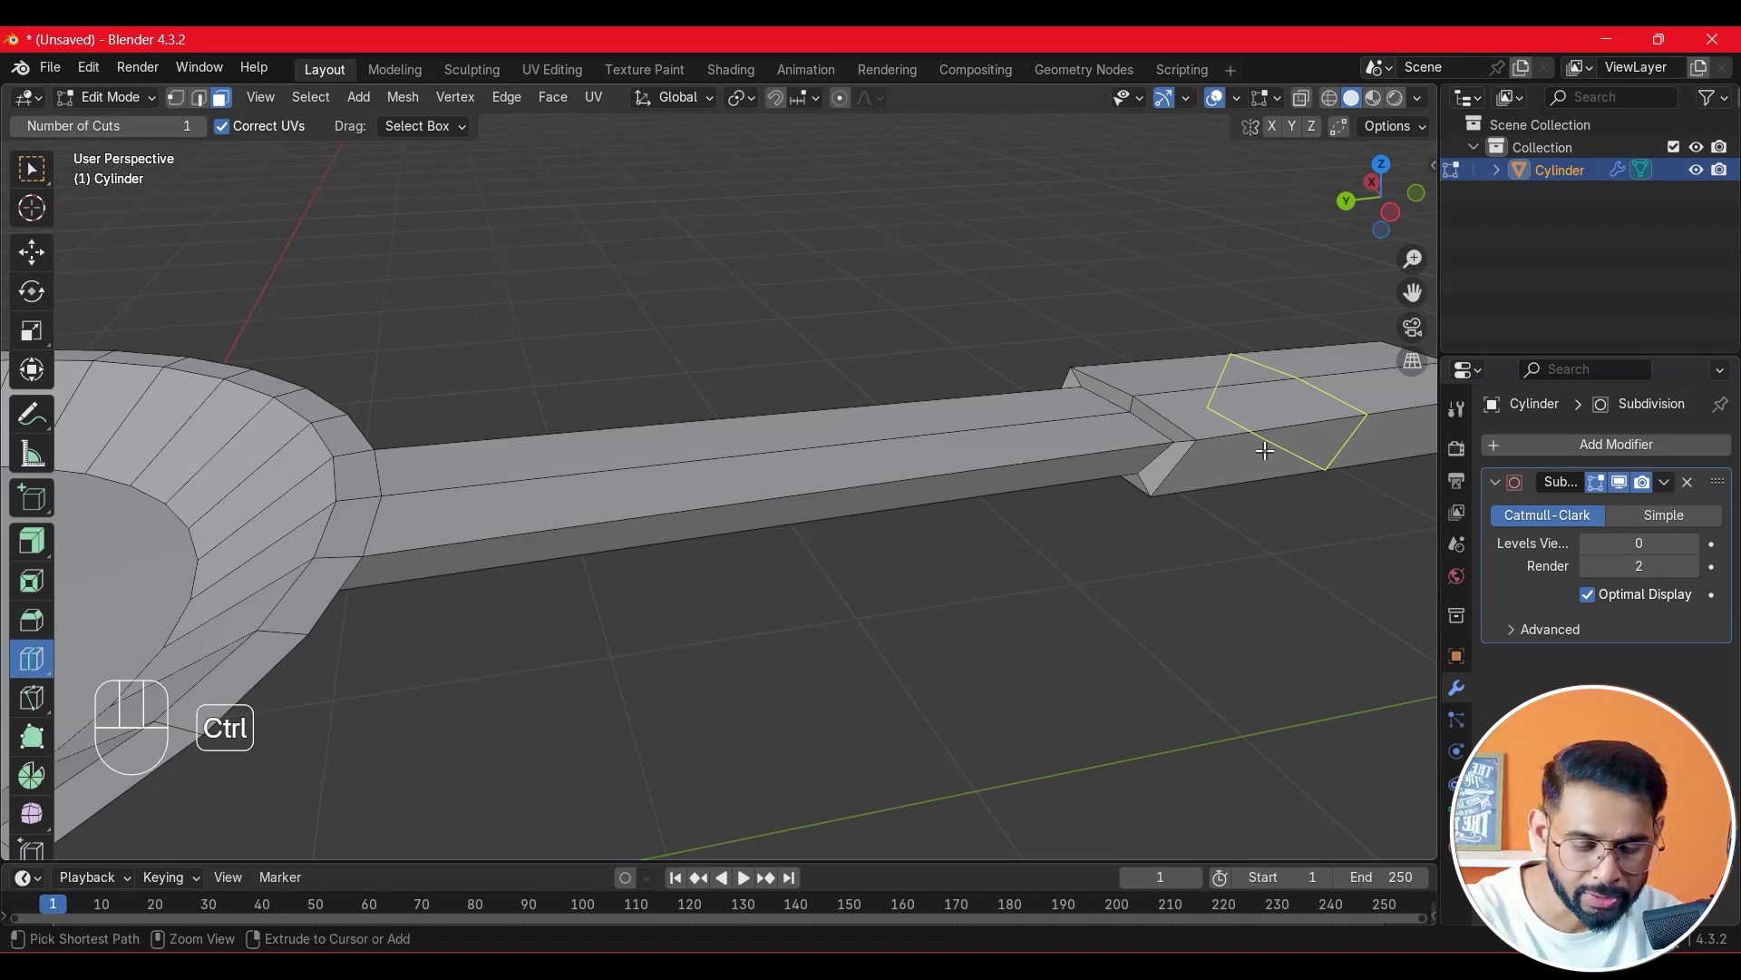
{"action": "left_click_drag", "start_coordinate": [1250, 443], "coordinate": [1120, 467]}
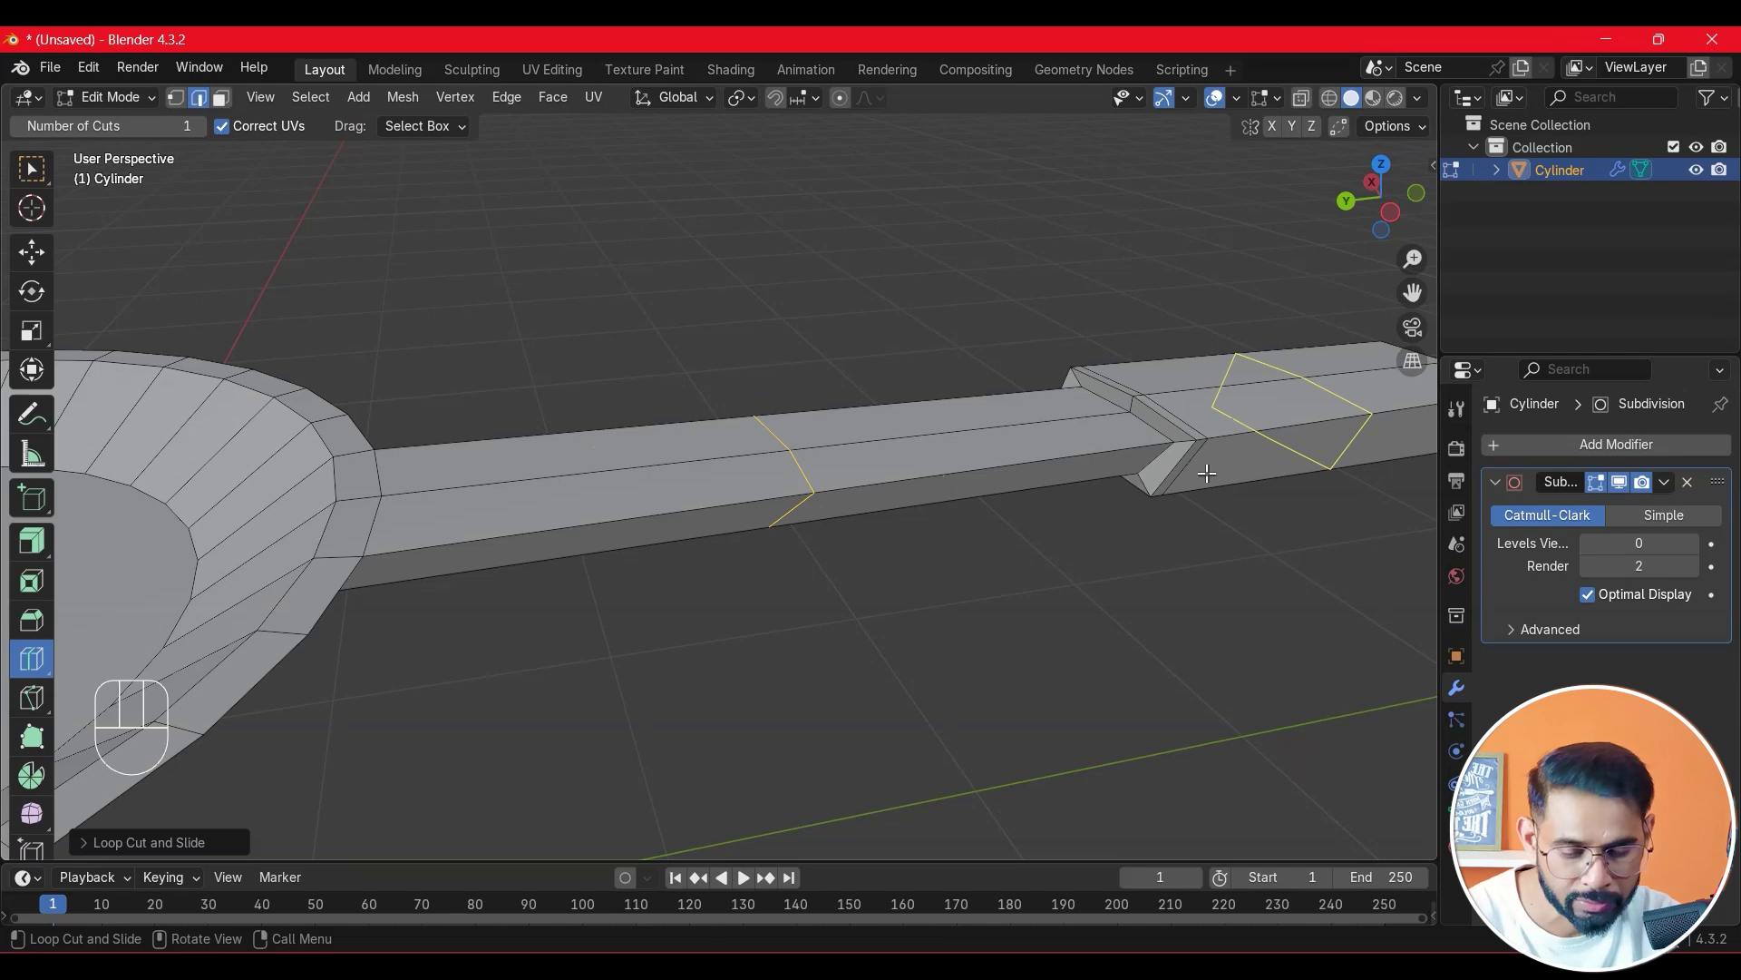
- Add a loop cut near the grip's outer end, plus supporting loop cuts lengthwise along the handle's side and around its shaft
{"action": "middle_click_drag", "start_coordinate": [1224, 431], "coordinate": [771, 399]}
{"action": "left_click_drag", "start_coordinate": [963, 506], "coordinate": [1225, 531]}
{"action": "scroll", "coordinate": [699, 471], "scroll_direction": "down", "scroll_amount": 3}
{"action": "middle_click_drag", "start_coordinate": [609, 468], "coordinate": [706, 459]}
{"action": "scroll", "coordinate": [706, 459], "scroll_direction": "up", "scroll_amount": 3}
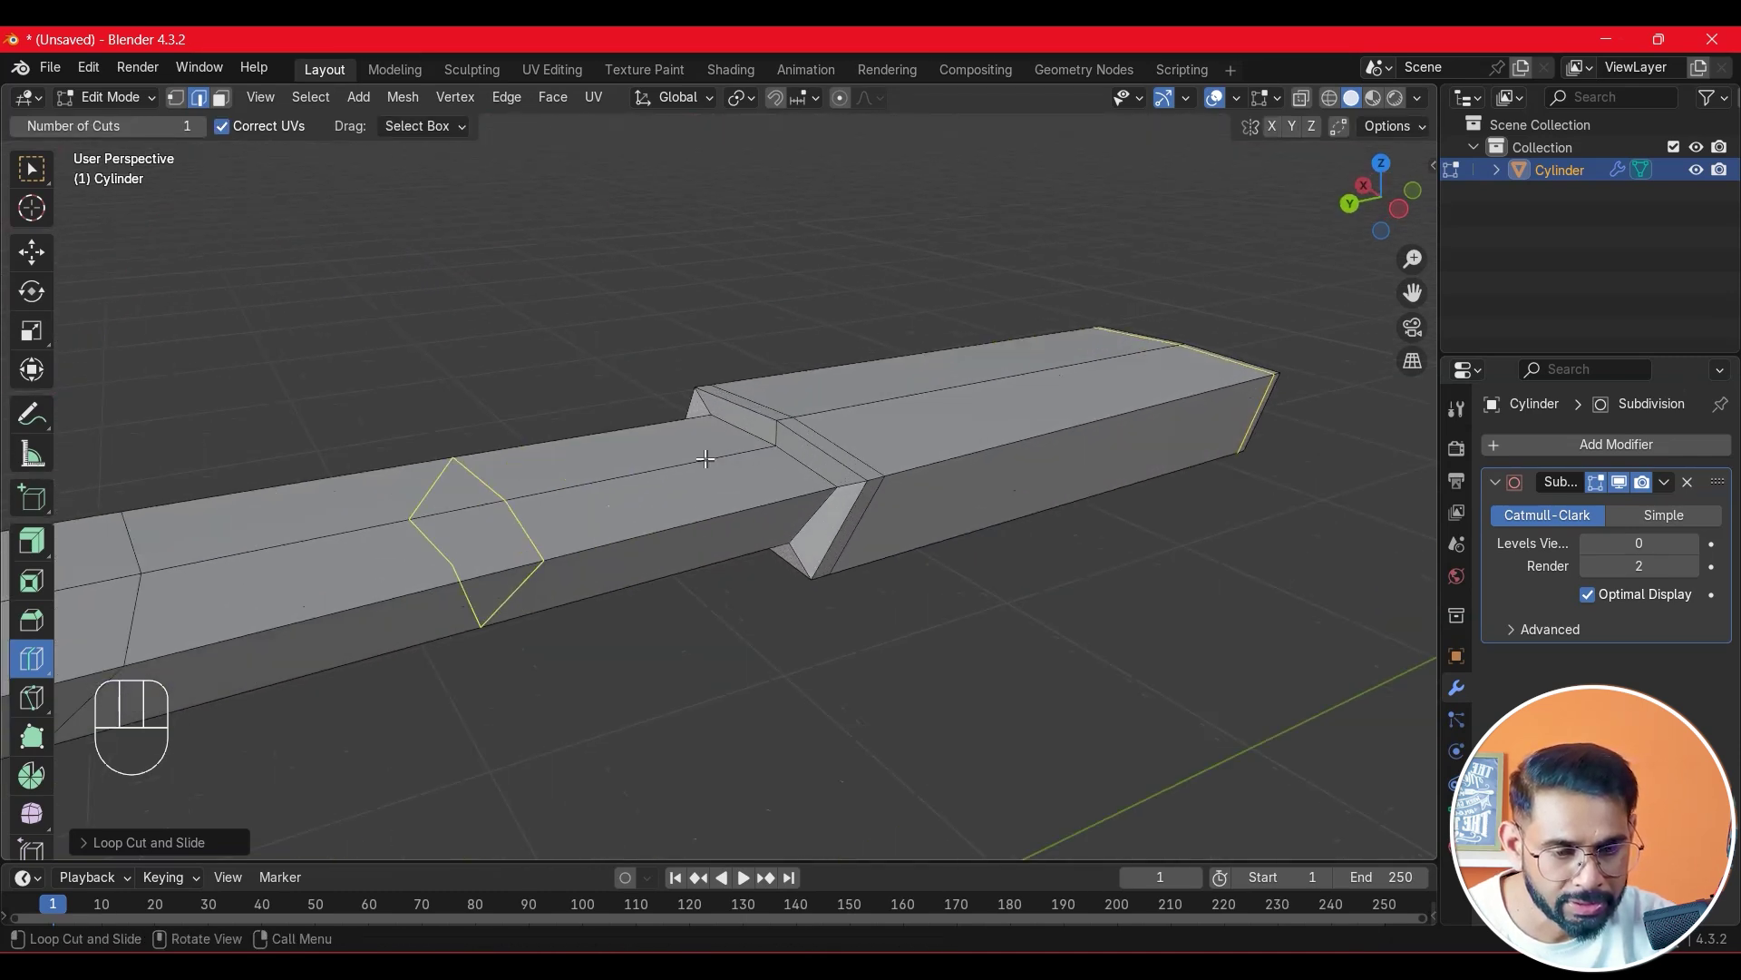
{"action": "scroll", "coordinate": [706, 459], "scroll_direction": "up", "scroll_amount": 3}
{"action": "left_click_drag", "start_coordinate": [1128, 504], "coordinate": [1041, 523]}
{"action": "scroll", "coordinate": [1042, 523], "scroll_direction": "down", "scroll_amount": 4}
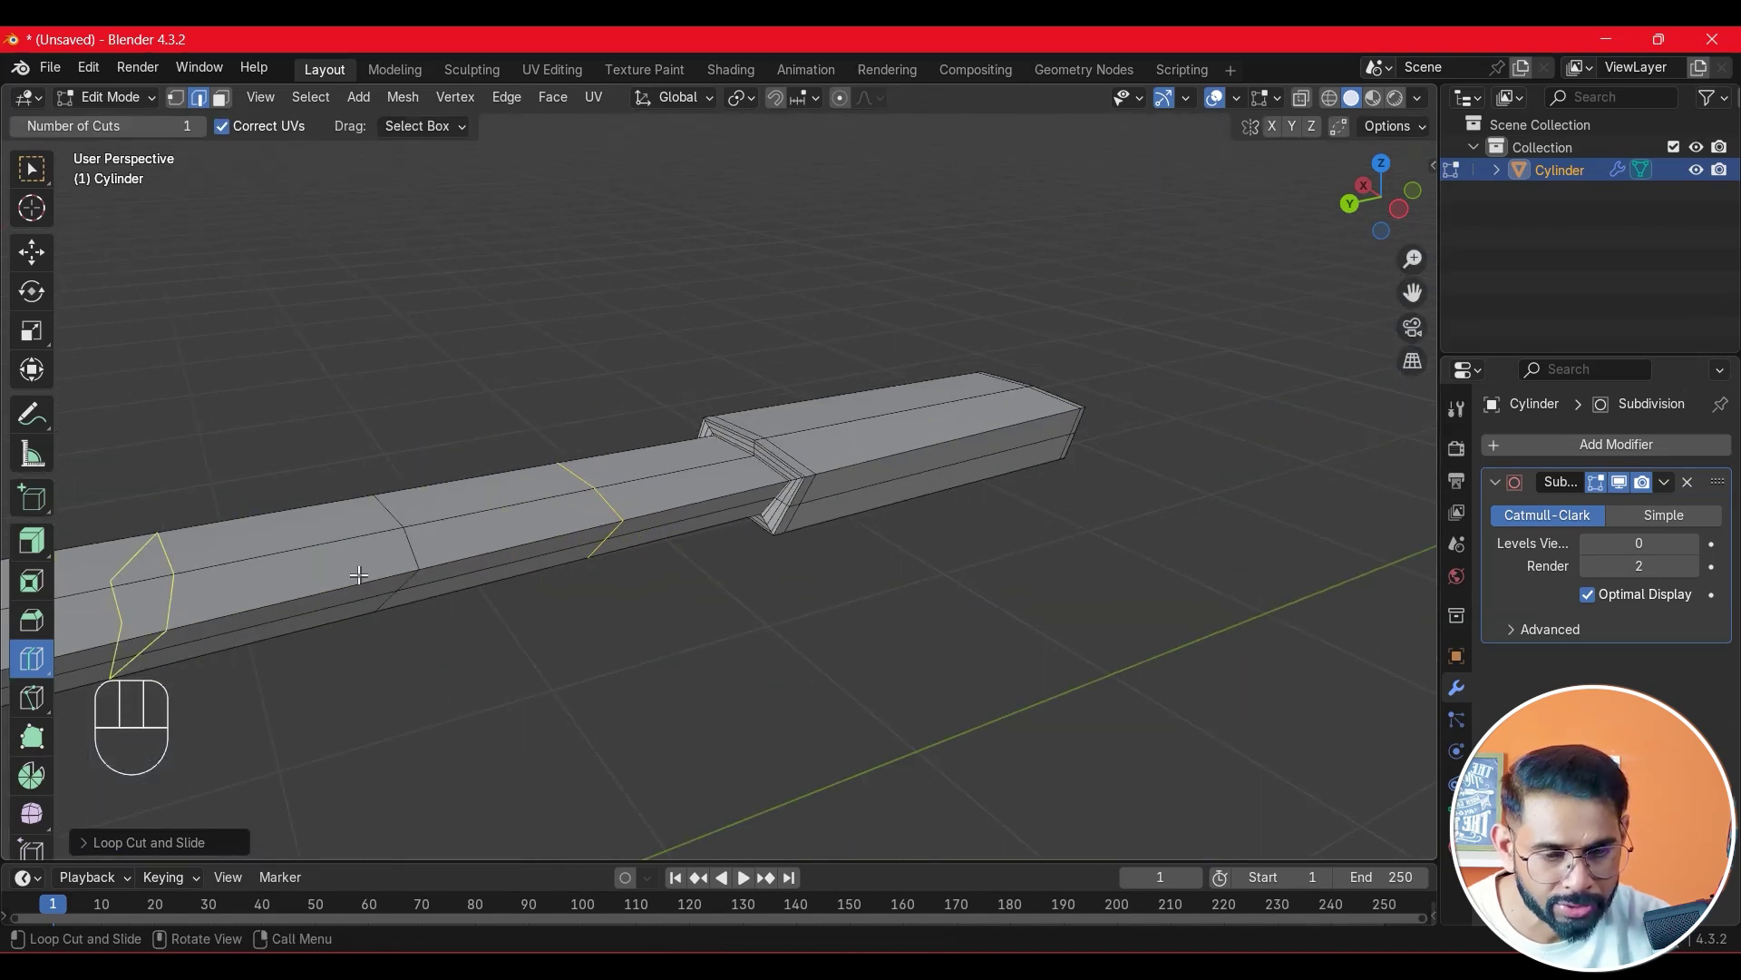
- Add a loop cut around the handle shaft and slide it close to the pan body
{"action": "scroll", "coordinate": [570, 532], "scroll_direction": "down", "scroll_amount": 2}
{"action": "middle_click_drag", "start_coordinate": [405, 525], "coordinate": [749, 470], "text": "shift"}
{"action": "scroll", "coordinate": [749, 470], "scroll_direction": "up", "scroll_amount": 4}
{"action": "middle_click_drag", "start_coordinate": [883, 457], "coordinate": [808, 416]}
{"action": "left_click_drag", "start_coordinate": [640, 241], "coordinate": [389, 226]}
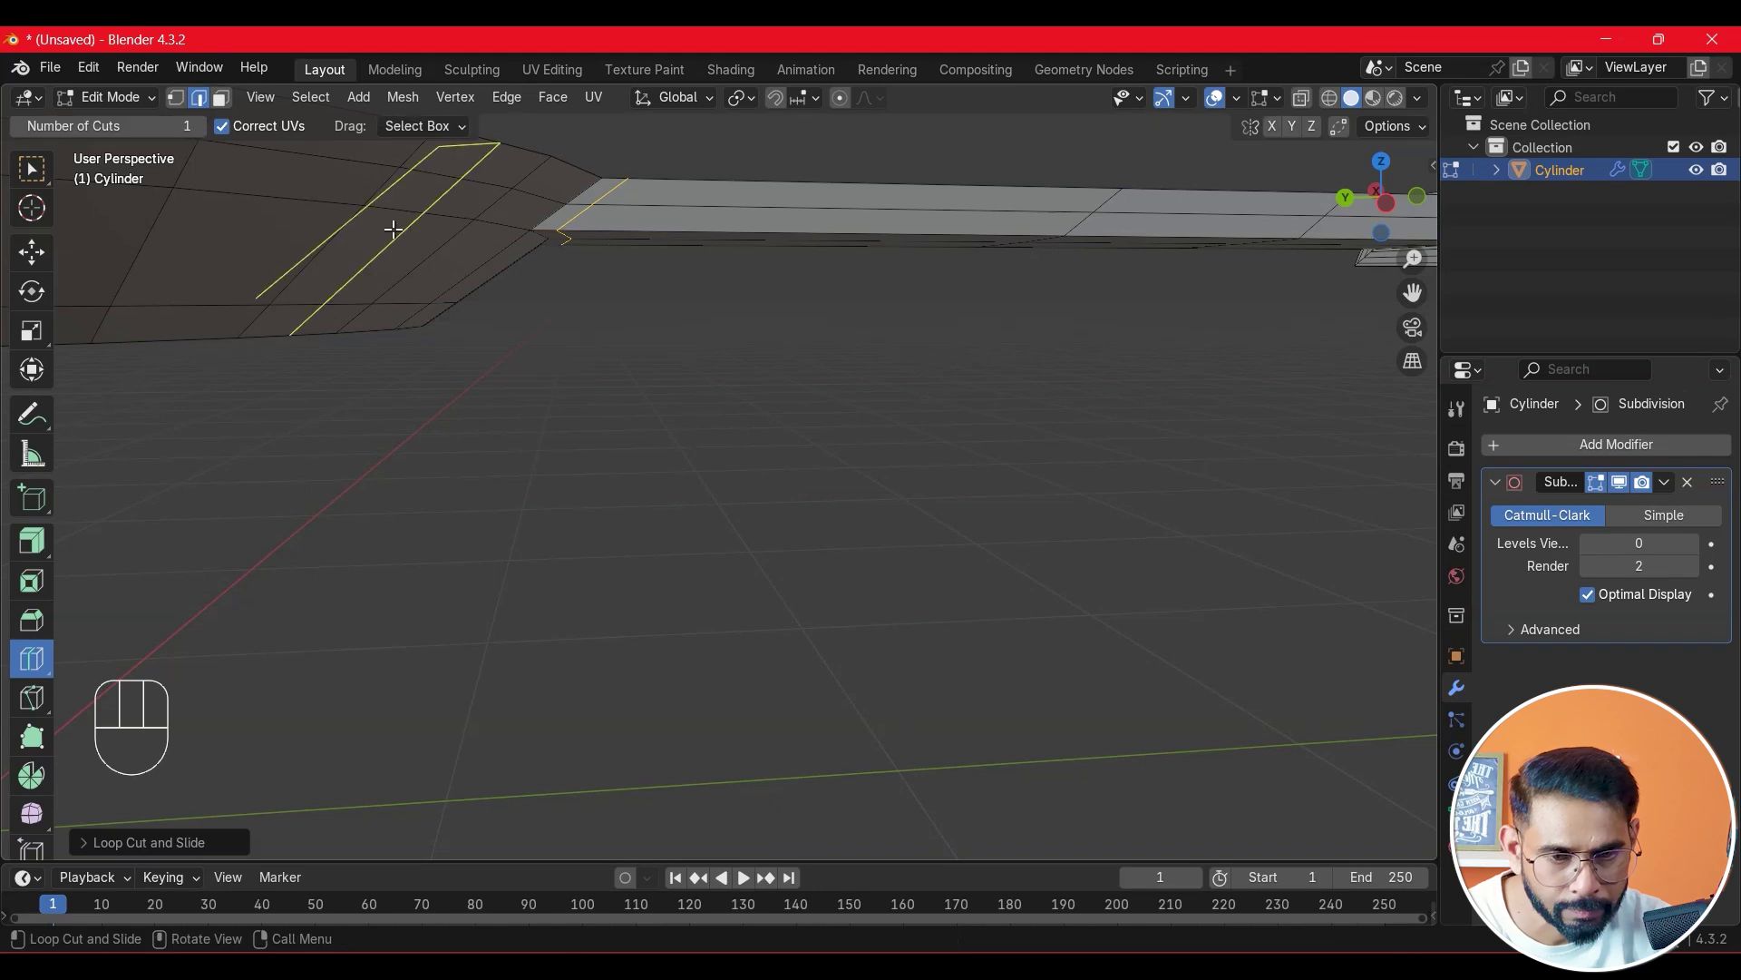
- Add loop cuts around the pan's inner wall, sliding one close to the floor and another close to the rim
{"action": "middle_click_drag", "start_coordinate": [389, 226], "coordinate": [641, 362]}
{"action": "scroll", "coordinate": [716, 437], "scroll_direction": "up", "scroll_amount": 2}
{"action": "left_click_drag", "start_coordinate": [671, 651], "coordinate": [599, 685]}
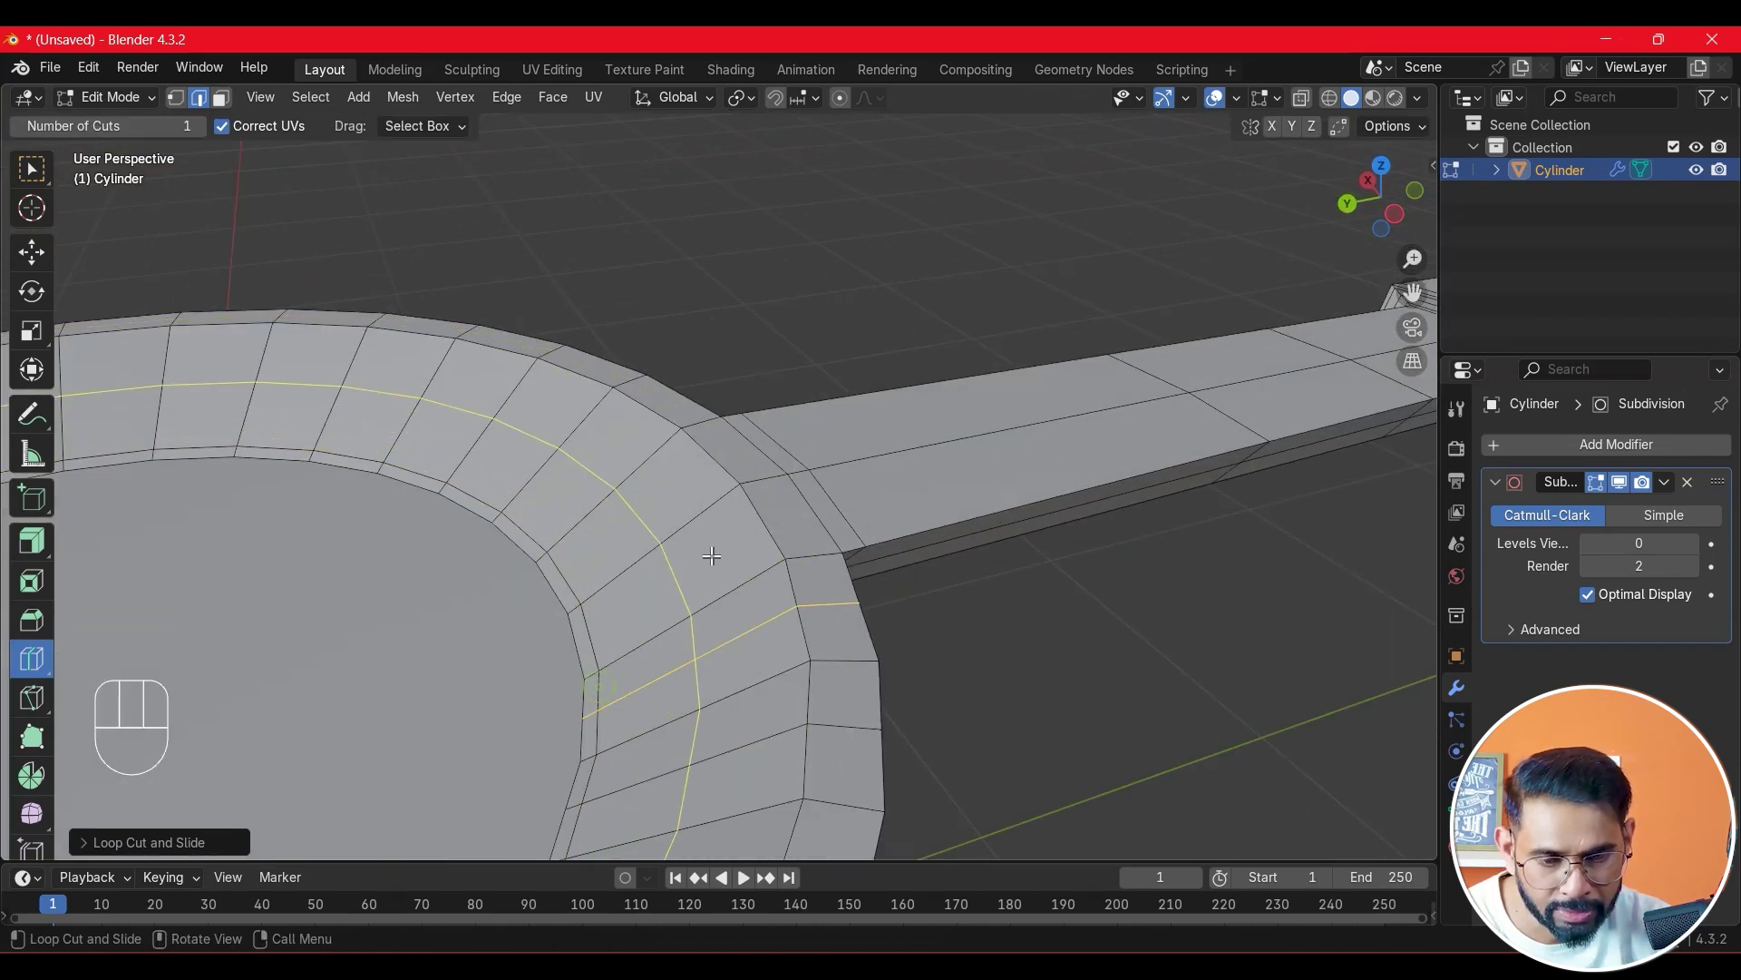
{"action": "left_click_drag", "start_coordinate": [725, 513], "coordinate": [778, 477]}
{"action": "scroll", "coordinate": [812, 531], "scroll_direction": "up", "scroll_amount": 2}
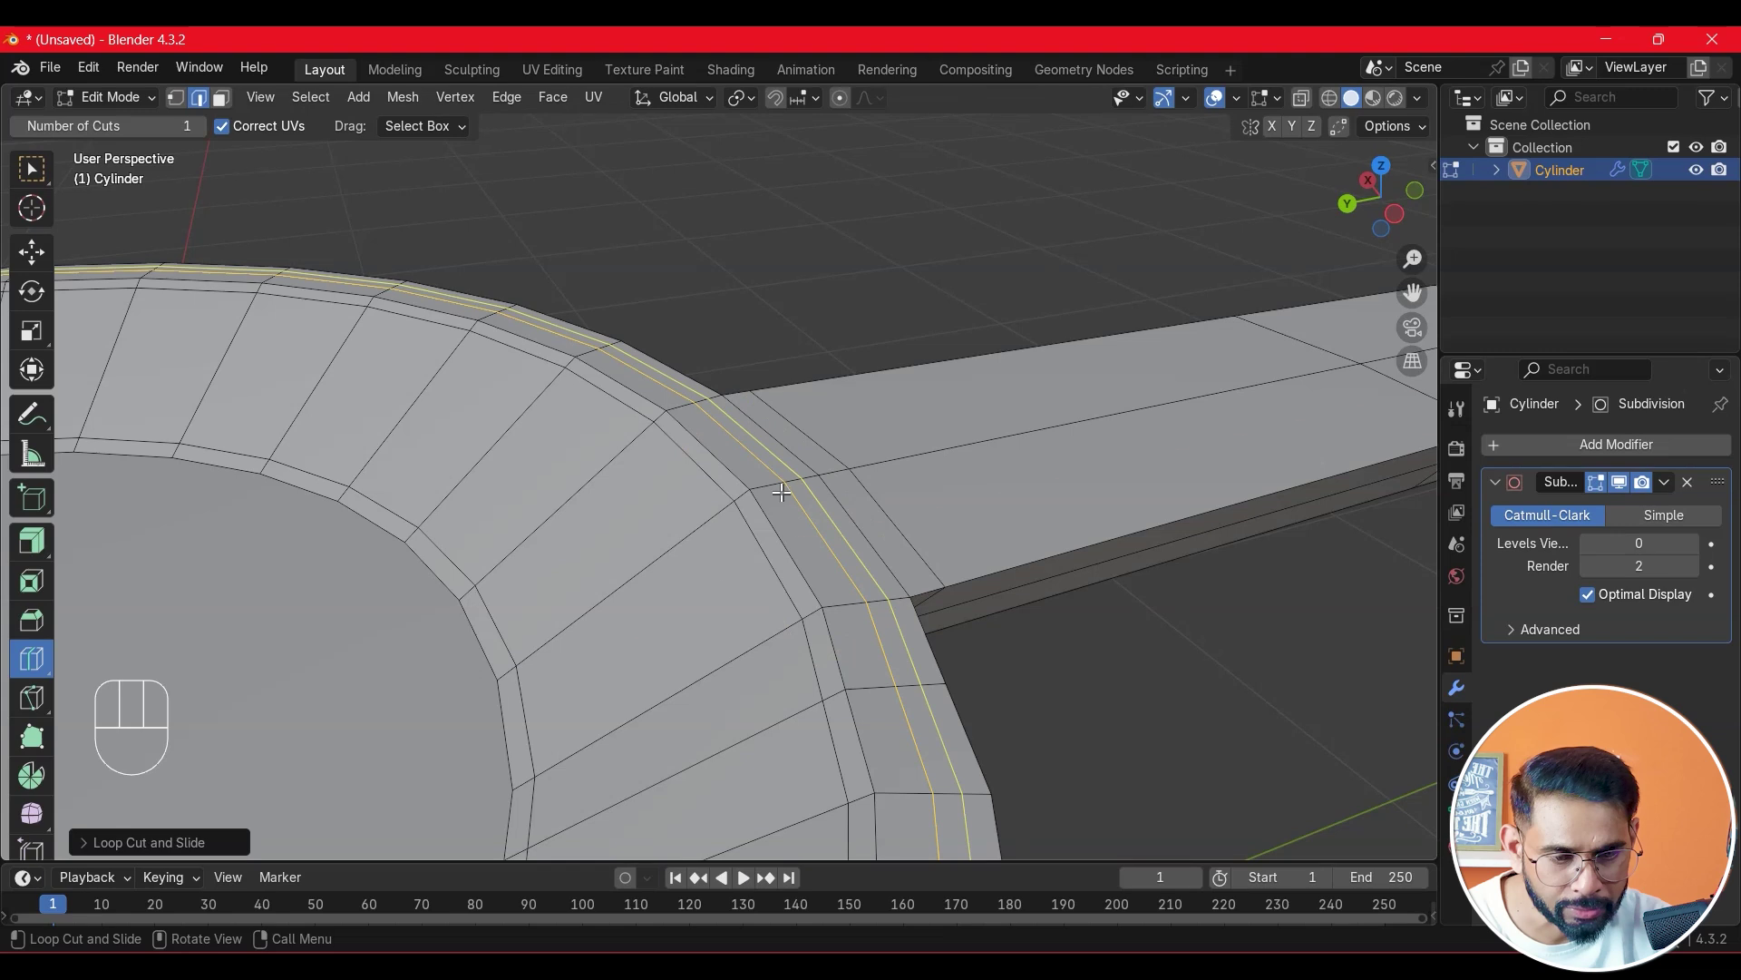
- Undo the last loop cut and add a lengthwise one along the handle, slid close to its center line
{"action": "key", "text": "ctrl+z"}
{"action": "left_click_drag", "start_coordinate": [844, 494], "coordinate": [764, 510]}
{"action": "scroll", "coordinate": [765, 511], "scroll_direction": "down", "scroll_amount": 5}
{"action": "middle_click_drag", "start_coordinate": [765, 511], "coordinate": [812, 447]}
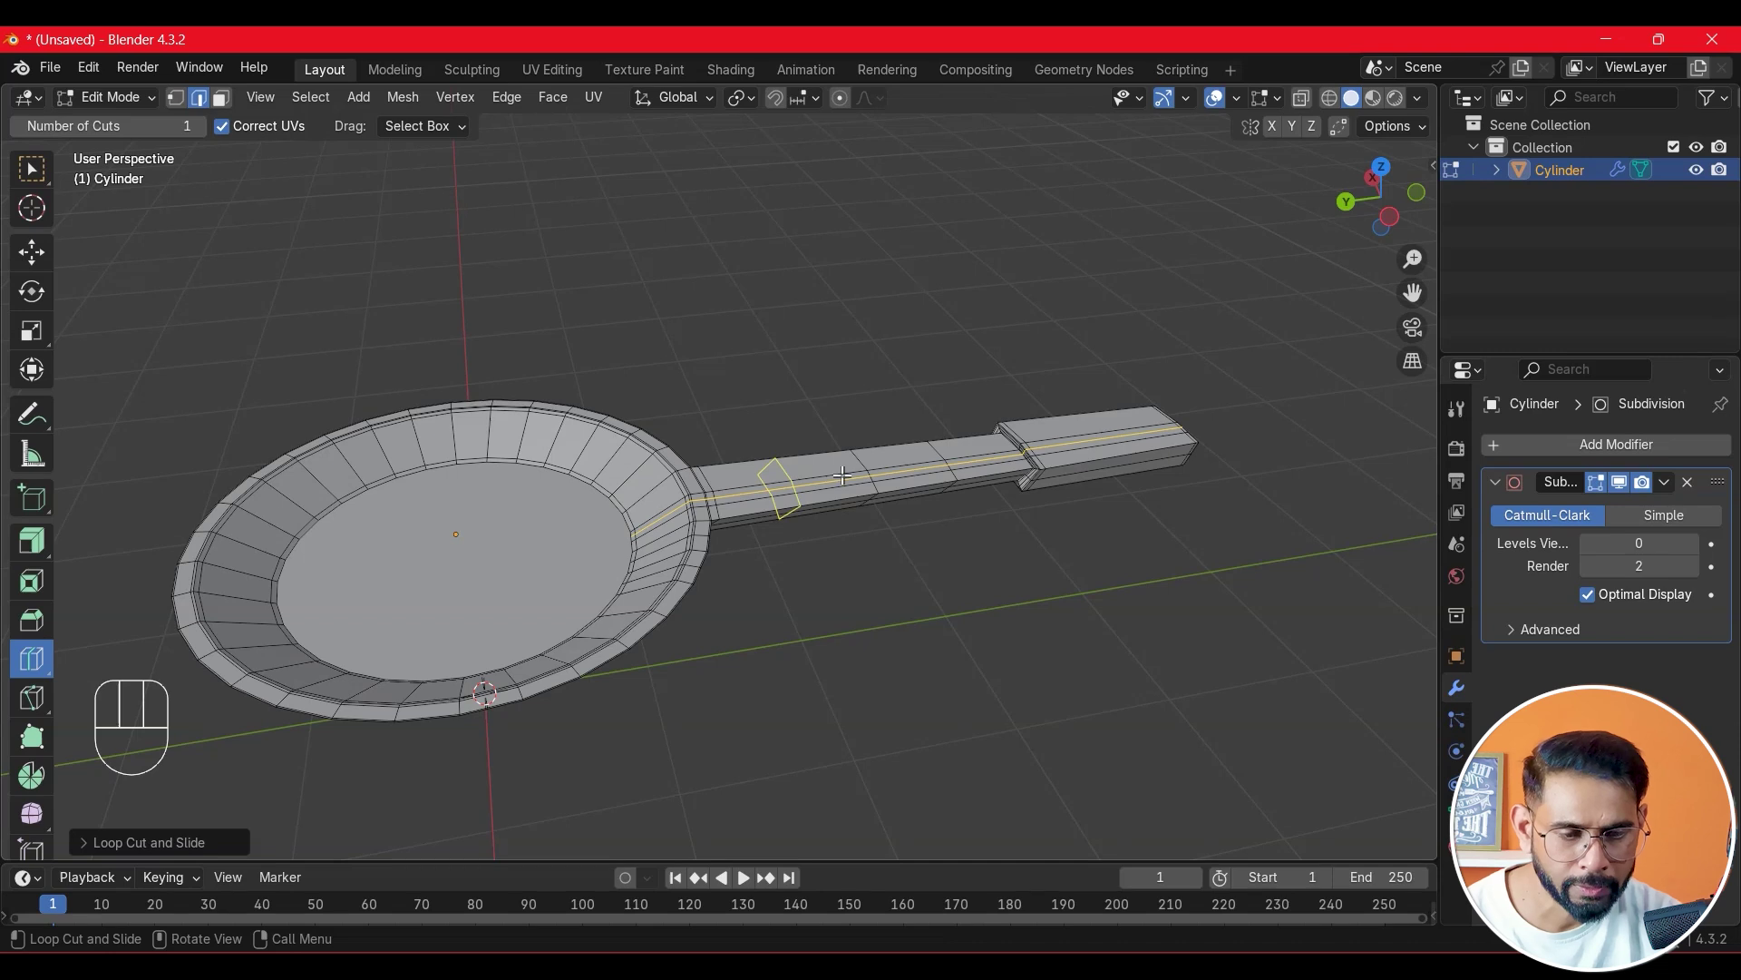
{"action": "scroll", "coordinate": [843, 475], "scroll_direction": "up", "scroll_amount": 2}
- Return to Object Mode, set the Subdivision modifier's viewport level to 3 and inspect the smoothed pan and handle
{"action": "key", "text": "Tab"}
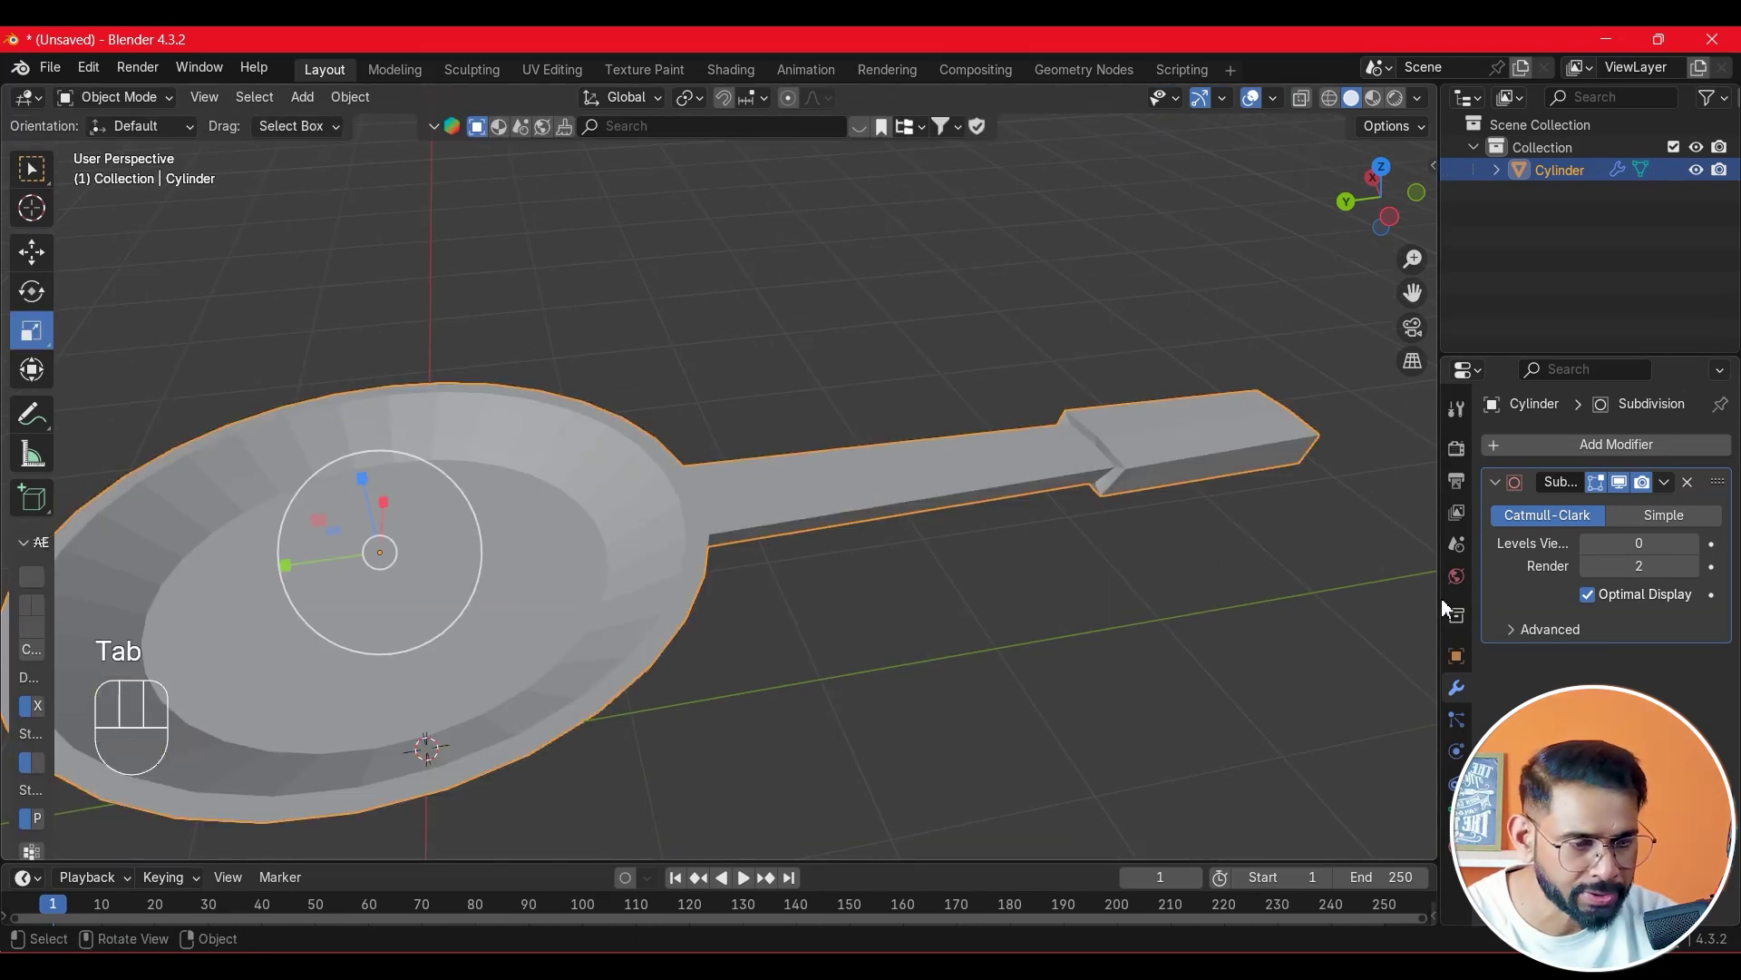
{"action": "left_click", "coordinate": [1638, 558]}
{"action": "left_click", "coordinate": [1661, 539]}
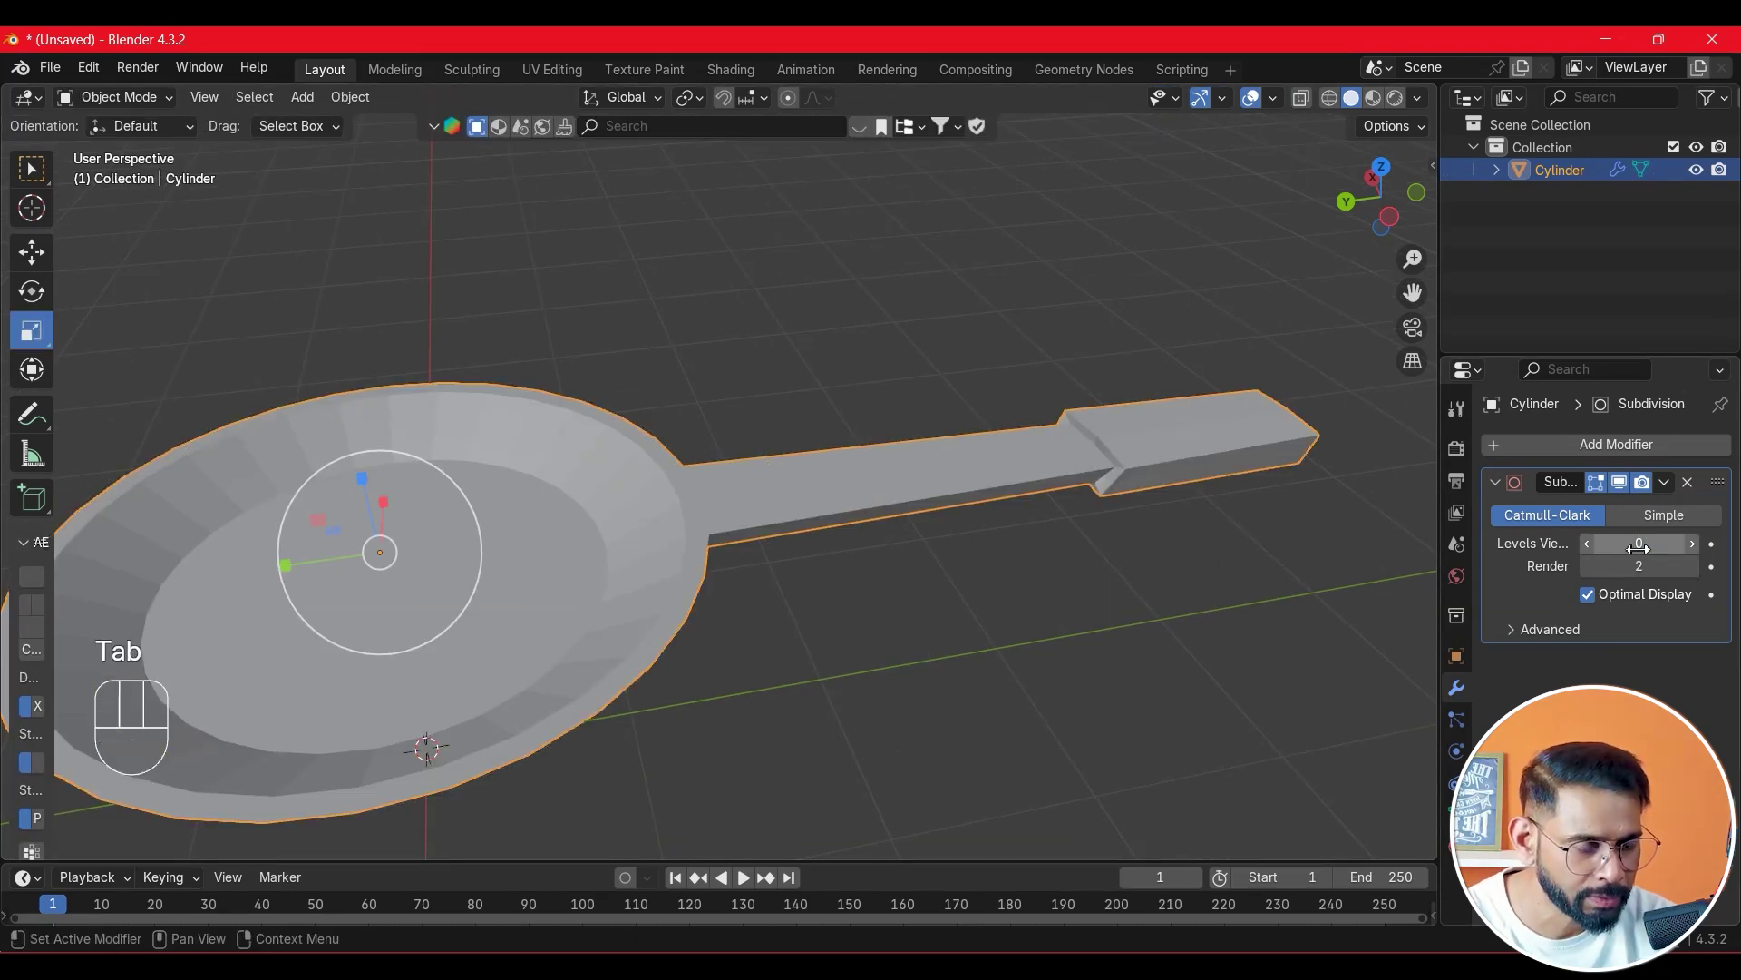
{"action": "left_click", "coordinate": [1639, 543]}
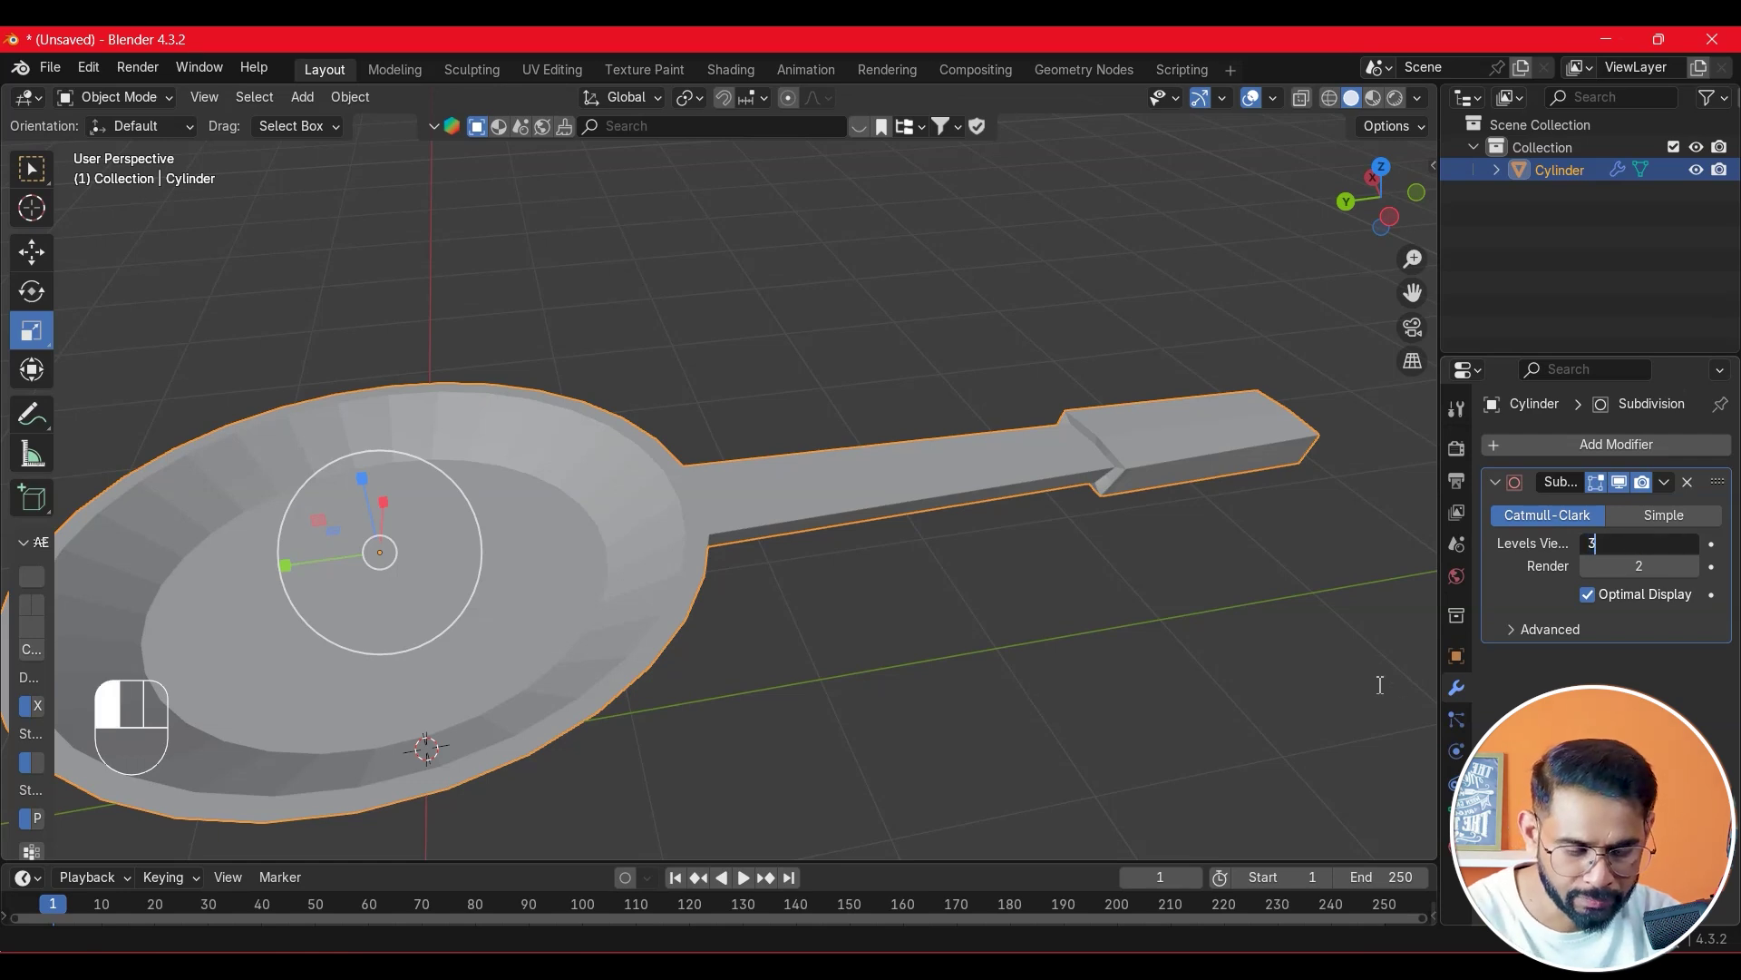
{"action": "key", "text": "Return"}
{"action": "left_click", "coordinate": [960, 712]}
{"action": "scroll", "coordinate": [820, 728], "scroll_direction": "down", "scroll_amount": 2}
{"action": "mouse_move", "coordinate": [820, 728]}
{"action": "middle_mouse_down"}
{"action": "mouse_move", "coordinate": [840, 499]}
{"action": "mouse_move", "coordinate": [787, 705]}
{"action": "mouse_move", "coordinate": [677, 742]}
{"action": "mouse_move", "coordinate": [836, 720]}
{"action": "middle_mouse_up"}
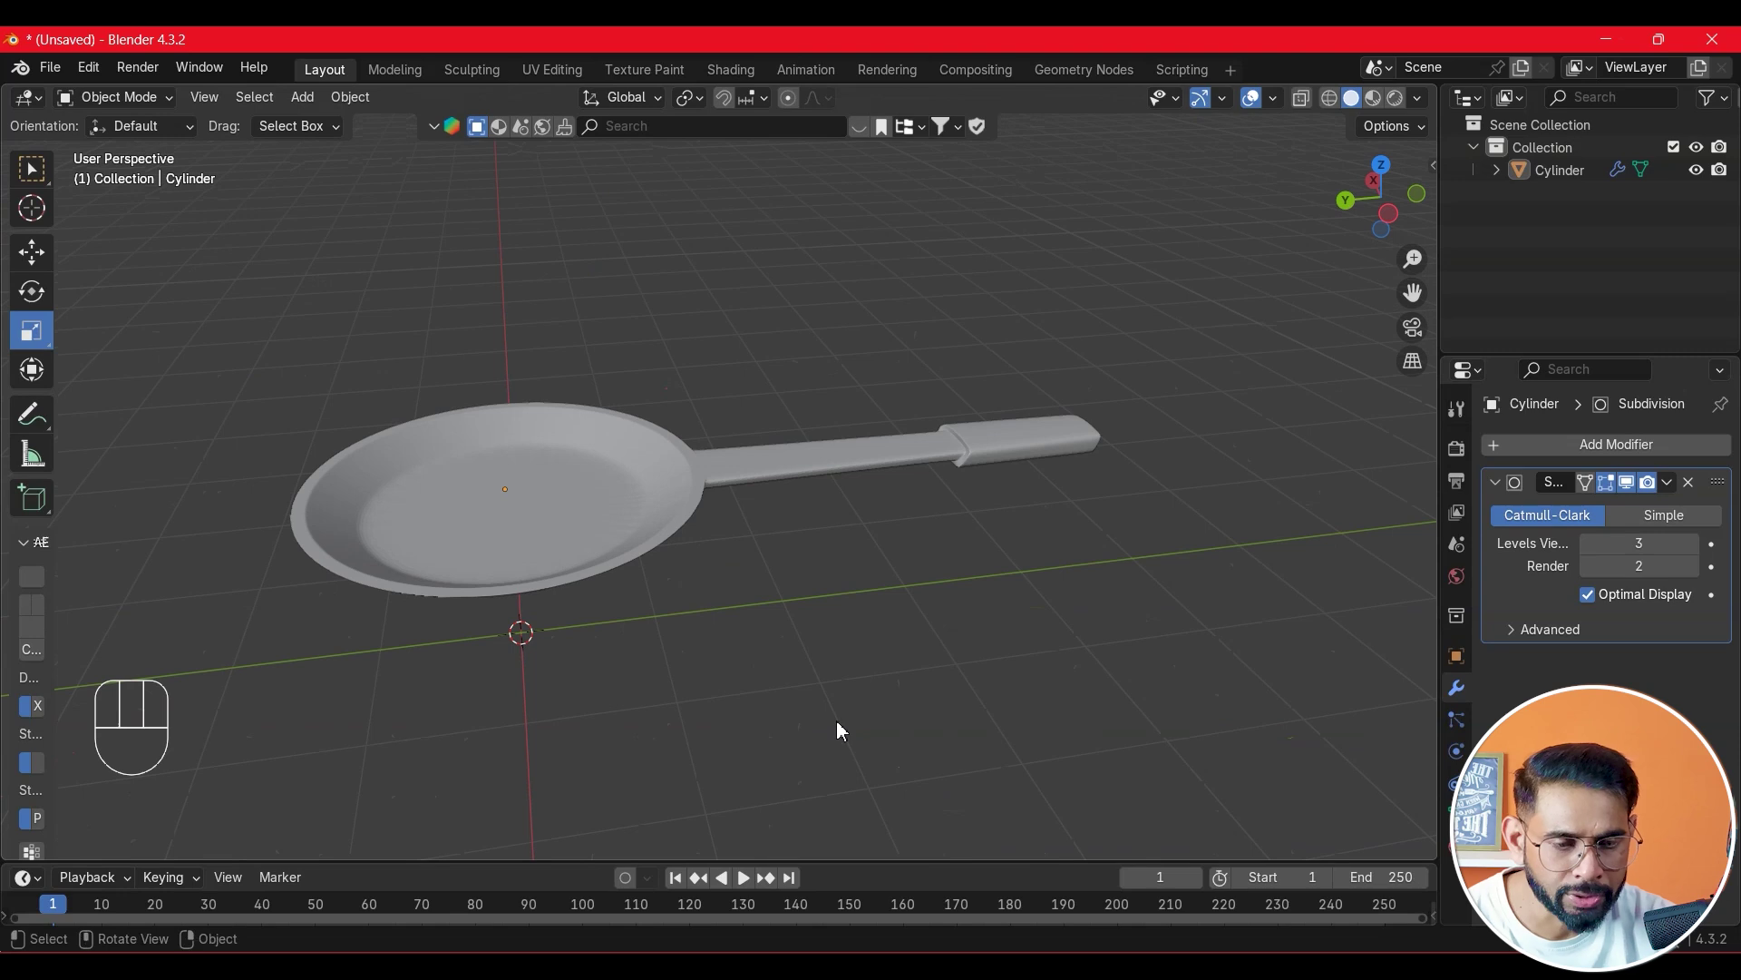
{"action": "scroll", "coordinate": [913, 628], "scroll_direction": "up", "scroll_amount": 4}
{"action": "middle_click_drag", "start_coordinate": [912, 627], "coordinate": [998, 654]}
{"action": "scroll", "coordinate": [902, 596], "scroll_direction": "up", "scroll_amount": 2}
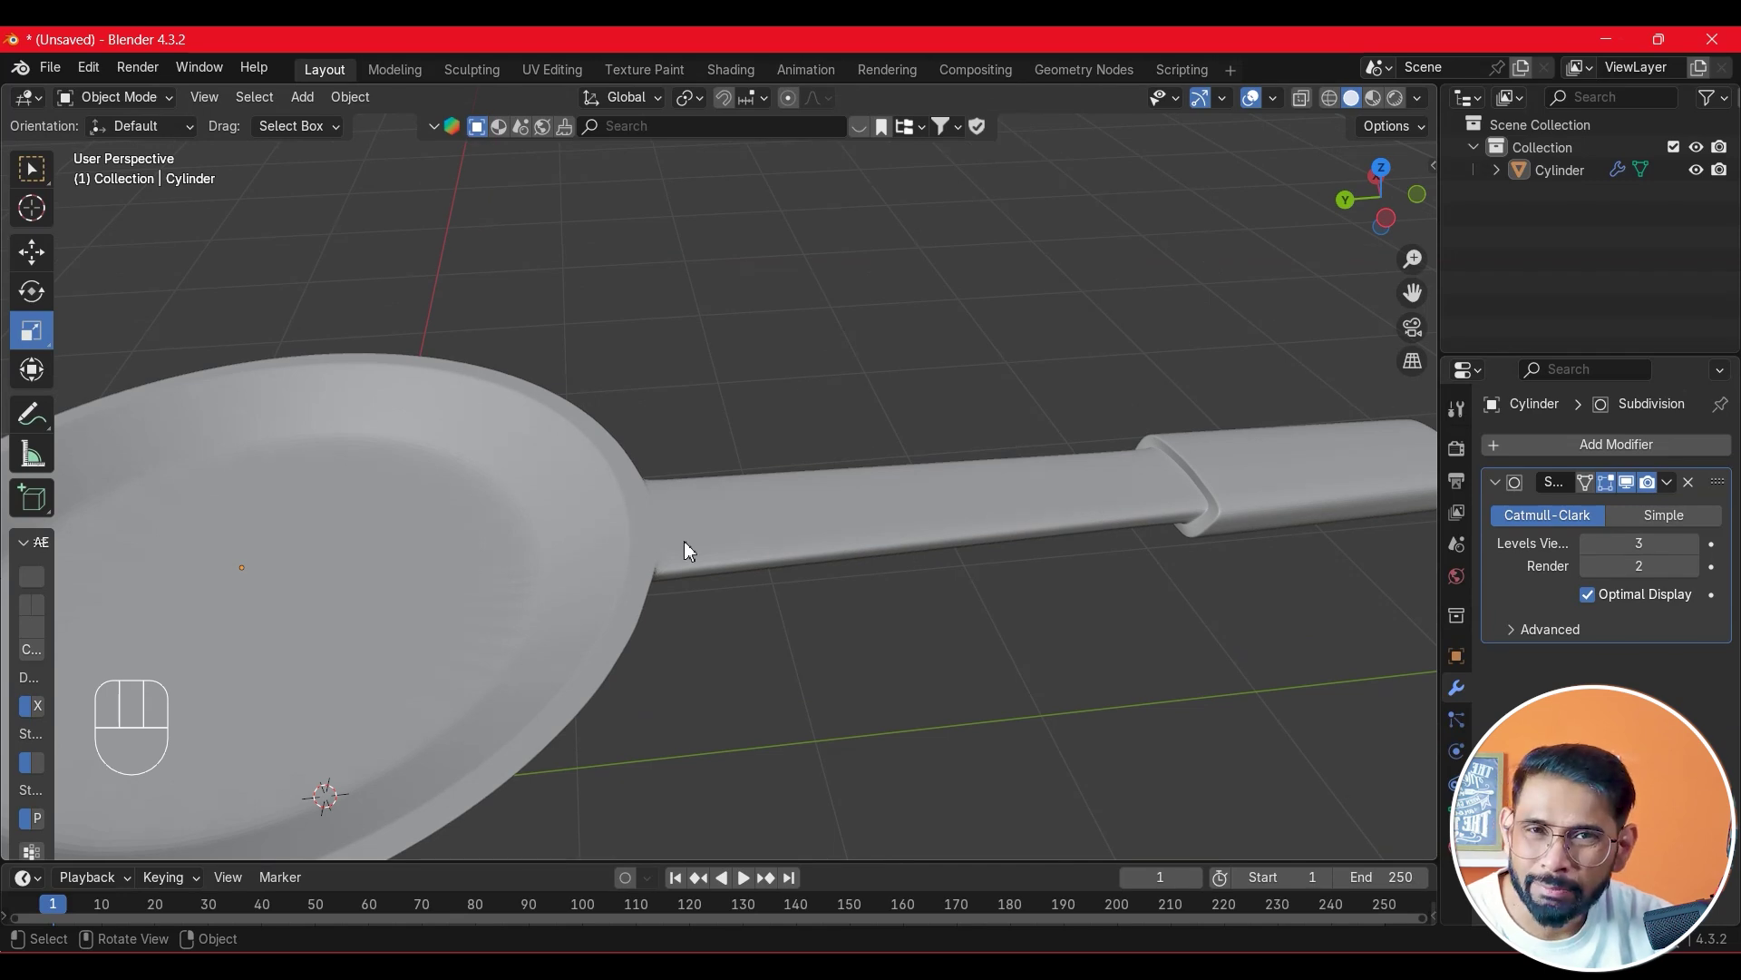
- Set the Subdivision modifier's viewport level to 0, reselect the pan and put it back into Edit Mode
{"action": "left_click", "coordinate": [1634, 542]}
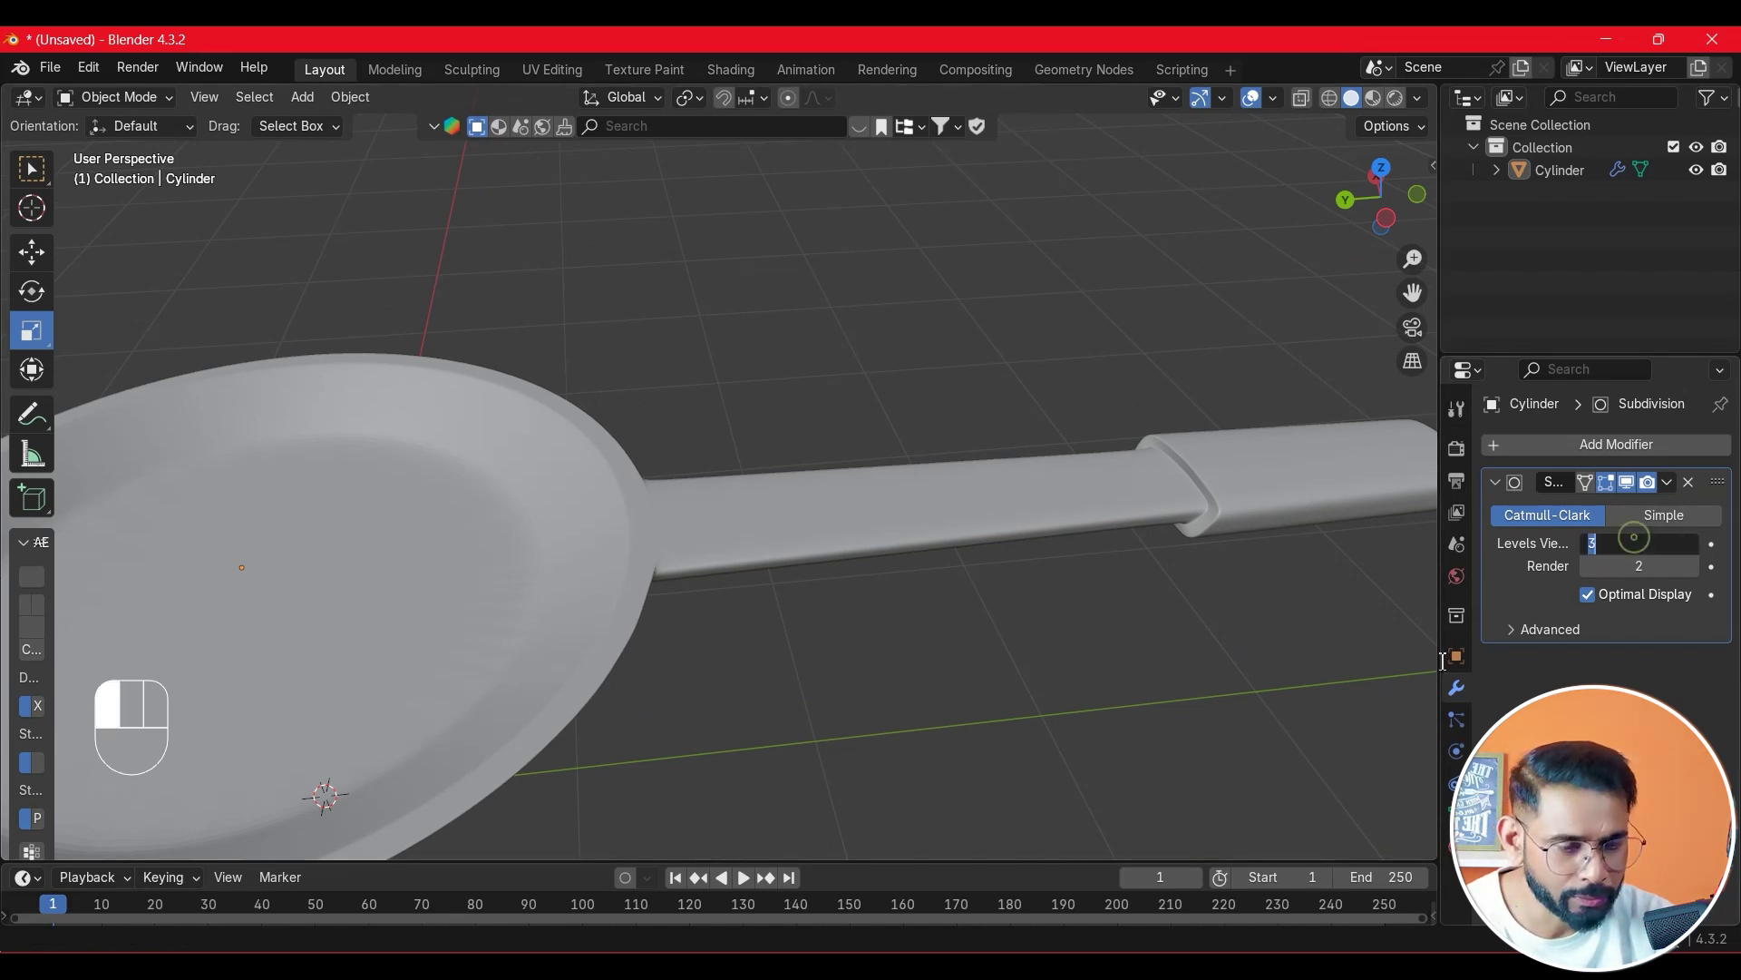
{"action": "type", "text": "0"}
{"action": "key", "text": "Return"}
{"action": "left_click", "coordinate": [1036, 548]}
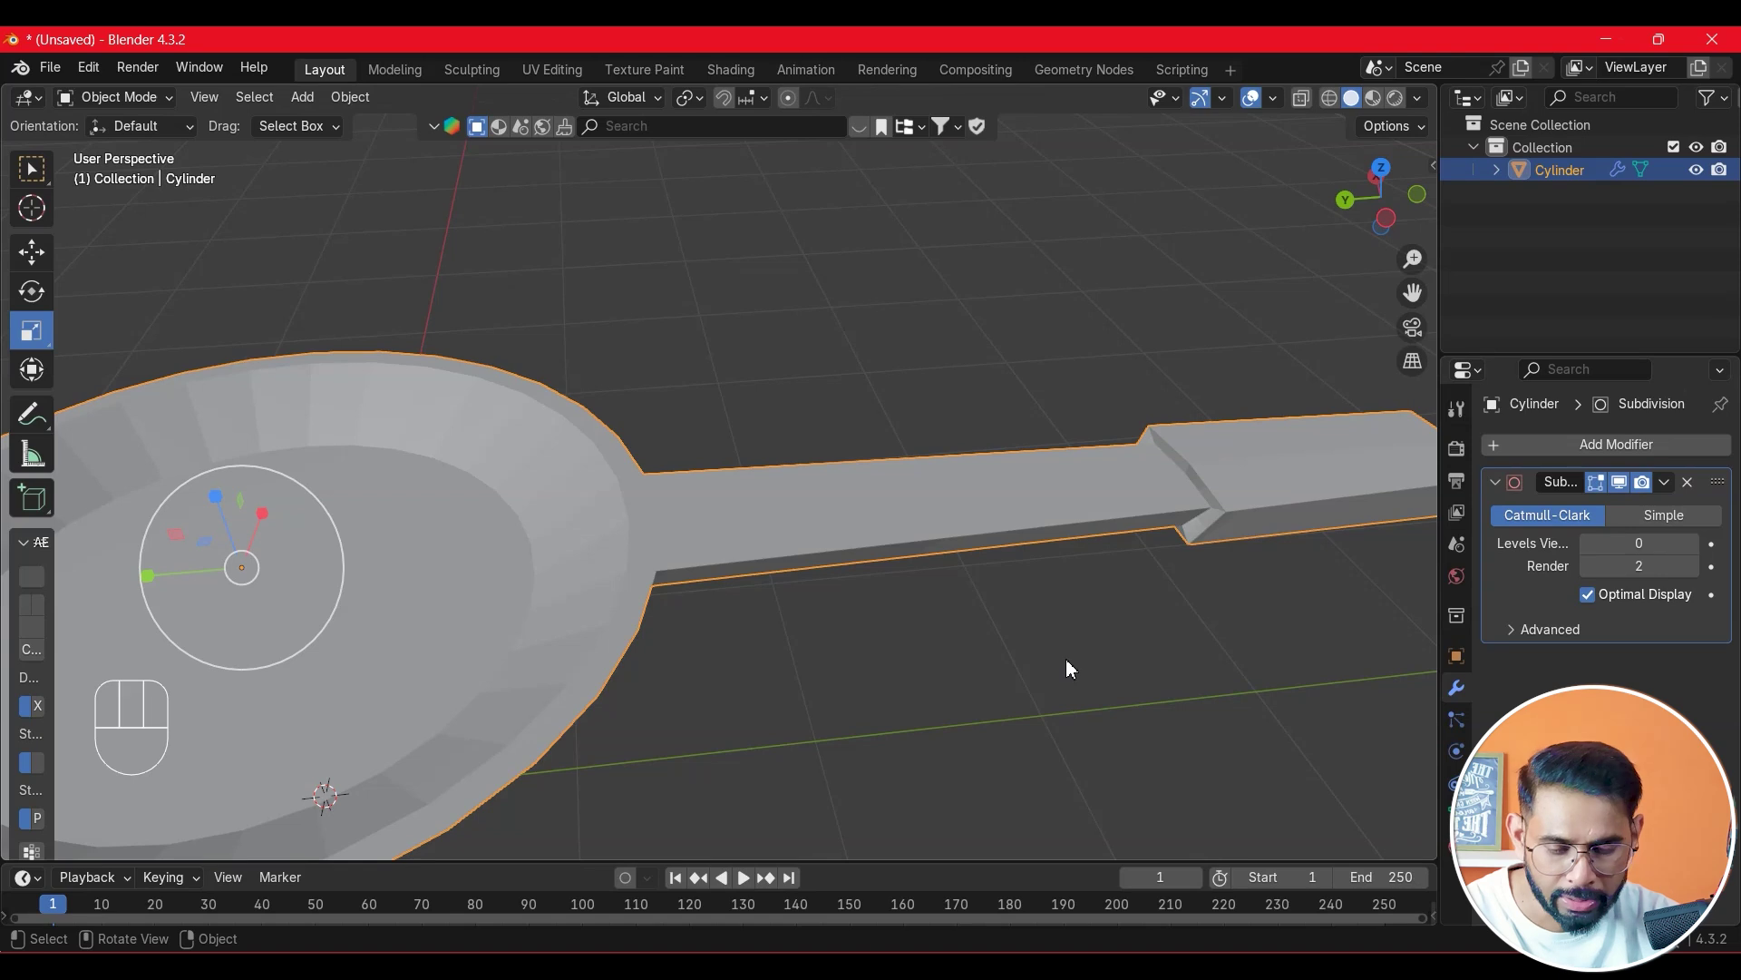
{"action": "key", "text": "Tab"}
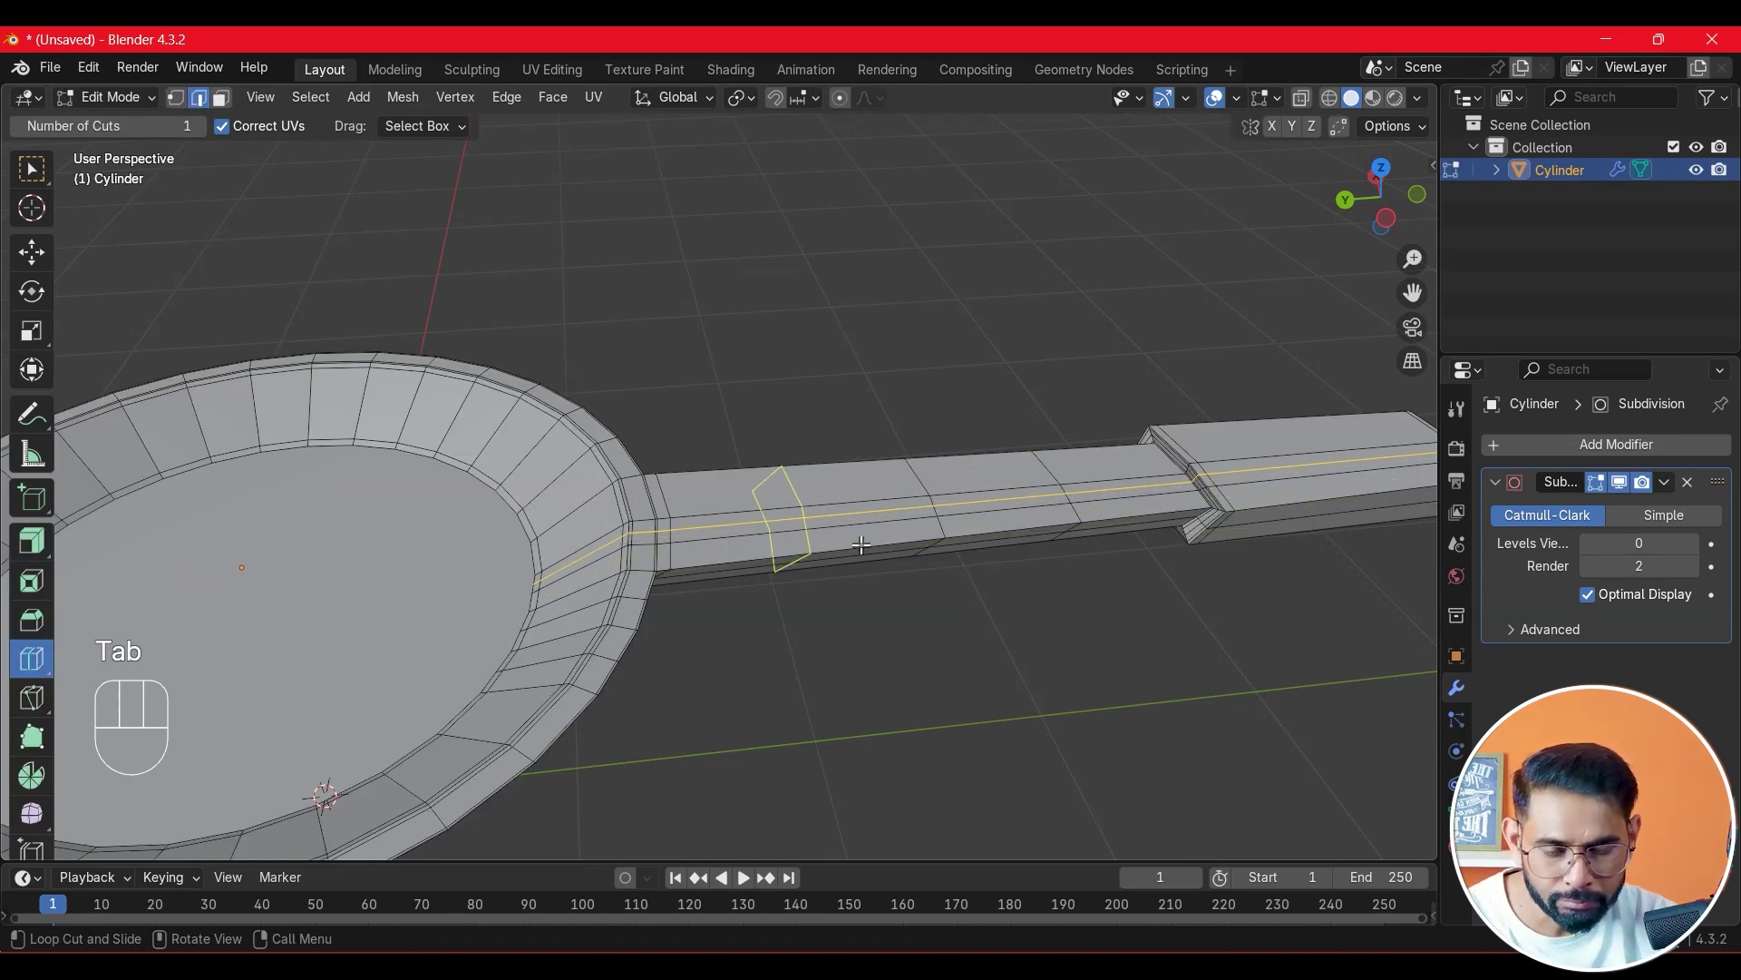
- Add two loop cuts around the handle shaft, between the pan body and the middle of the shaft
{"action": "left_click_drag", "start_coordinate": [838, 542], "coordinate": [827, 538]}
{"action": "left_click", "coordinate": [830, 537]}
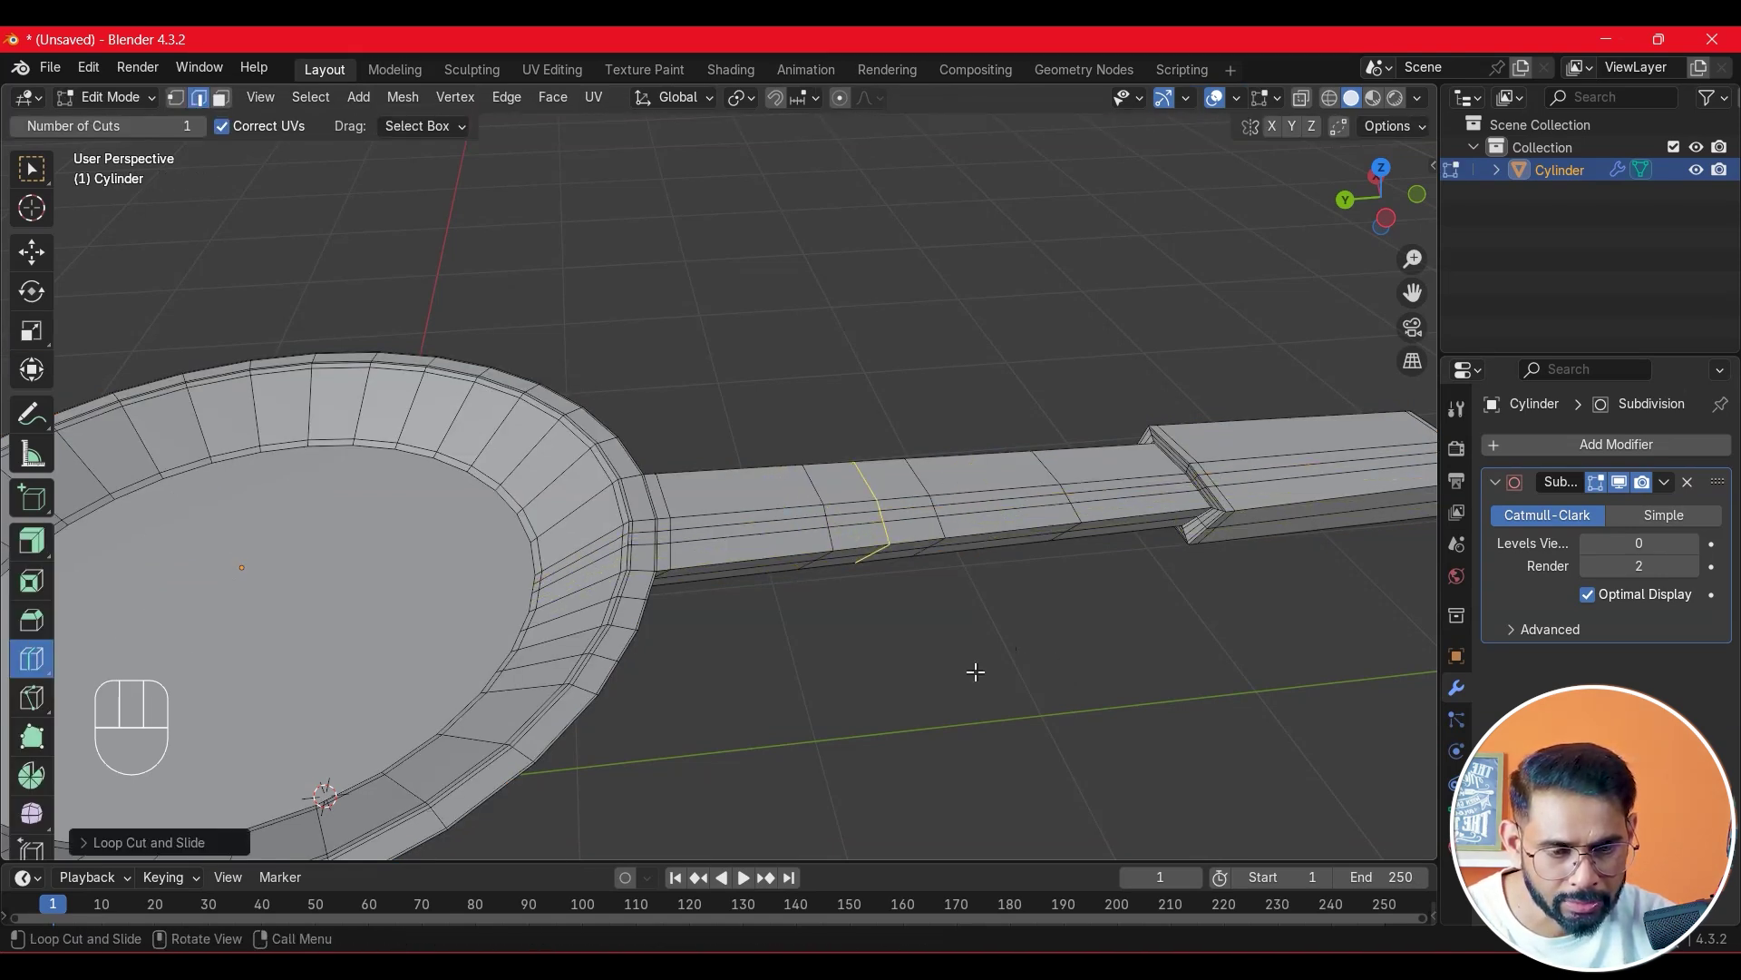
{"action": "scroll", "coordinate": [944, 669], "scroll_direction": "up", "scroll_amount": 2}
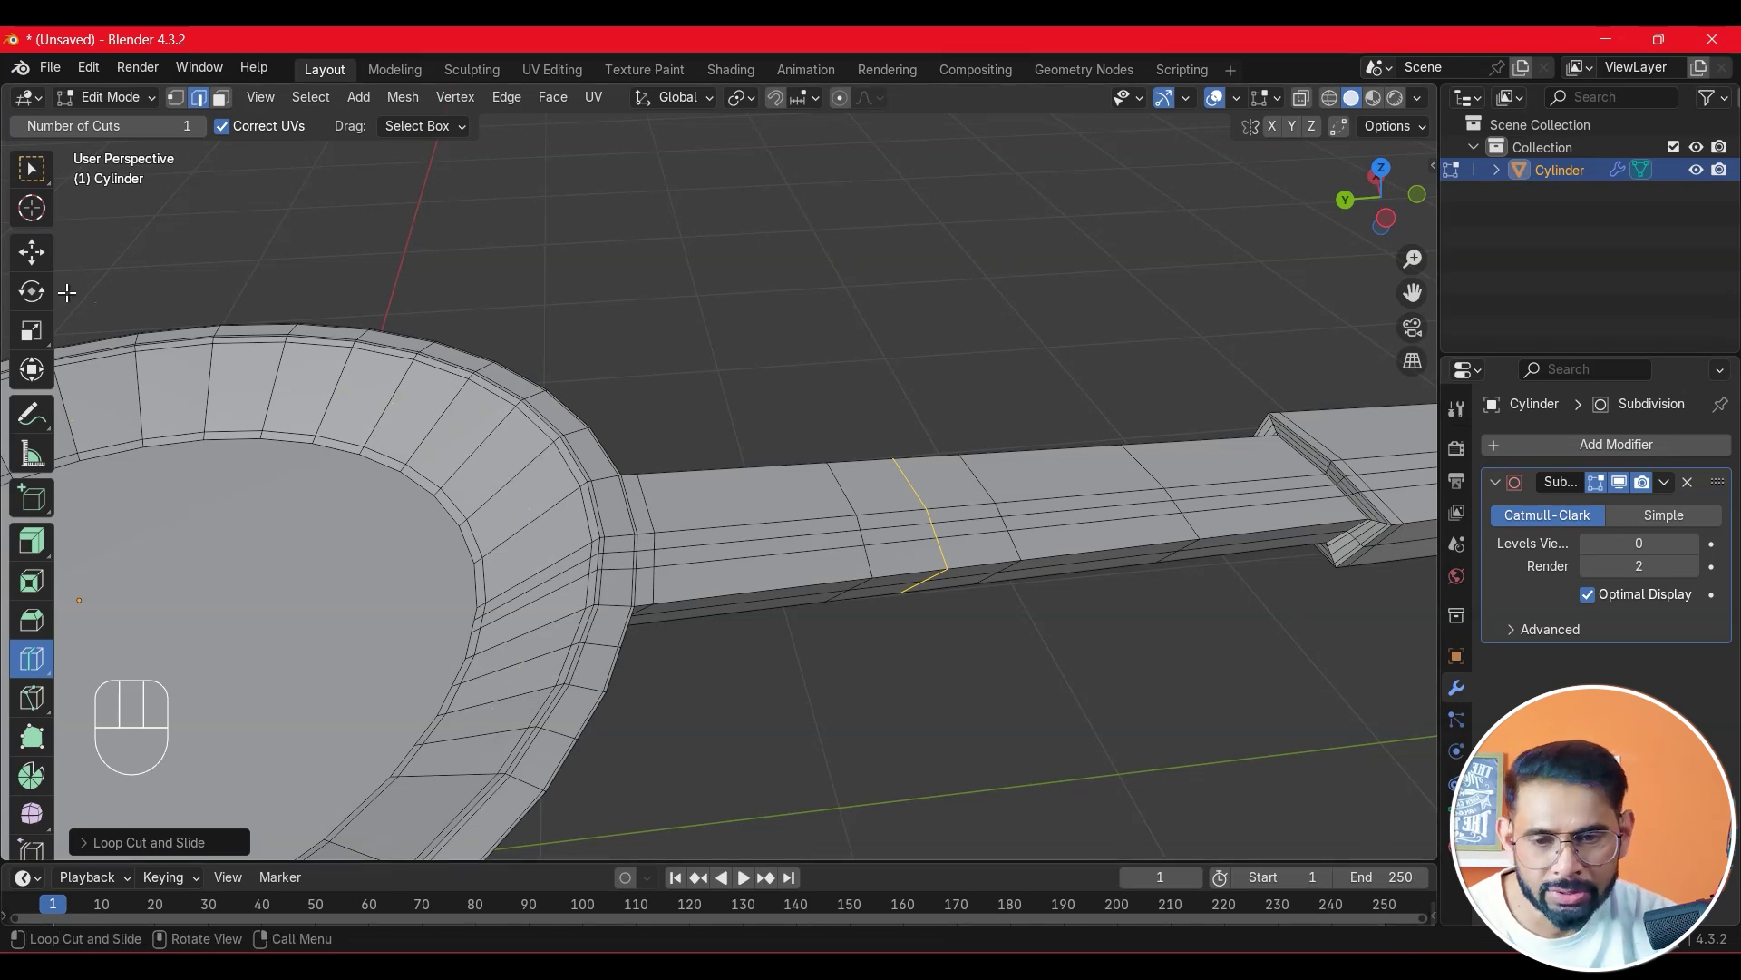
- Select the top faces of the handle section nearest the pan body in face mode and inset them slightly
{"action": "left_click", "coordinate": [41, 258]}
{"action": "left_click", "coordinate": [795, 537]}
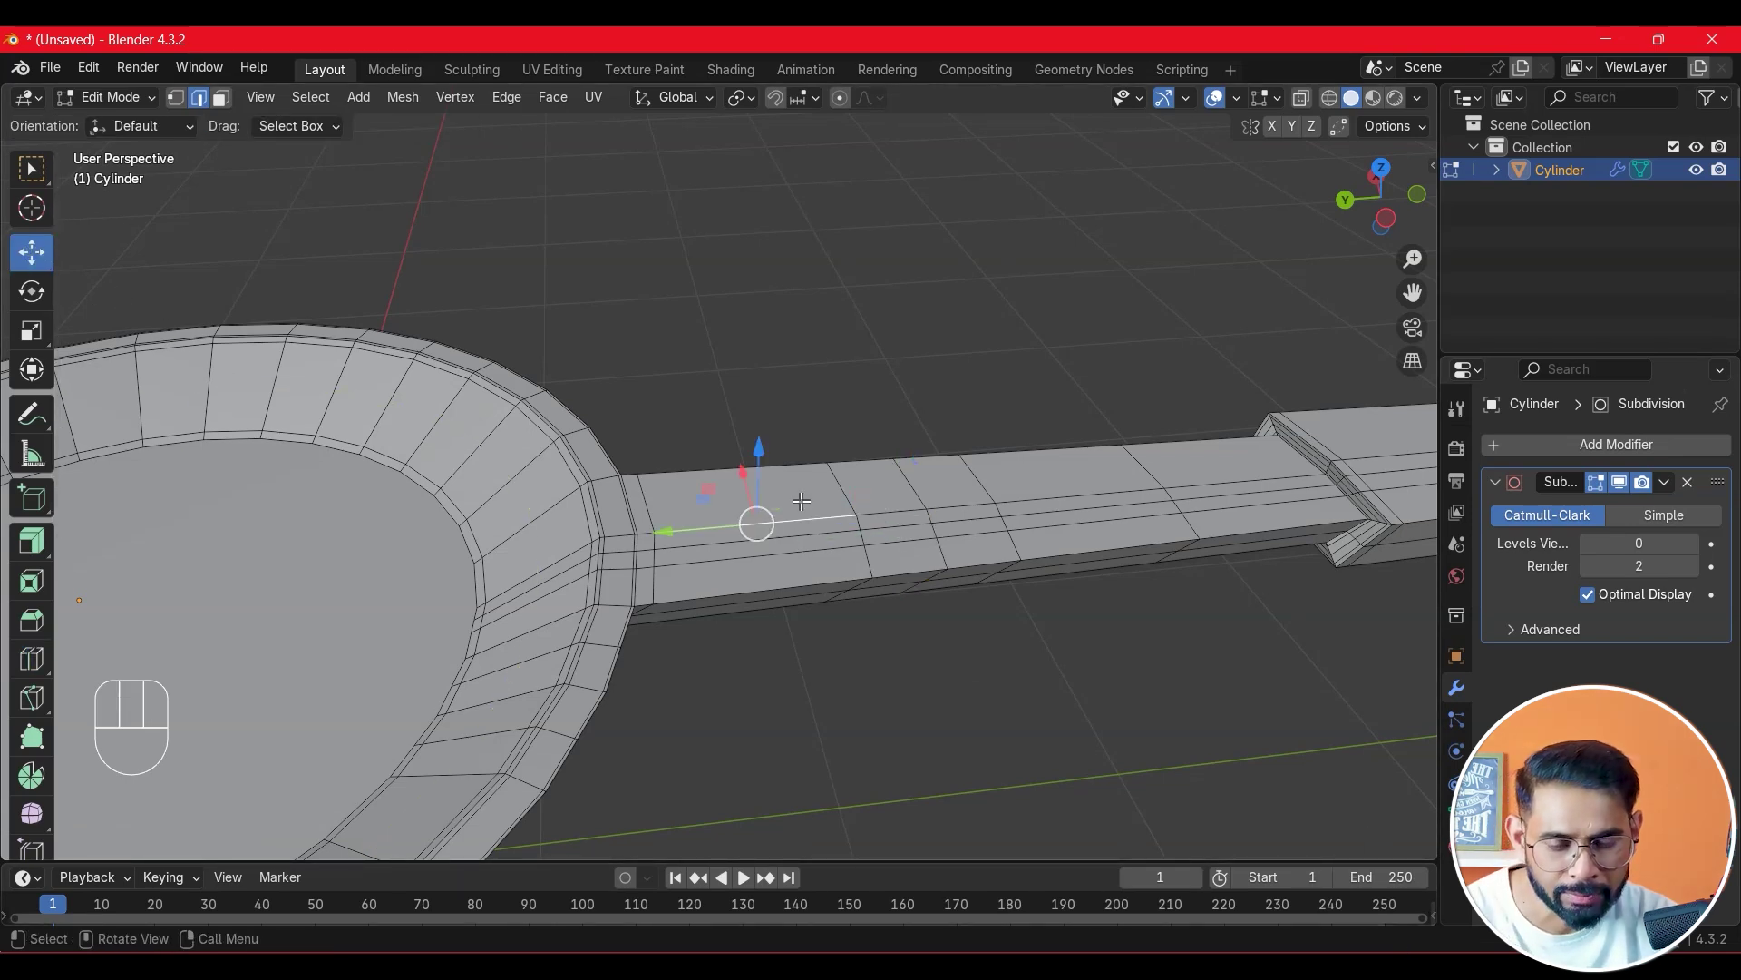
{"action": "key", "text": "3"}
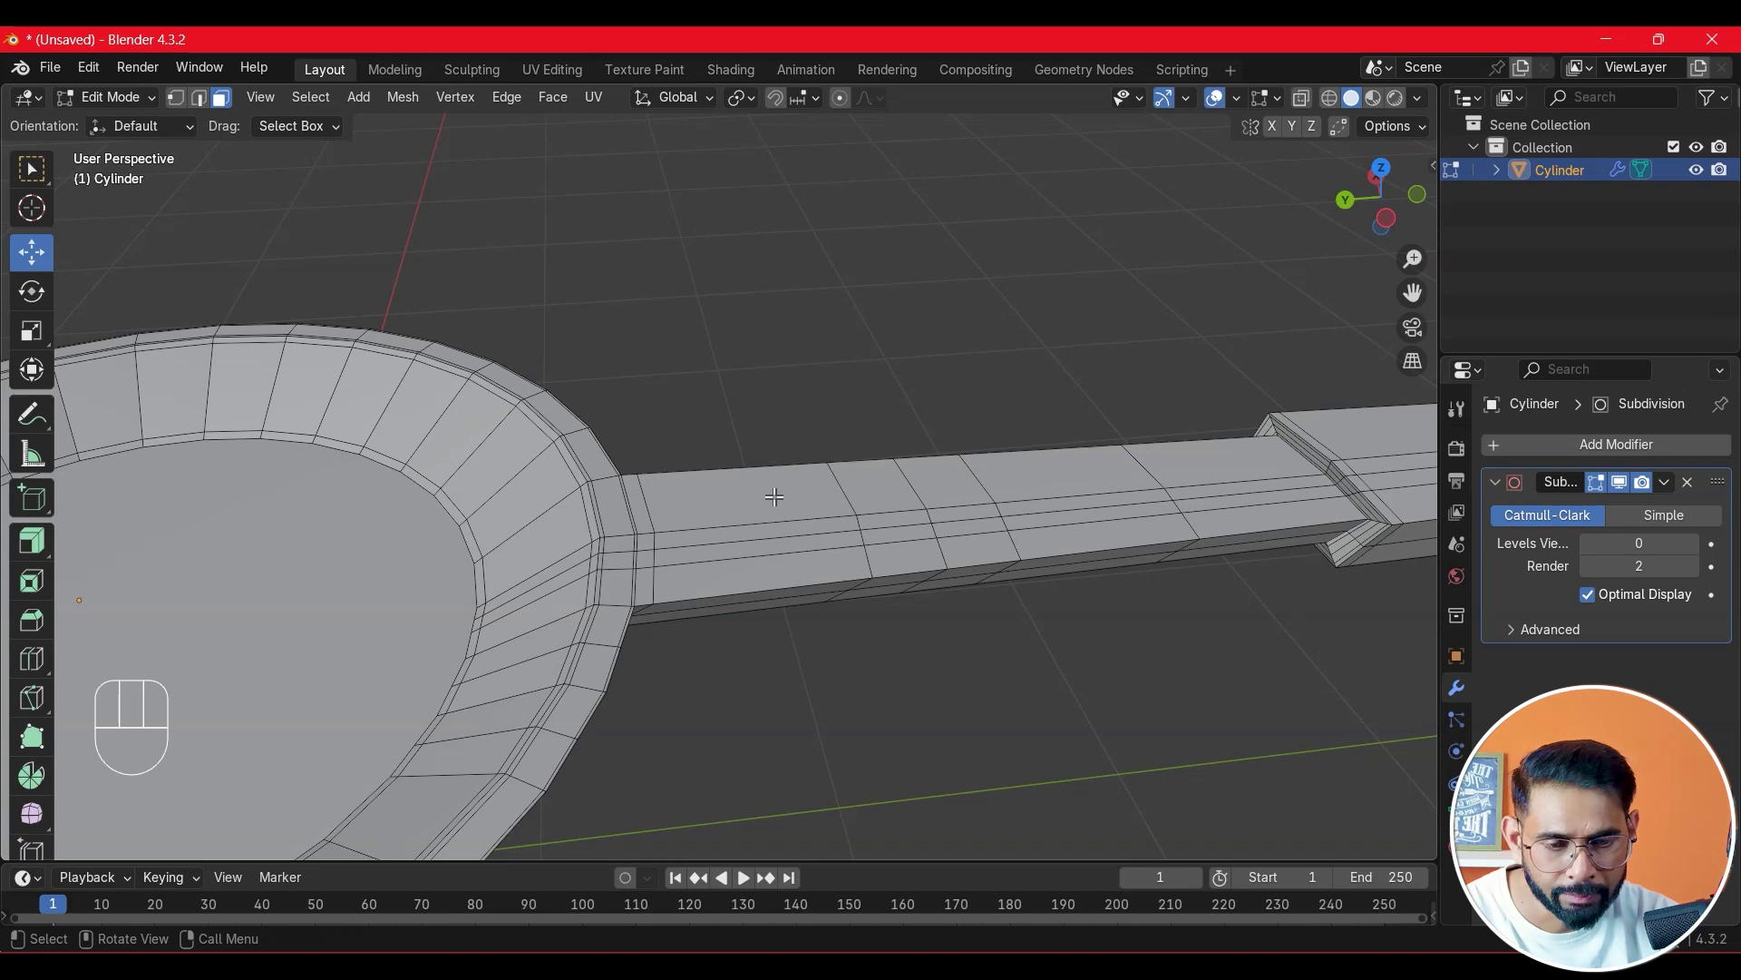
{"action": "left_click", "coordinate": [775, 523]}
{"action": "left_click", "coordinate": [785, 532], "text": "shift"}
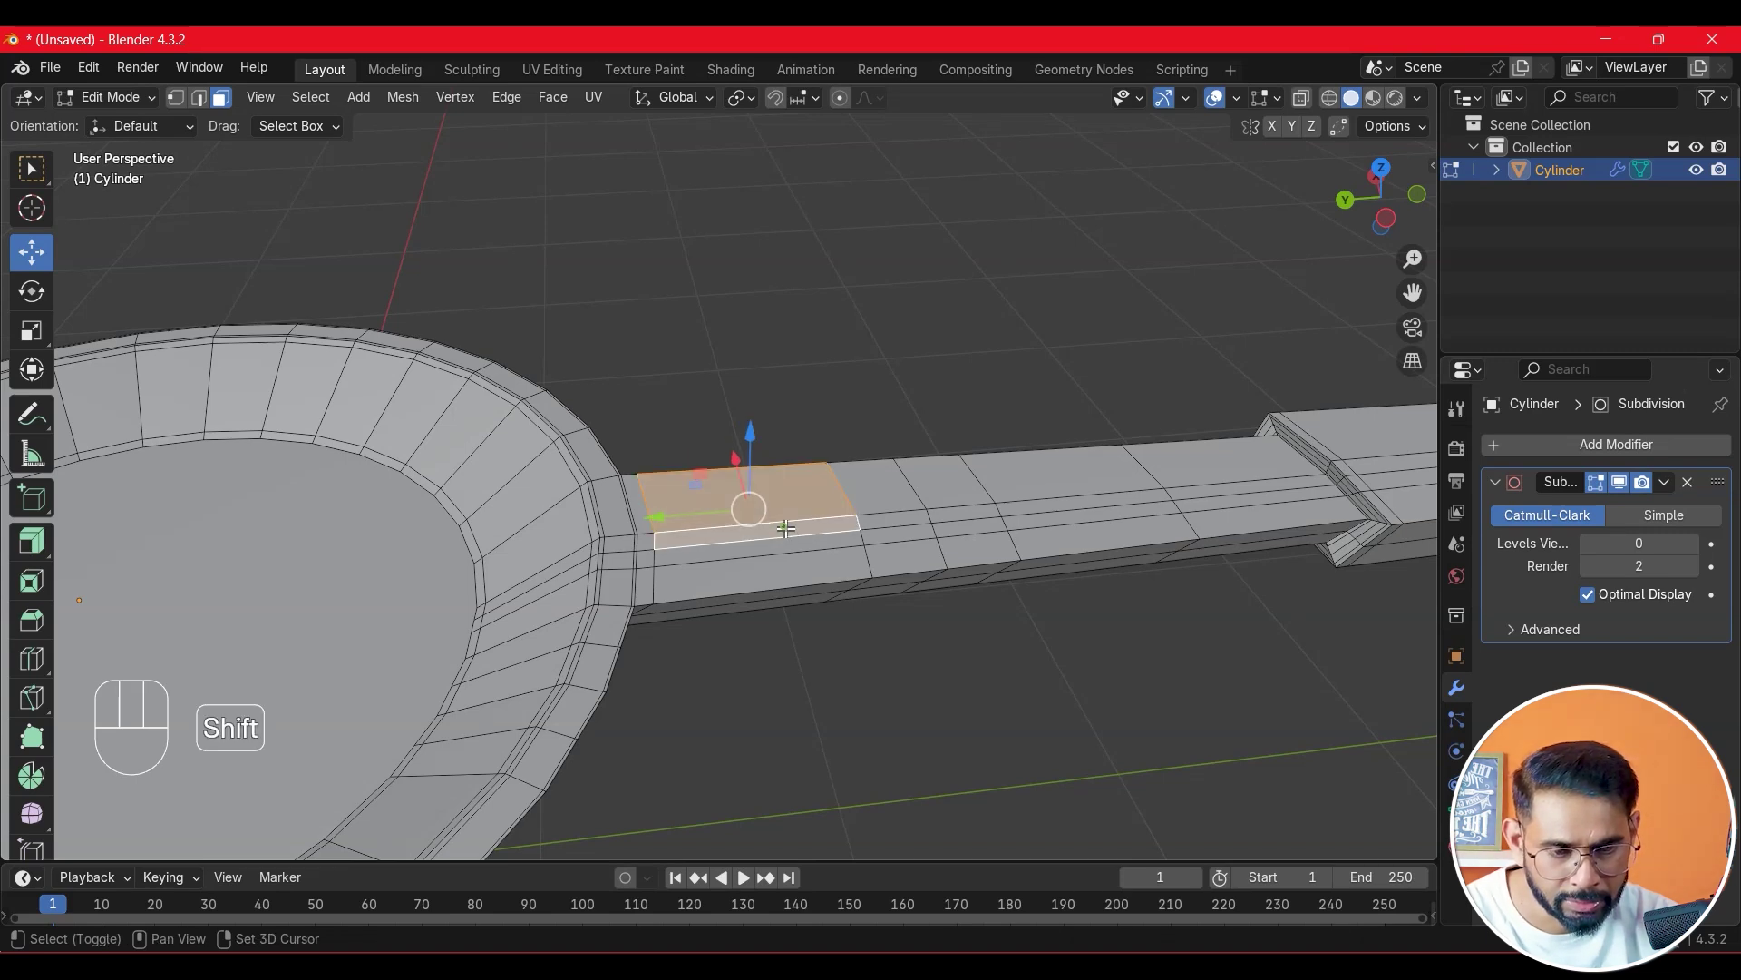
{"action": "left_click", "coordinate": [797, 566], "text": "shift"}
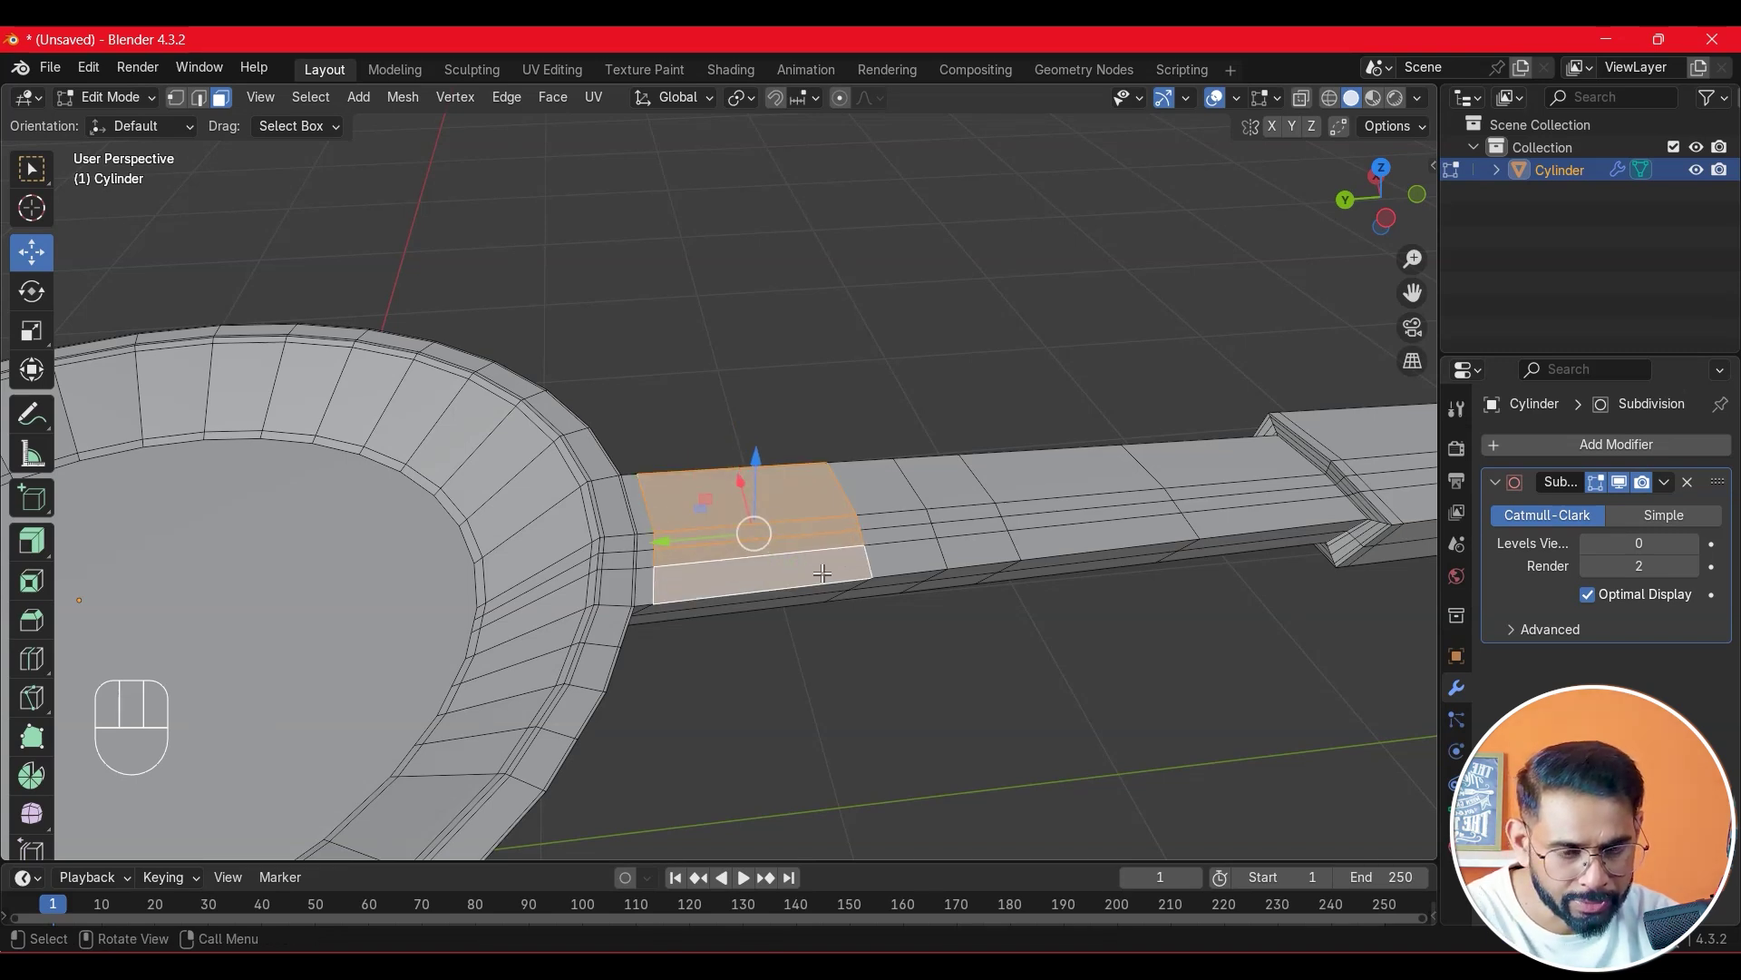
{"action": "key", "text": "i"}
{"action": "left_click", "coordinate": [876, 591]}
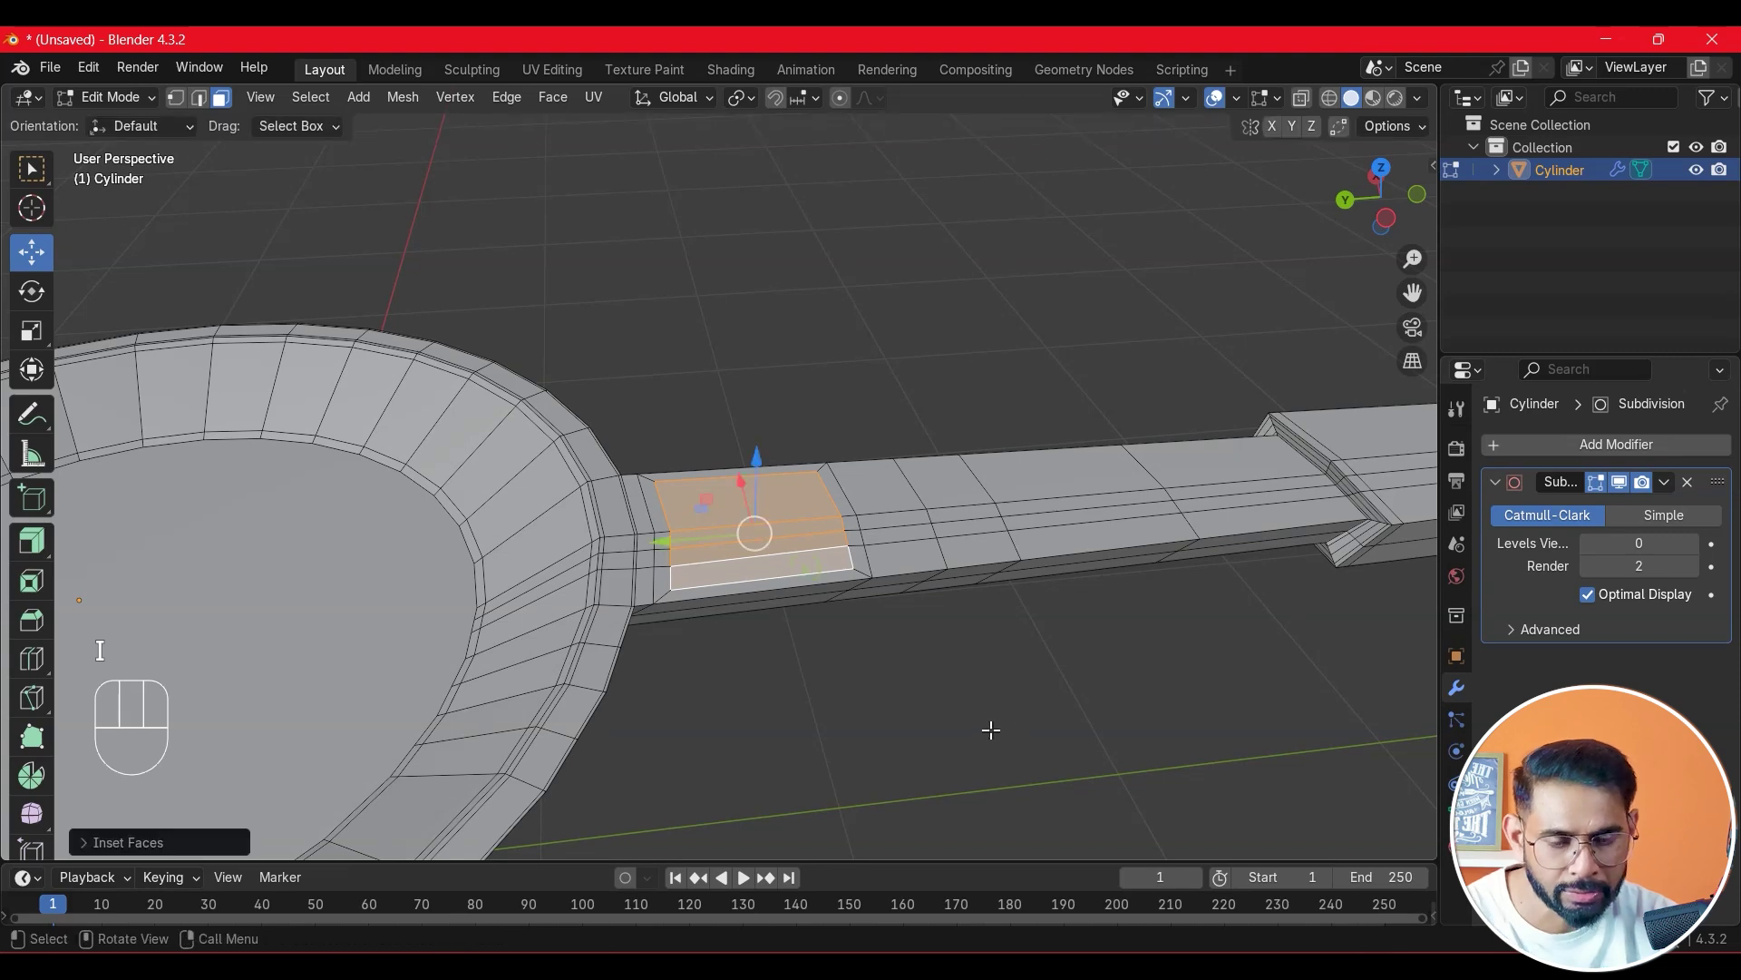
- Extrude the inset faces about 0.03 m down into the handle to form a recess, and clear the selection
{"action": "key", "text": "e"}
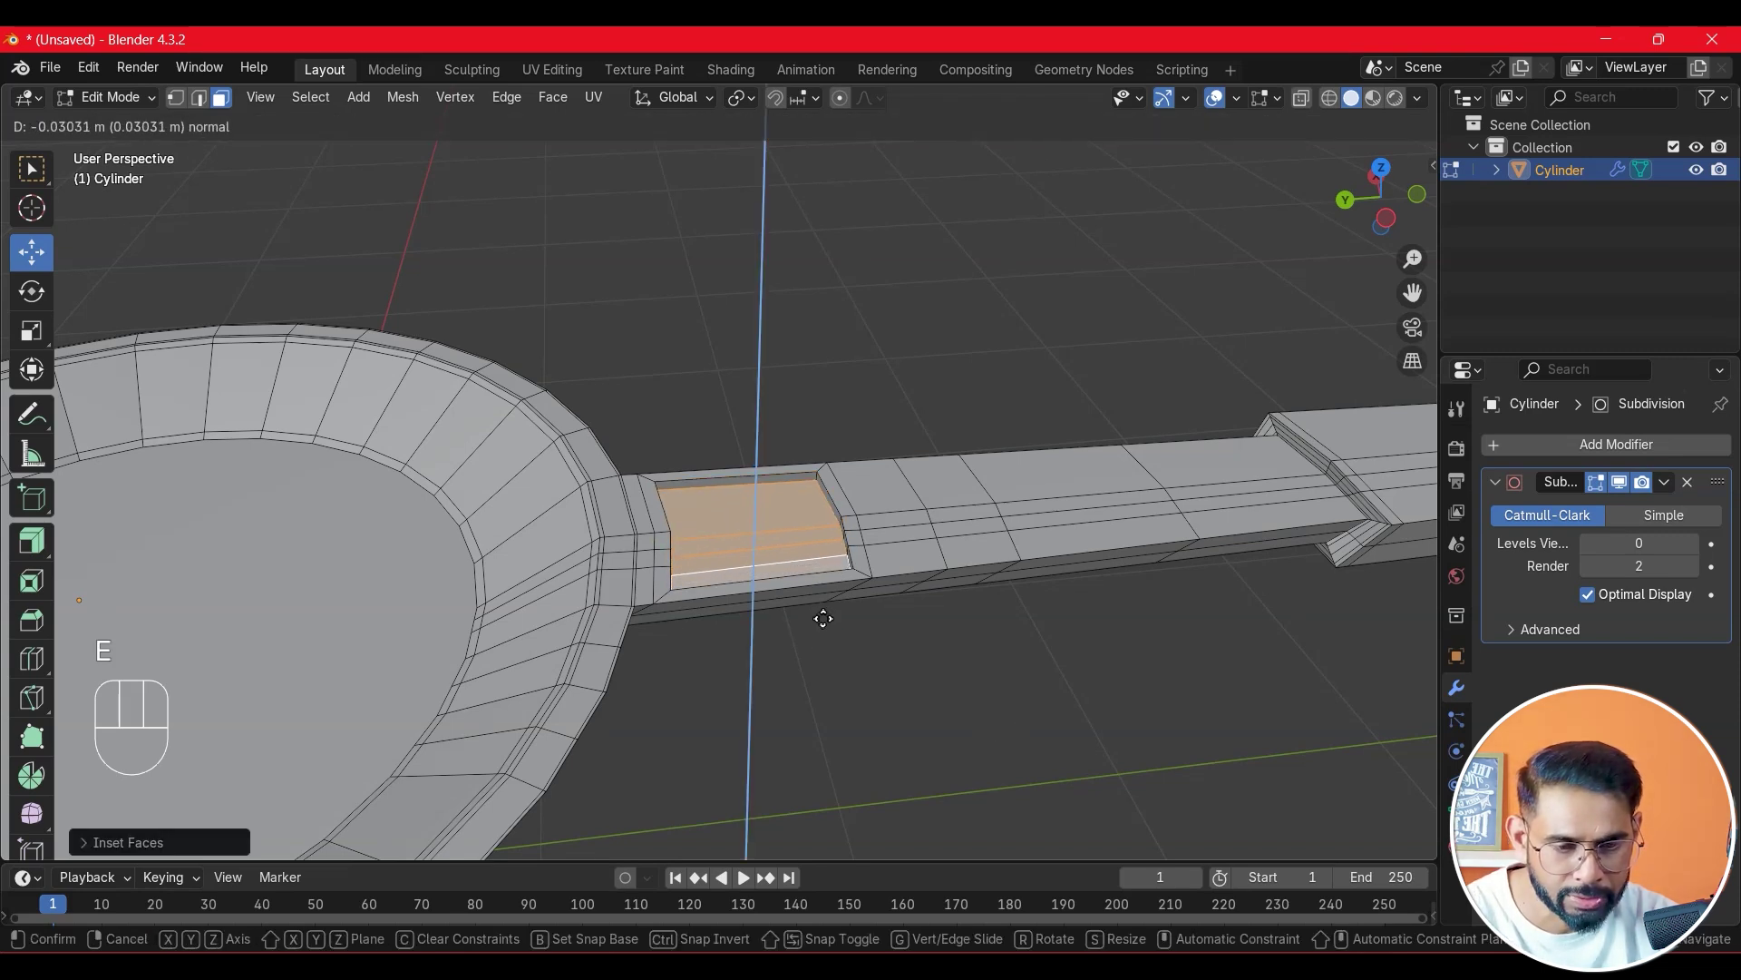
{"action": "left_click", "coordinate": [824, 619]}
{"action": "left_click", "coordinate": [896, 659]}
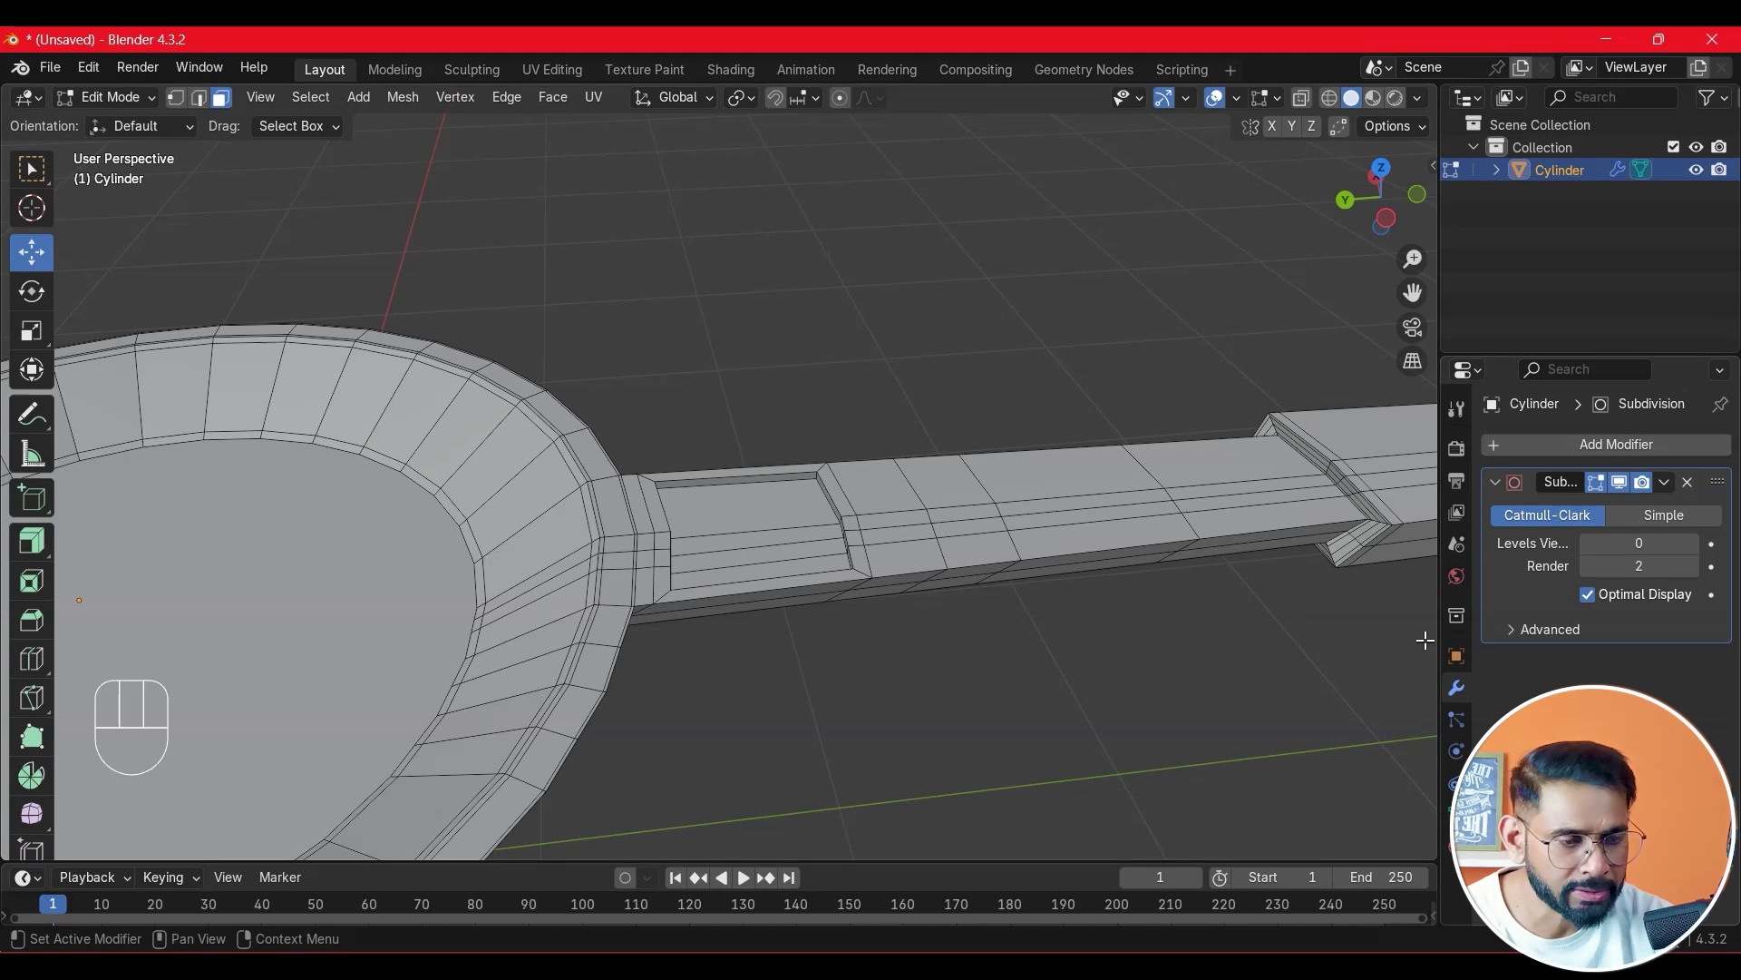
- Return to Object Mode and set the Subdivision modifier's viewport level to 3
{"action": "key", "text": "Tab"}
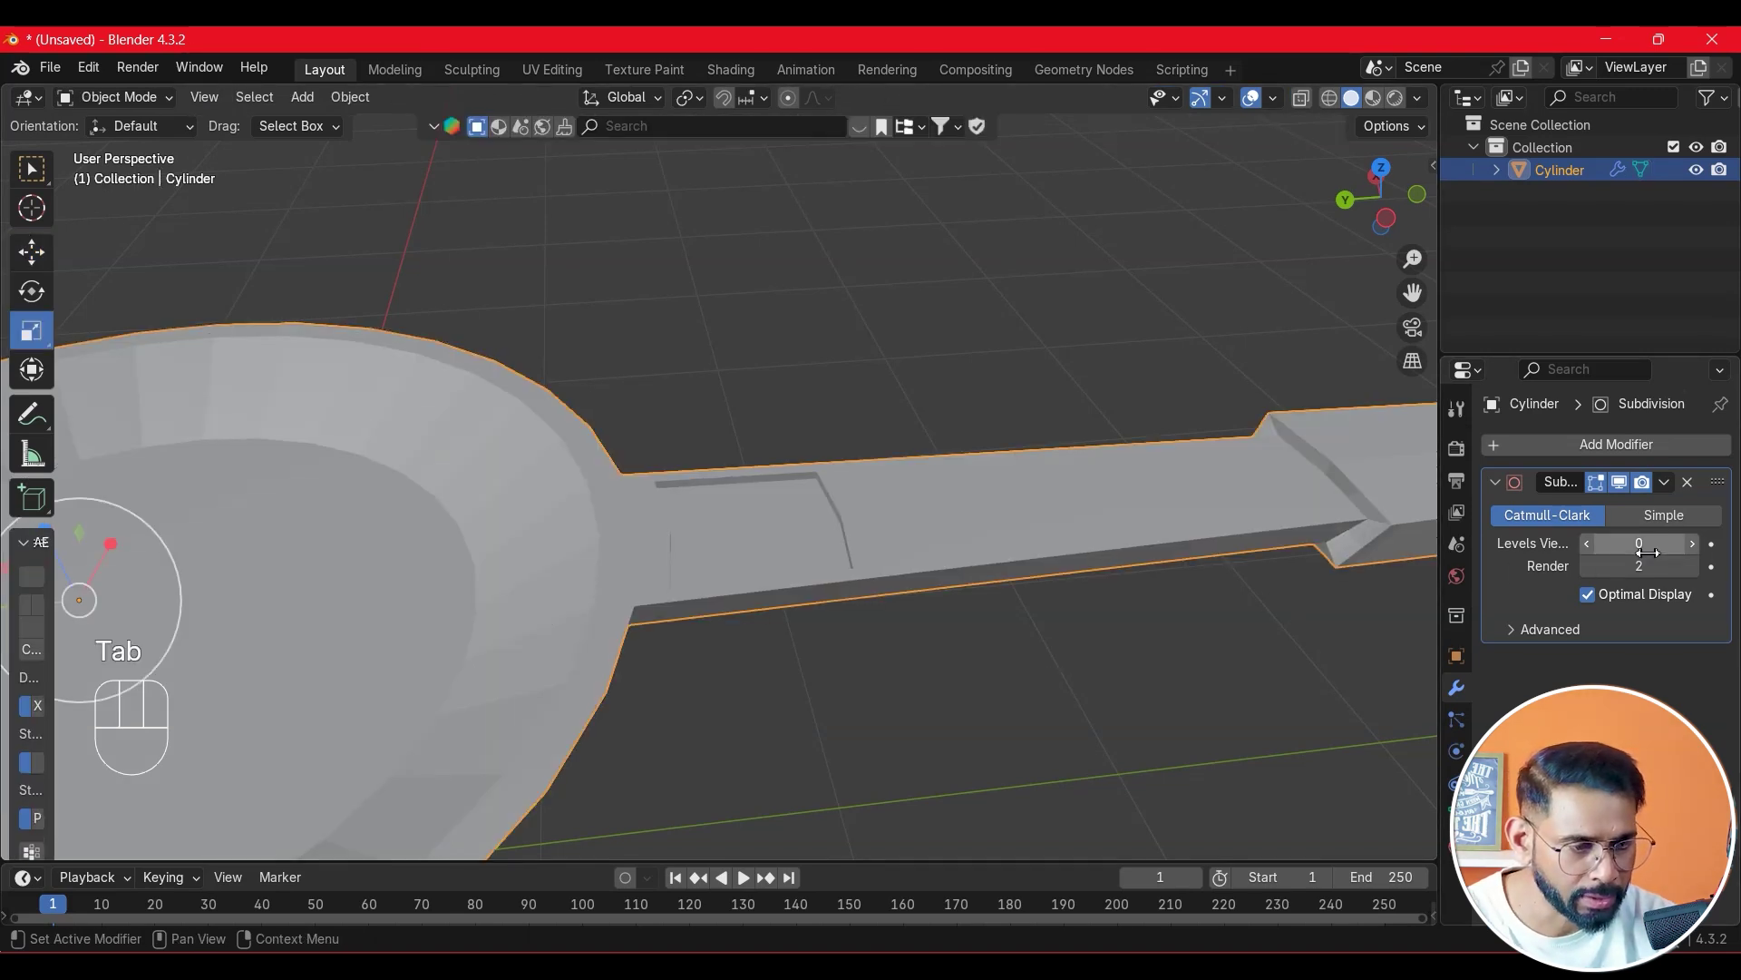
{"action": "left_click", "coordinate": [1648, 552]}
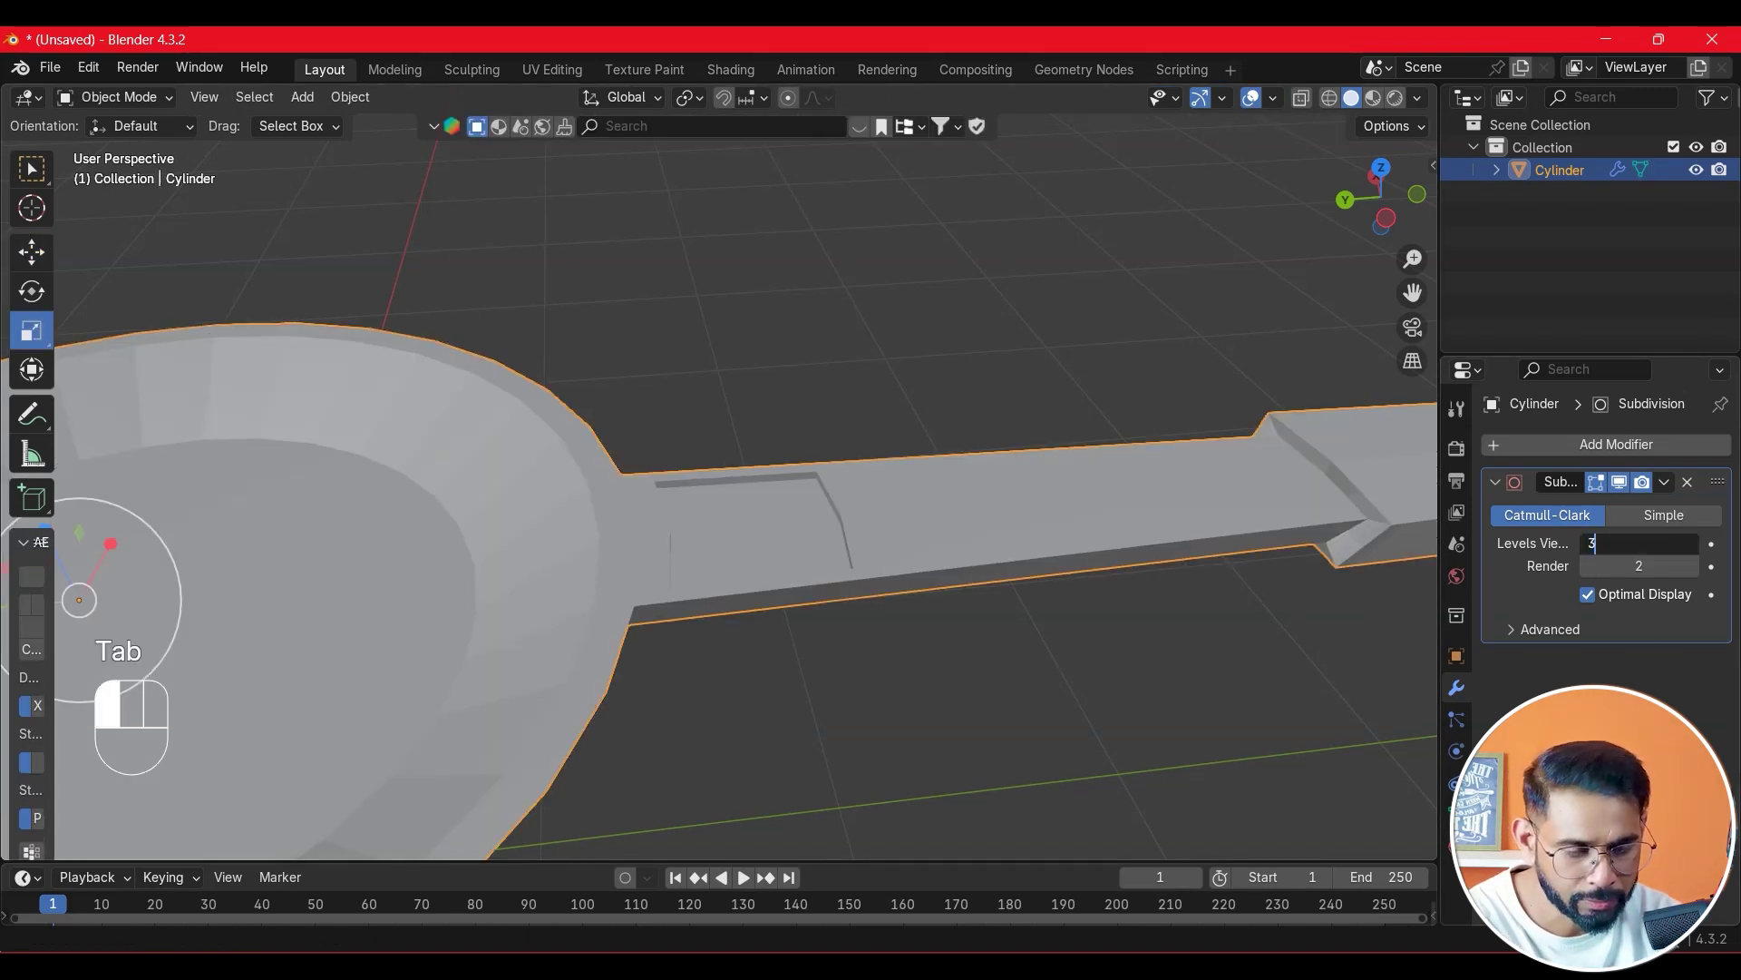
{"action": "key", "text": "Return"}
- Examine the smoothed pan, its handle recess and the grip from several angles and distances
{"action": "scroll", "coordinate": [998, 664], "scroll_direction": "down", "scroll_amount": 5}
{"action": "mouse_move", "coordinate": [924, 660]}
{"action": "middle_mouse_down"}
{"action": "mouse_move", "coordinate": [927, 684]}
{"action": "mouse_move", "coordinate": [801, 637]}
{"action": "mouse_move", "coordinate": [967, 681]}
{"action": "mouse_move", "coordinate": [902, 639]}
{"action": "middle_mouse_up"}
{"action": "scroll", "coordinate": [1016, 678], "scroll_direction": "up", "scroll_amount": 1}
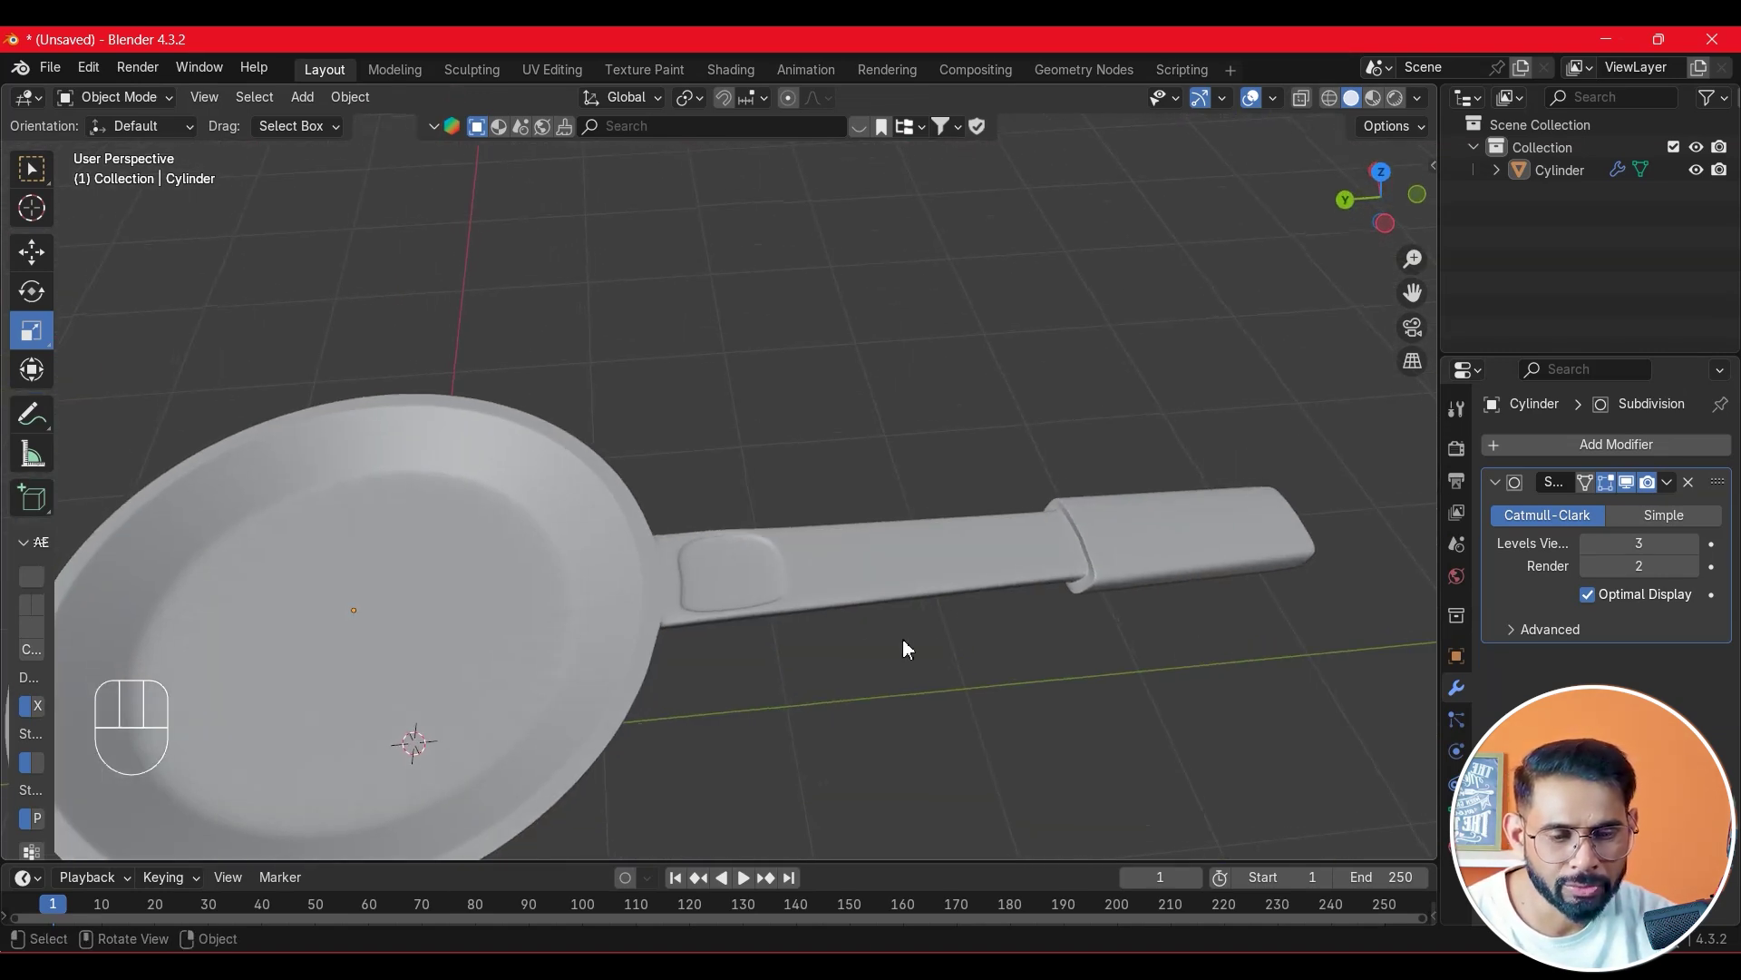
{"action": "scroll", "coordinate": [785, 581], "scroll_direction": "down", "scroll_amount": 3}
{"action": "mouse_move", "coordinate": [786, 570]}
{"action": "middle_mouse_down"}
{"action": "mouse_move", "coordinate": [752, 510]}
{"action": "mouse_move", "coordinate": [766, 569]}
{"action": "middle_mouse_up"}
{"action": "scroll", "coordinate": [765, 569], "scroll_direction": "up", "scroll_amount": 2}
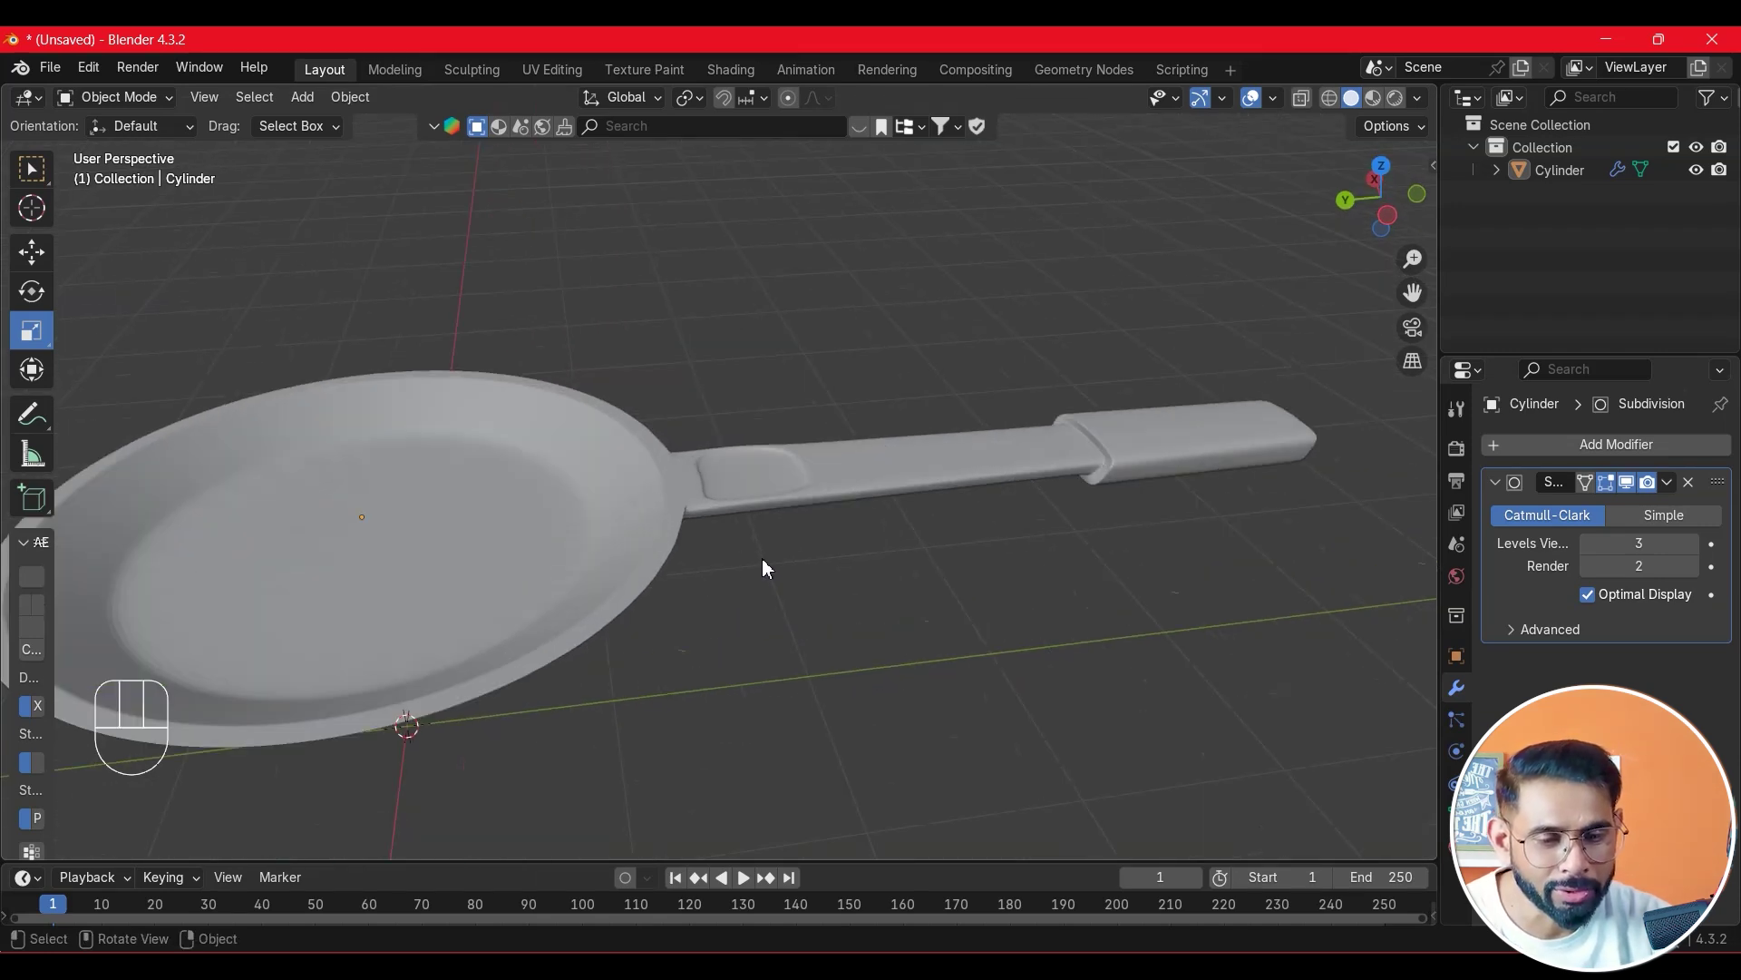
{"action": "scroll", "coordinate": [963, 791], "scroll_direction": "down", "scroll_amount": 4}
{"action": "mouse_move", "coordinate": [677, 672]}
{"action": "middle_mouse_down"}
{"action": "mouse_move", "coordinate": [665, 572]}
{"action": "mouse_move", "coordinate": [660, 676]}
{"action": "mouse_move", "coordinate": [684, 684]}
{"action": "mouse_move", "coordinate": [655, 686]}
{"action": "middle_mouse_up"}
{"action": "scroll", "coordinate": [895, 669], "scroll_direction": "up", "scroll_amount": 2}
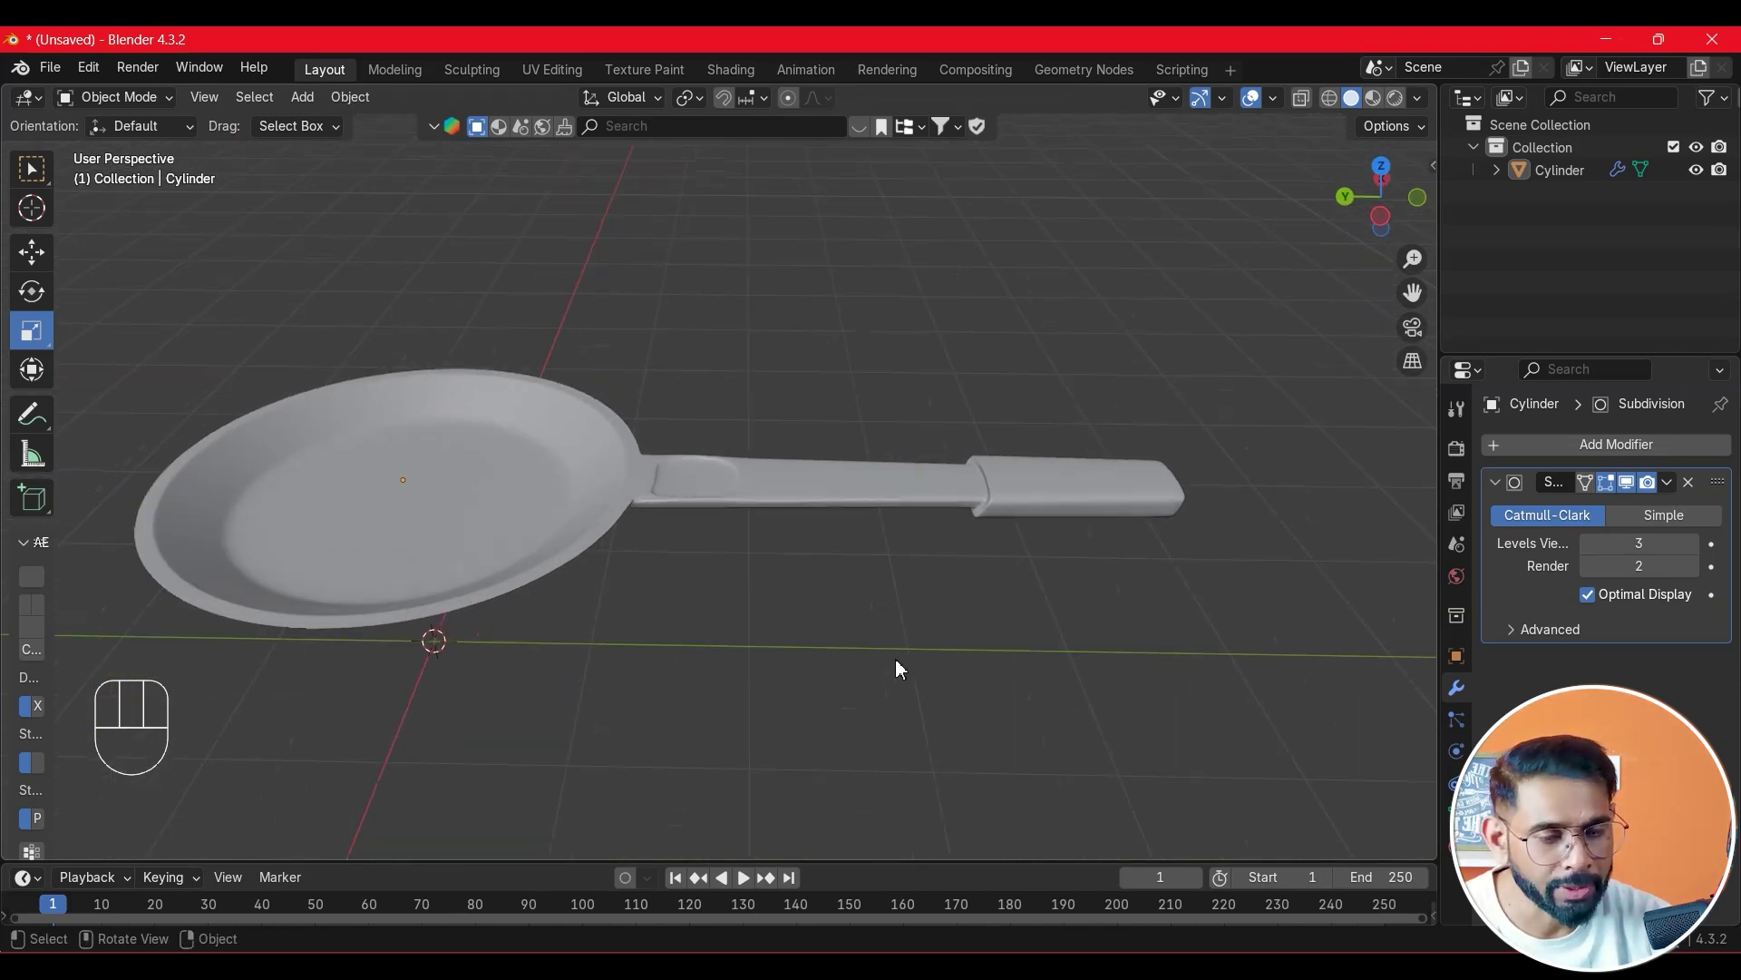
{"action": "scroll", "coordinate": [1025, 556], "scroll_direction": "up", "scroll_amount": 1}
{"action": "scroll", "coordinate": [905, 494], "scroll_direction": "down", "scroll_amount": 5}
{"action": "middle_click_drag", "start_coordinate": [840, 495], "coordinate": [887, 504]}
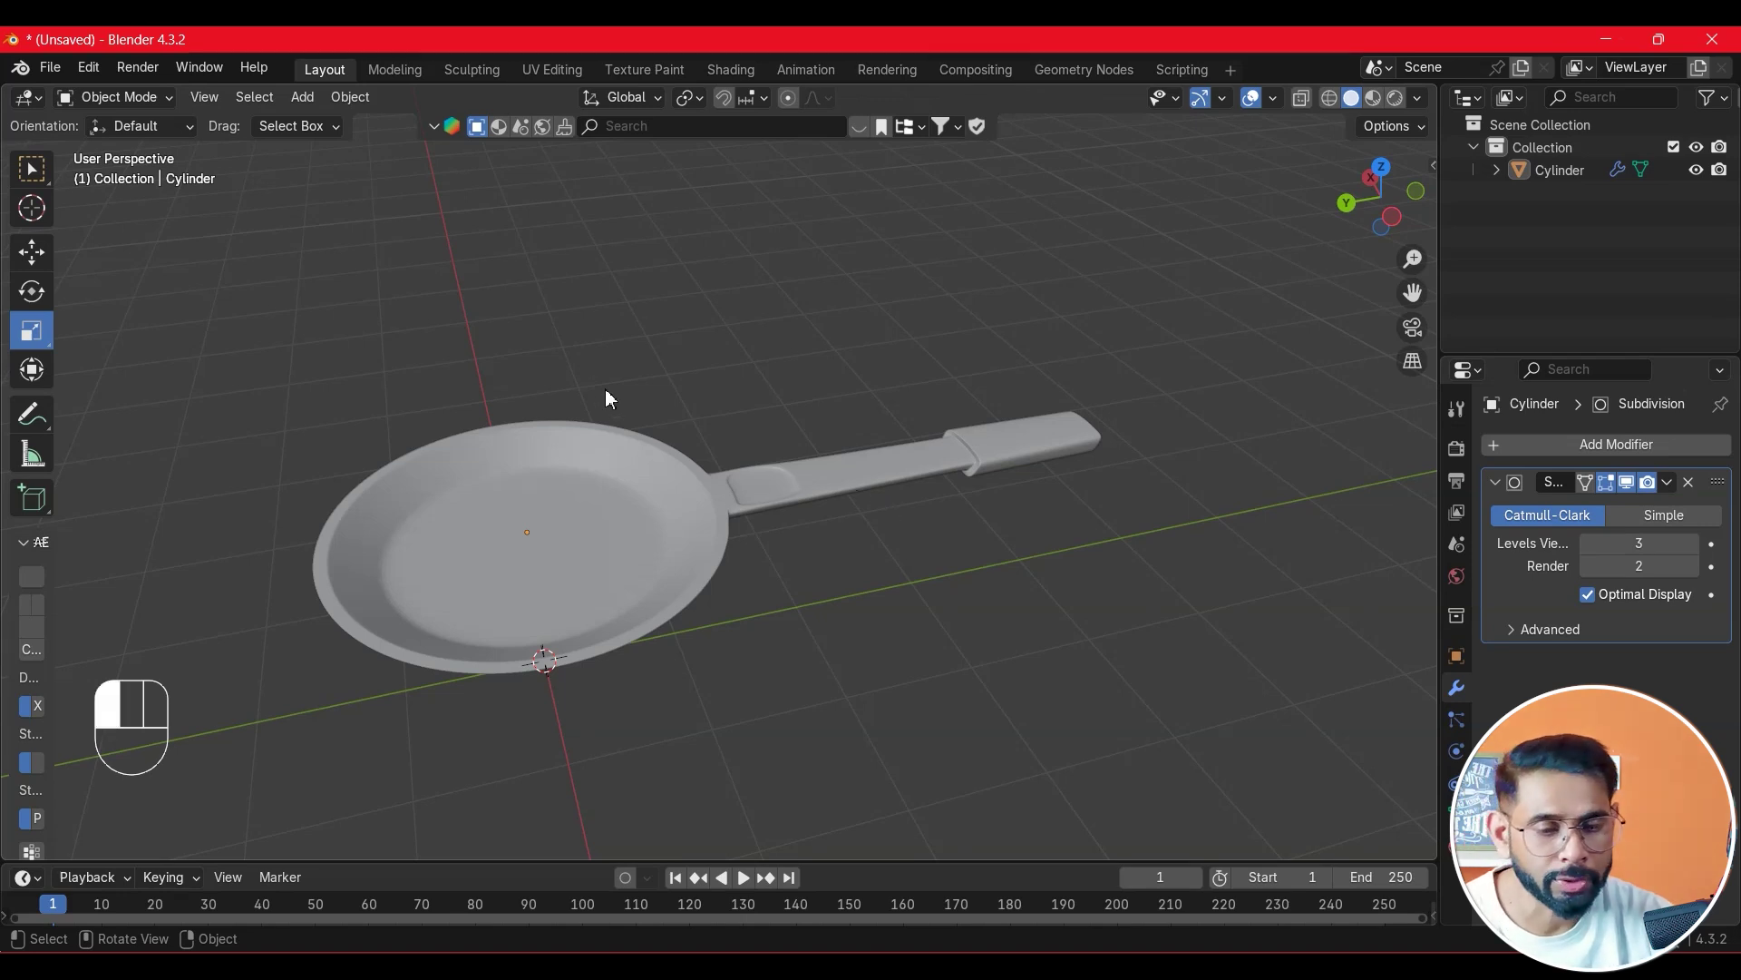
- Delete the default camera, cube and light from the new scene
{"action": "key", "text": "a"}
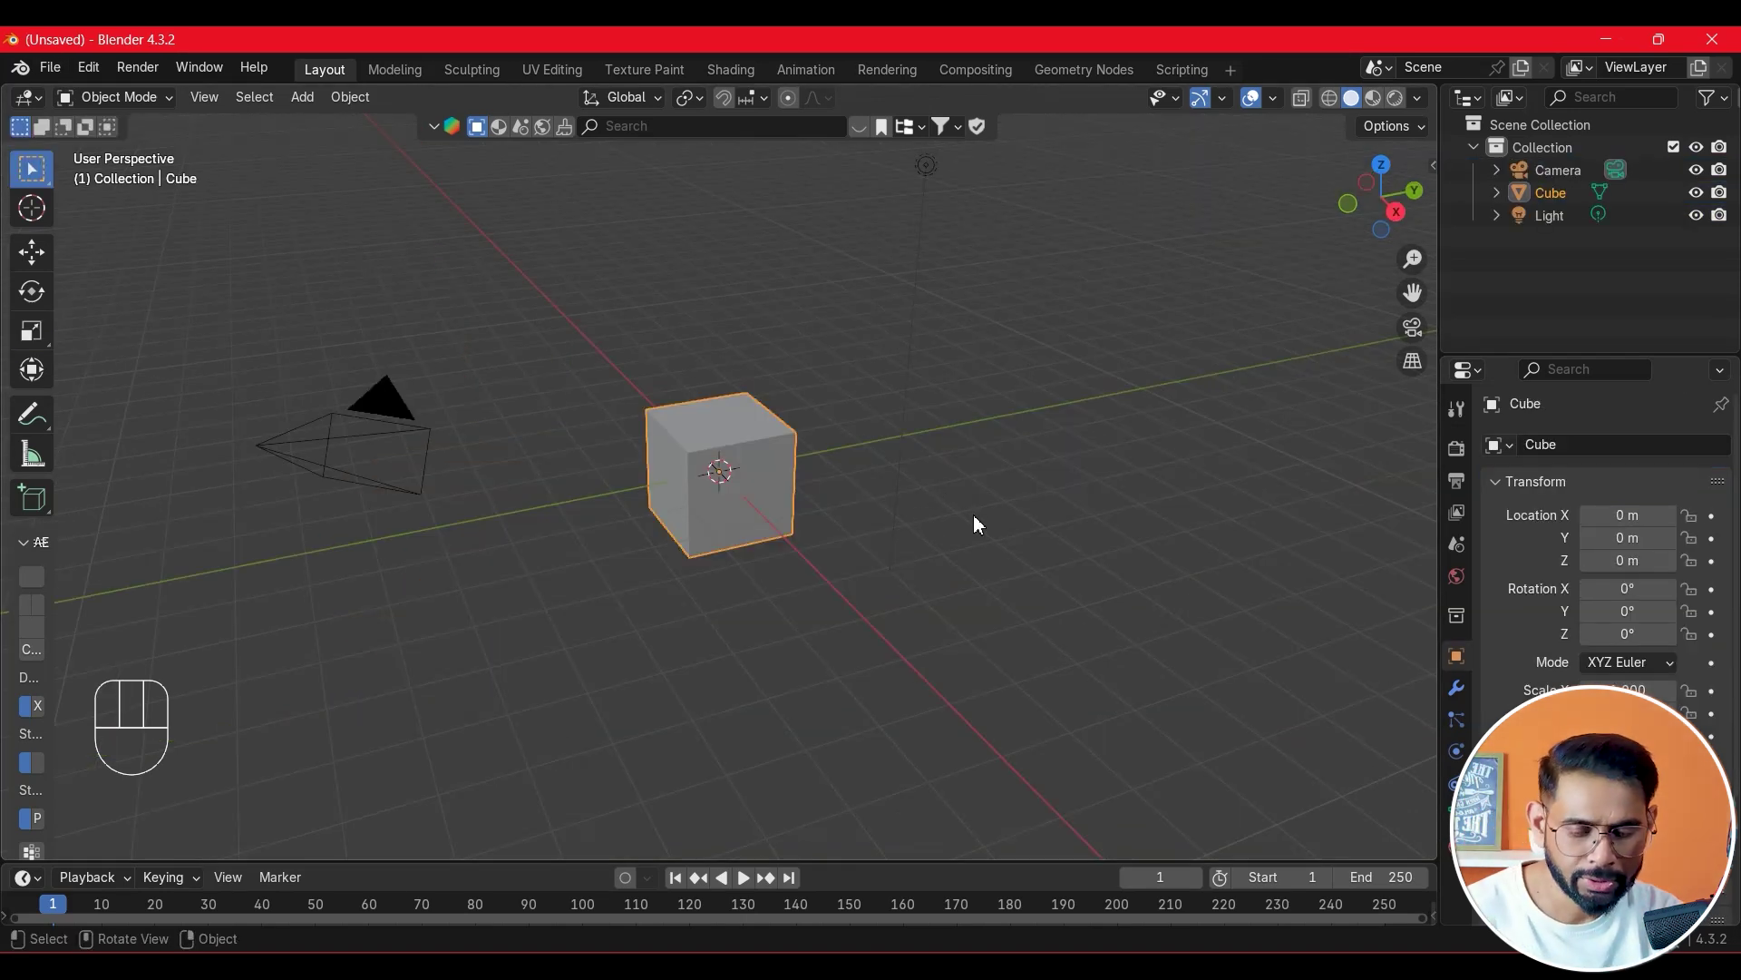
{"action": "key", "text": "a"}
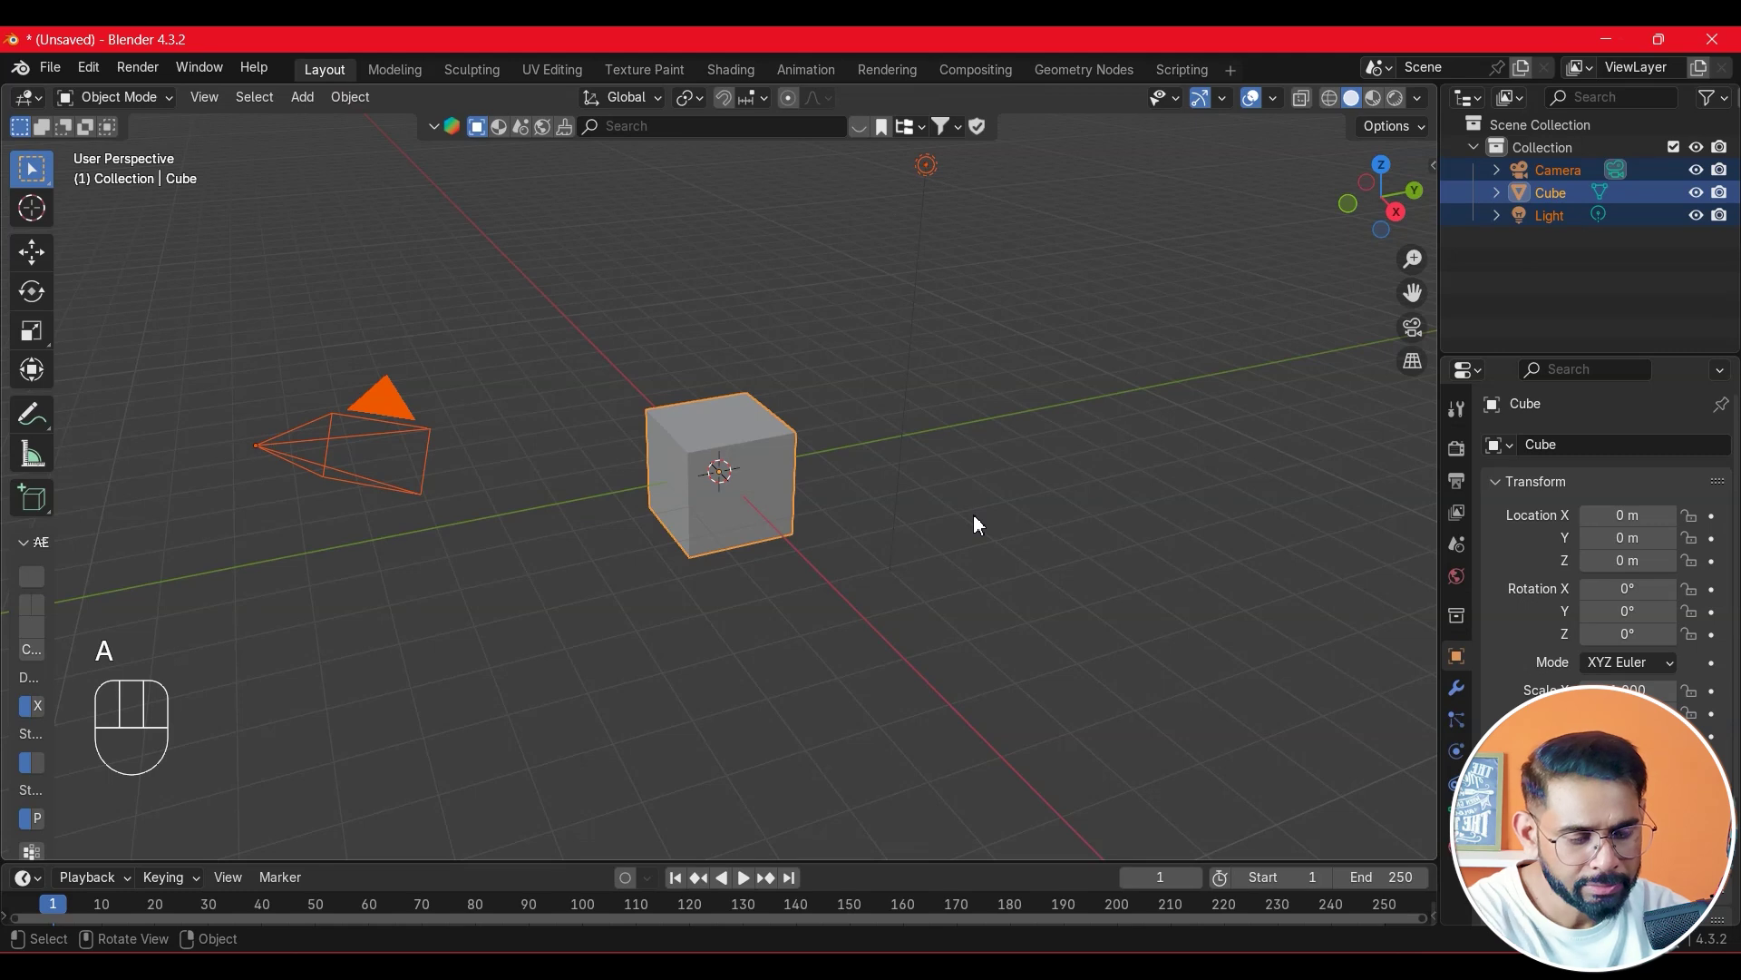
{"action": "key", "text": "Delete"}
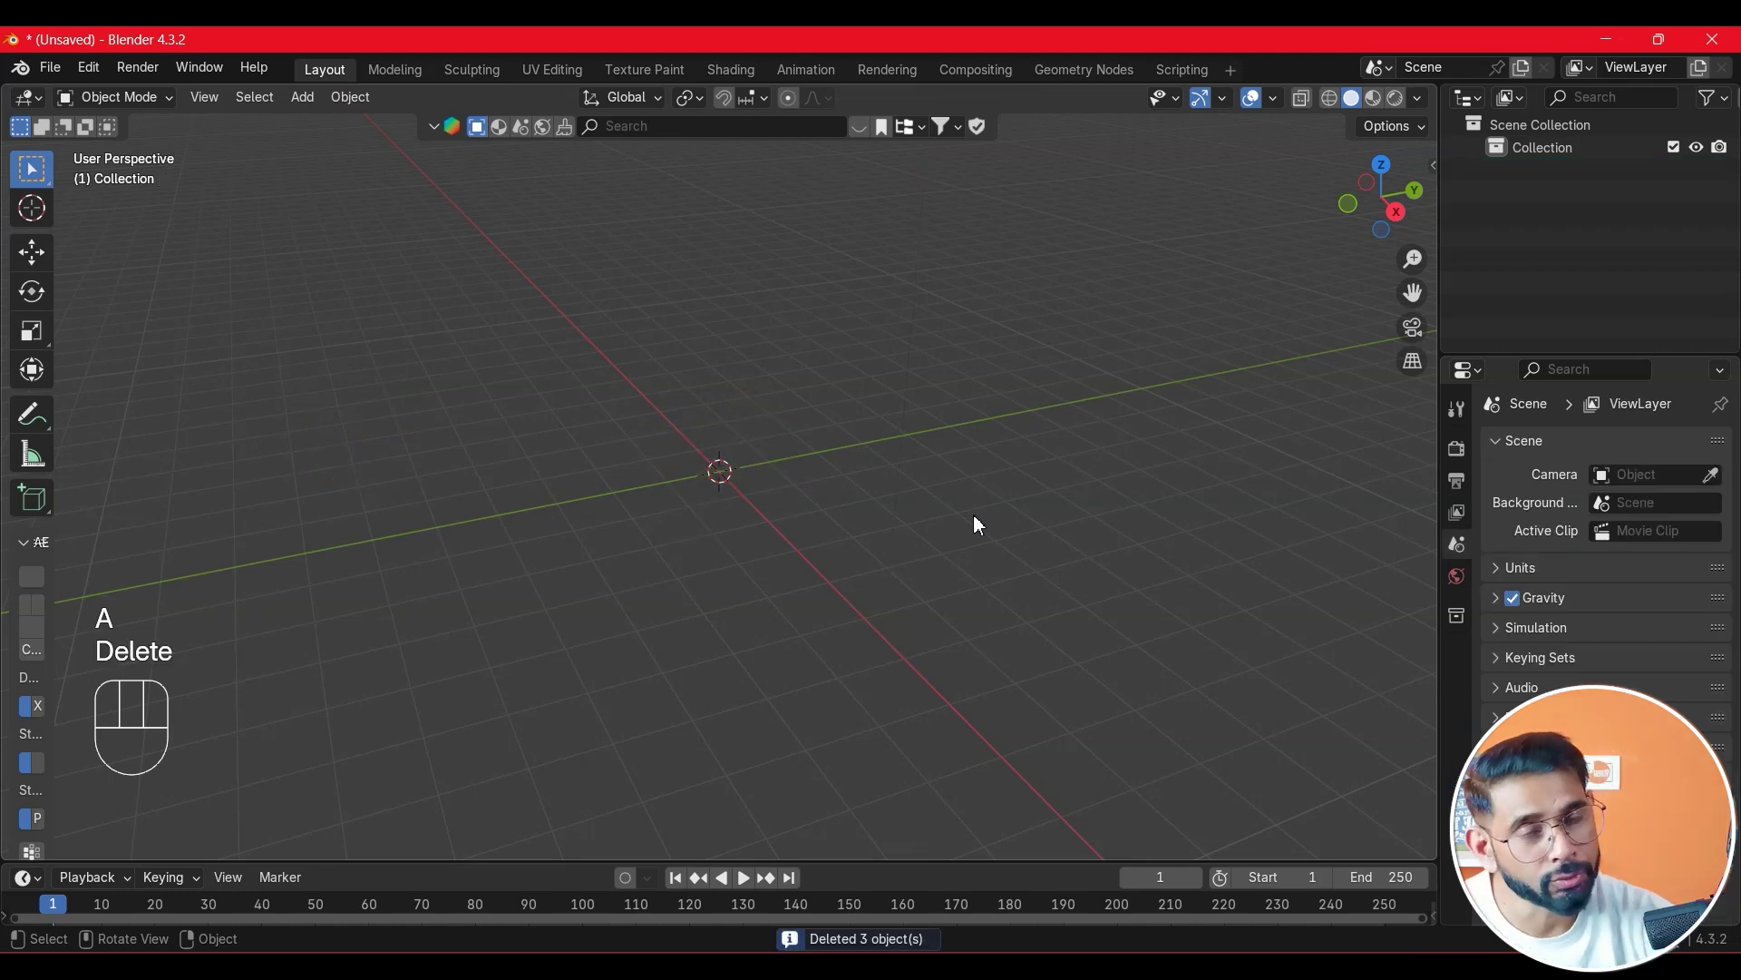
- Add a cylinder mesh at the origin of the empty scene
{"action": "key", "text": "shift+a"}
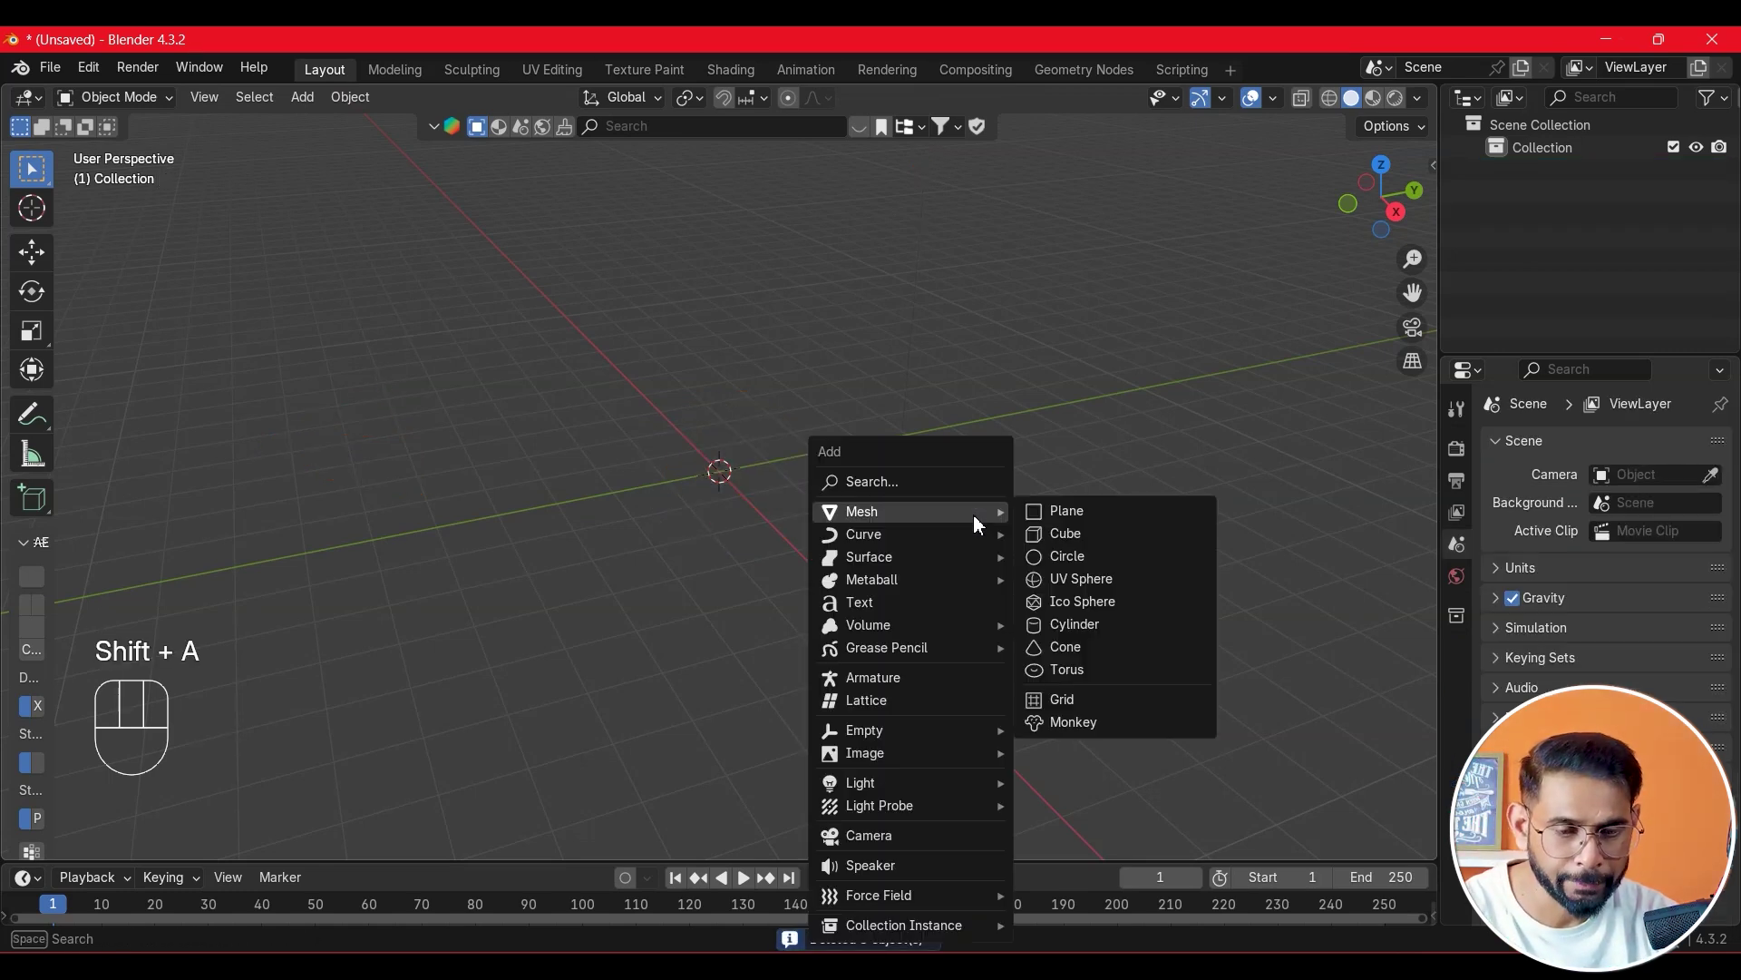
{"action": "mouse_move", "coordinate": [869, 510]}
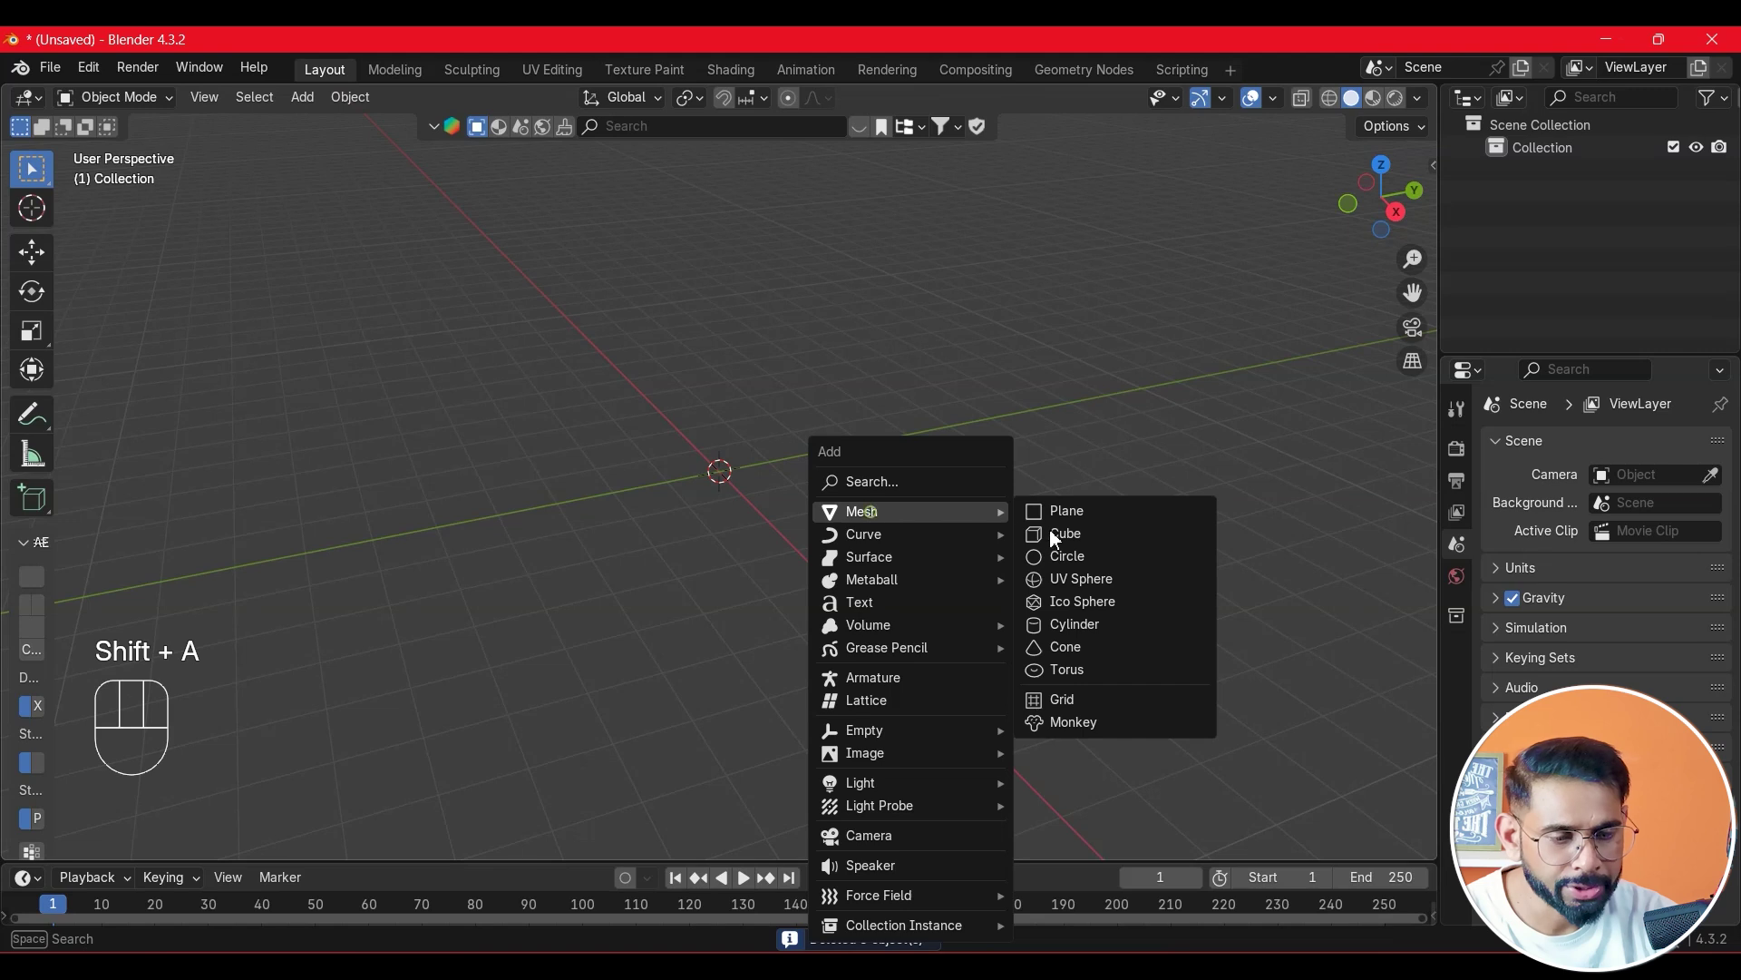
{"action": "left_click", "coordinate": [1079, 624]}
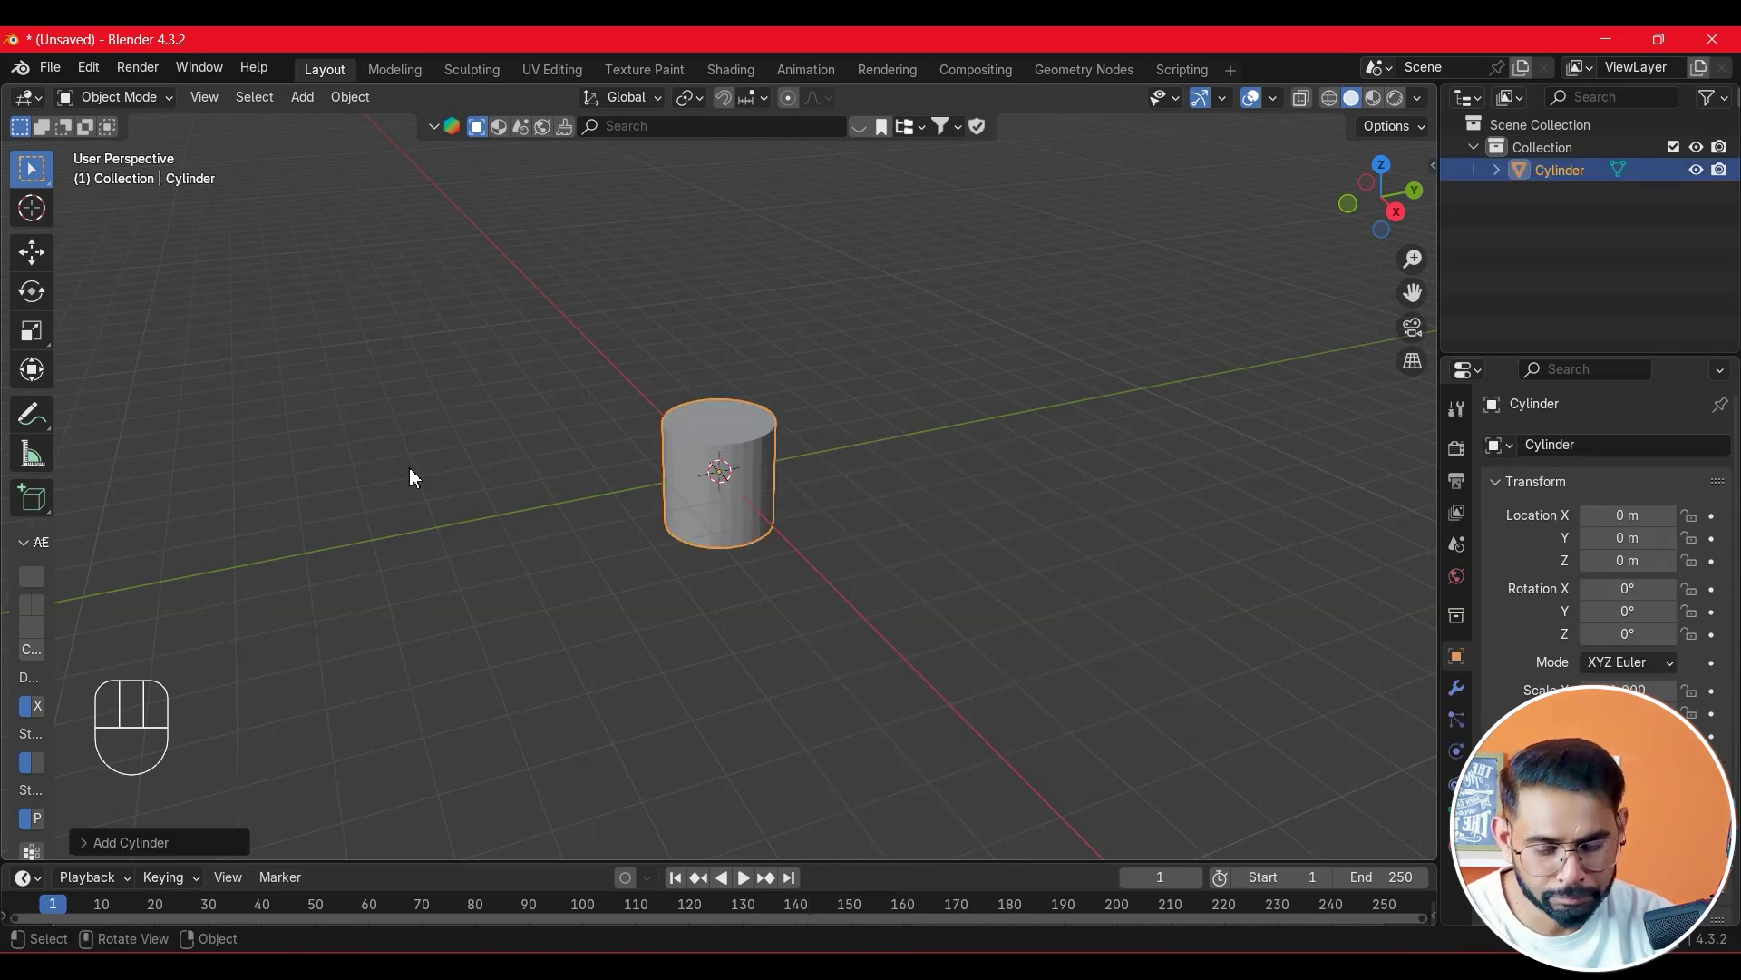
- Raise the cylinder along Z to about 1.49 m above the grid origin
{"action": "left_click", "coordinate": [31, 254]}
{"action": "left_click_drag", "start_coordinate": [730, 426], "coordinate": [731, 348]}
{"action": "scroll", "coordinate": [738, 439], "scroll_direction": "up", "scroll_amount": 5}
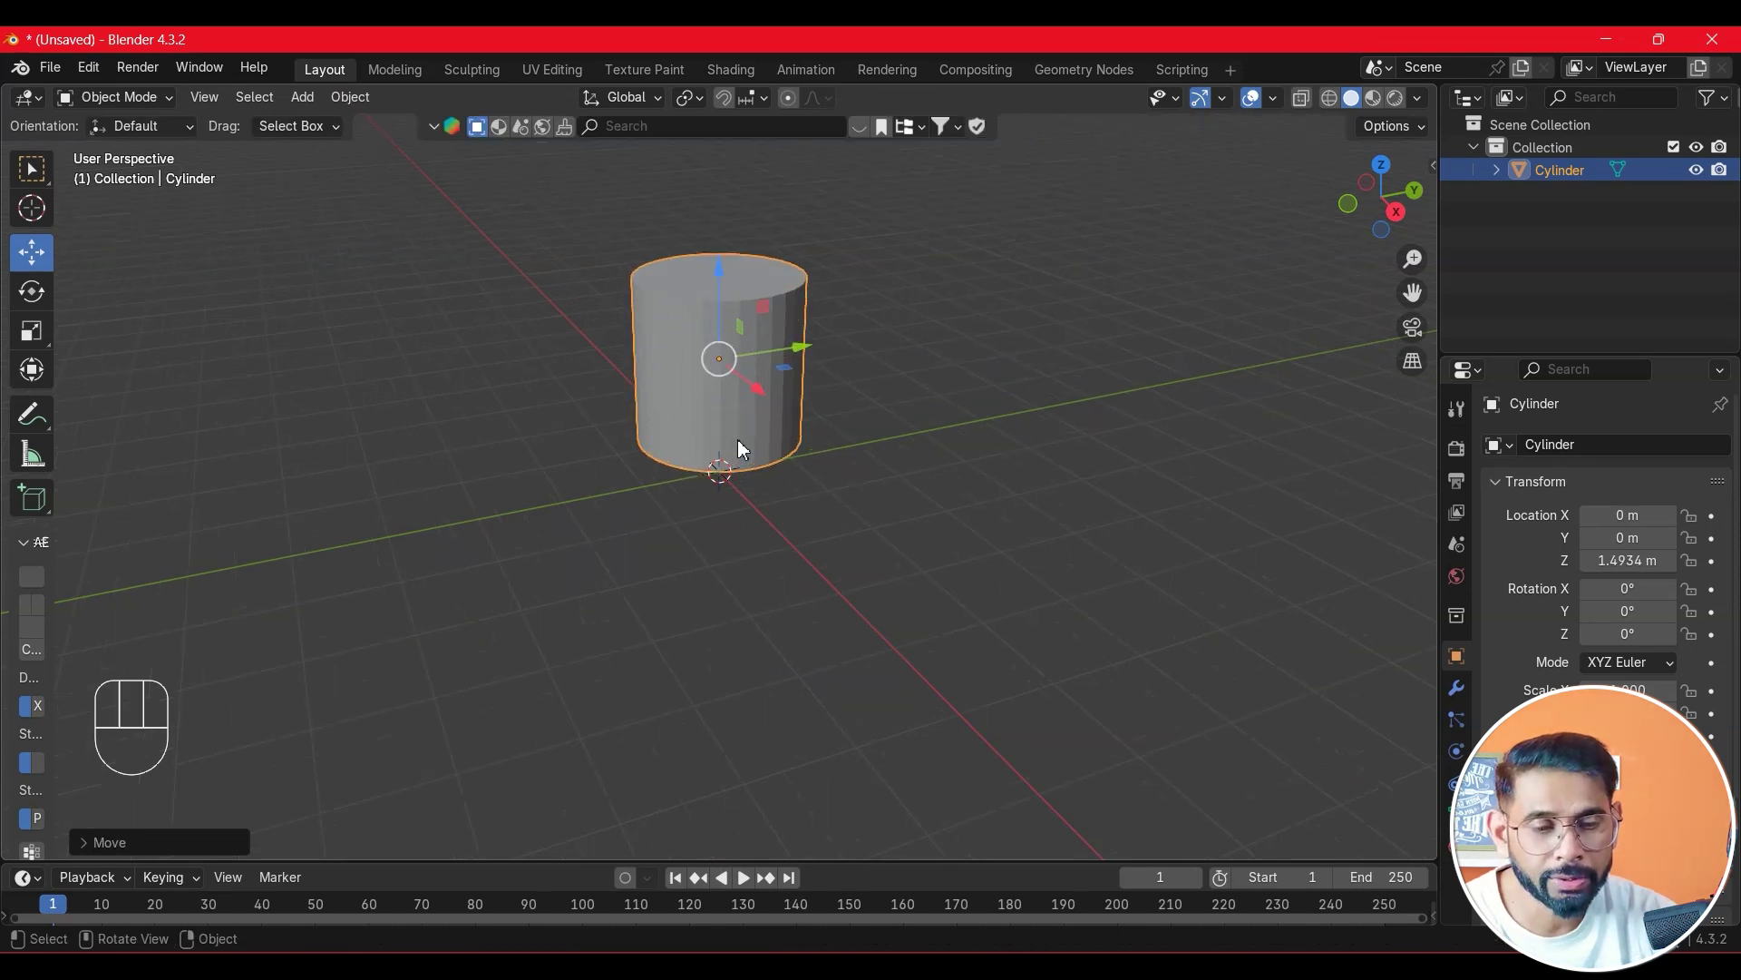
{"action": "middle_click_drag", "start_coordinate": [911, 292], "coordinate": [829, 356], "text": "shift"}
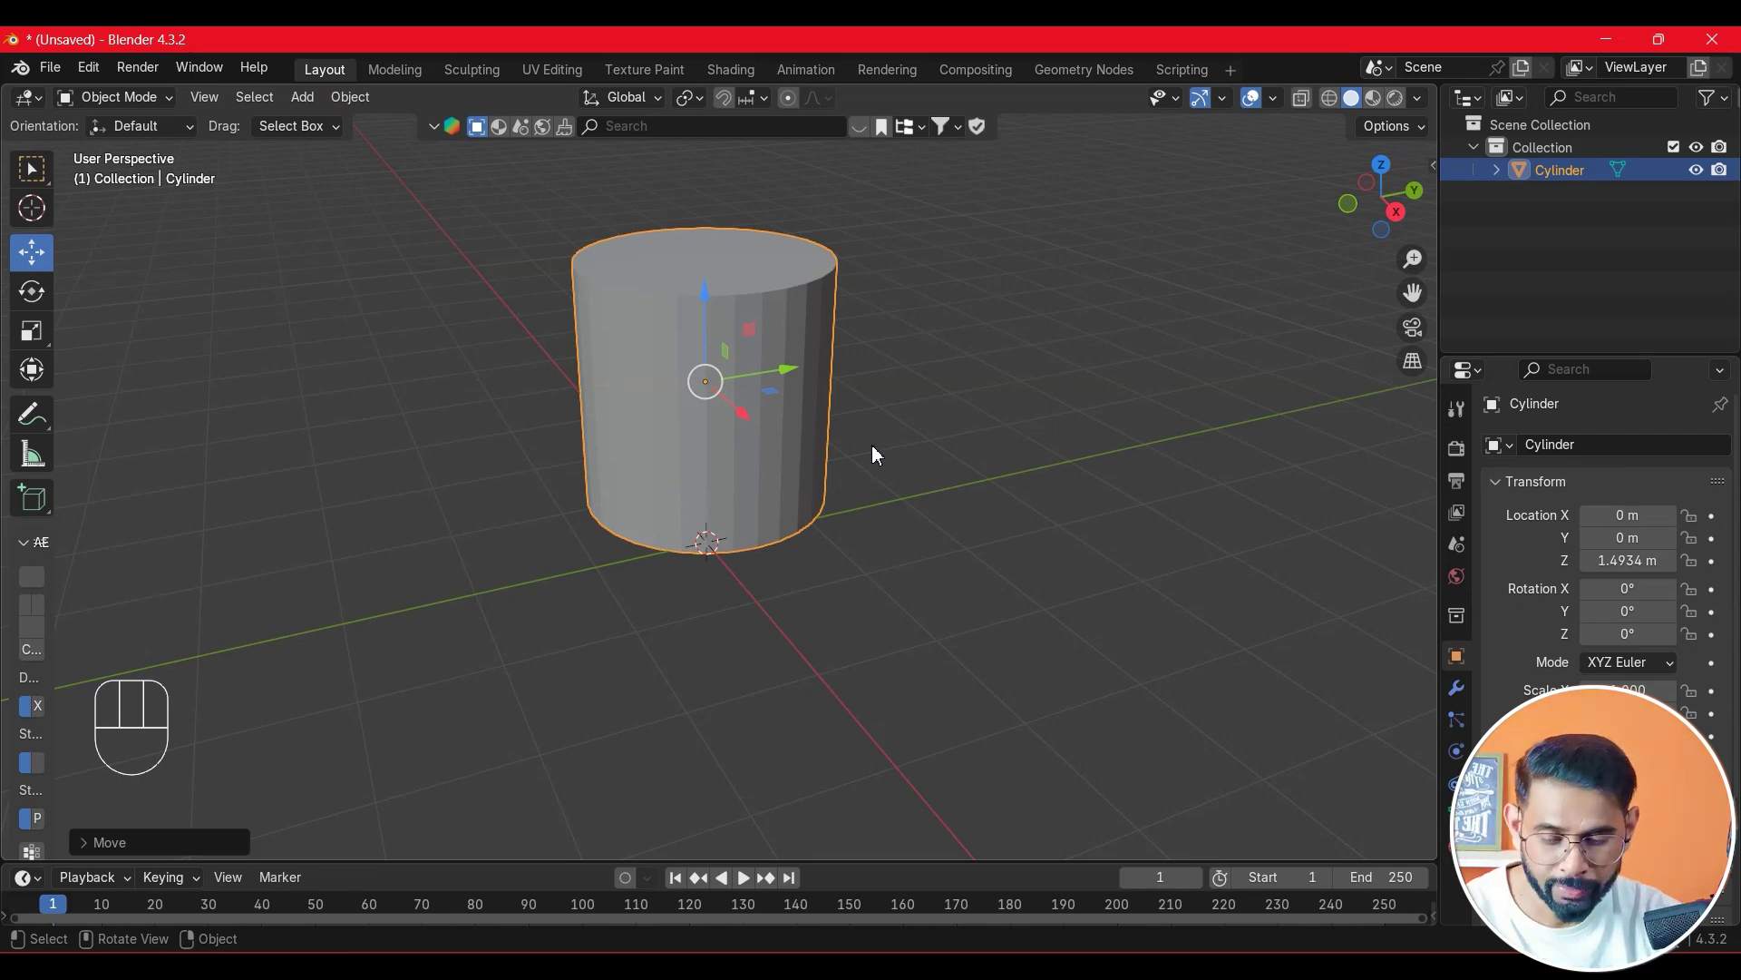
- Enter Edit Mode and add four evenly spaced horizontal loop cuts around the cylinder without sliding them
{"action": "key", "text": "Tab"}
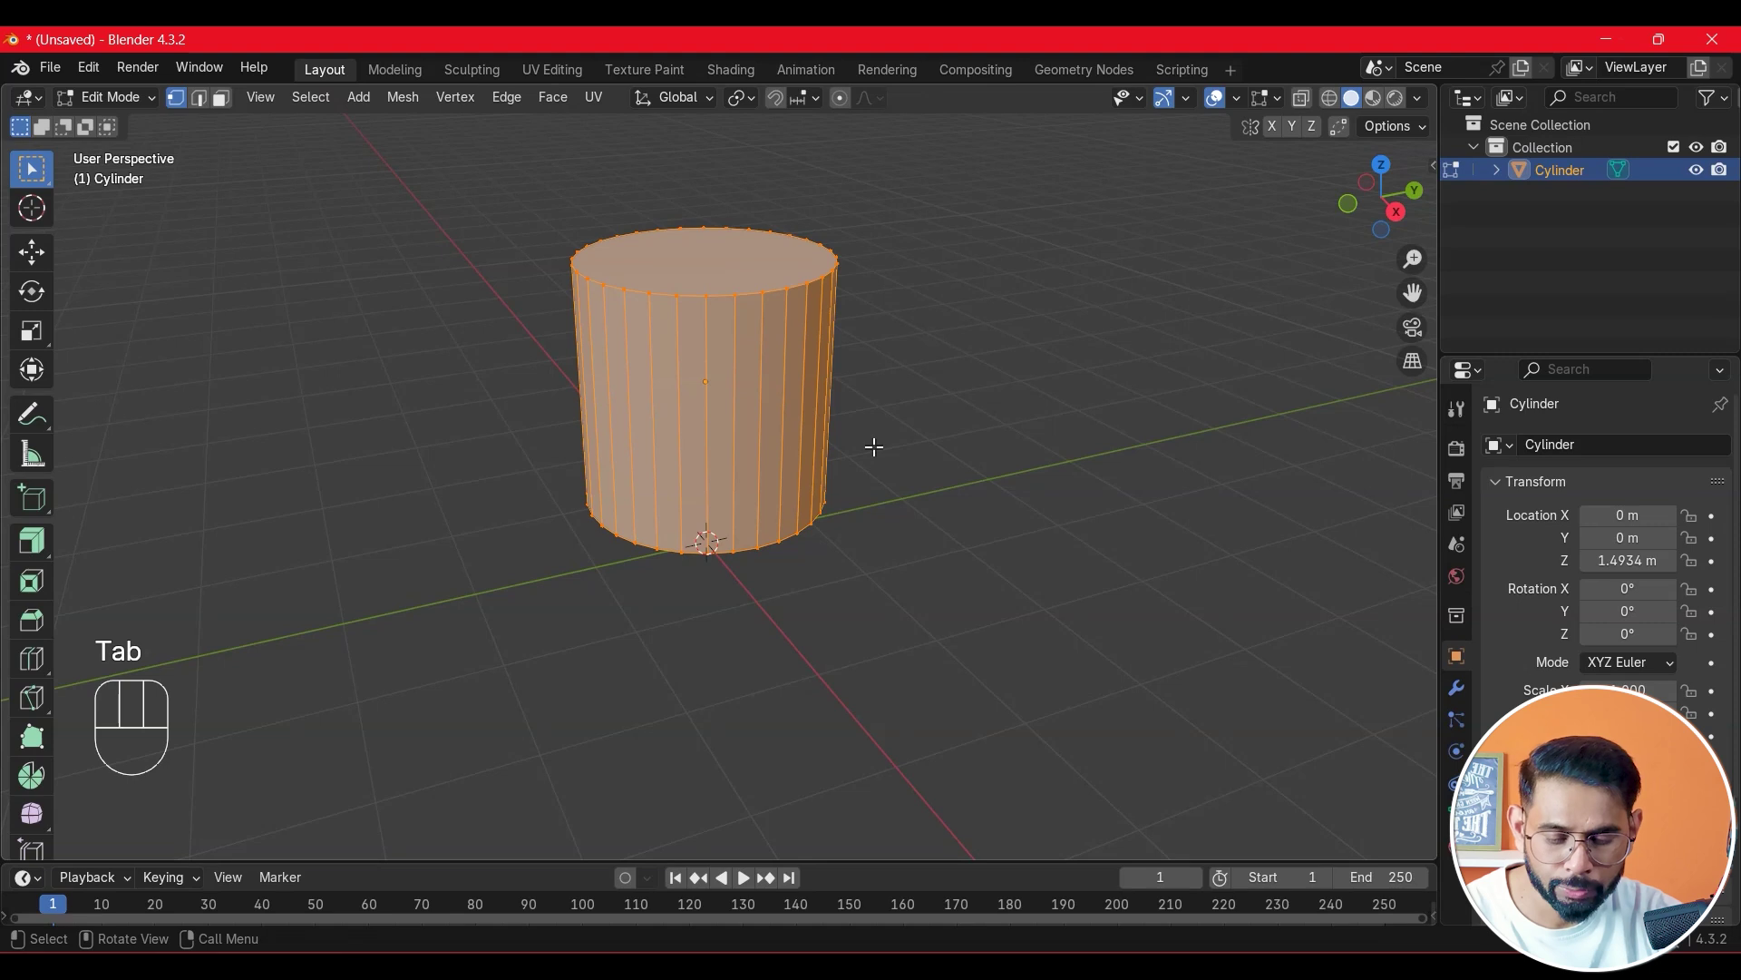
{"action": "key", "text": "ctrl+r"}
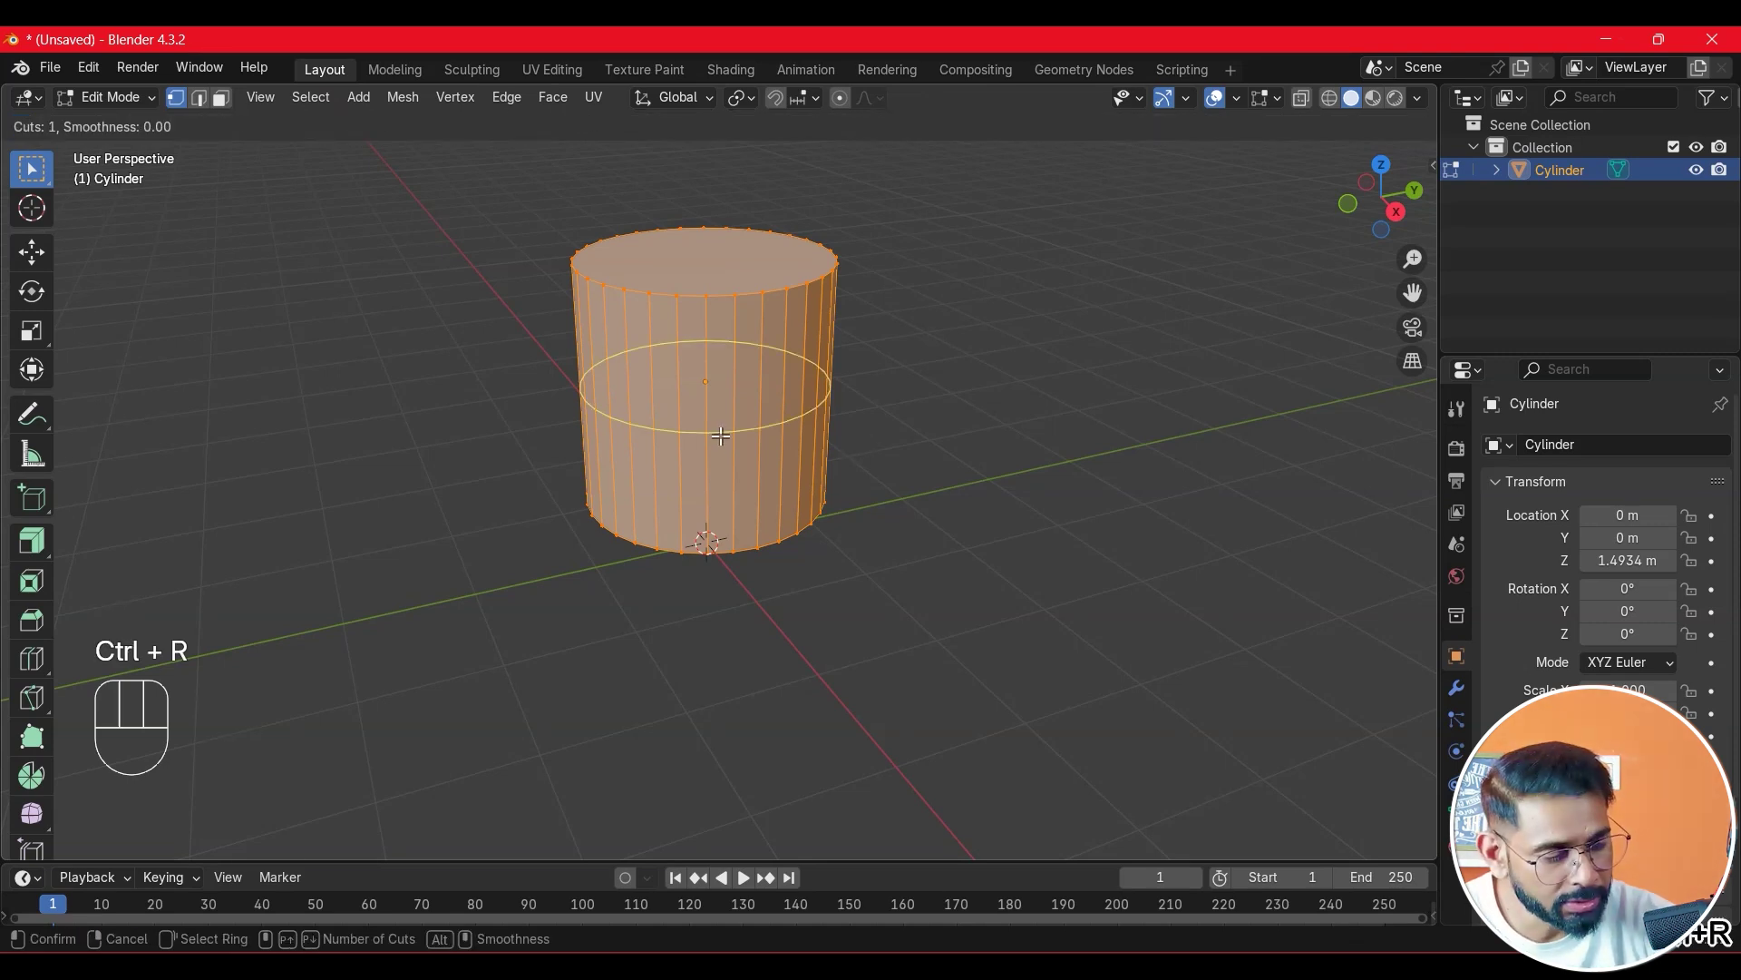
{"action": "scroll", "coordinate": [721, 436], "scroll_direction": "up", "scroll_amount": 2}
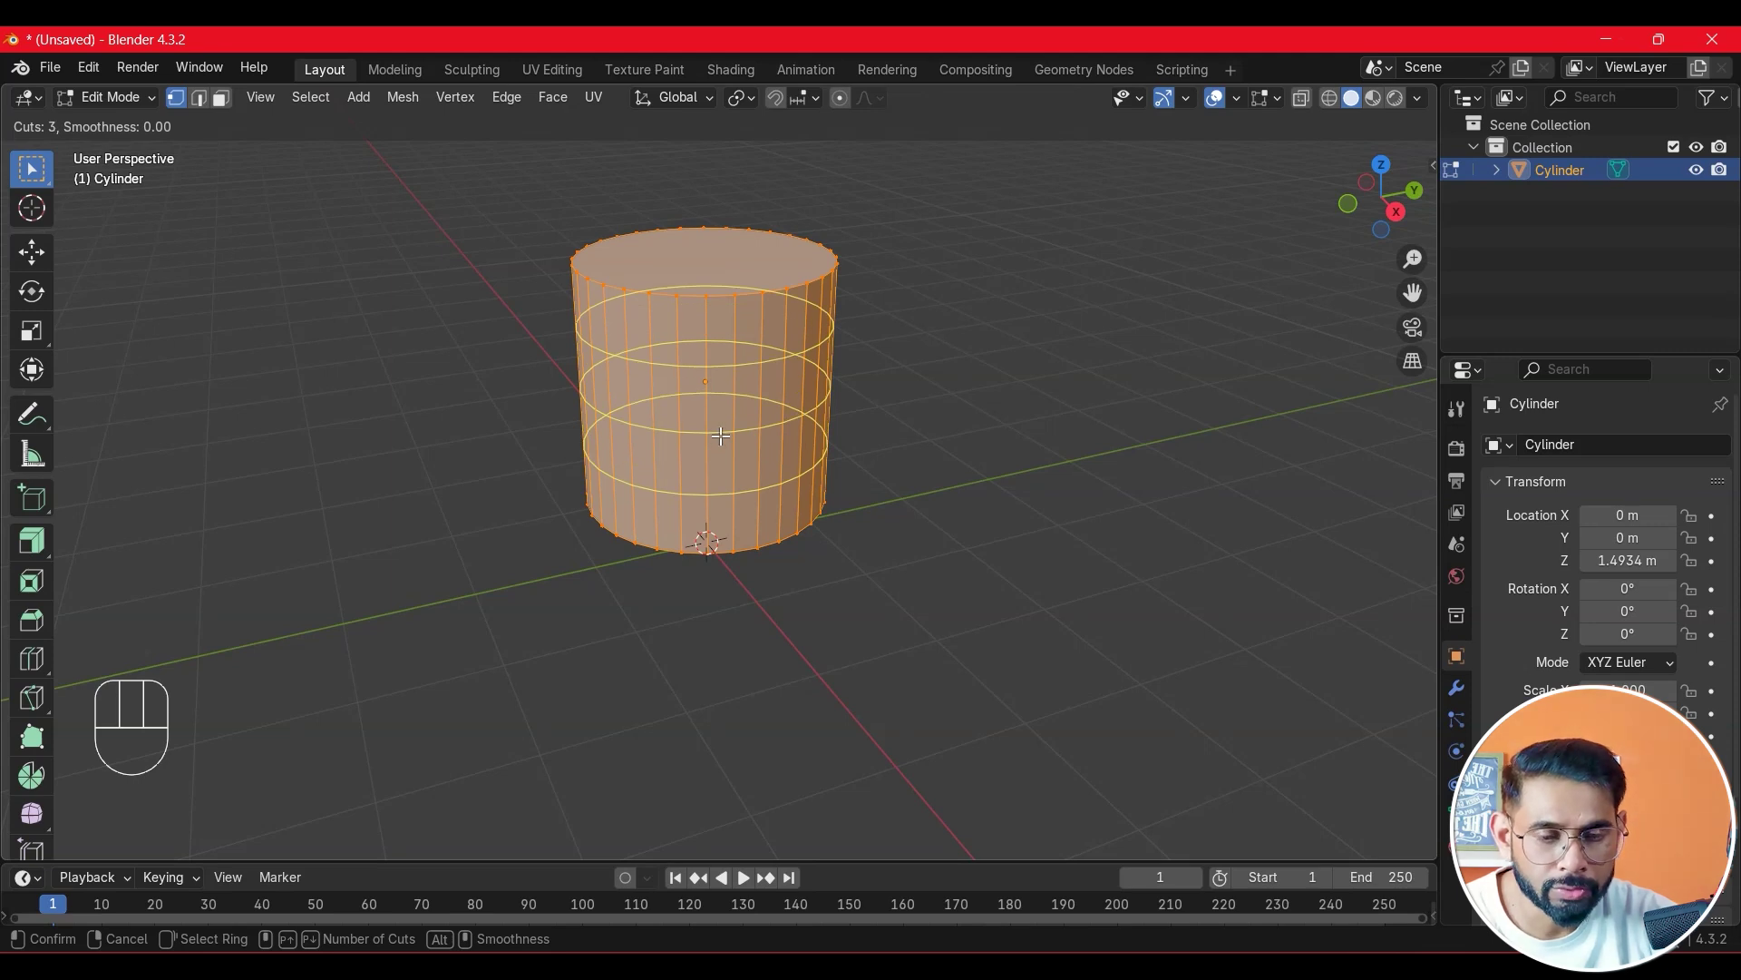
{"action": "scroll", "coordinate": [721, 436], "scroll_direction": "up", "scroll_amount": 1}
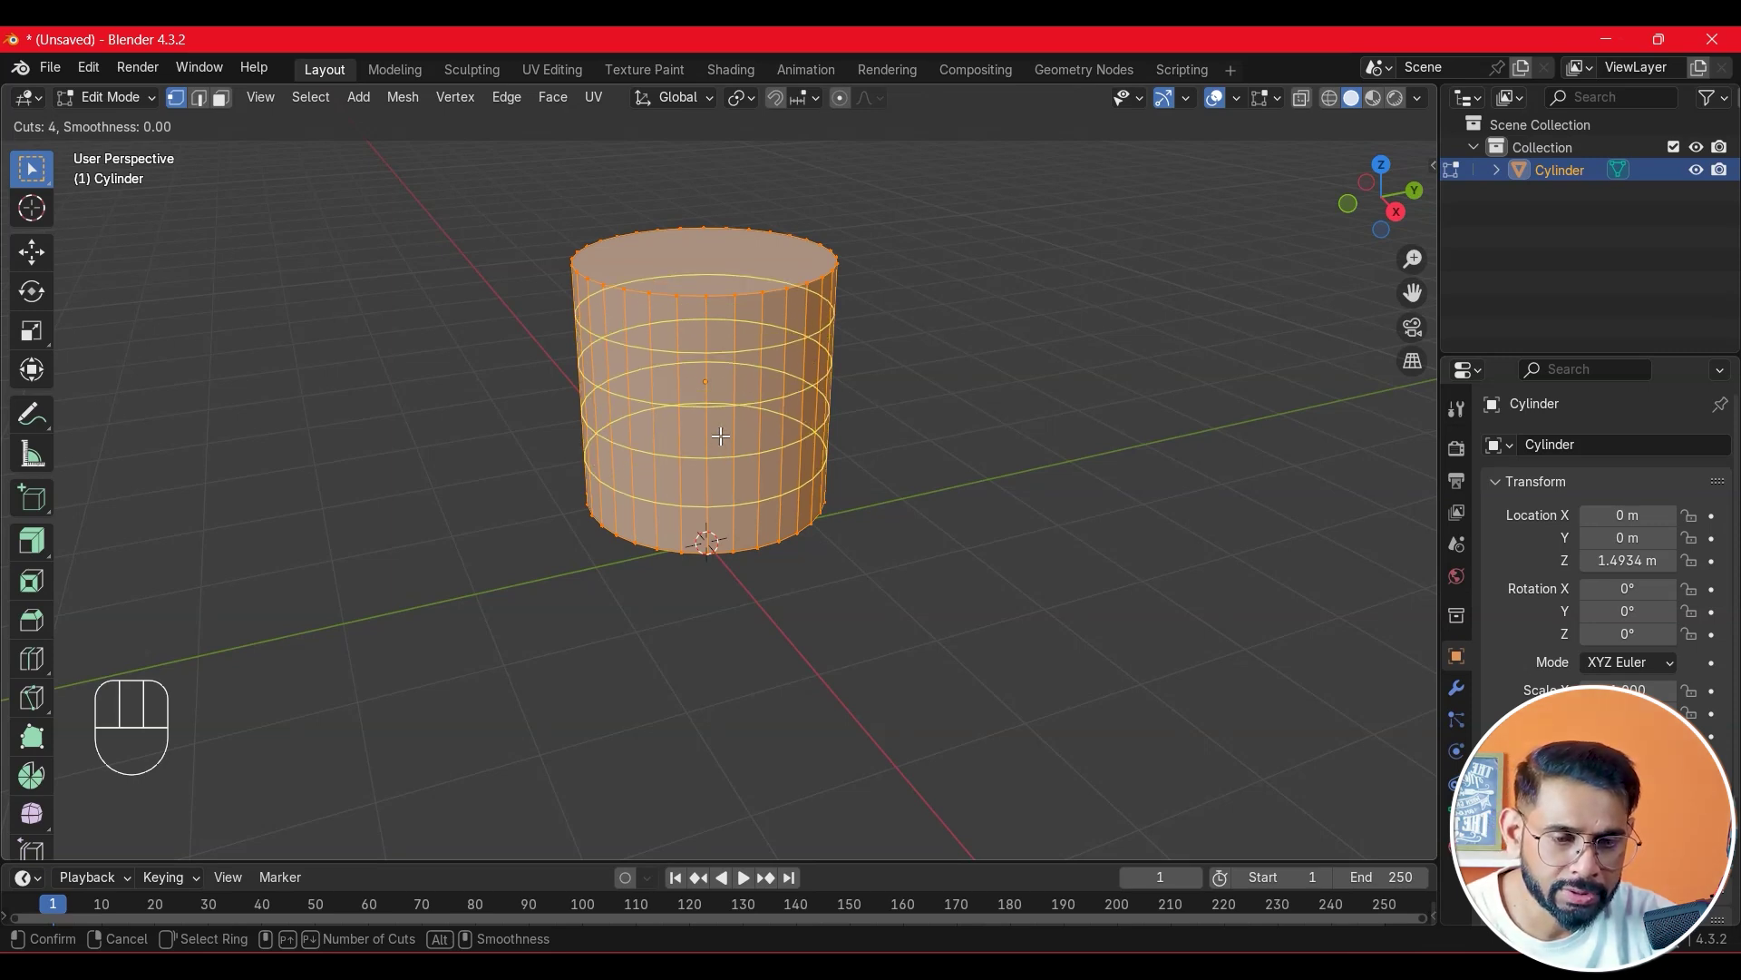
{"action": "left_click", "coordinate": [721, 436]}
{"action": "right_click", "coordinate": [945, 462]}
{"action": "left_click", "coordinate": [1125, 620]}
- Inset the cylinder's top face slightly to form a thin rim, using face selection
{"action": "middle_click_drag", "start_coordinate": [1126, 622], "coordinate": [1073, 595]}
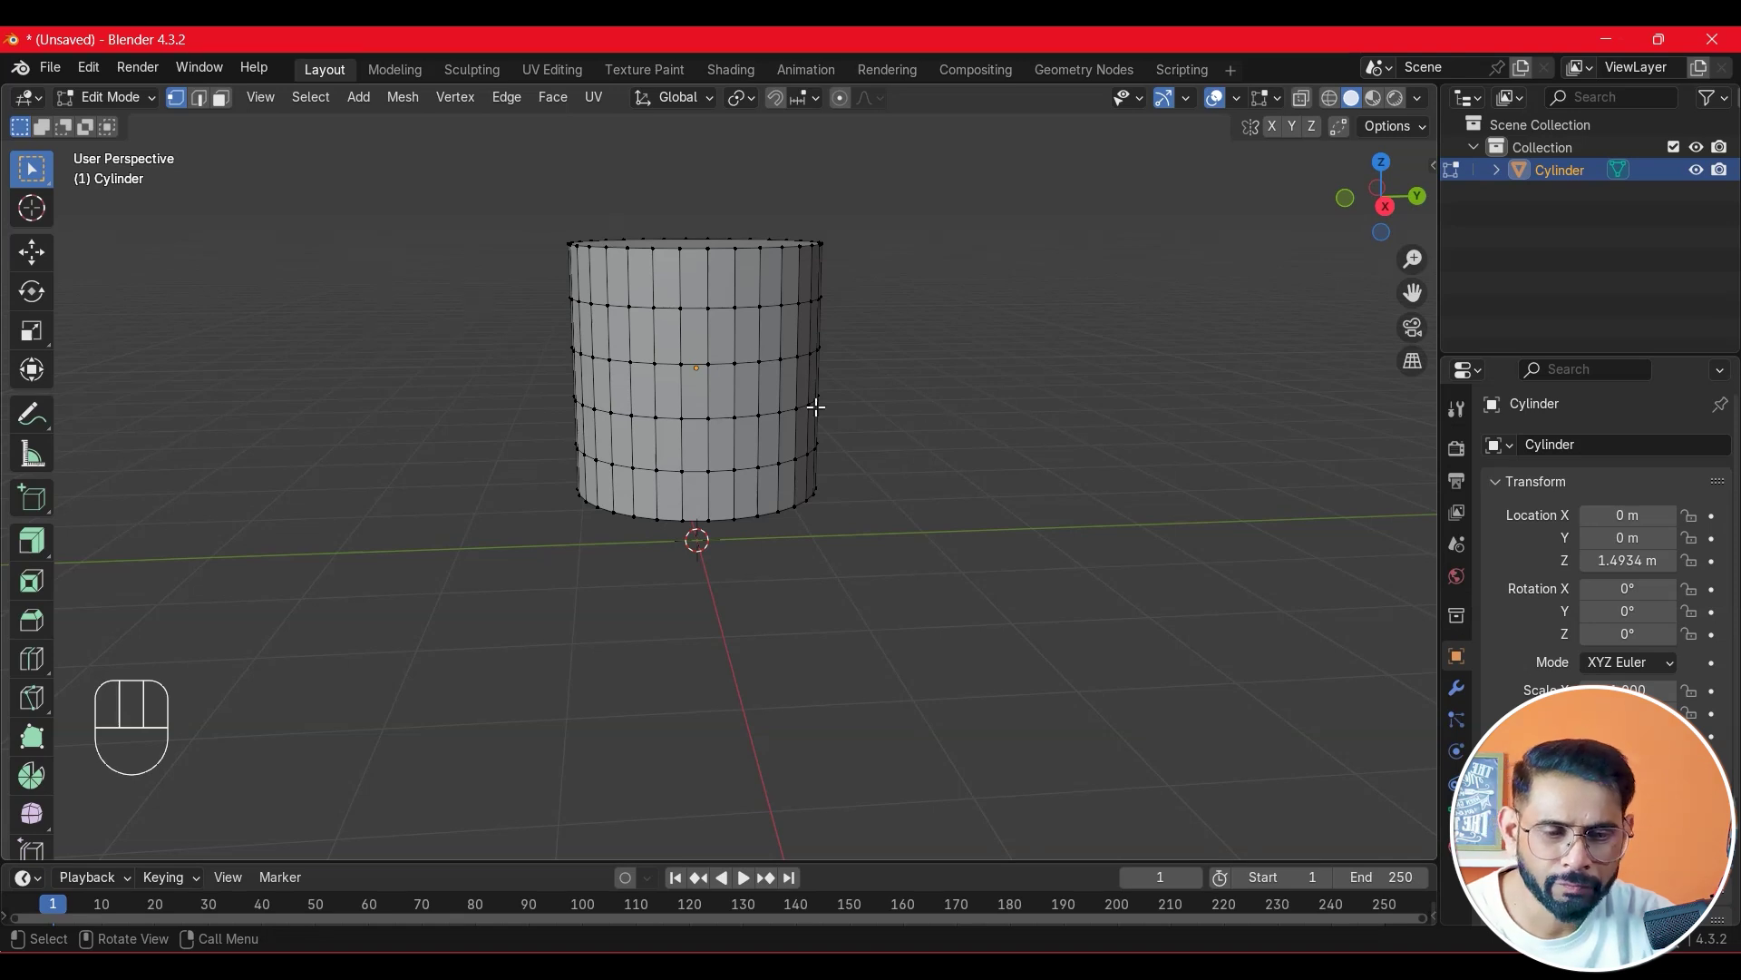
{"action": "middle_click_drag", "start_coordinate": [949, 521], "coordinate": [898, 481]}
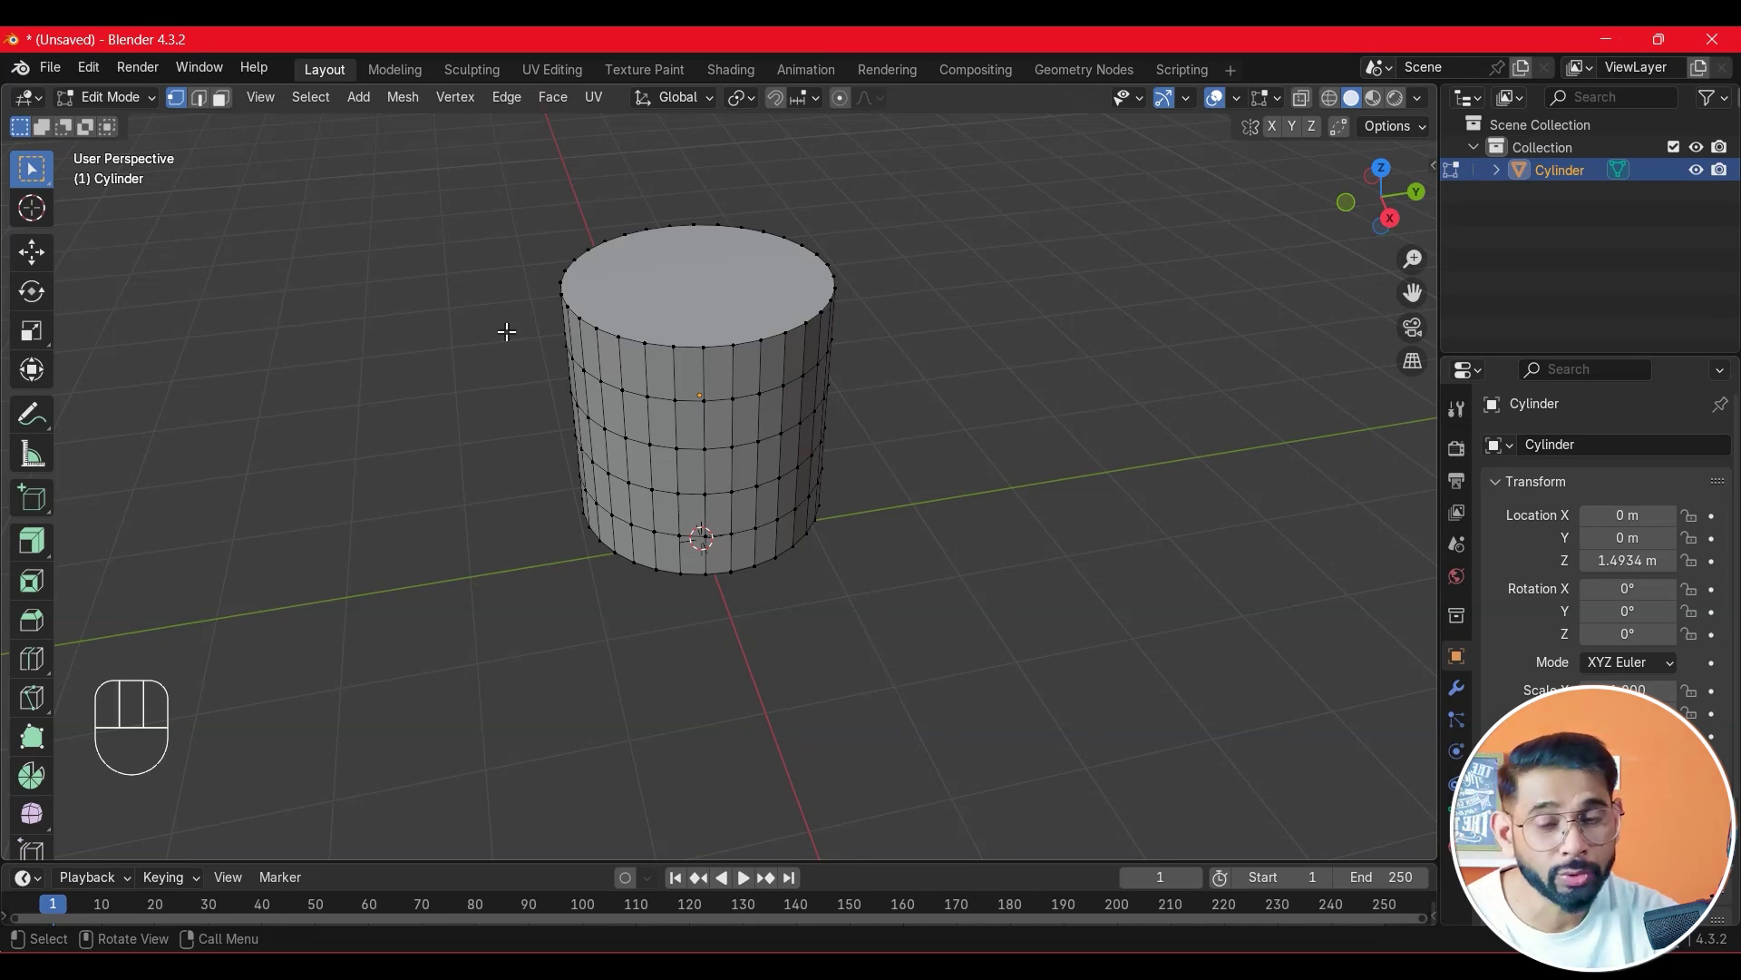
{"action": "left_click", "coordinate": [220, 98]}
{"action": "left_click", "coordinate": [657, 270]}
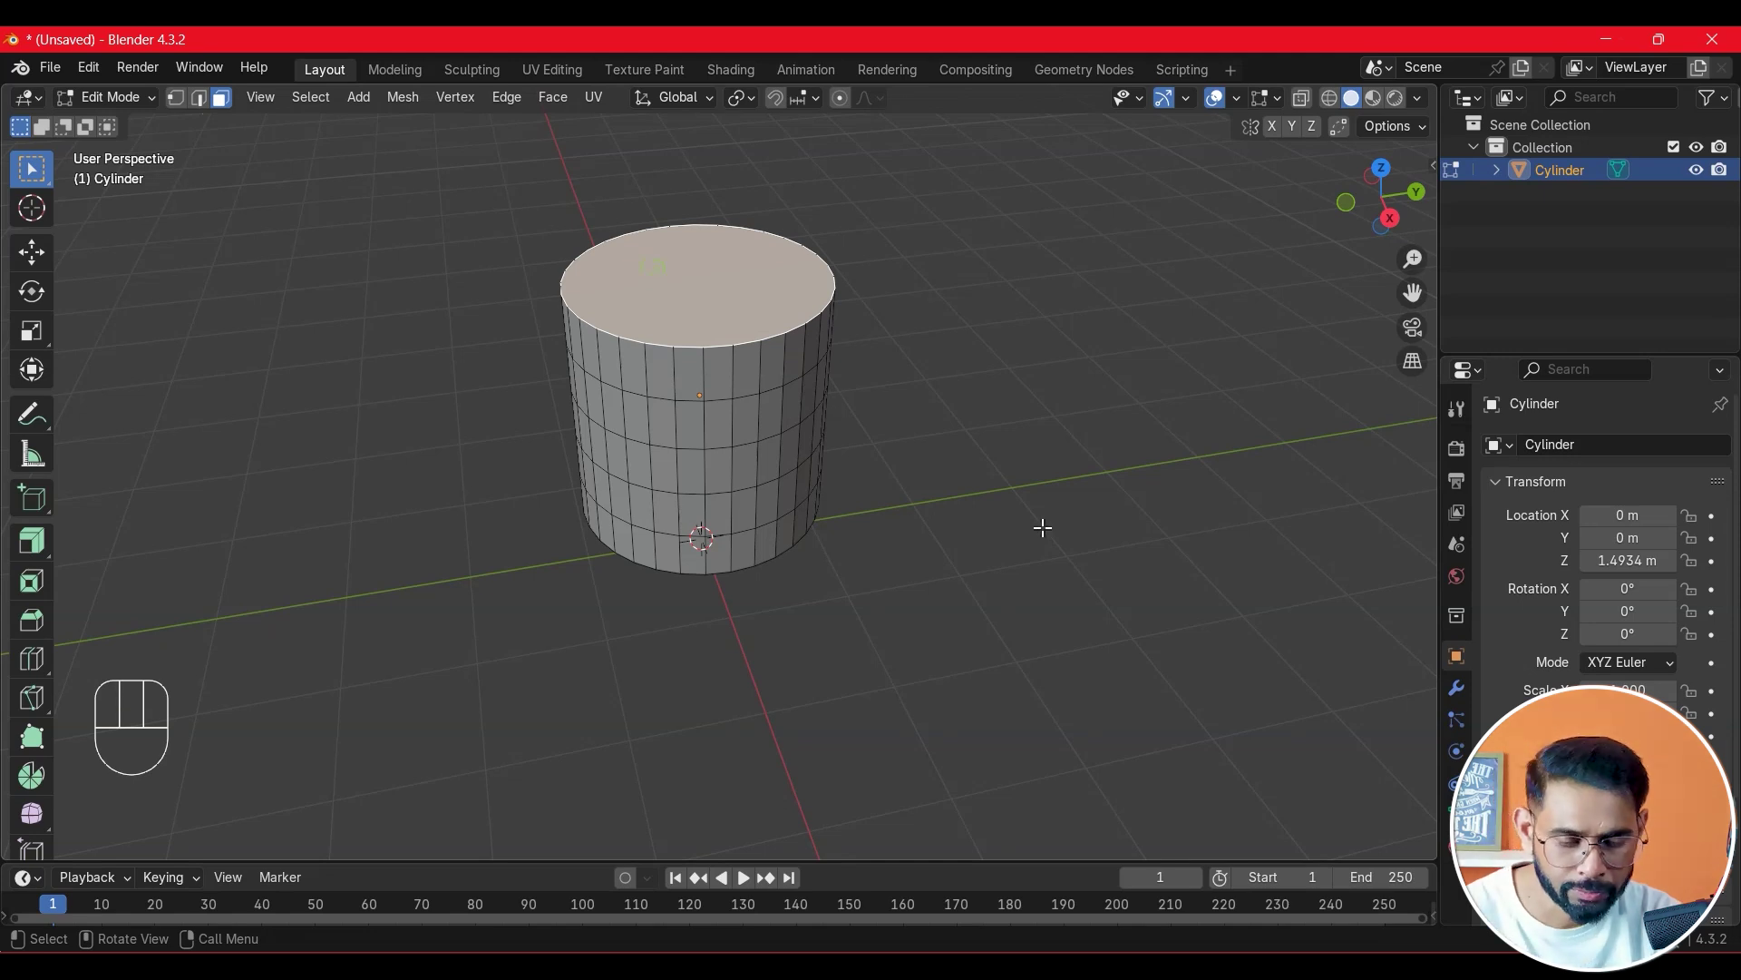
{"action": "key", "text": "i"}
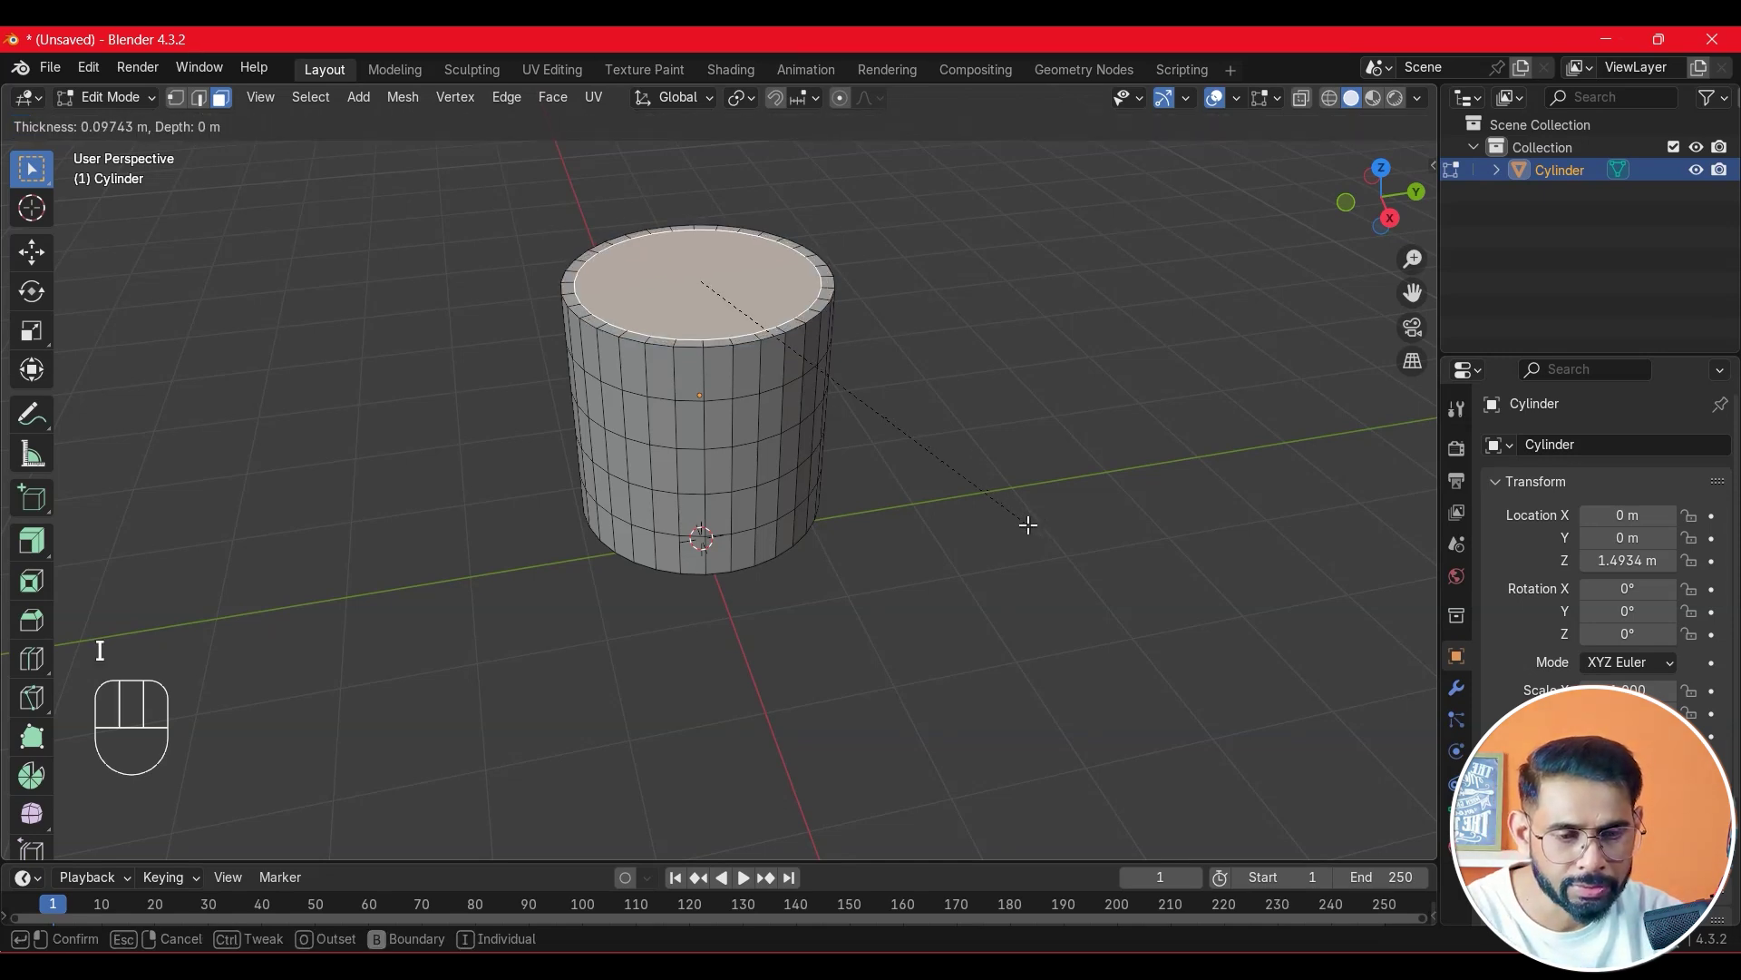
{"action": "left_click", "coordinate": [1015, 527]}
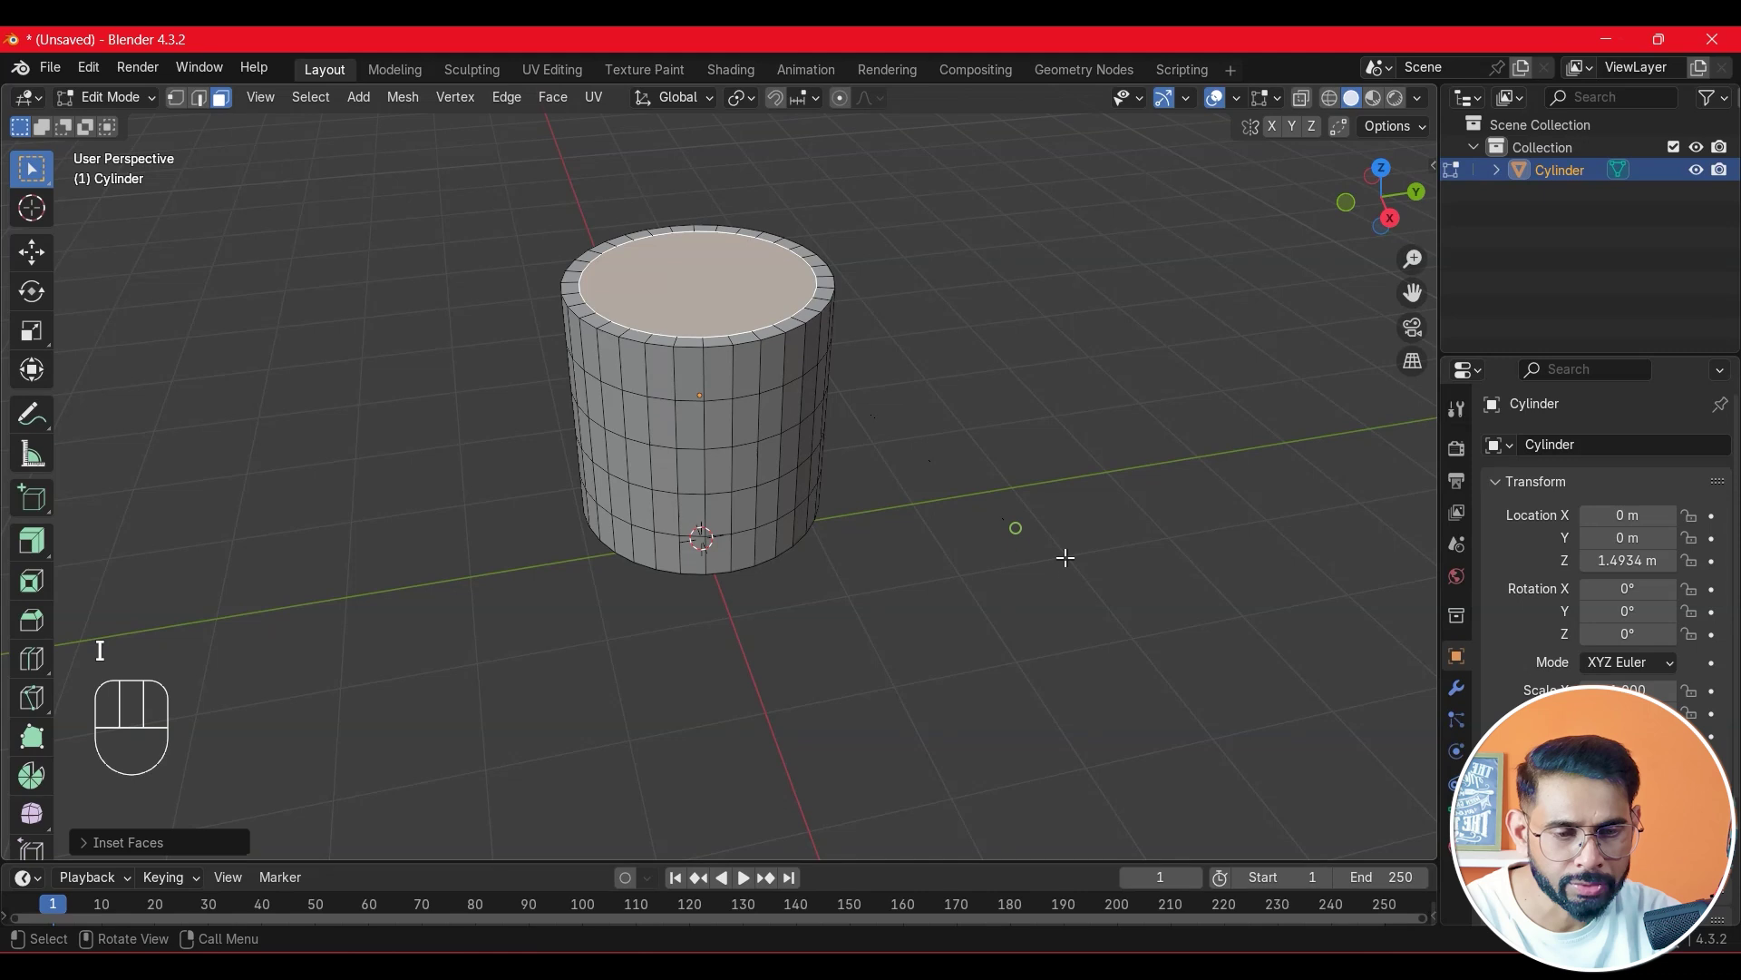
- Extrude the inset face downward with a shallow, a deep and another shallow extrusion to hollow out the mug
{"action": "key", "text": "e"}
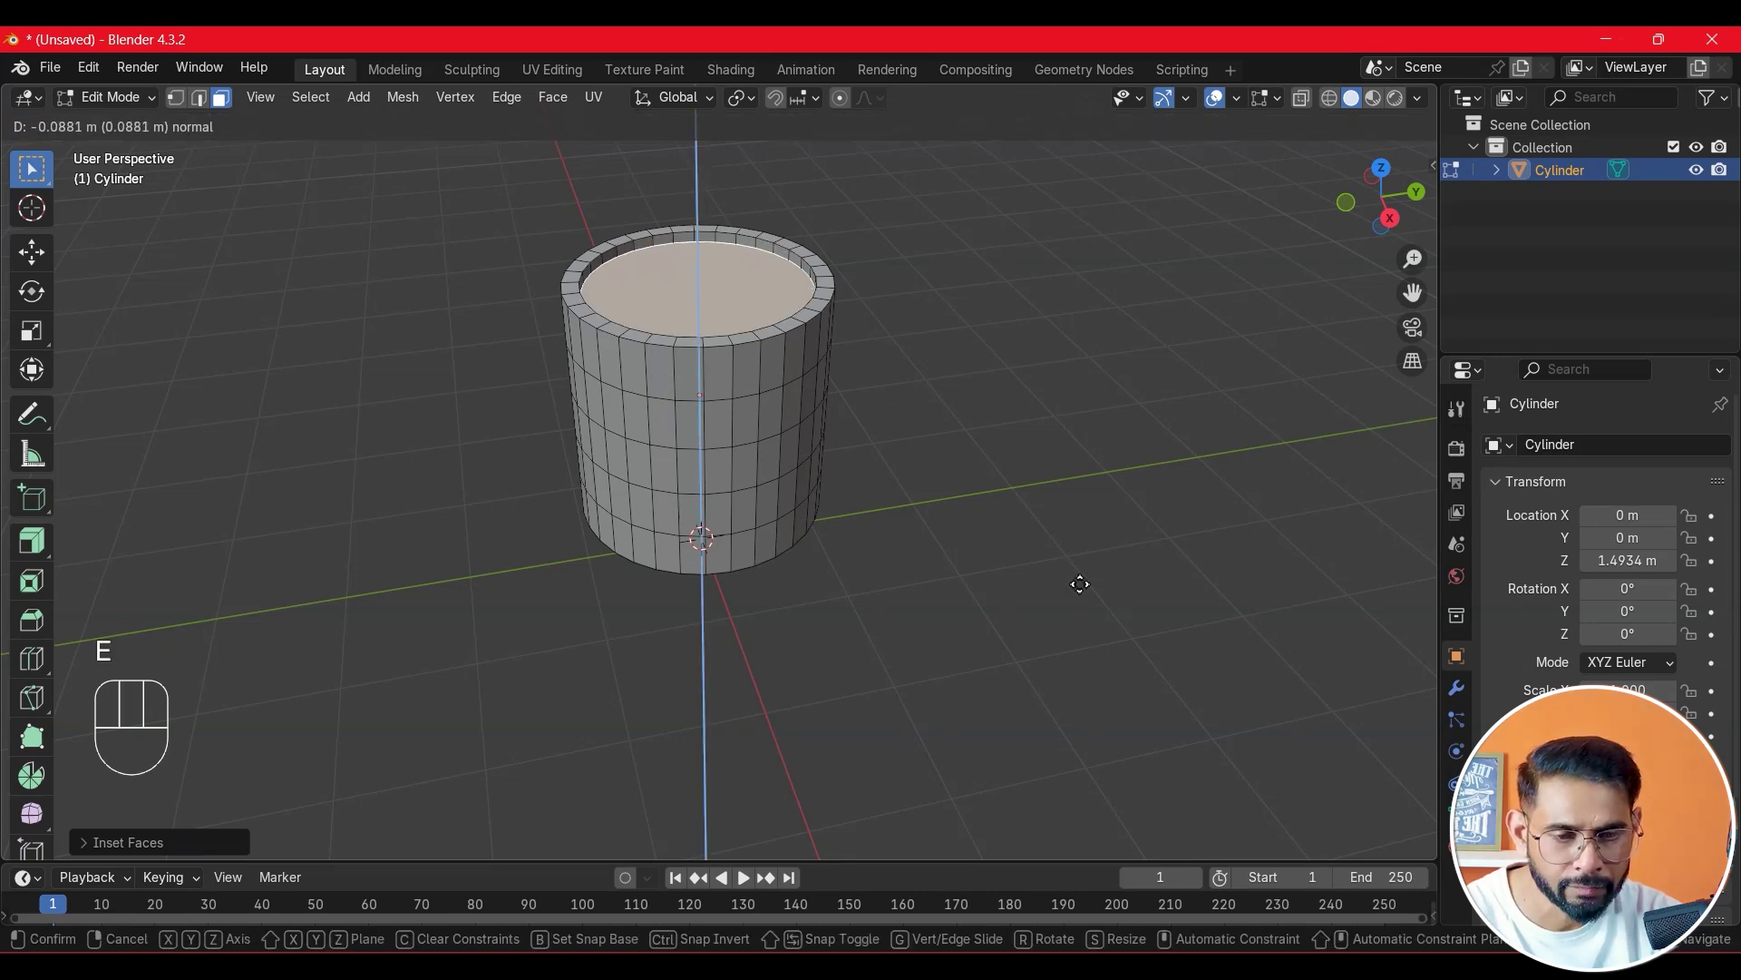
{"action": "left_click", "coordinate": [1082, 578]}
{"action": "key", "text": "e"}
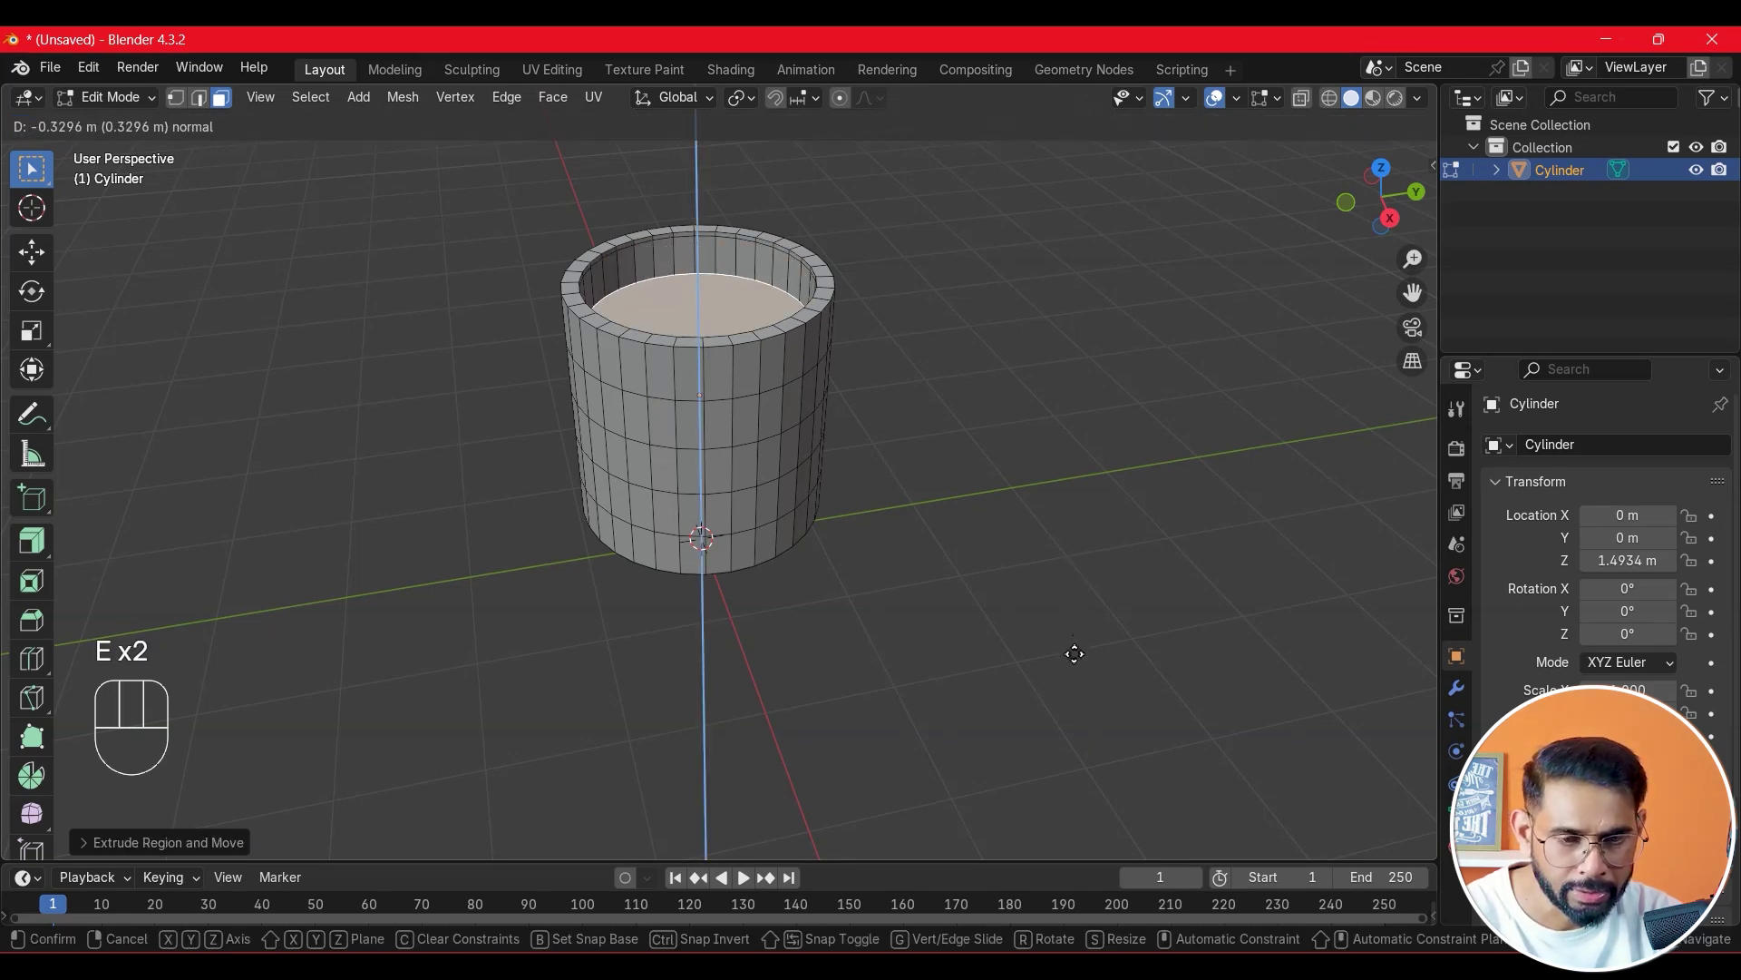
{"action": "left_click", "coordinate": [1078, 753]}
{"action": "middle_click_drag", "start_coordinate": [887, 501], "coordinate": [894, 558]}
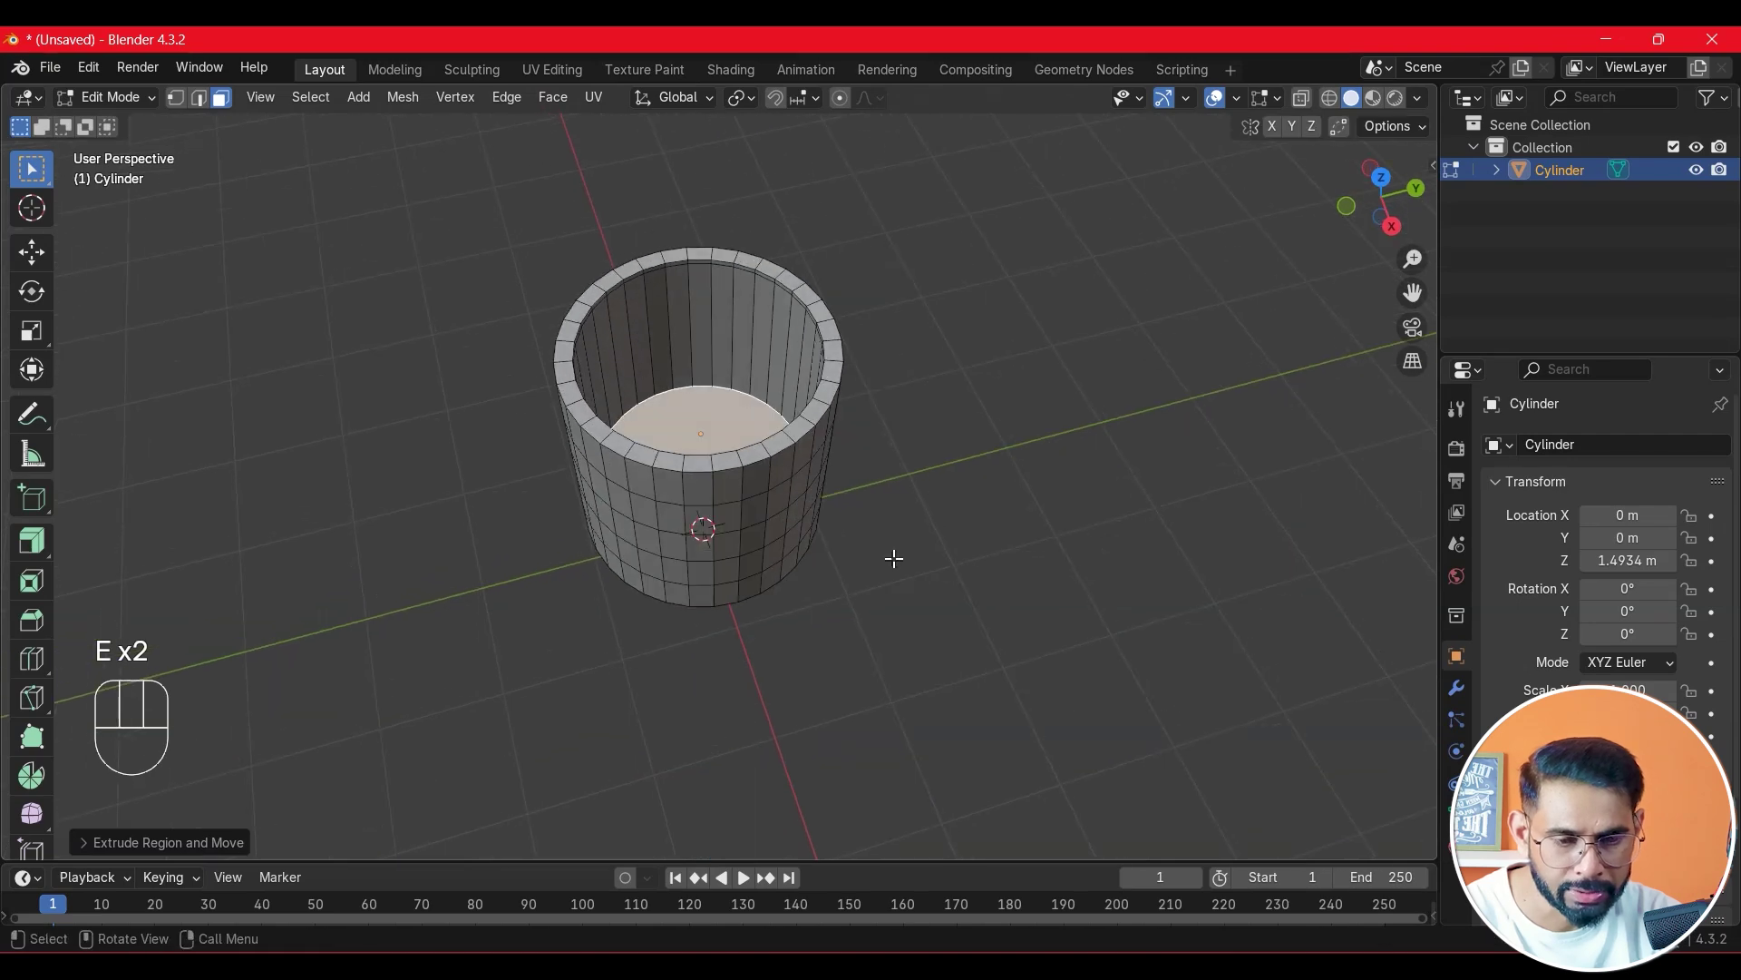
{"action": "key", "text": "e"}
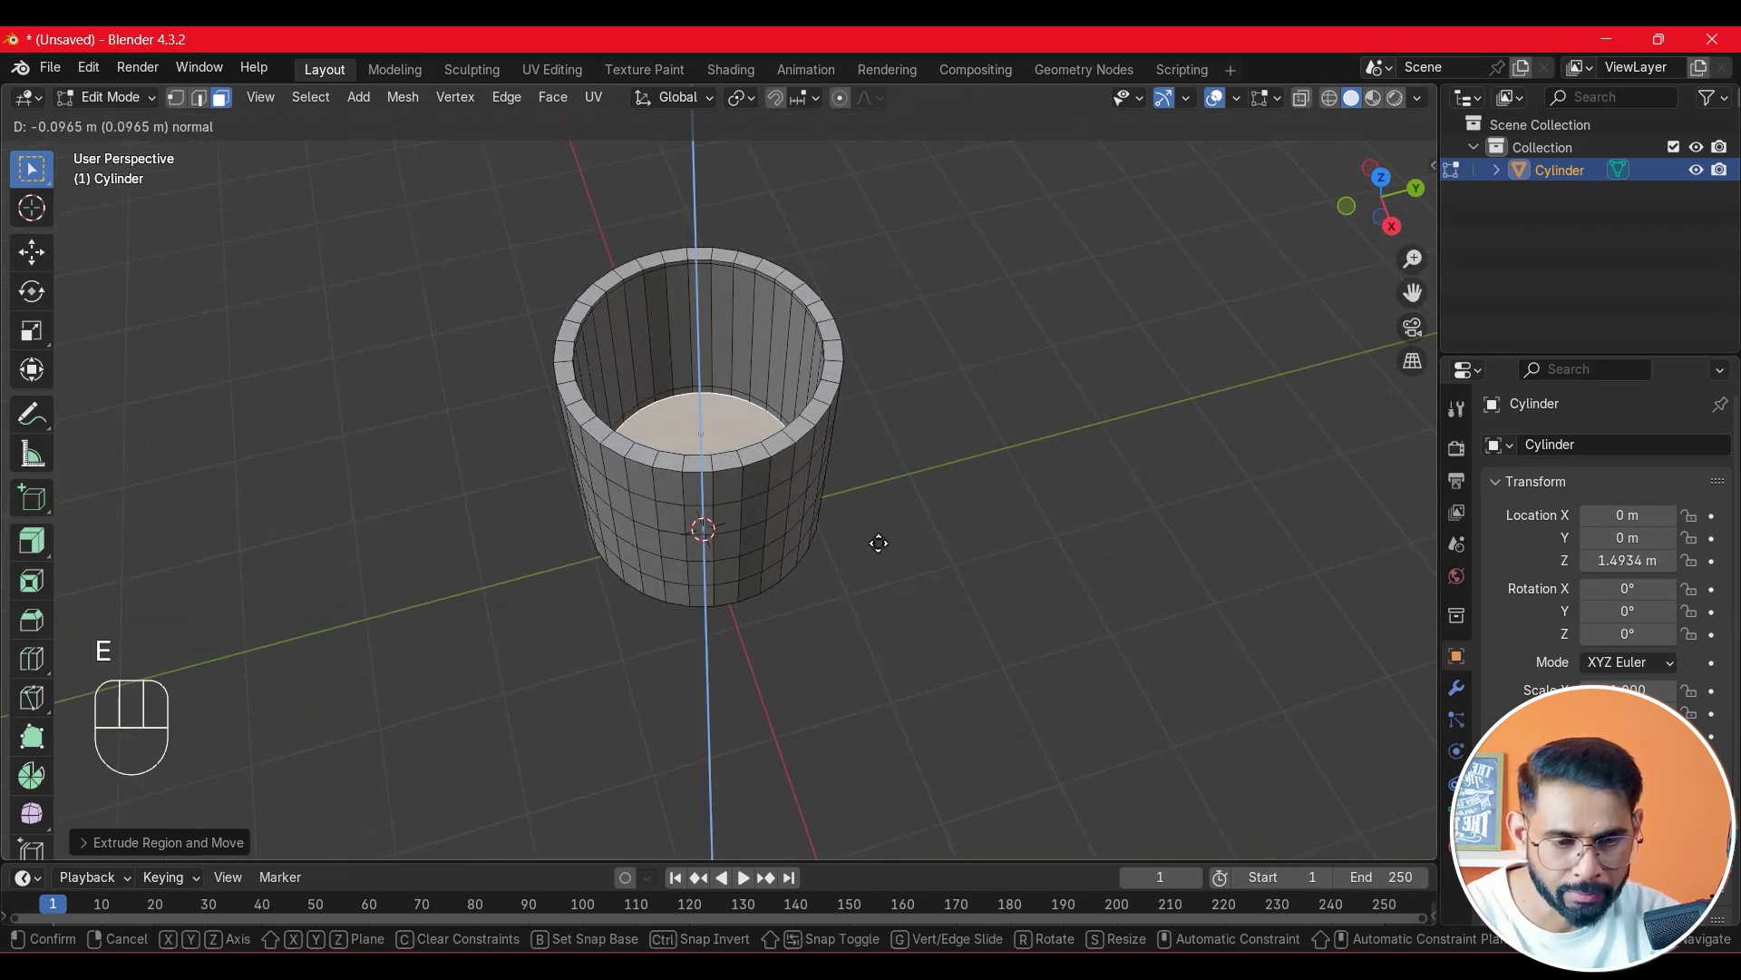
{"action": "left_click", "coordinate": [878, 540]}
- Examine the depth of the mug's hollow in wireframe display and its outer wall from the side
{"action": "middle_click_drag", "start_coordinate": [949, 568], "coordinate": [952, 437]}
{"action": "key", "text": "shift"}
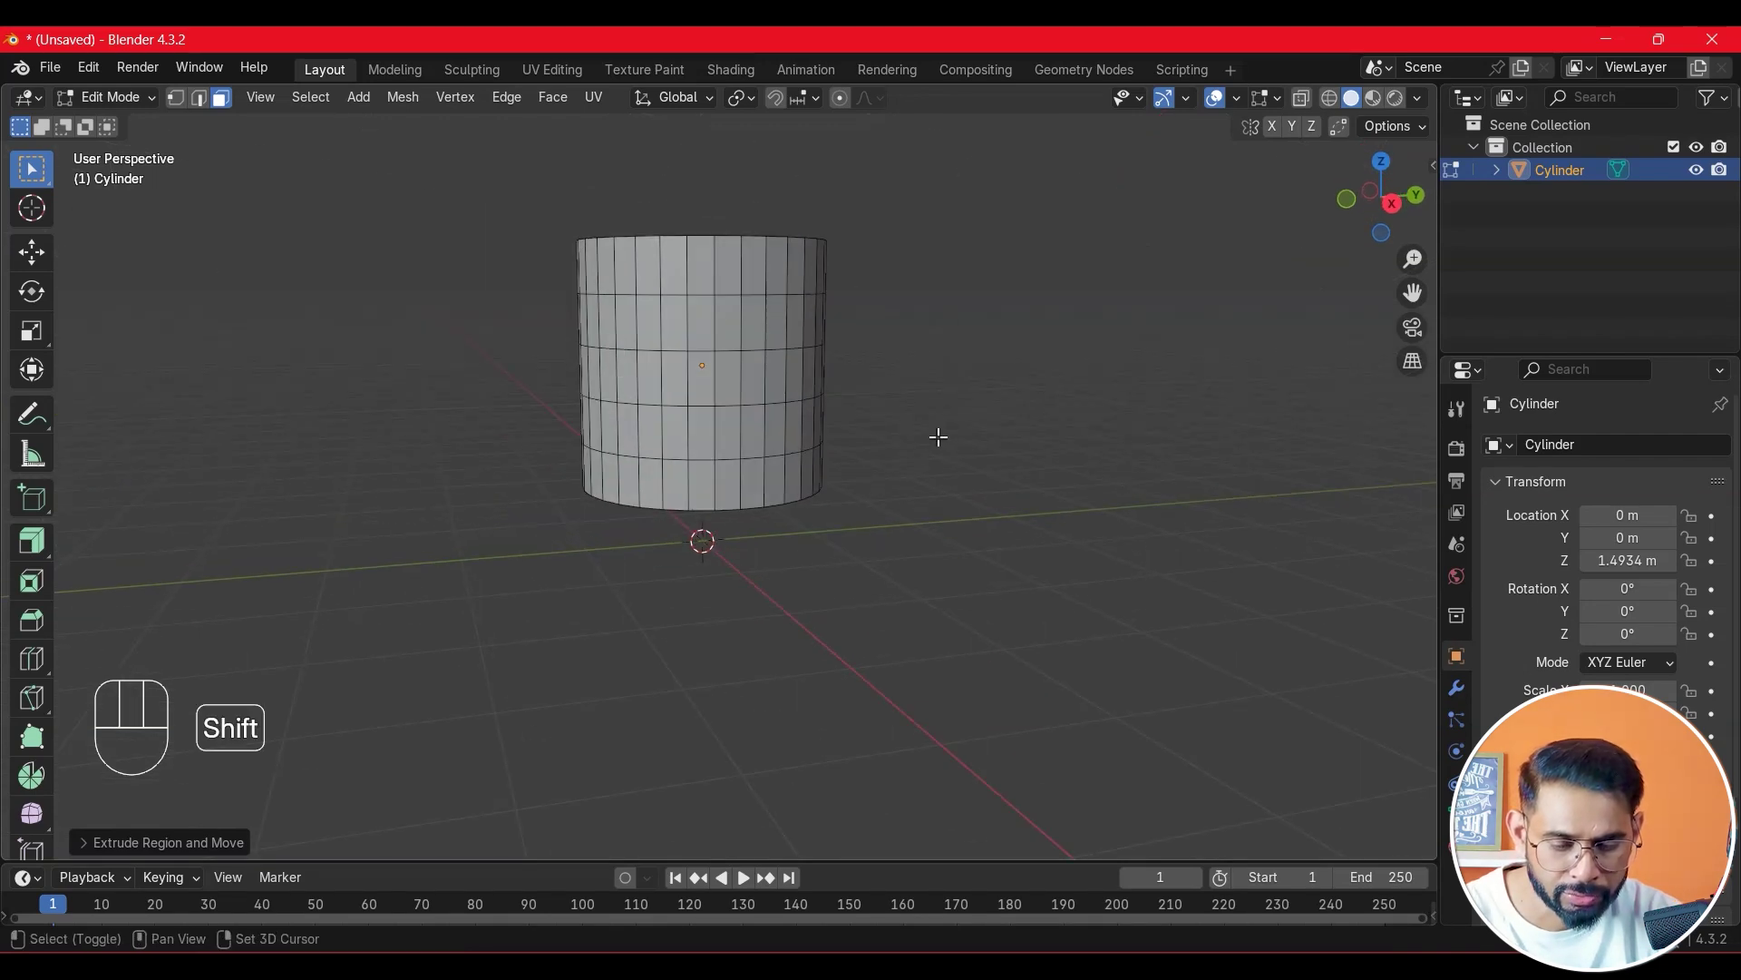
{"action": "key", "text": "shift+z"}
{"action": "middle_click_drag", "start_coordinate": [961, 439], "coordinate": [866, 510]}
{"action": "key", "text": "shift+z"}
{"action": "mouse_move", "coordinate": [1023, 474]}
{"action": "middle_mouse_down"}
{"action": "mouse_move", "coordinate": [874, 447]}
{"action": "mouse_move", "coordinate": [707, 354]}
{"action": "middle_mouse_up"}
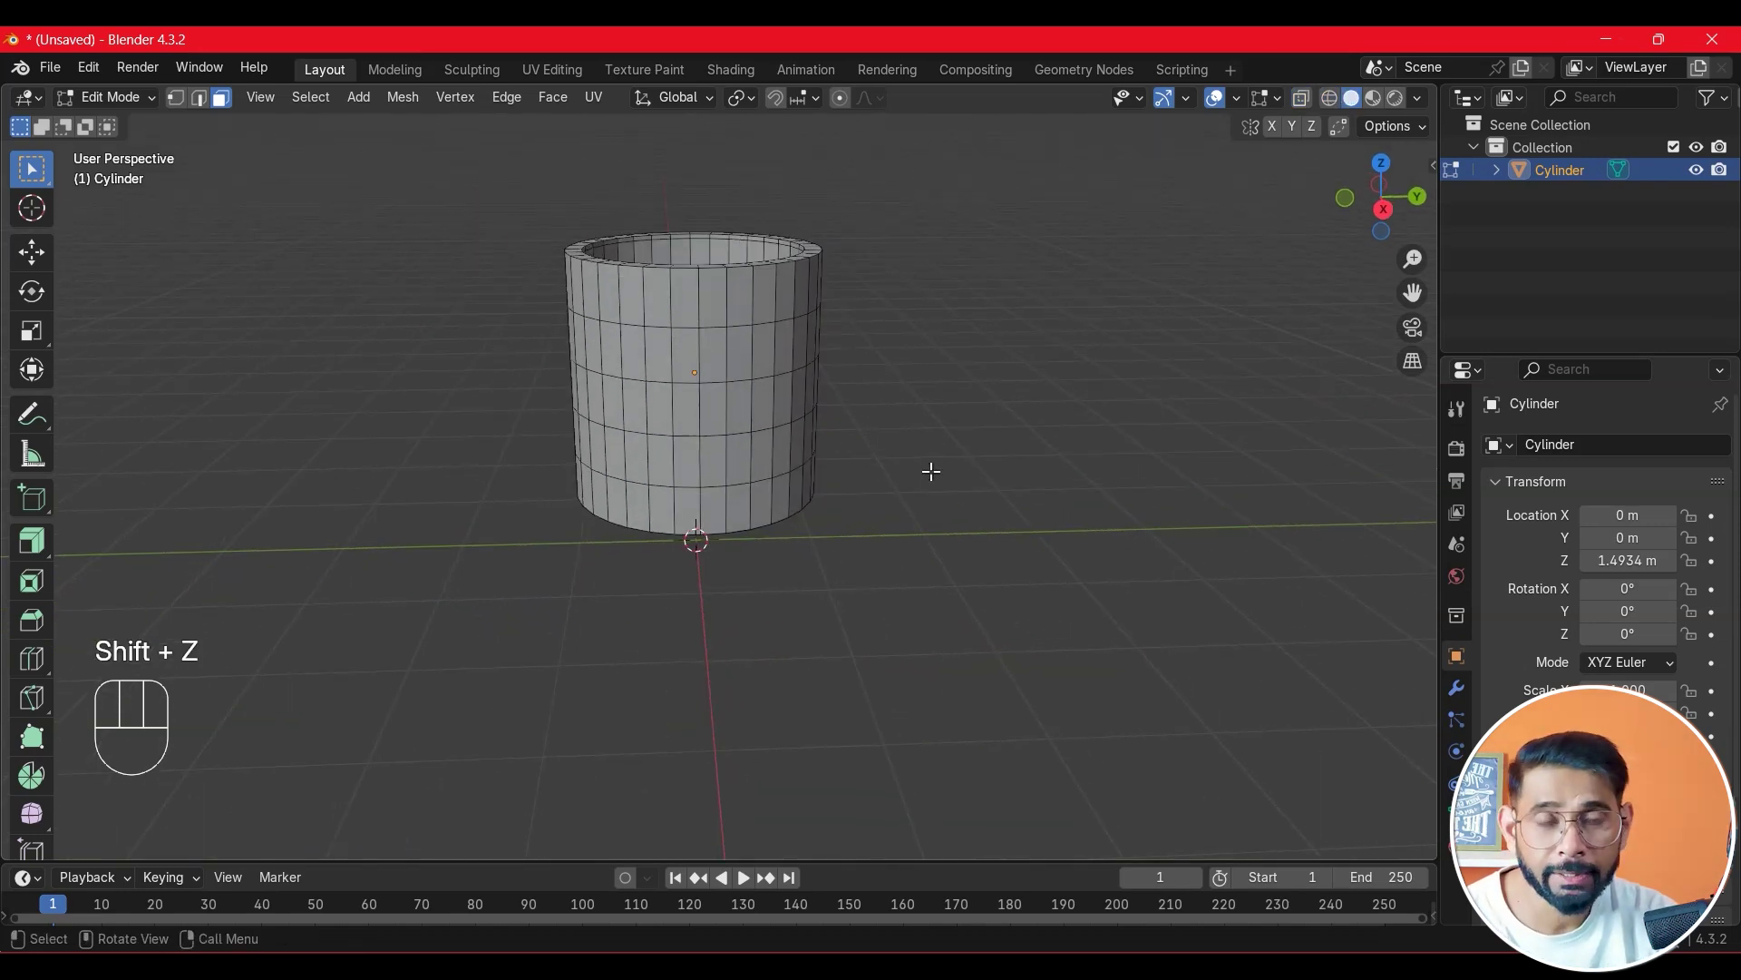
{"action": "middle_click_drag", "start_coordinate": [929, 470], "coordinate": [886, 471]}
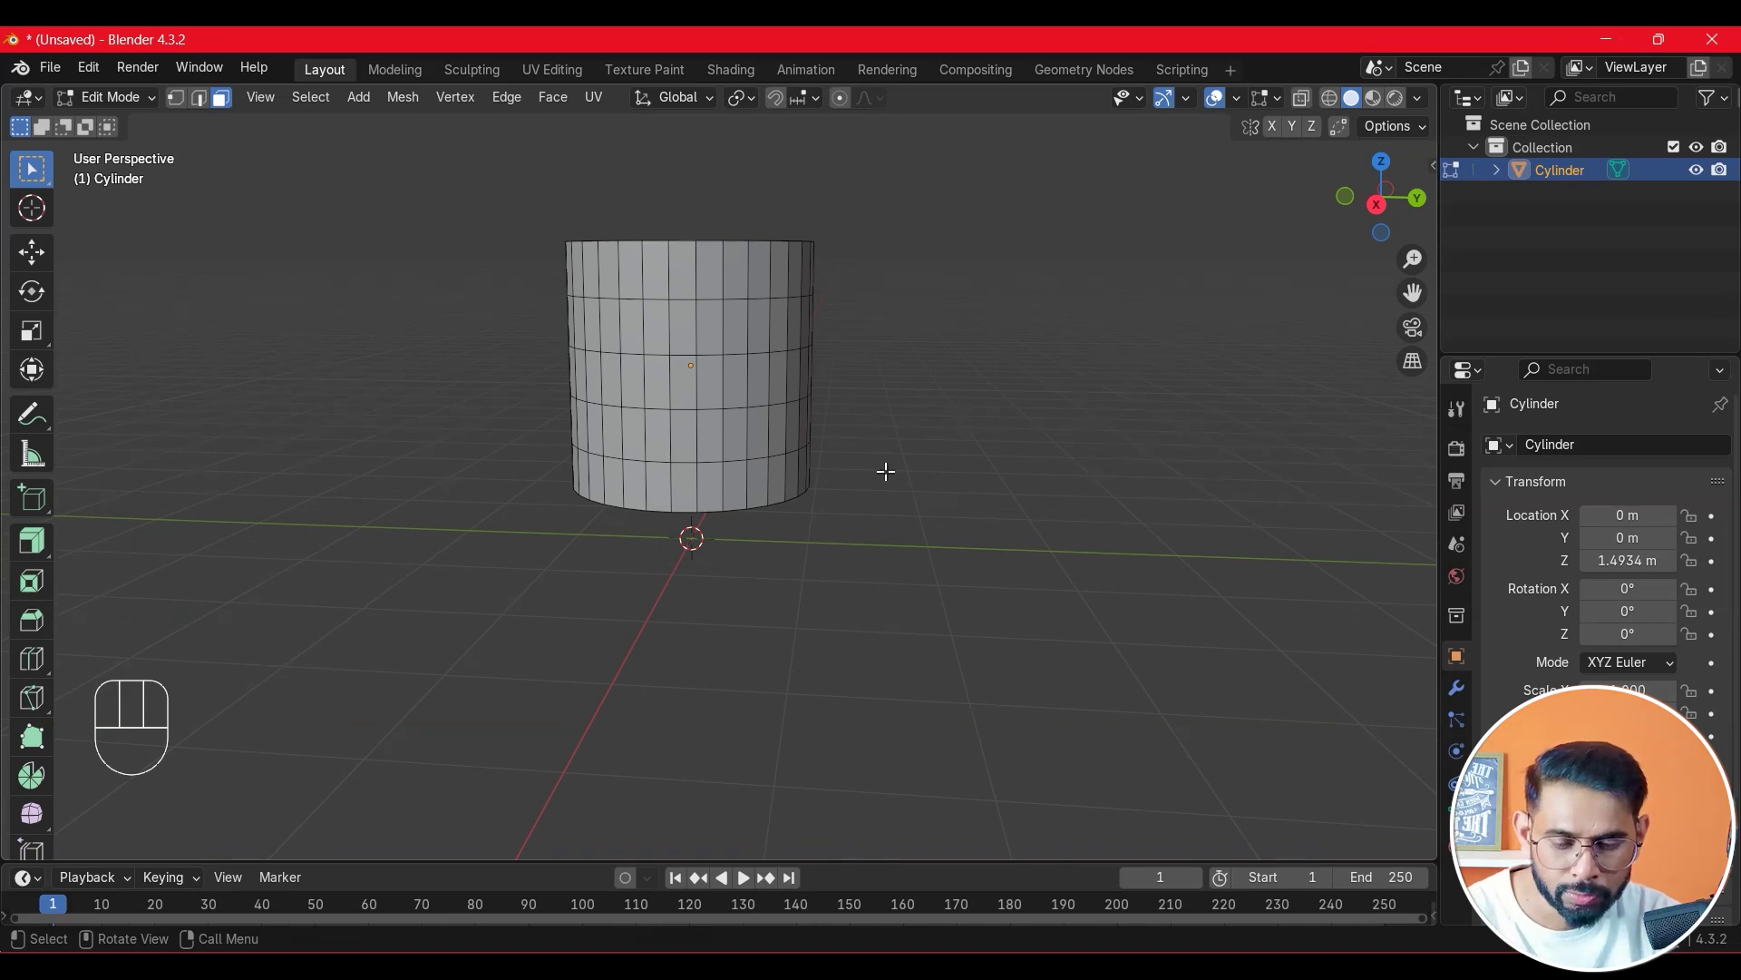
- Extrude the two centre front faces in both the second and fourth rows outward as a pair of handle stubs
{"action": "key", "text": "grave"}
{"action": "left_click", "coordinate": [750, 389]}
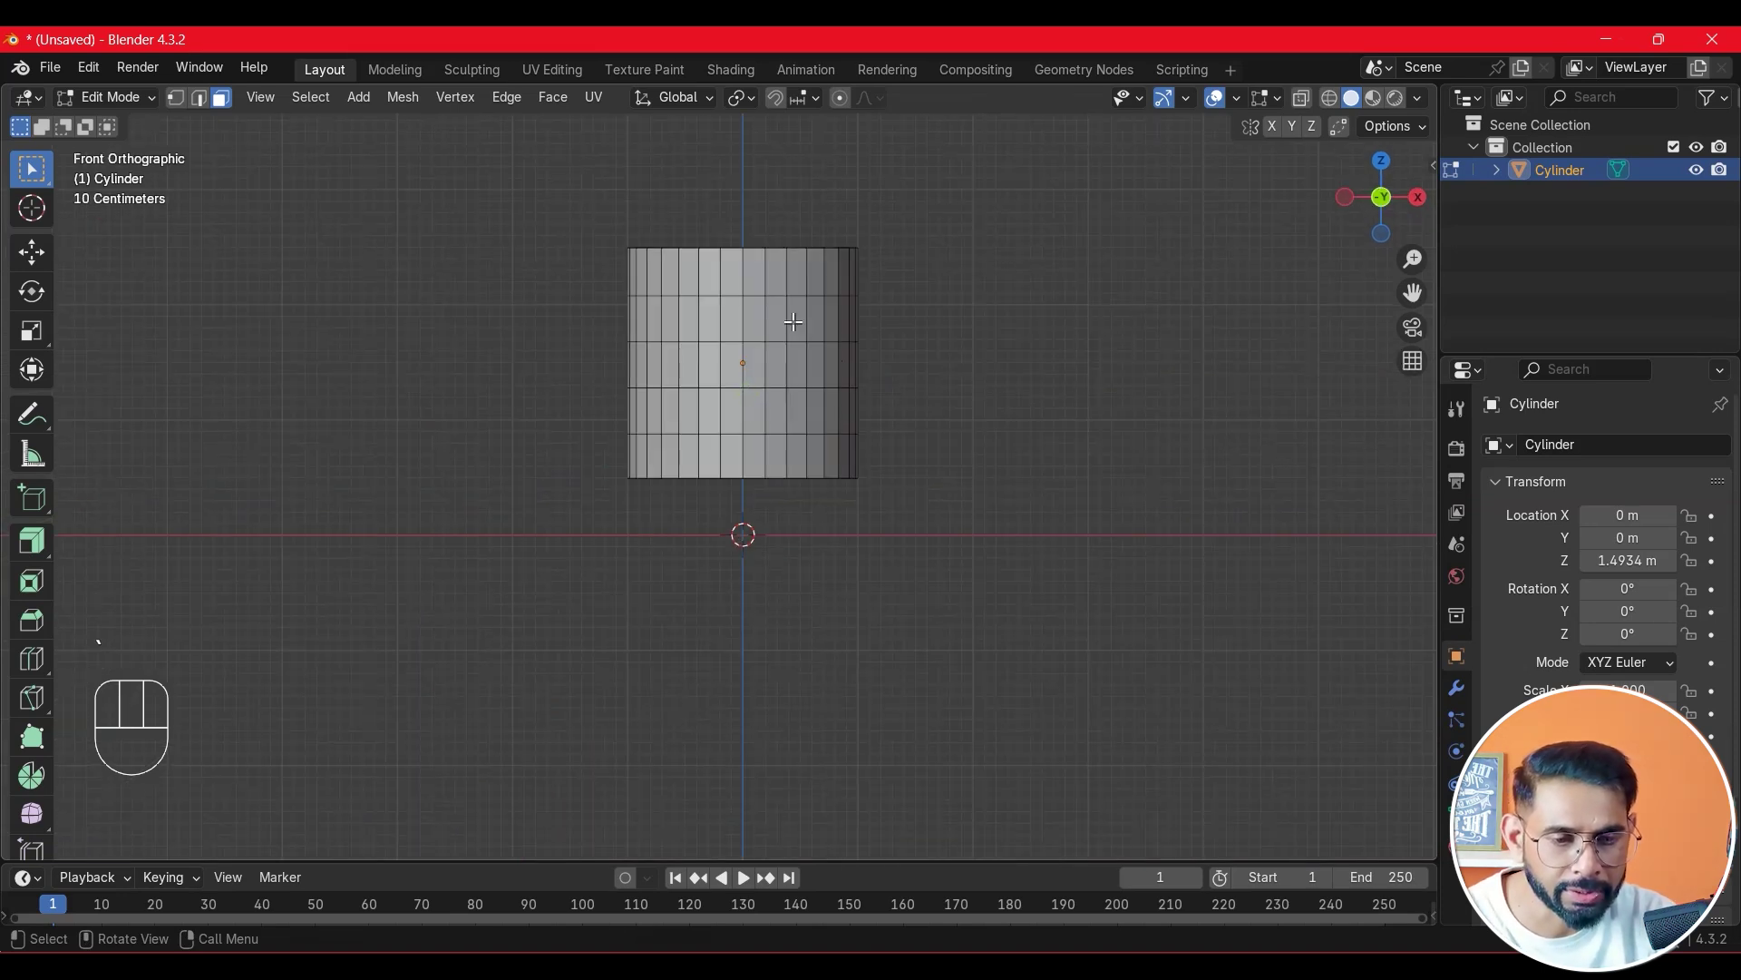
{"action": "scroll", "coordinate": [793, 322], "scroll_direction": "up", "scroll_amount": 3}
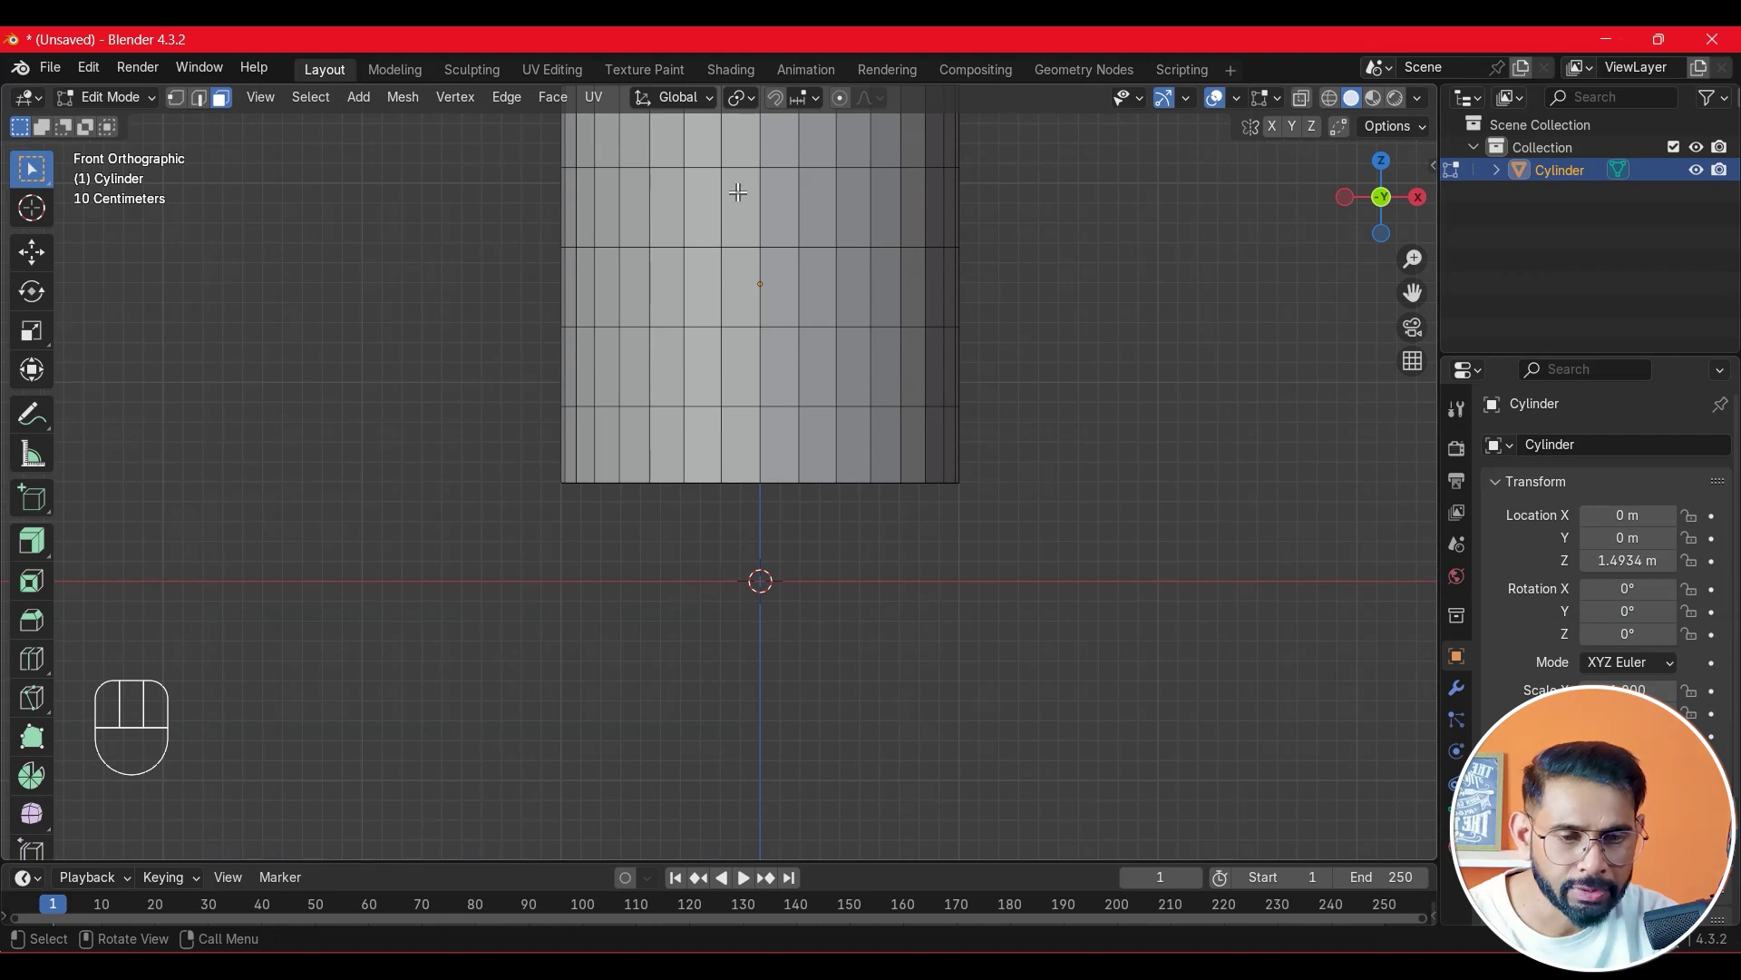
{"action": "scroll", "coordinate": [736, 195], "scroll_direction": "down", "scroll_amount": 1}
{"action": "left_click", "coordinate": [737, 241]}
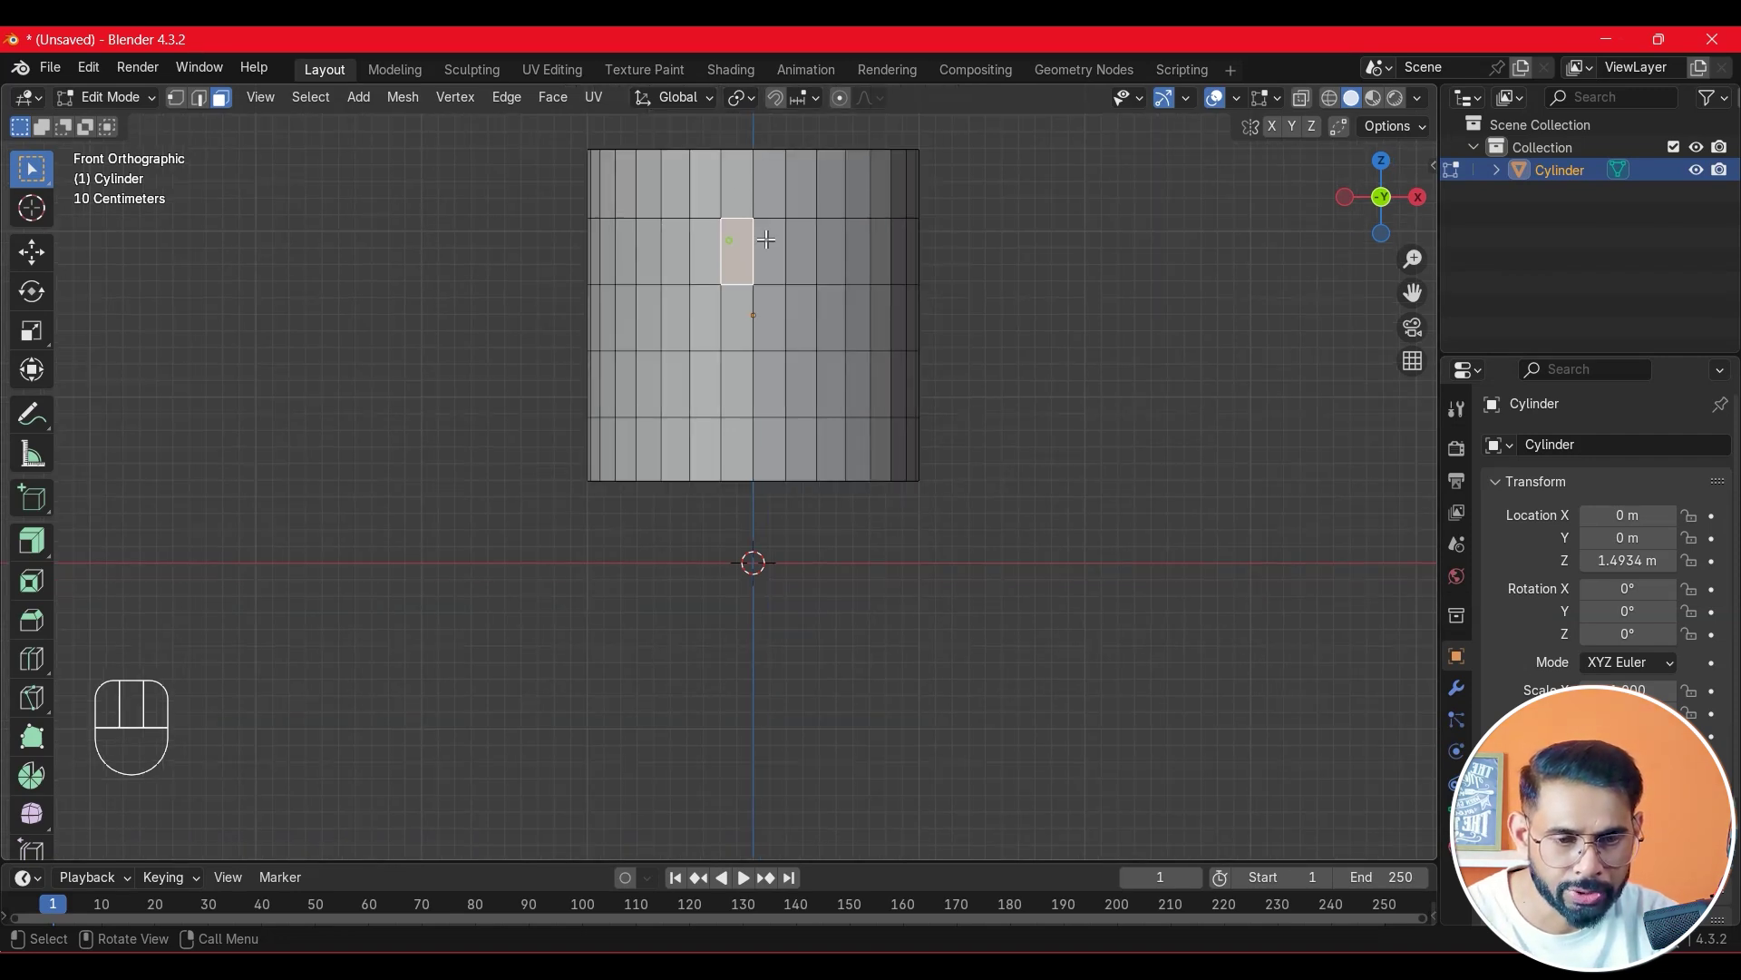
{"action": "left_click", "coordinate": [769, 259], "text": "shift"}
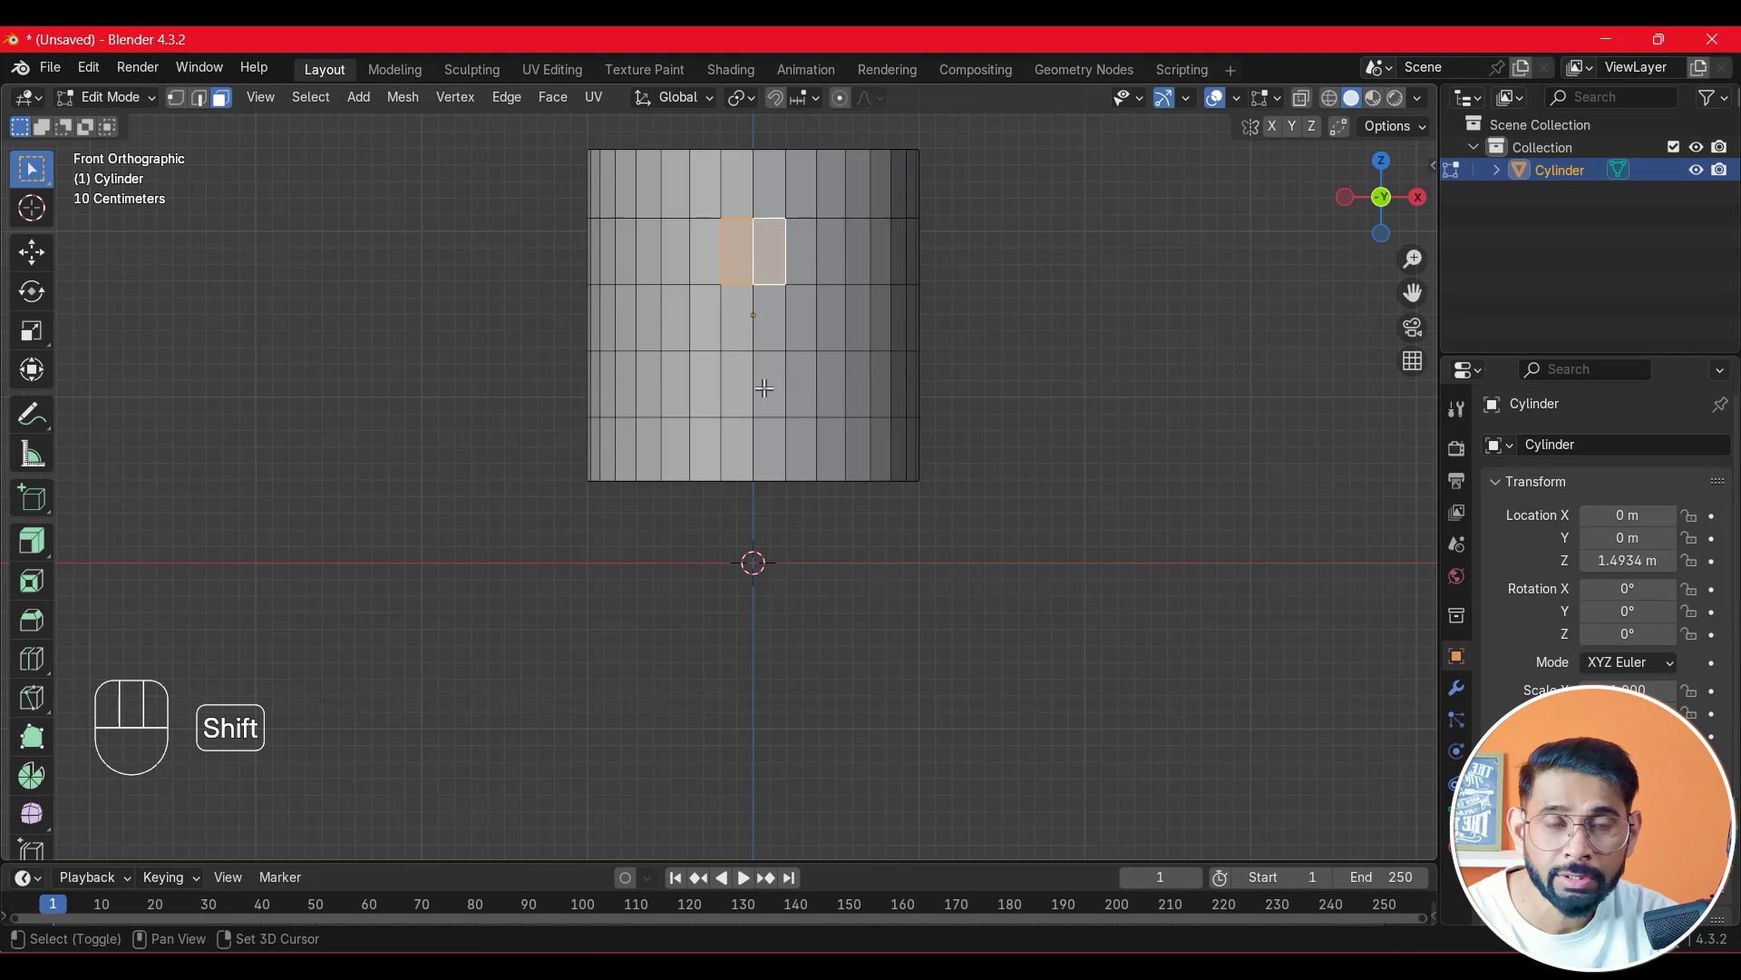
{"action": "left_click", "coordinate": [737, 399], "text": "shift"}
{"action": "left_click", "coordinate": [764, 395], "text": "shift"}
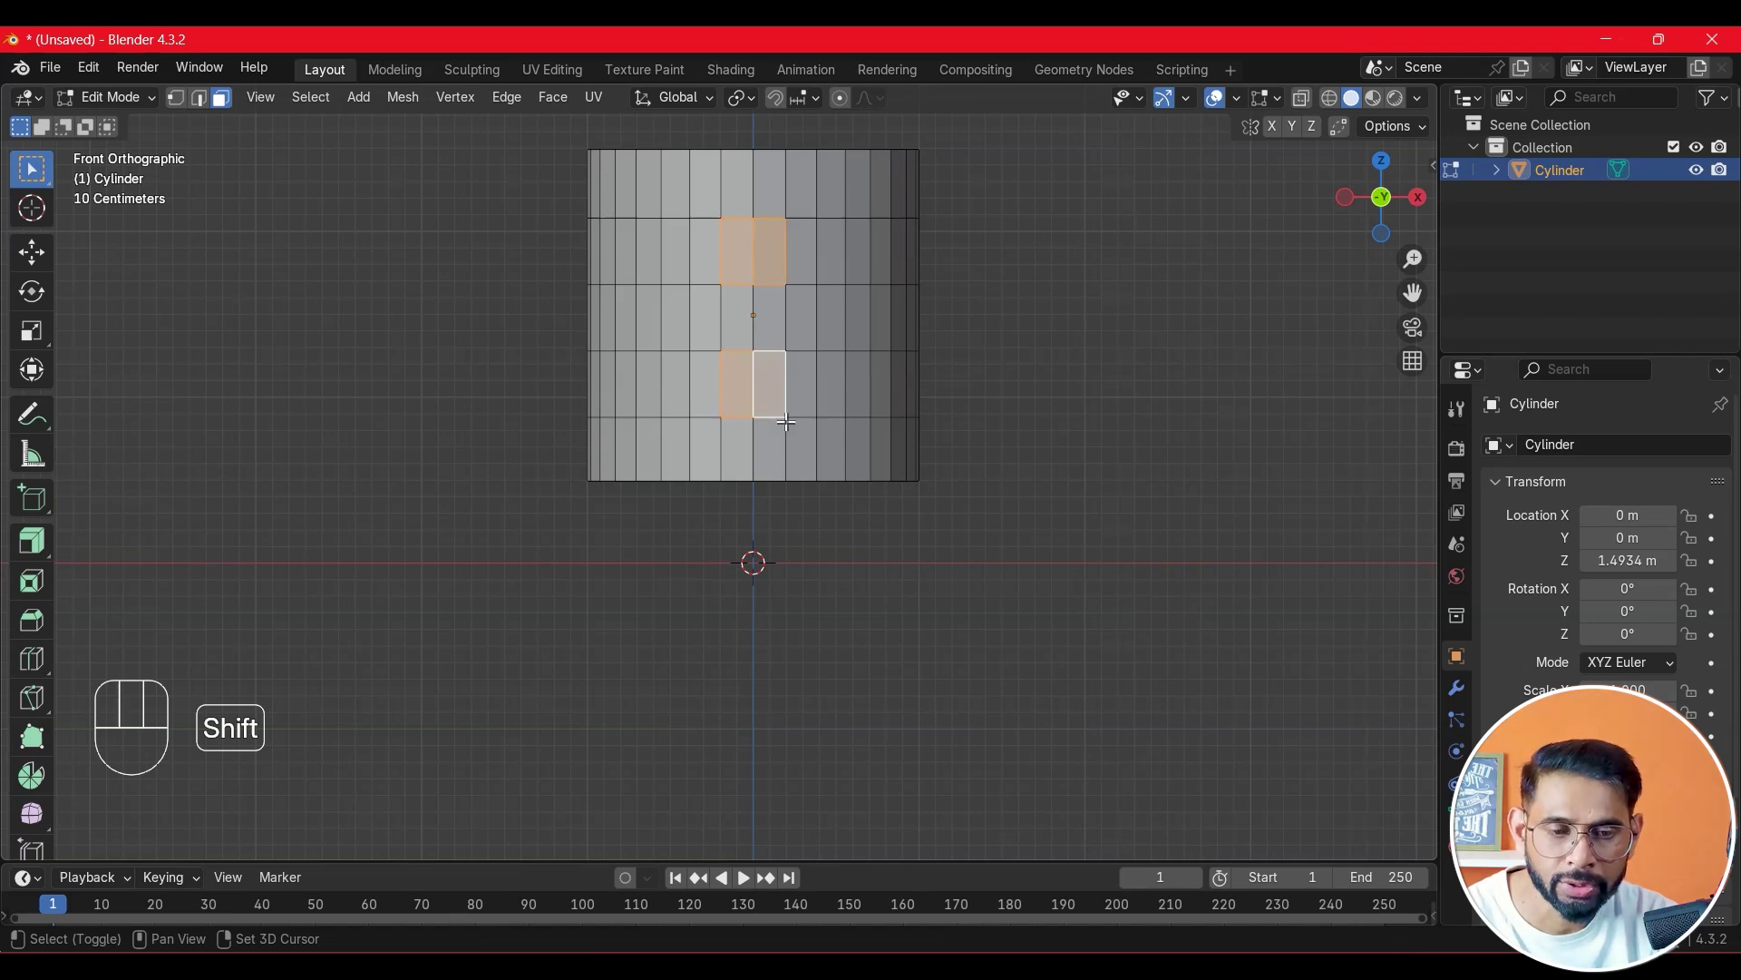
{"action": "middle_click_drag", "start_coordinate": [858, 452], "coordinate": [969, 520]}
{"action": "scroll", "coordinate": [590, 420], "scroll_direction": "down", "scroll_amount": 1}
{"action": "key", "text": "e"}
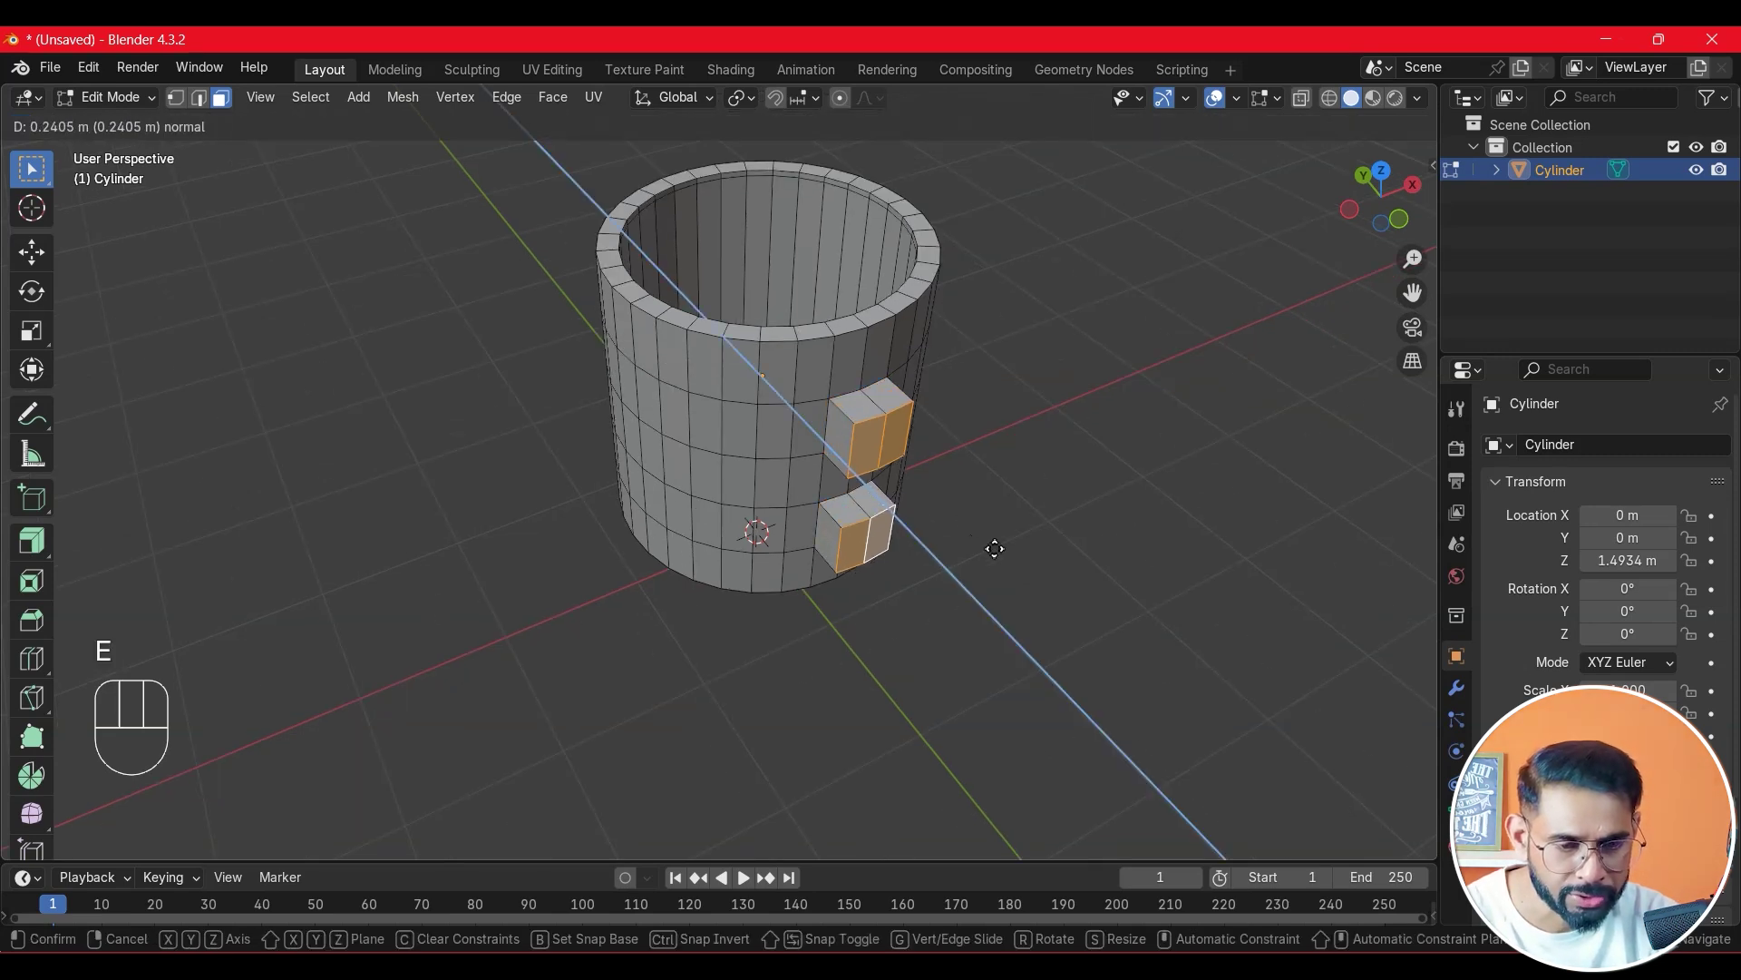
{"action": "left_click", "coordinate": [999, 557]}
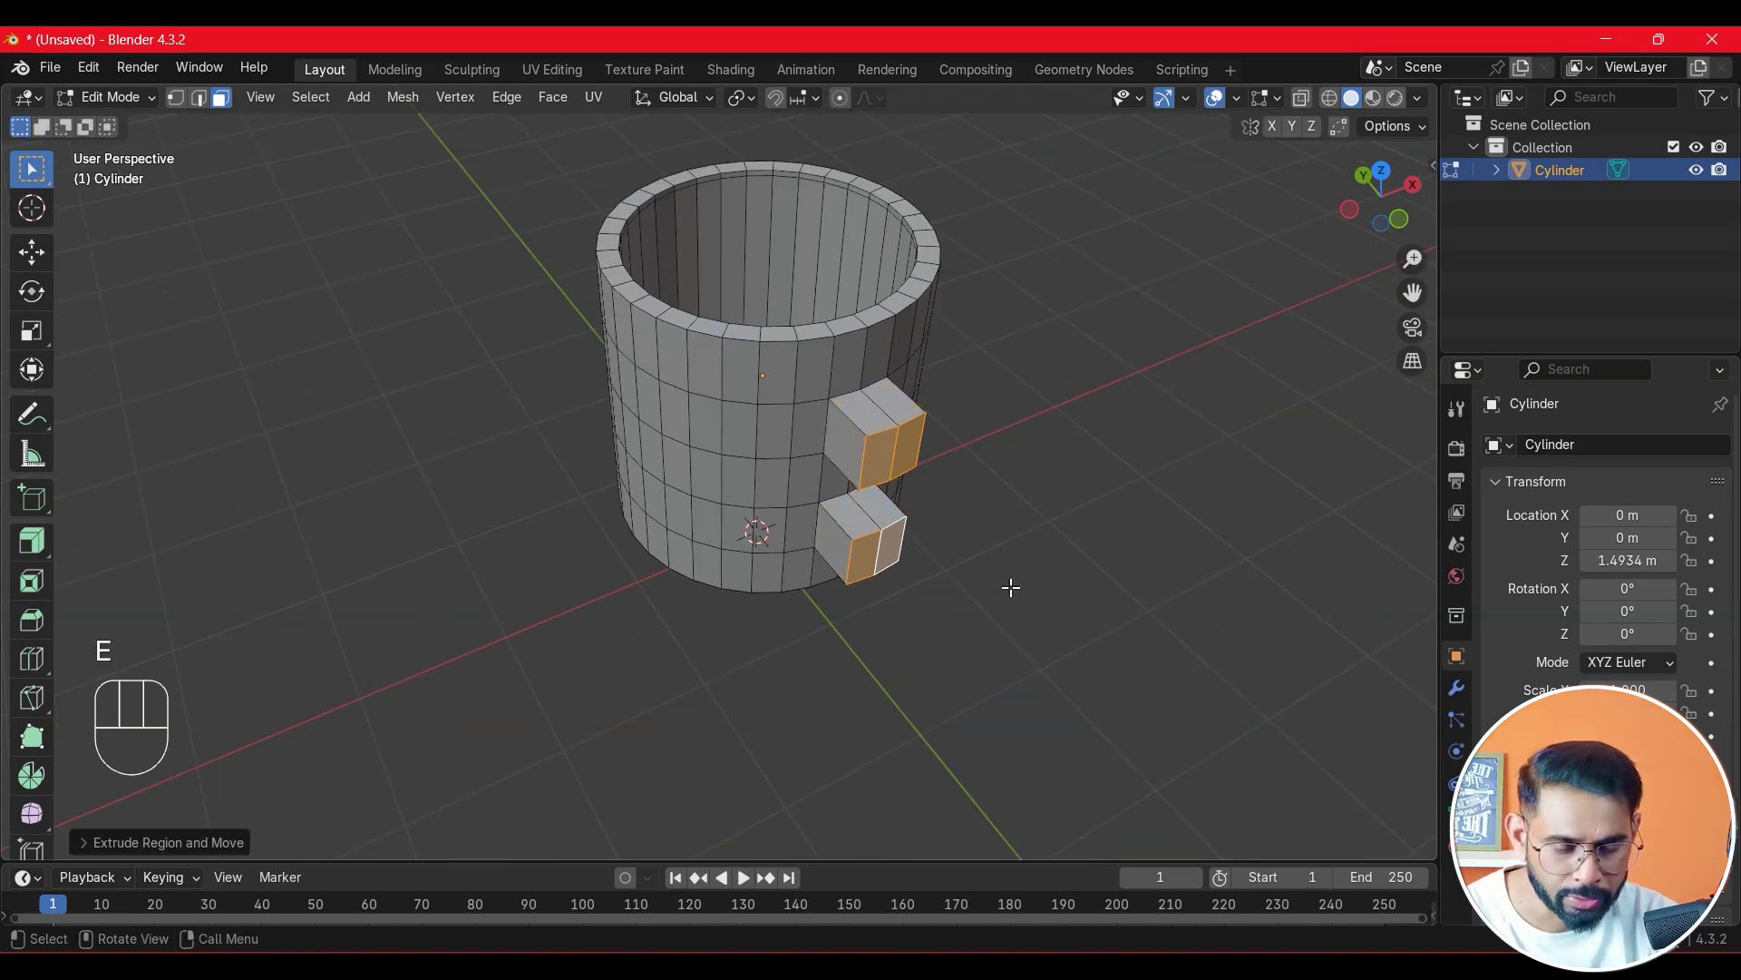
- Lengthen both handle stubs with two more outward extrusions of similar length
{"action": "key", "text": "e"}
{"action": "left_click", "coordinate": [1030, 634]}
{"action": "key", "text": "e"}
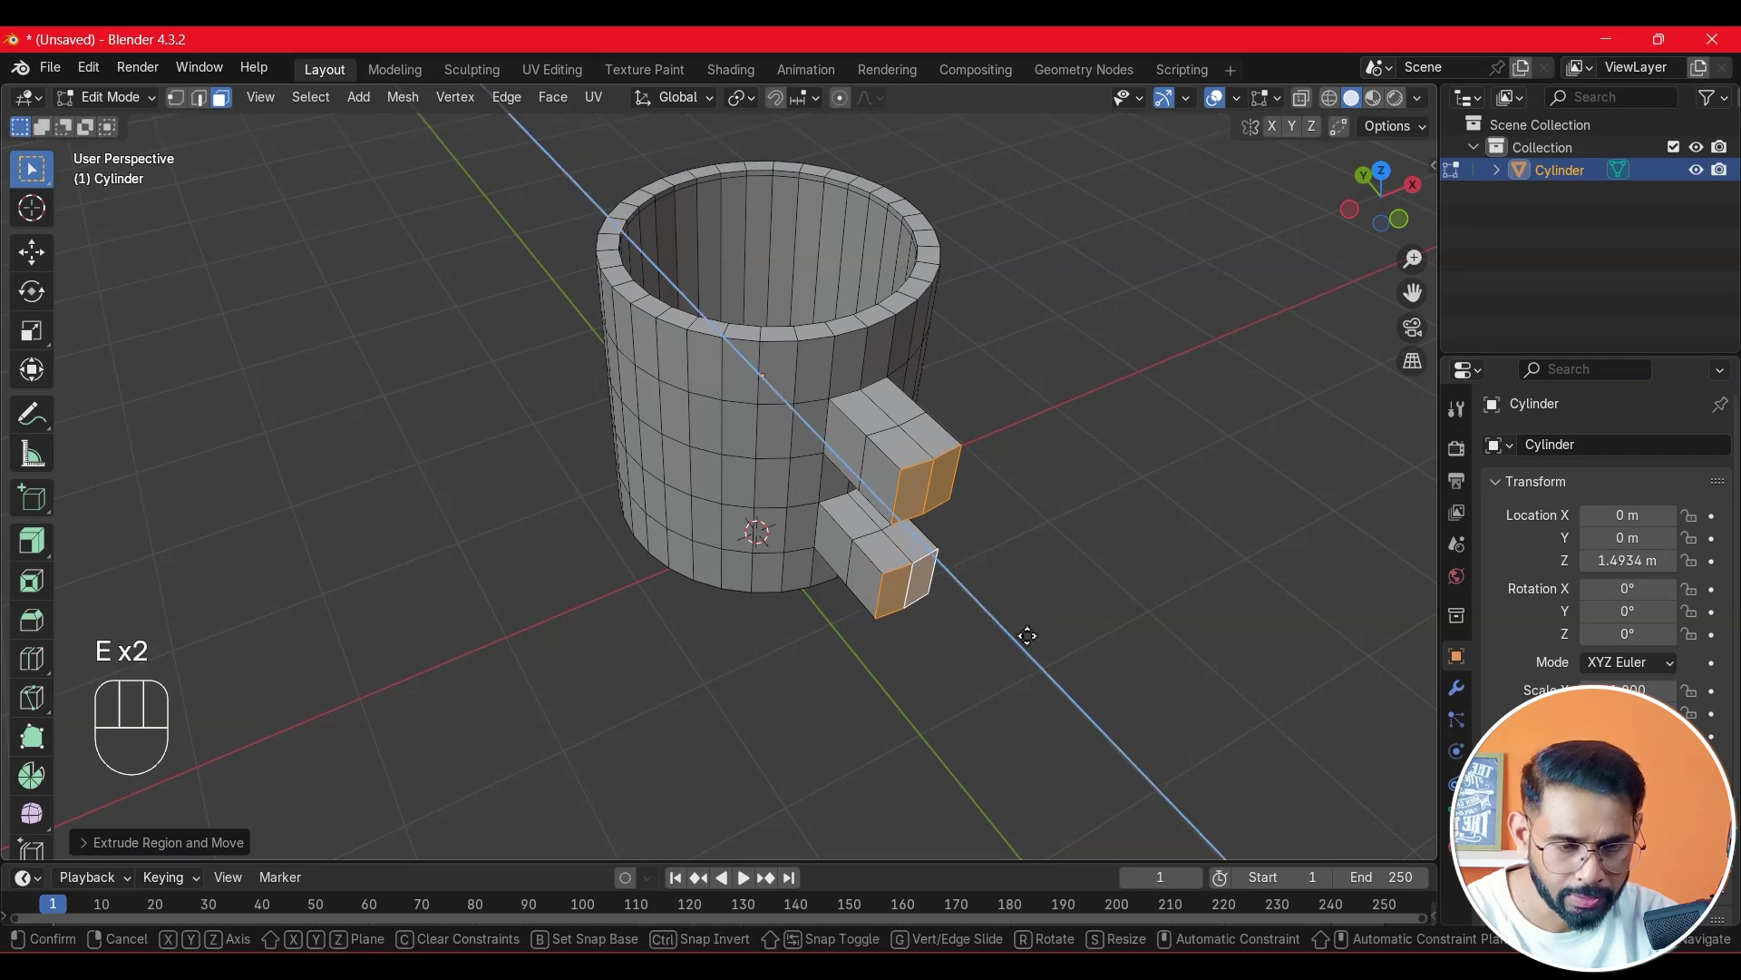
{"action": "left_click", "coordinate": [1050, 688]}
- In left wireframe view, move the upper handle arm's middle vertices up and the lower arm's middle vertices down
{"action": "middle_click_drag", "start_coordinate": [1151, 610], "coordinate": [948, 553]}
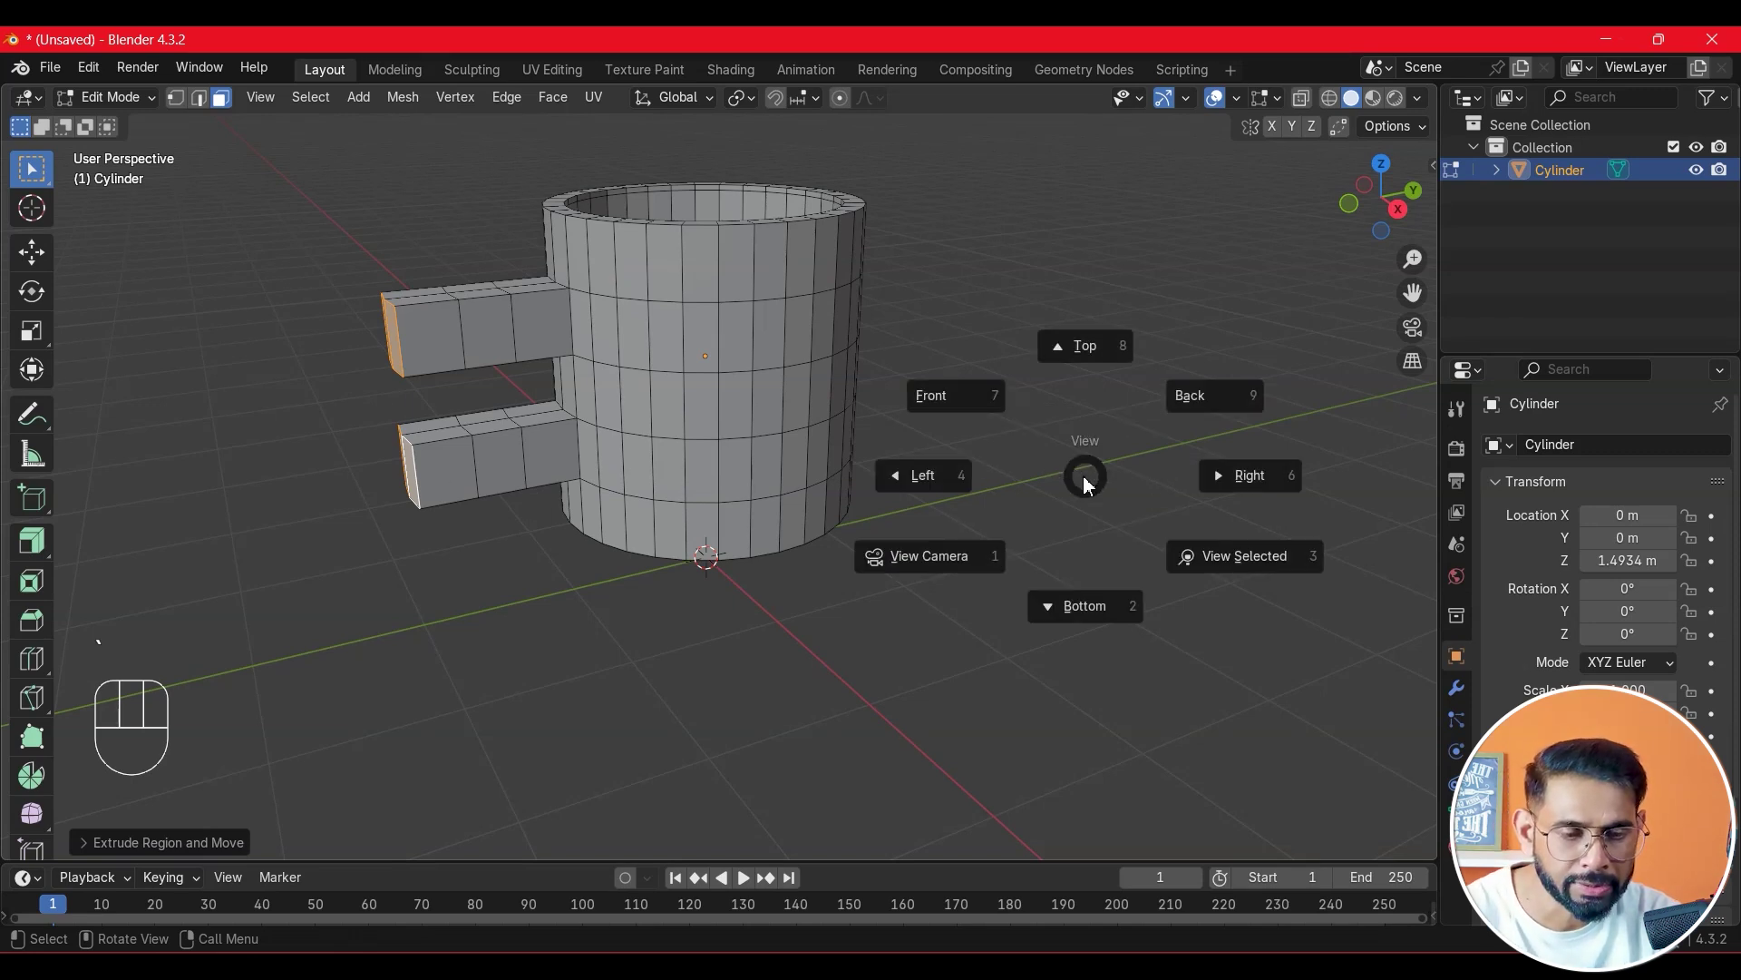
{"action": "left_click", "coordinate": [929, 476]}
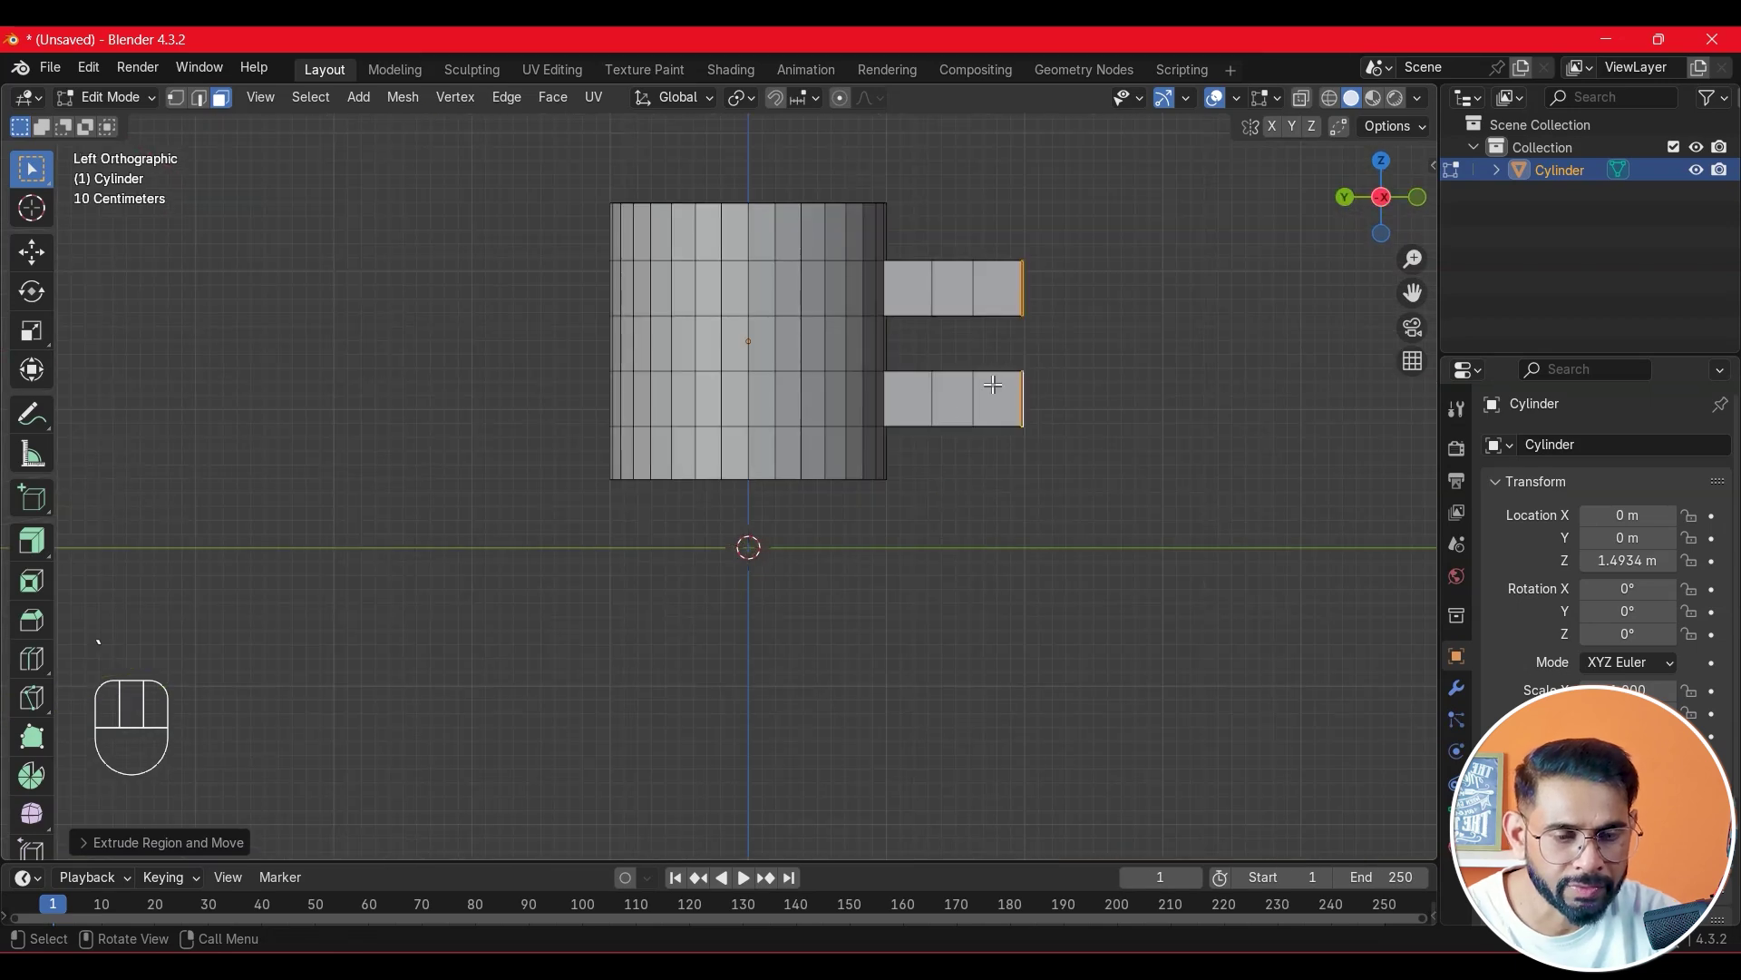
{"action": "scroll", "coordinate": [987, 377], "scroll_direction": "up", "scroll_amount": 2}
{"action": "middle_click_drag", "start_coordinate": [987, 377], "coordinate": [839, 481], "text": "shift"}
{"action": "scroll", "coordinate": [839, 481], "scroll_direction": "up", "scroll_amount": 2}
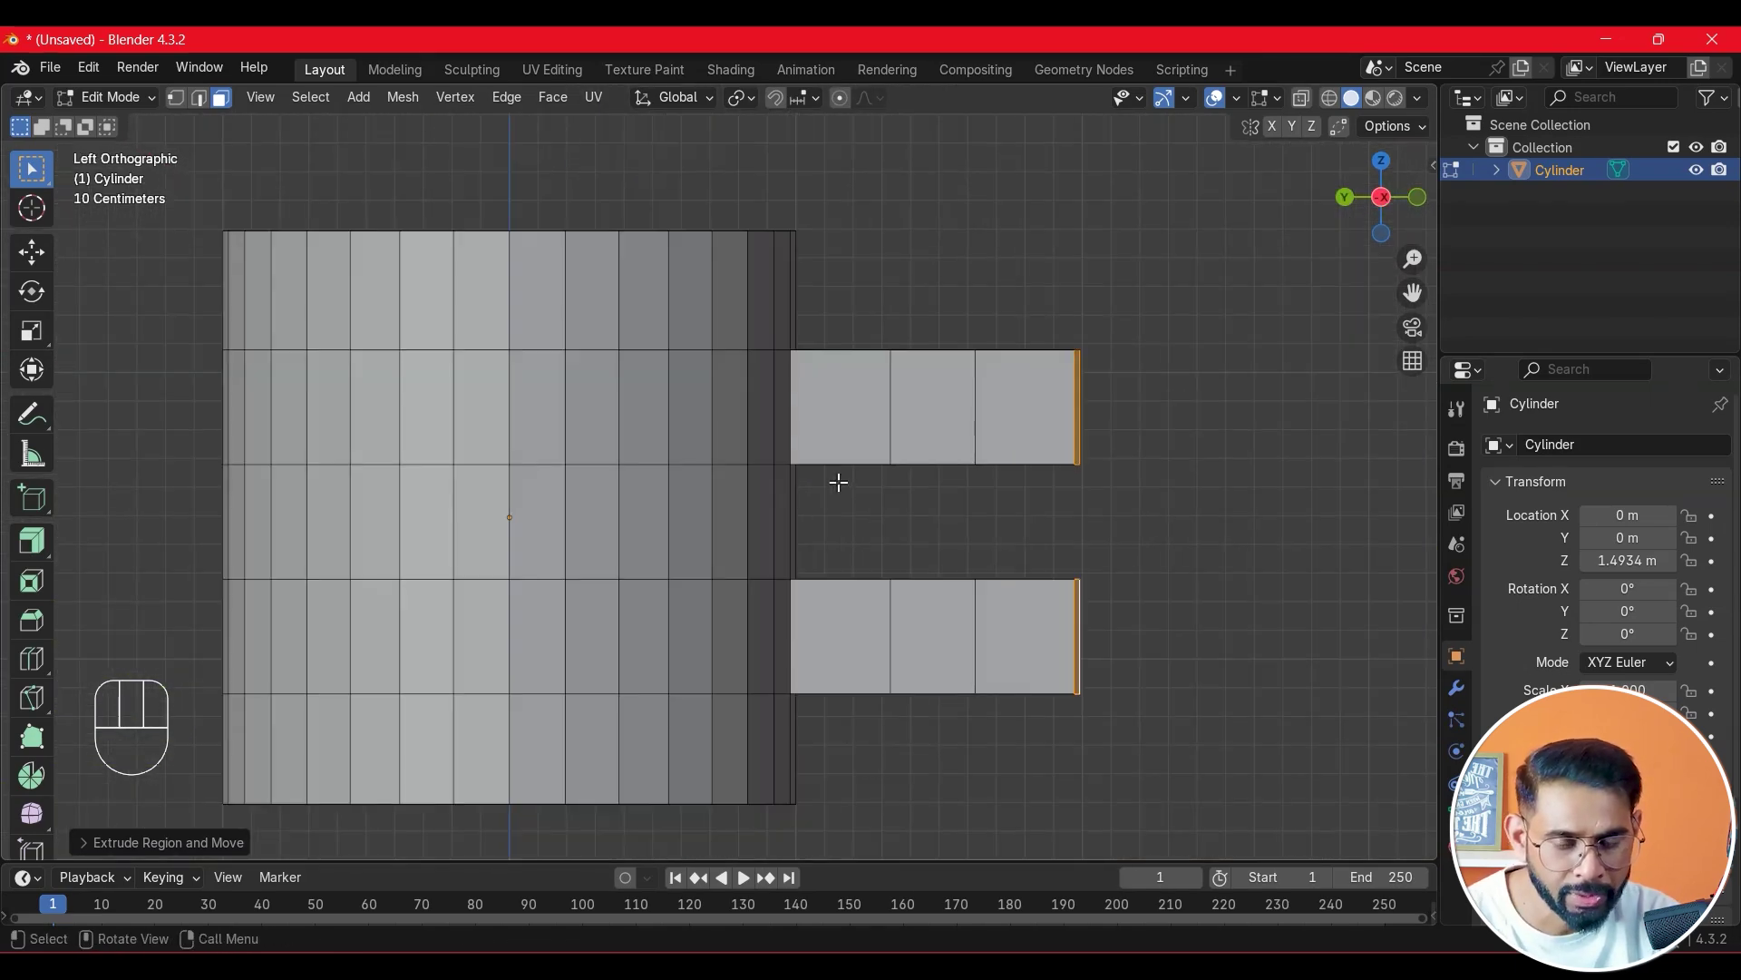
{"action": "key", "text": "shift+z"}
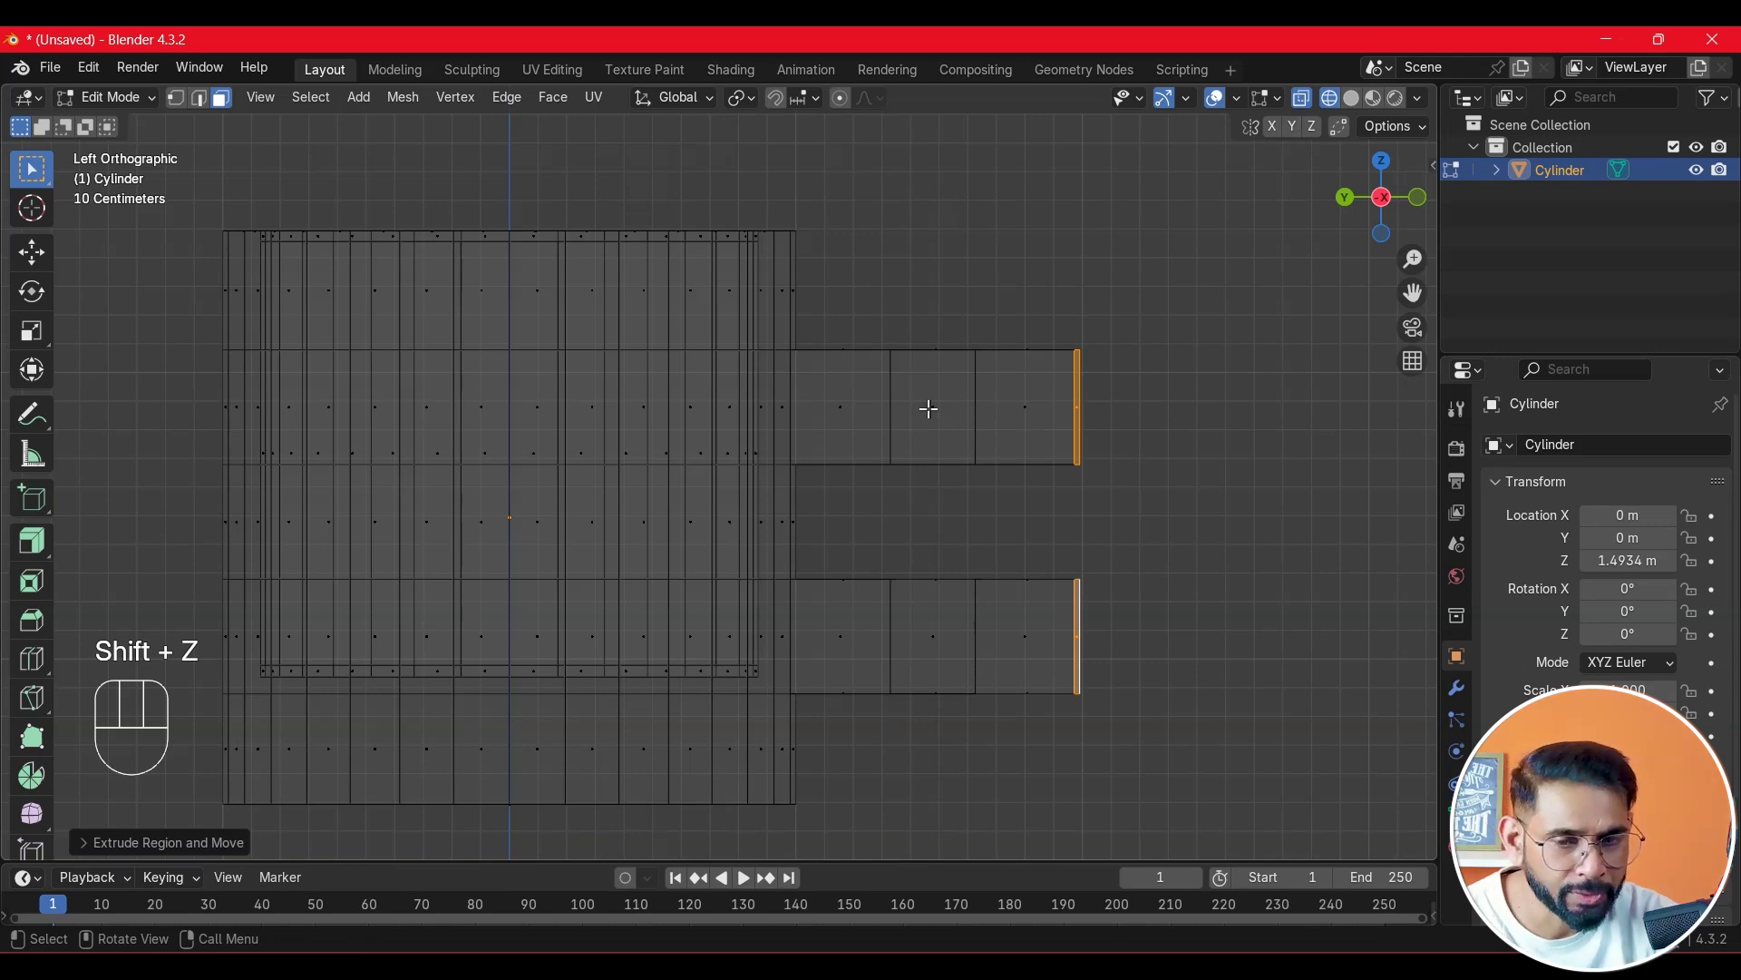
{"action": "left_click", "coordinate": [35, 249]}
{"action": "left_click", "coordinate": [176, 97]}
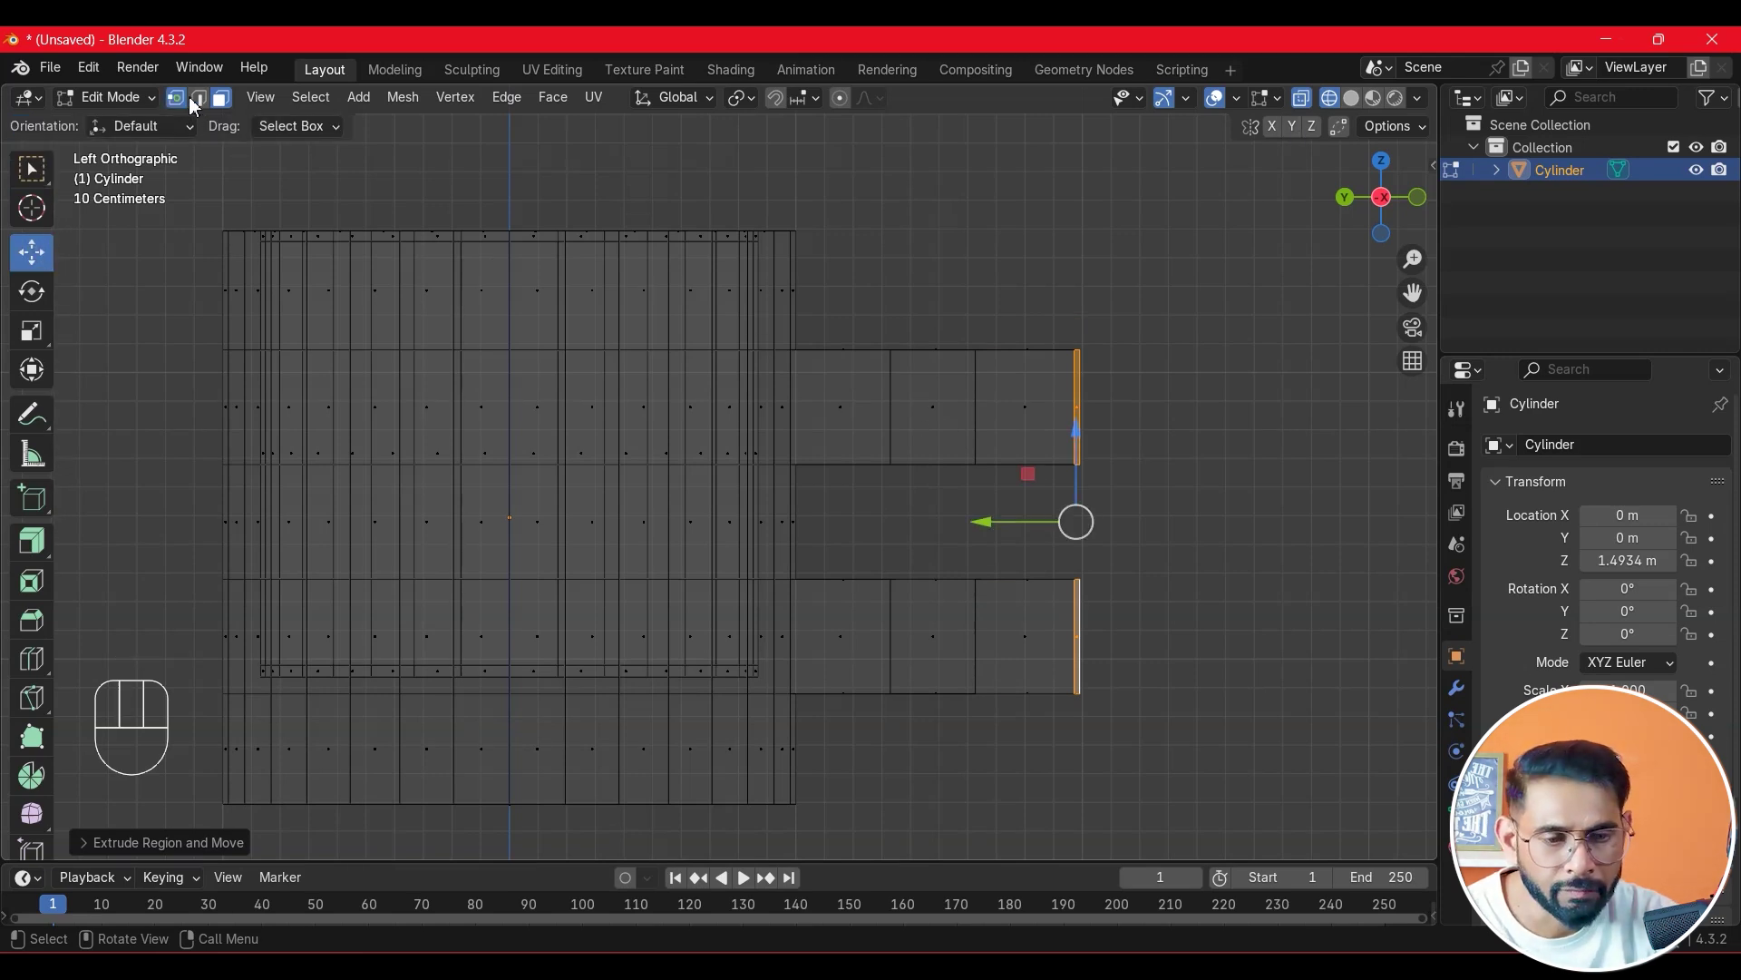
{"action": "left_click_drag", "start_coordinate": [775, 239], "coordinate": [1005, 479]}
{"action": "left_click_drag", "start_coordinate": [839, 272], "coordinate": [1034, 522]}
{"action": "left_click_drag", "start_coordinate": [934, 343], "coordinate": [932, 301]}
{"action": "left_click_drag", "start_coordinate": [867, 506], "coordinate": [1045, 778]}
{"action": "mouse_move", "coordinate": [933, 596]}
{"action": "left_mouse_down"}
{"action": "mouse_move", "coordinate": [935, 663]}
{"action": "mouse_move", "coordinate": [944, 618]}
{"action": "left_mouse_up"}
- Reposition the outer vertices of both handle arms so their ends bend toward each other in a rounded C shape
{"action": "left_click_drag", "start_coordinate": [1135, 305], "coordinate": [1189, 458]}
{"action": "left_click_drag", "start_coordinate": [1139, 642], "coordinate": [1058, 720]}
{"action": "left_click_drag", "start_coordinate": [1077, 693], "coordinate": [1196, 588]}
{"action": "left_click_drag", "start_coordinate": [1032, 270], "coordinate": [1068, 315]}
{"action": "left_click_drag", "start_coordinate": [1070, 738], "coordinate": [931, 797]}
{"action": "left_click_drag", "start_coordinate": [979, 760], "coordinate": [1052, 735]}
{"action": "left_click_drag", "start_coordinate": [1130, 439], "coordinate": [1020, 482]}
{"action": "left_click_drag", "start_coordinate": [1127, 535], "coordinate": [1031, 579]}
- Shift the outer and inner end vertices of both handle arms slightly toward the mug, and check the shape in solid shading
{"action": "left_click_drag", "start_coordinate": [1302, 393], "coordinate": [1131, 590]}
{"action": "left_click_drag", "start_coordinate": [1137, 530], "coordinate": [1117, 519]}
{"action": "left_click_drag", "start_coordinate": [987, 442], "coordinate": [1109, 587]}
{"action": "left_click_drag", "start_coordinate": [1011, 522], "coordinate": [1007, 522]}
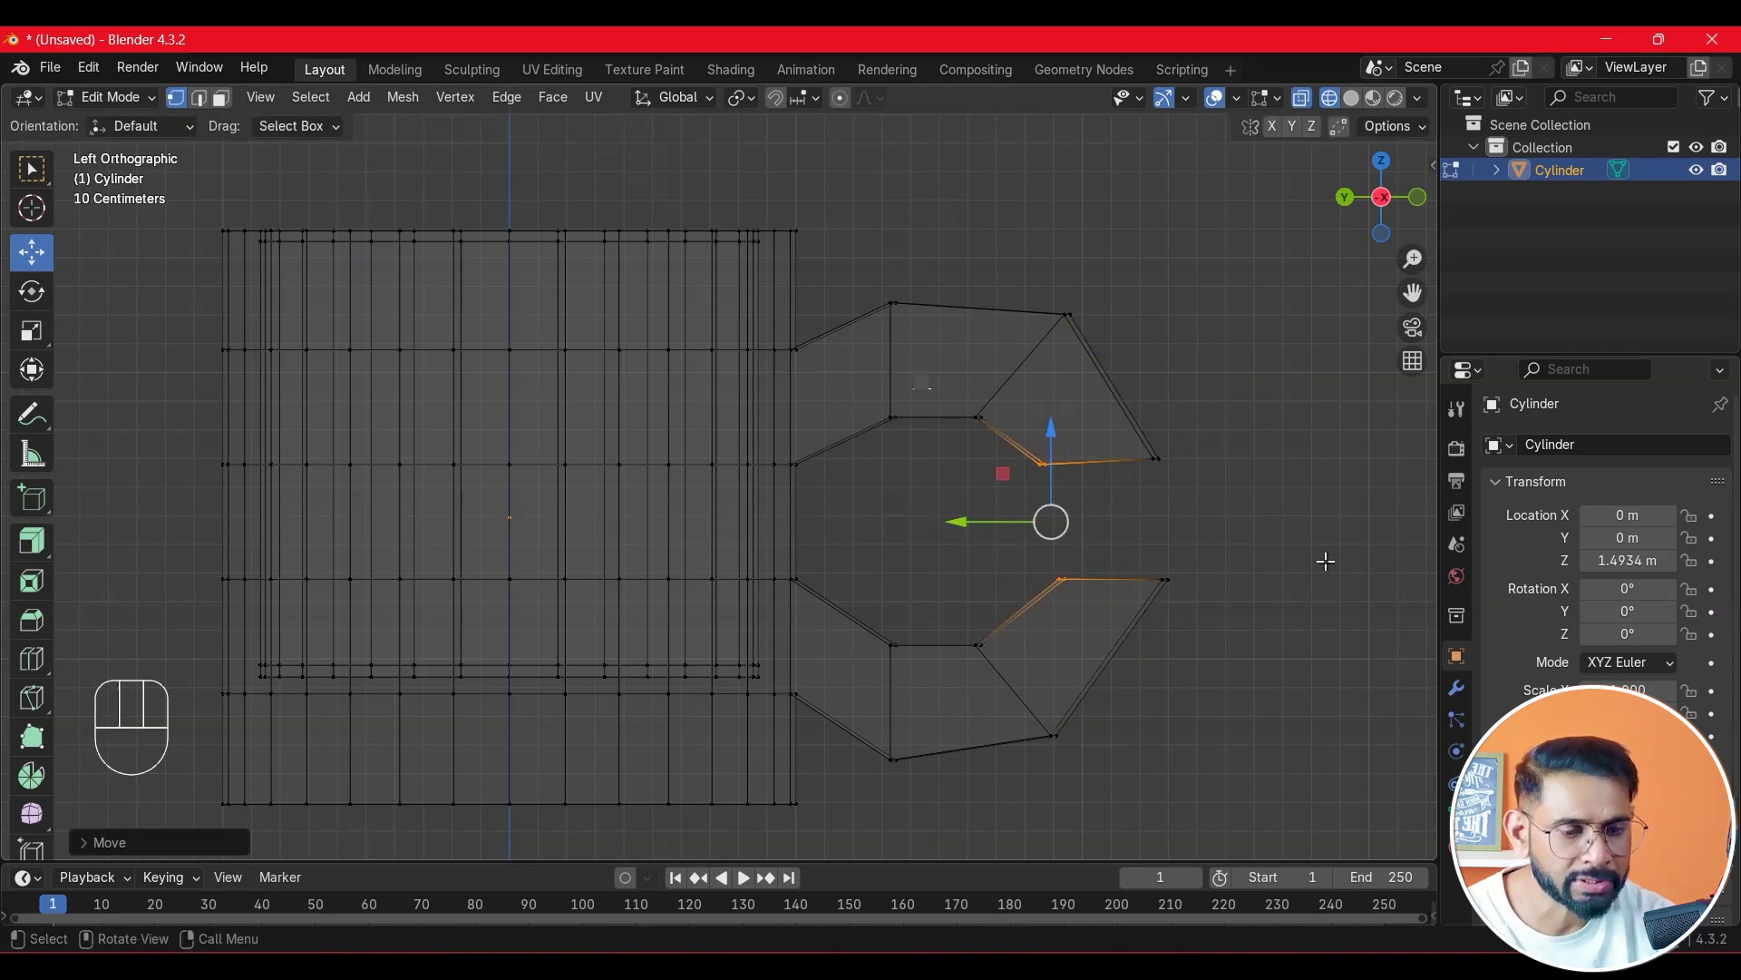
{"action": "scroll", "coordinate": [1166, 544], "scroll_direction": "down", "scroll_amount": 2}
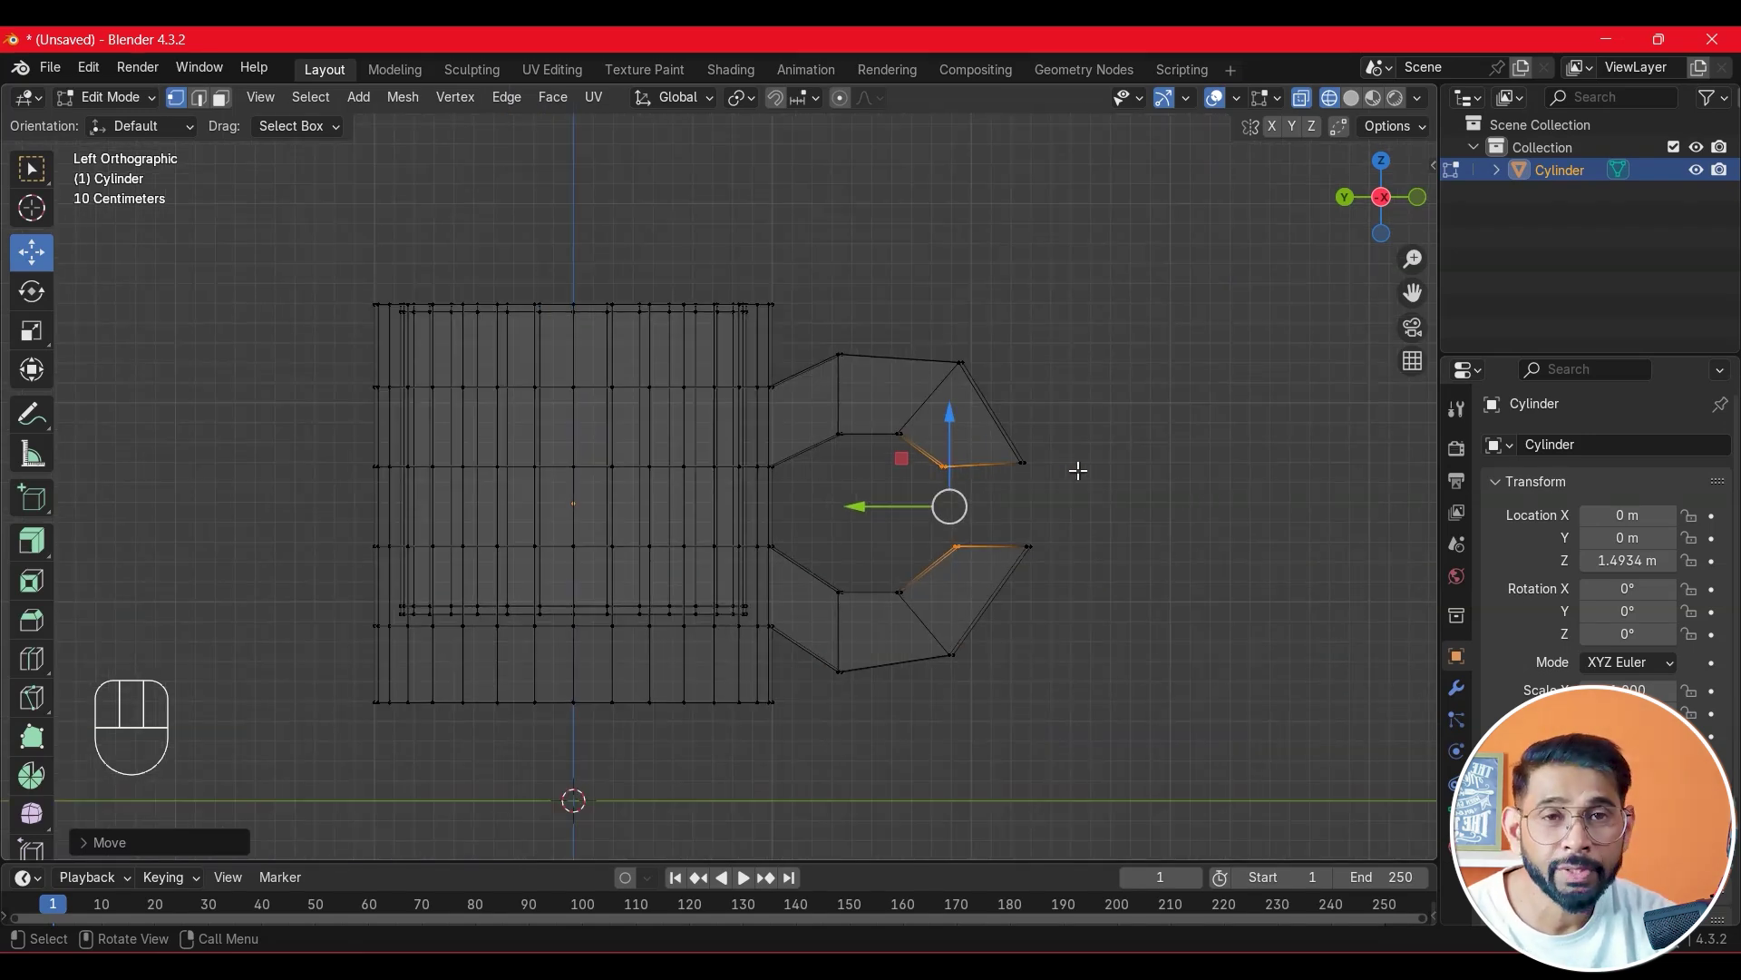
{"action": "middle_click_drag", "start_coordinate": [1162, 459], "coordinate": [942, 496]}
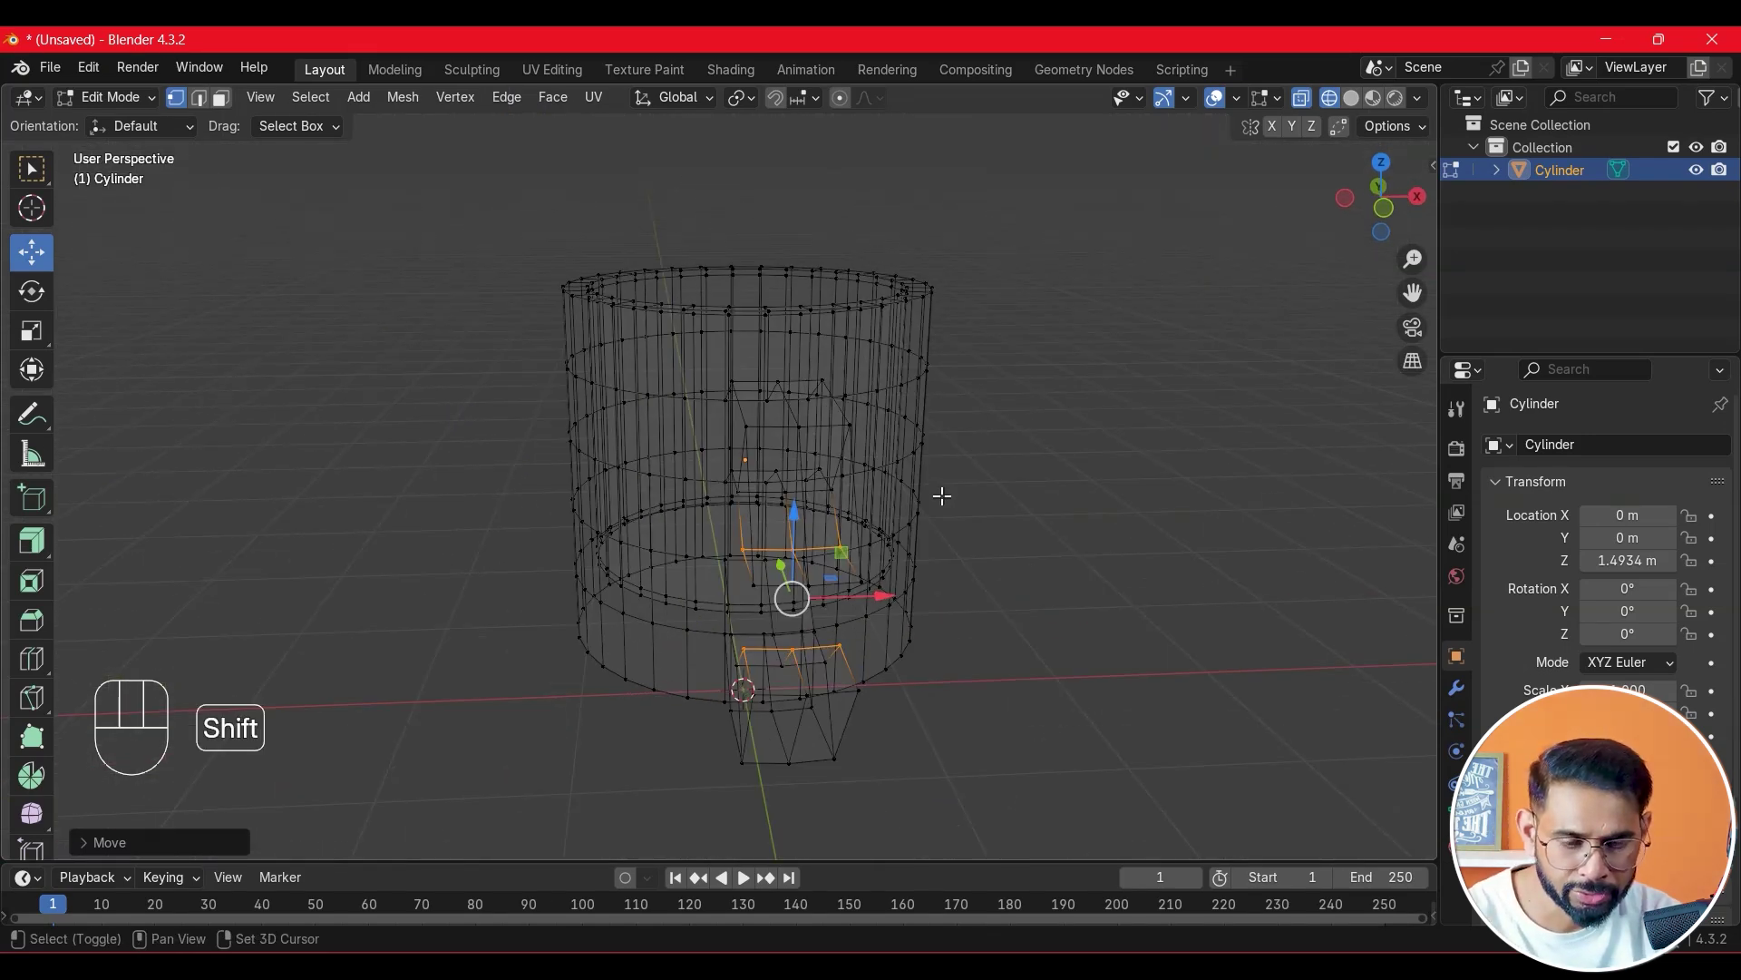
{"action": "key", "text": "shift+z"}
{"action": "mouse_move", "coordinate": [1030, 544]}
{"action": "middle_mouse_down"}
{"action": "mouse_move", "coordinate": [1167, 478]}
{"action": "mouse_move", "coordinate": [1107, 521]}
{"action": "mouse_move", "coordinate": [1105, 496]}
{"action": "middle_mouse_up"}
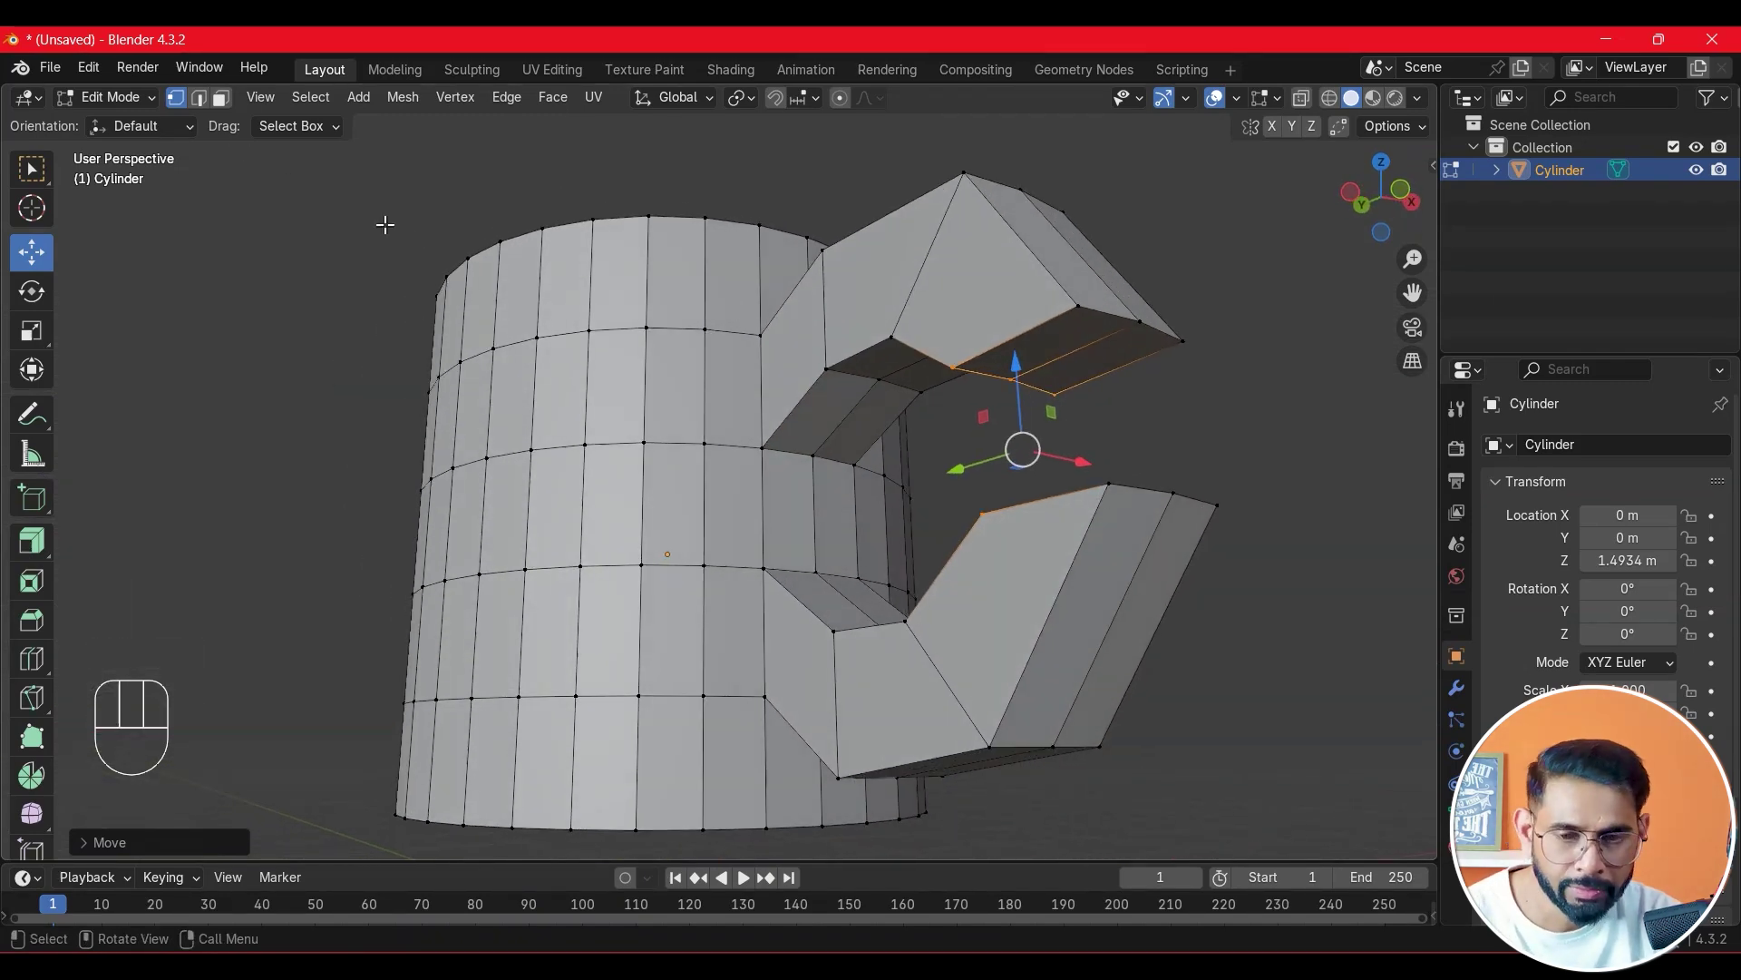
- Select the facing end faces of the upper and lower handle arms and bridge them to close the handle loop
{"action": "left_click", "coordinate": [220, 97]}
{"action": "left_click", "coordinate": [1117, 363]}
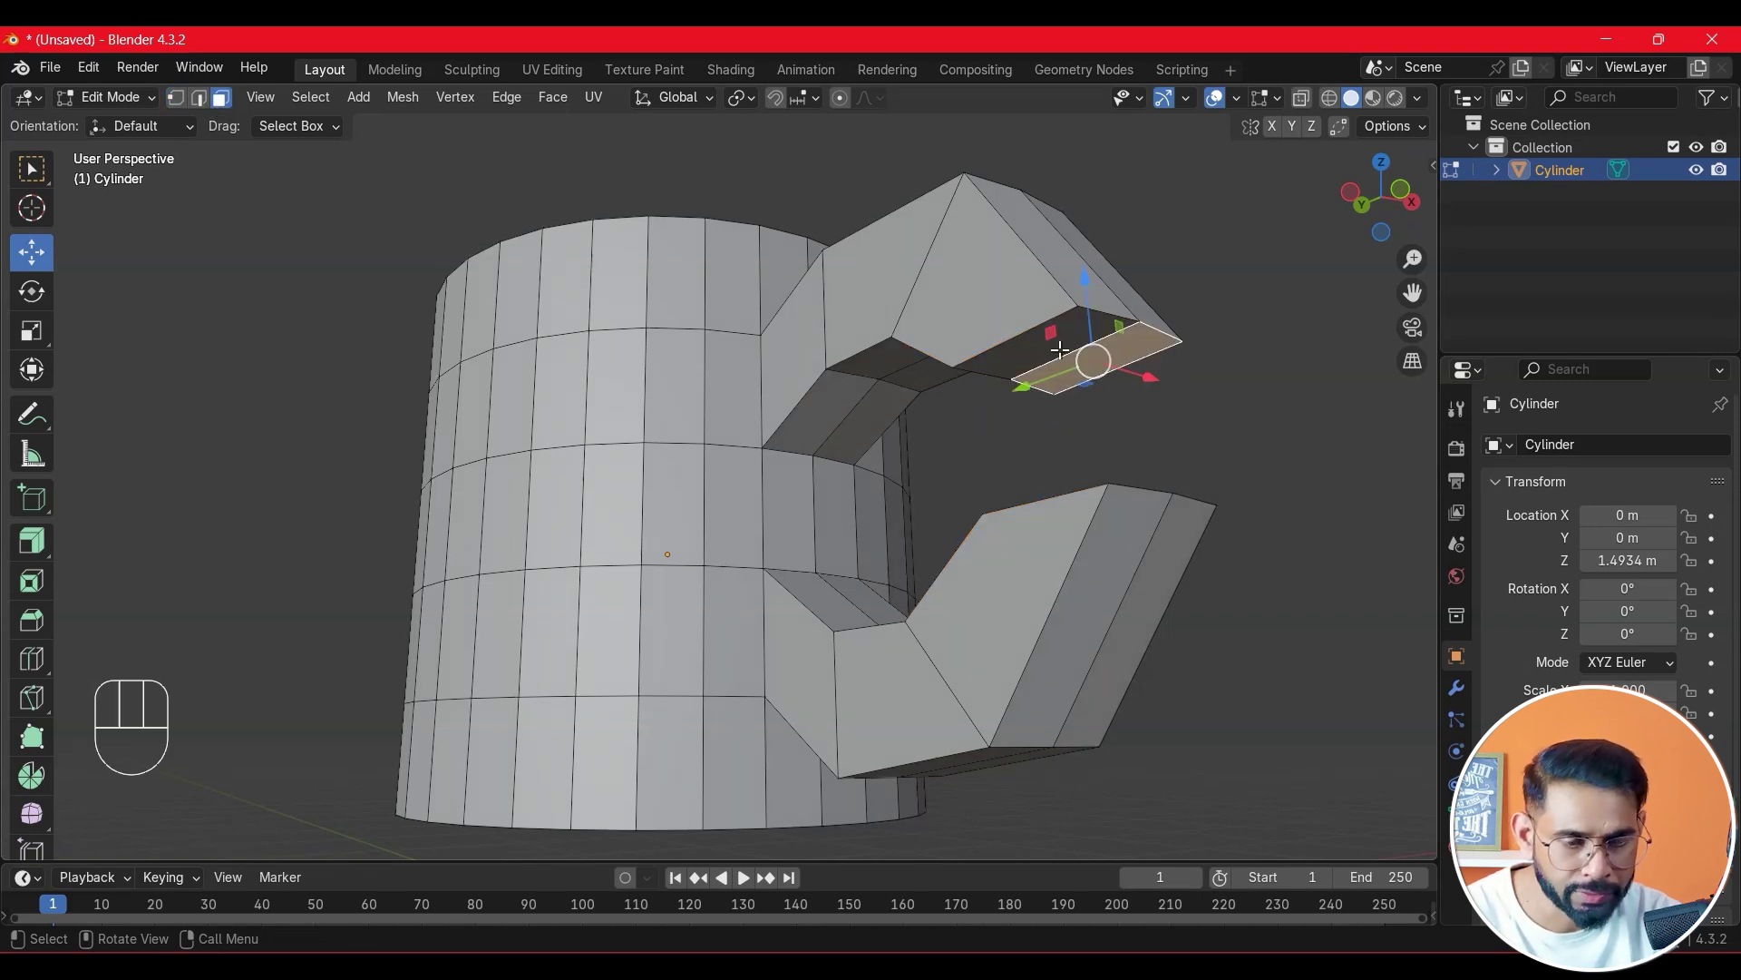
{"action": "scroll", "coordinate": [1090, 409], "scroll_direction": "down", "scroll_amount": 2}
{"action": "middle_click_drag", "start_coordinate": [1113, 467], "coordinate": [1079, 530]}
{"action": "left_click", "coordinate": [1041, 645], "text": "shift"}
{"action": "left_click", "coordinate": [1024, 668], "text": "shift"}
{"action": "right_click", "coordinate": [1079, 530]}
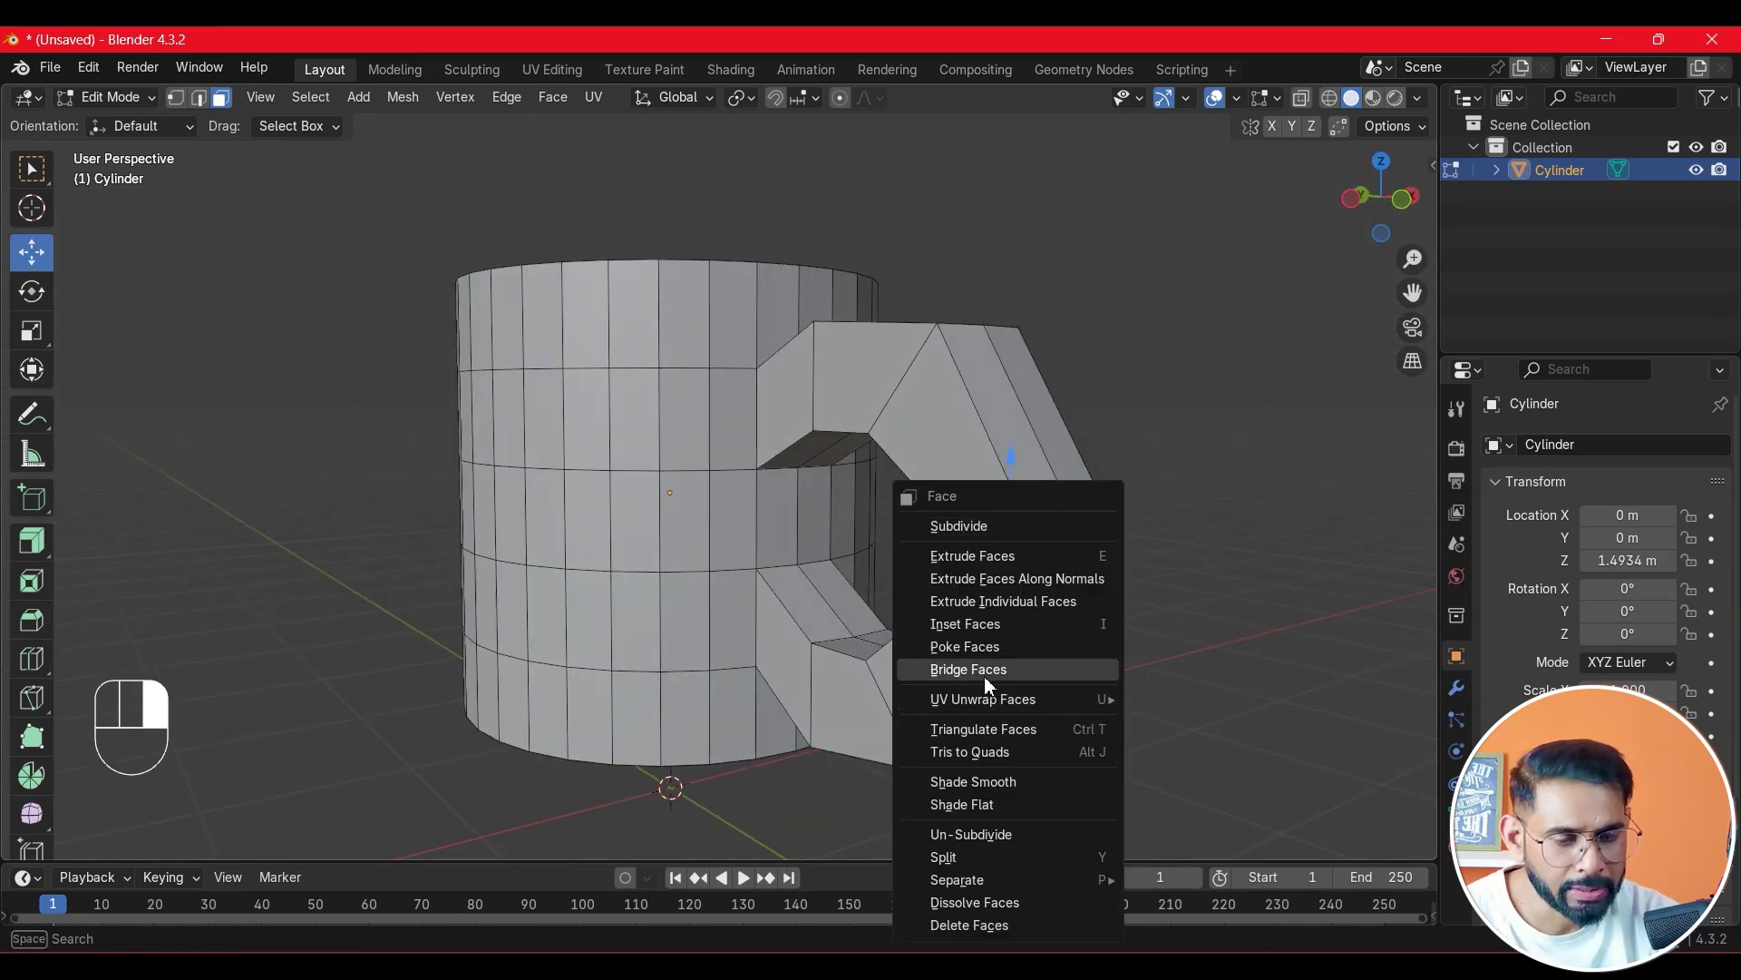
{"action": "left_click", "coordinate": [948, 673]}
{"action": "left_click", "coordinate": [1206, 591]}
{"action": "middle_click_drag", "start_coordinate": [1207, 591], "coordinate": [1179, 556]}
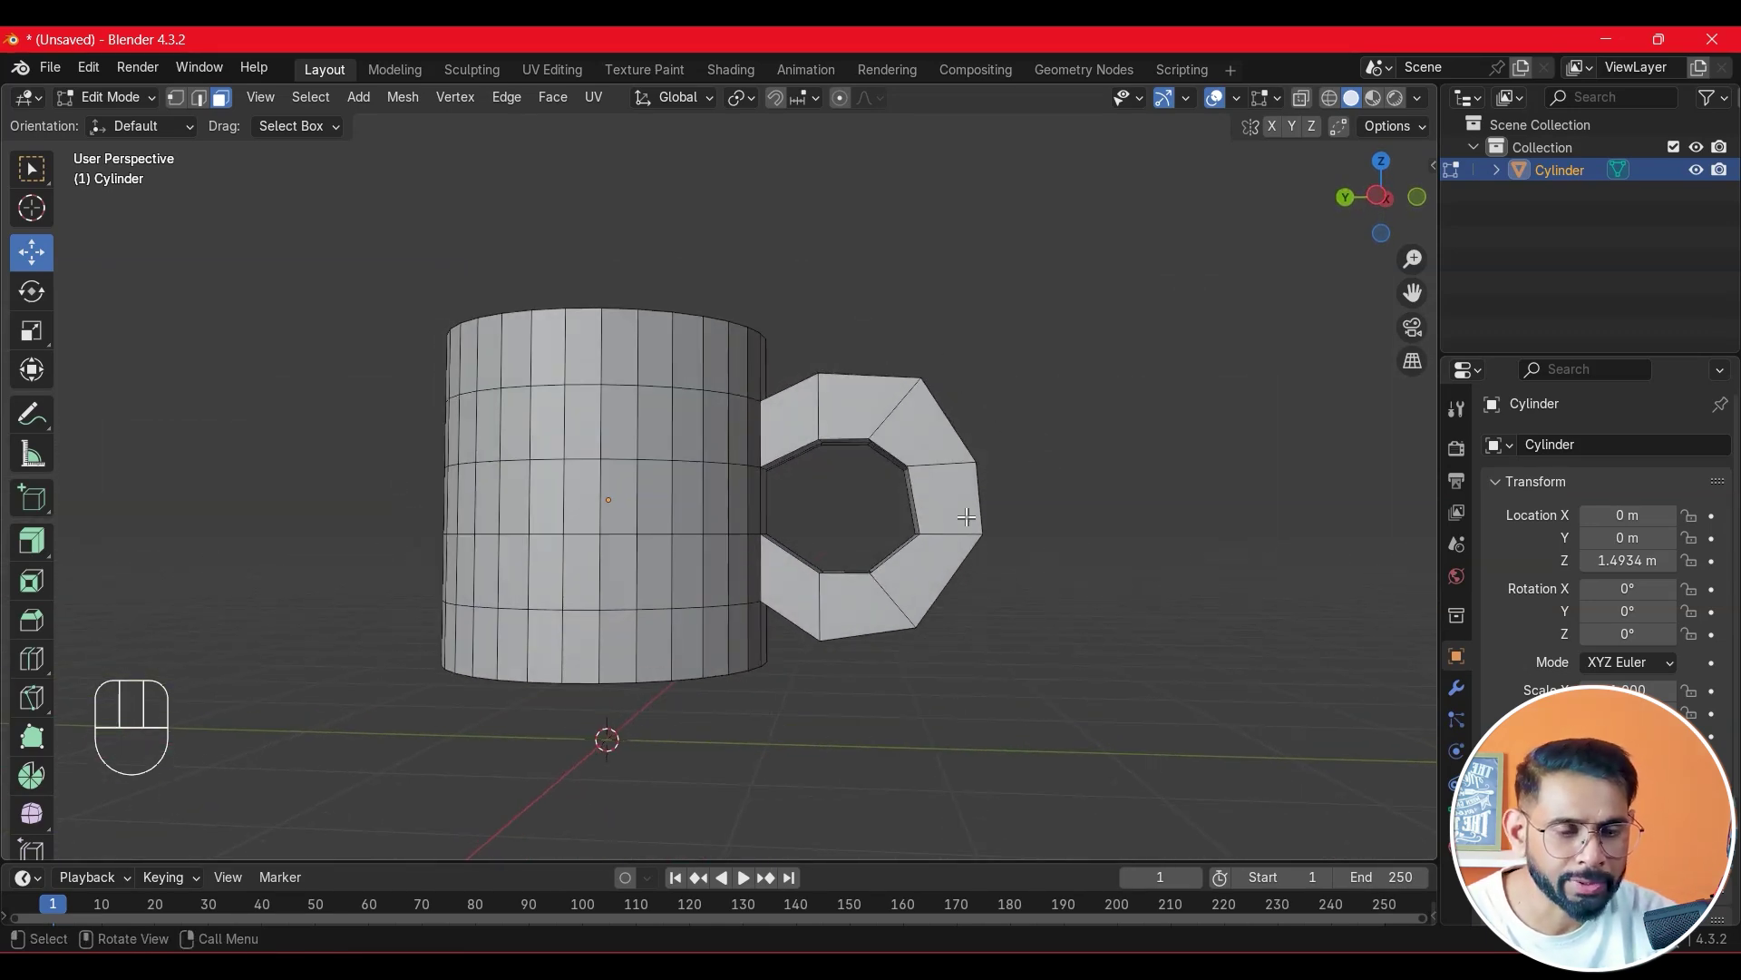
- In right wireframe view, move the lower outer vertices of the handle's bridged section downward to round its outline
{"action": "key", "text": "grave"}
{"action": "left_click", "coordinate": [825, 440]}
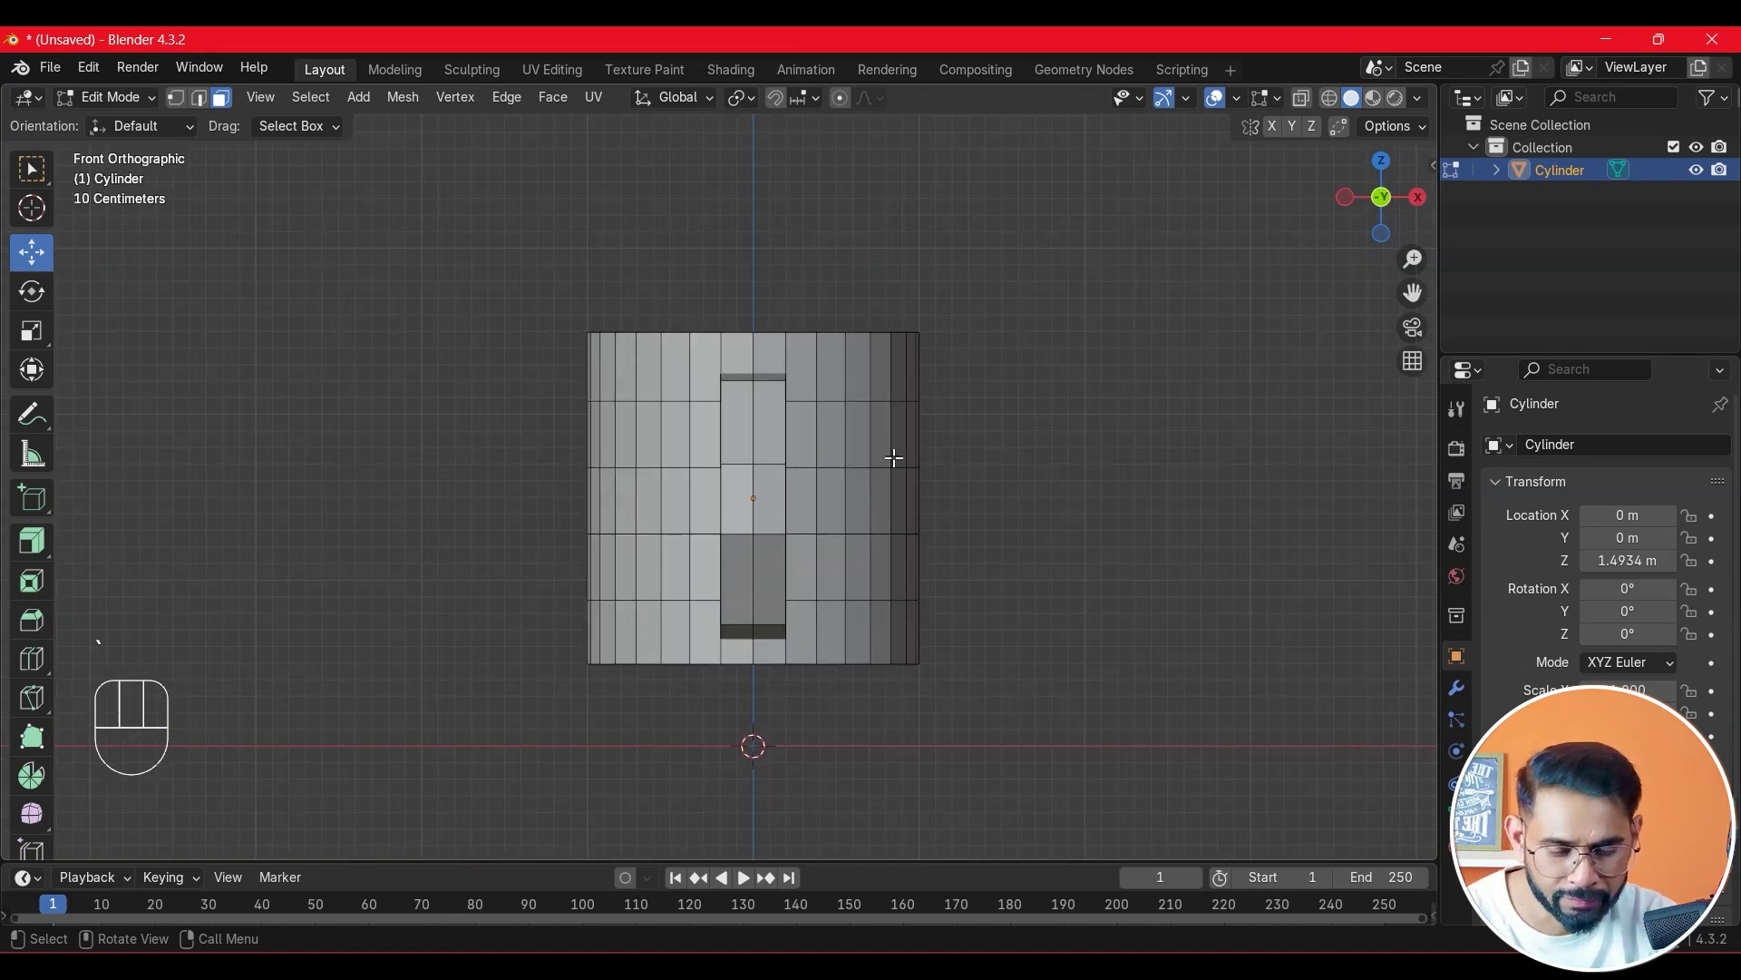
{"action": "key", "text": "grave"}
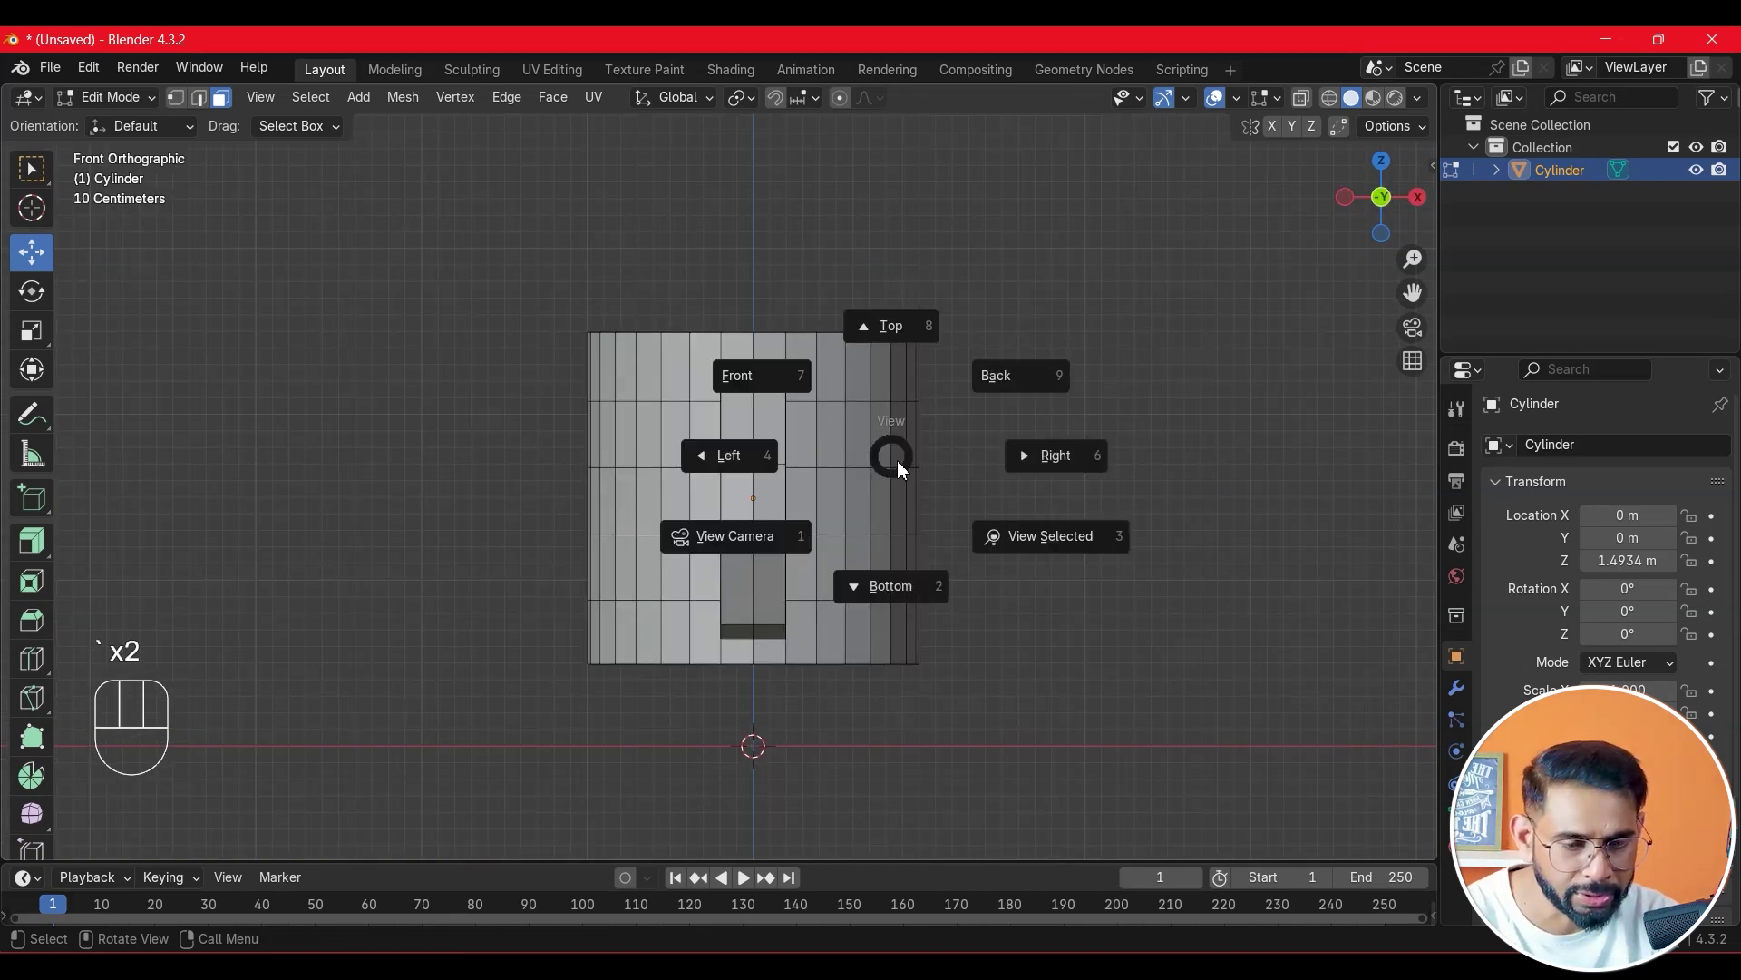
{"action": "left_click", "coordinate": [1066, 456]}
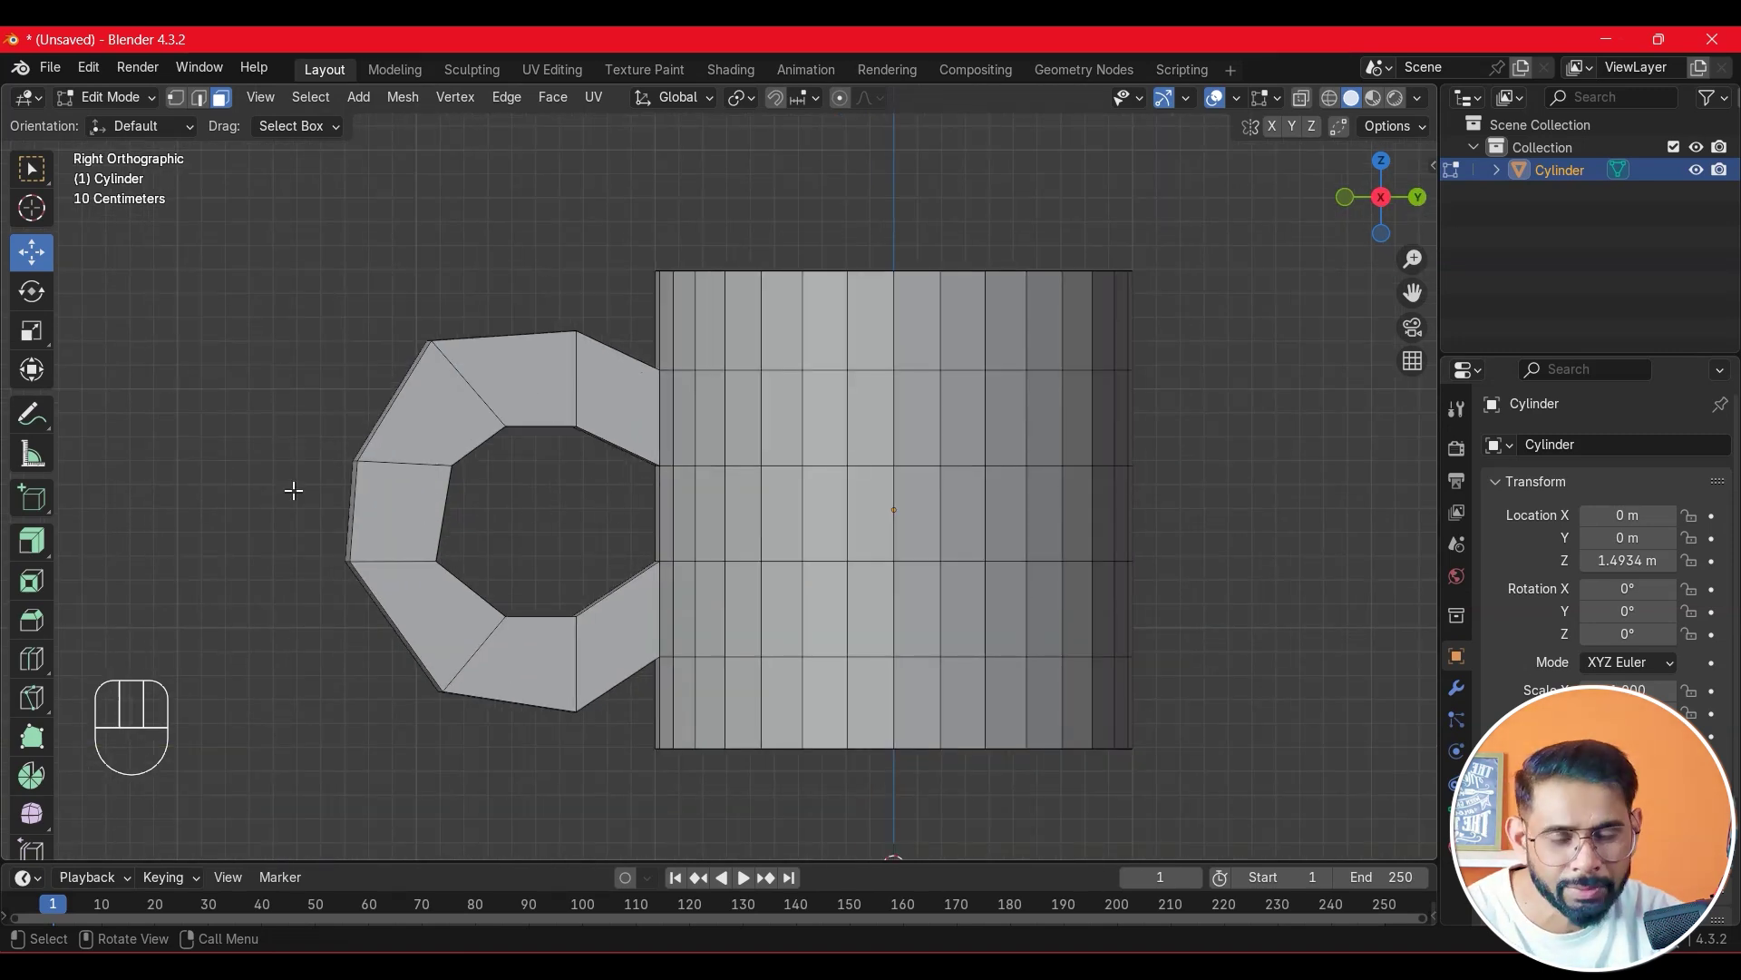
{"action": "key", "text": "shift+z"}
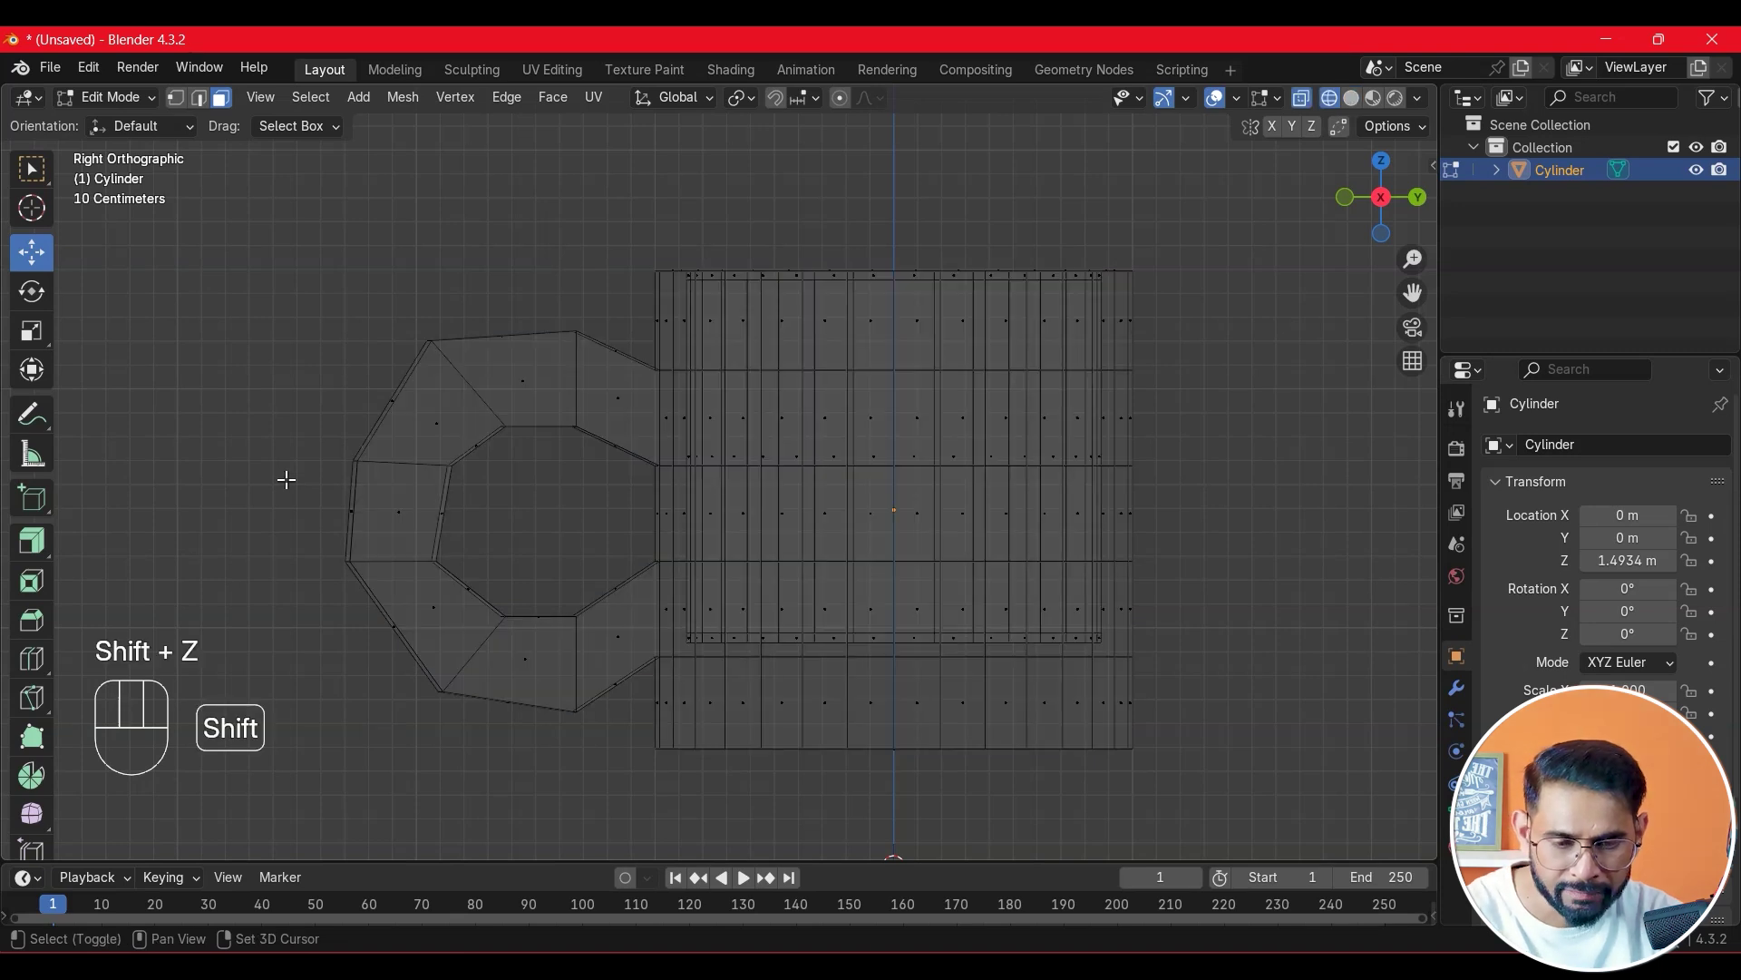
{"action": "scroll", "coordinate": [396, 557], "scroll_direction": "up", "scroll_amount": 2}
{"action": "middle_click_drag", "start_coordinate": [447, 503], "coordinate": [712, 427], "text": "shift"}
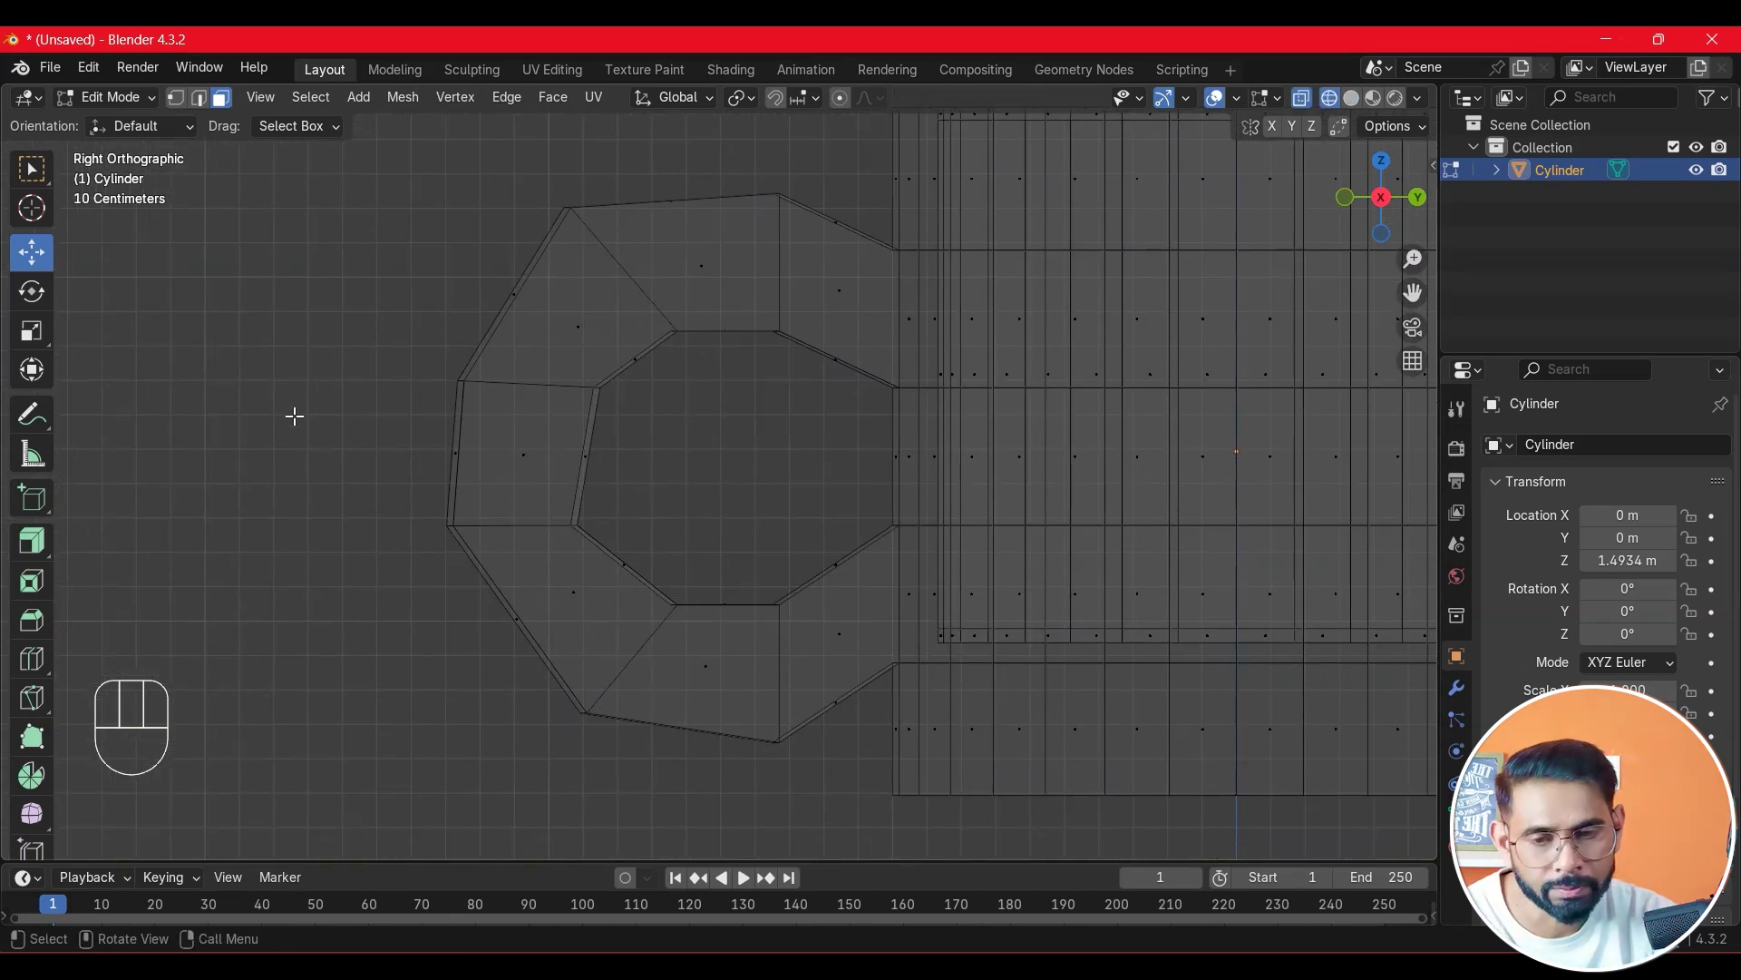
{"action": "left_click", "coordinate": [176, 98]}
{"action": "left_click_drag", "start_coordinate": [408, 462], "coordinate": [505, 583]}
{"action": "left_click_drag", "start_coordinate": [450, 526], "coordinate": [468, 585]}
- Raise the handle's upper outer vertices slightly, adjust its top corners, and shift the bridged section's lower inner vertices toward the mug
{"action": "left_click_drag", "start_coordinate": [422, 346], "coordinate": [525, 431]}
{"action": "left_click_drag", "start_coordinate": [466, 382], "coordinate": [463, 363]}
{"action": "left_click_drag", "start_coordinate": [511, 188], "coordinate": [582, 218]}
{"action": "left_click_drag", "start_coordinate": [760, 165], "coordinate": [785, 192]}
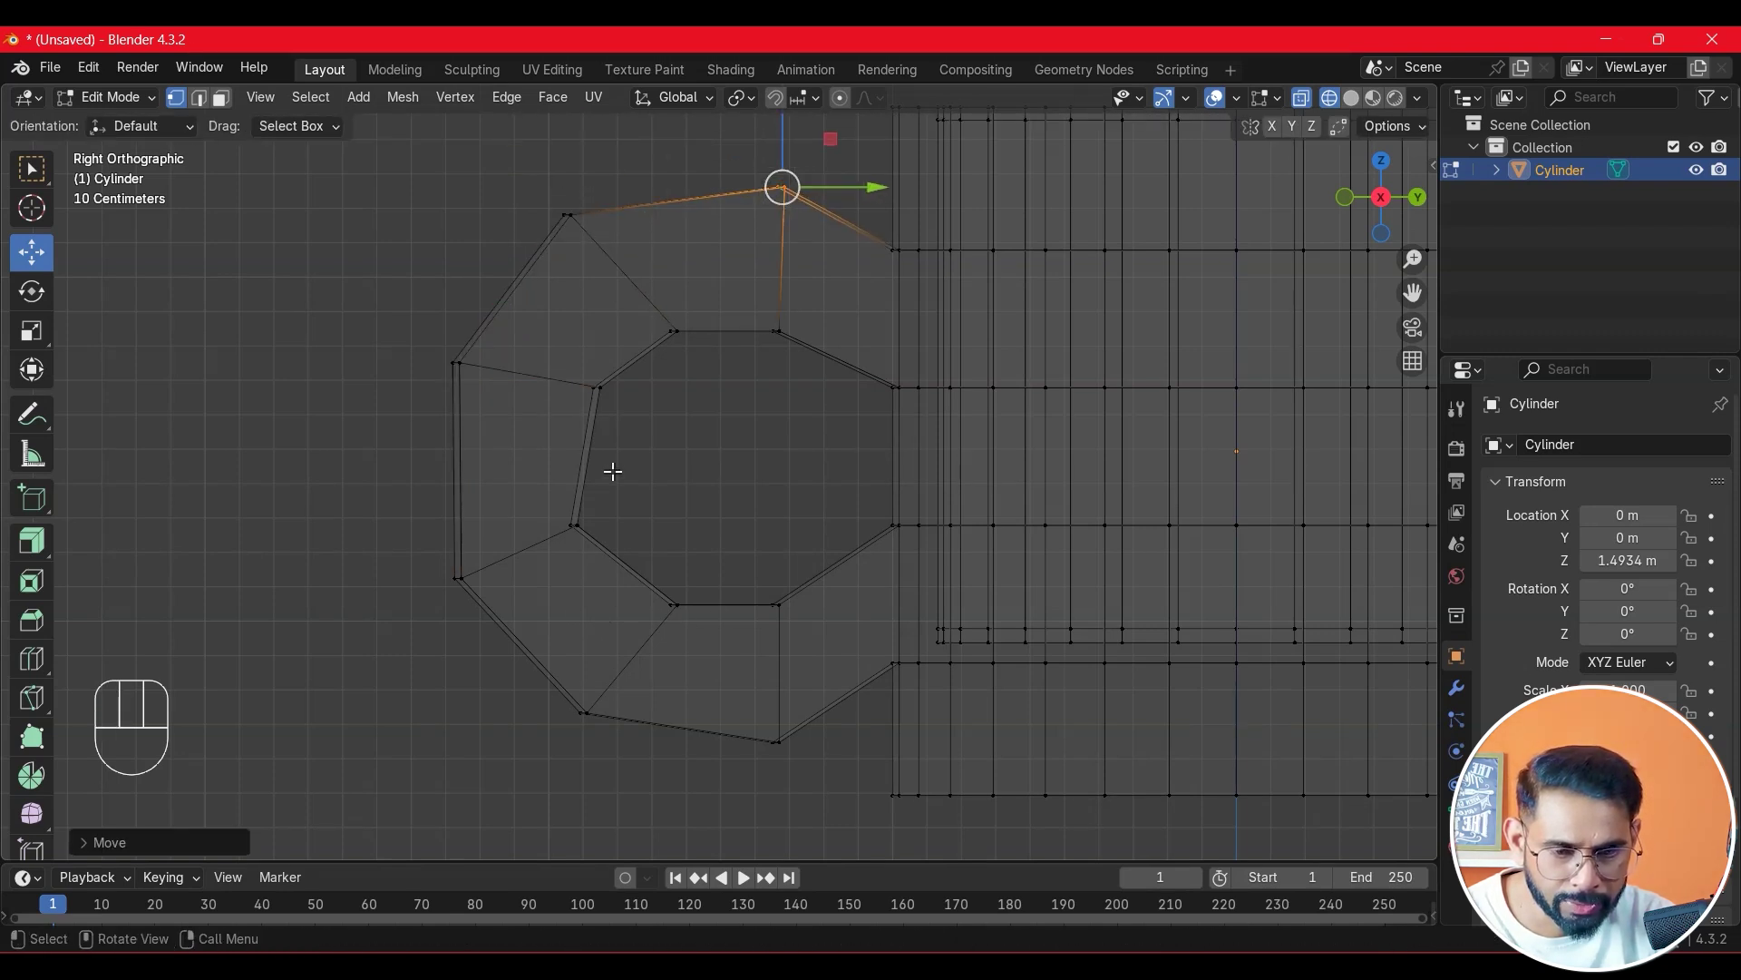
{"action": "left_click", "coordinate": [574, 524]}
{"action": "key", "text": "g"}
{"action": "left_click", "coordinate": [635, 546]}
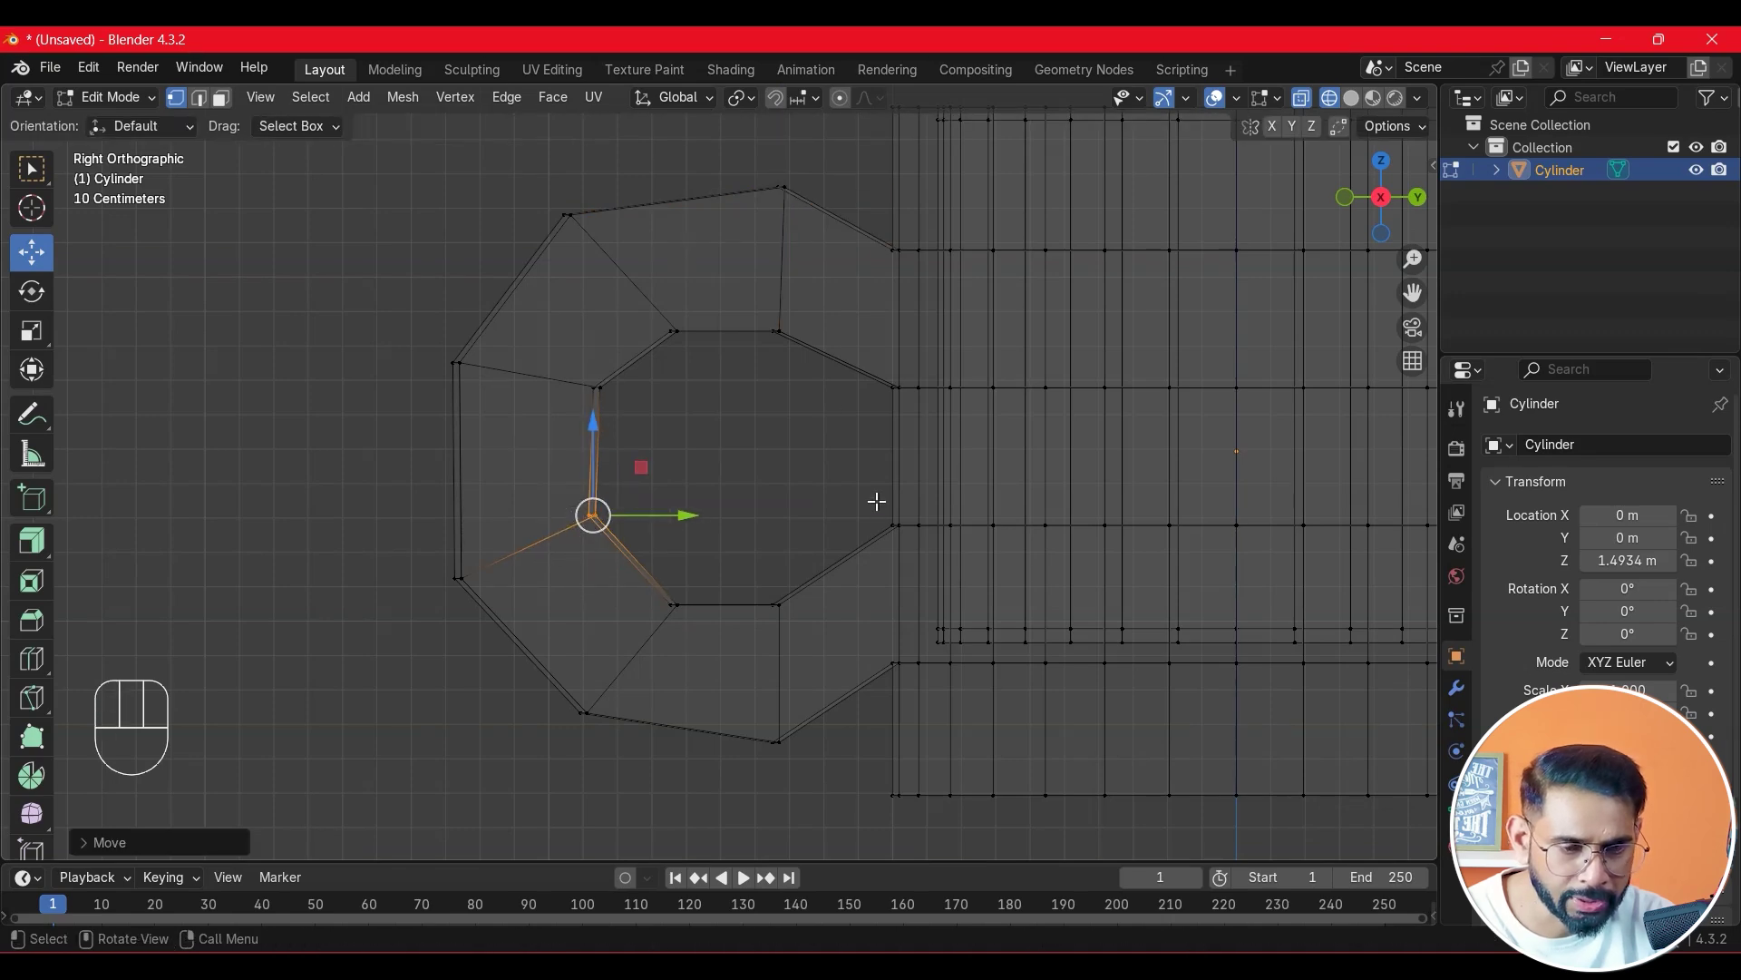
- Return to solid shading and examine the mug and its handle from several angles
{"action": "scroll", "coordinate": [774, 447], "scroll_direction": "down", "scroll_amount": 3}
{"action": "middle_click_drag", "start_coordinate": [774, 447], "coordinate": [1043, 473]}
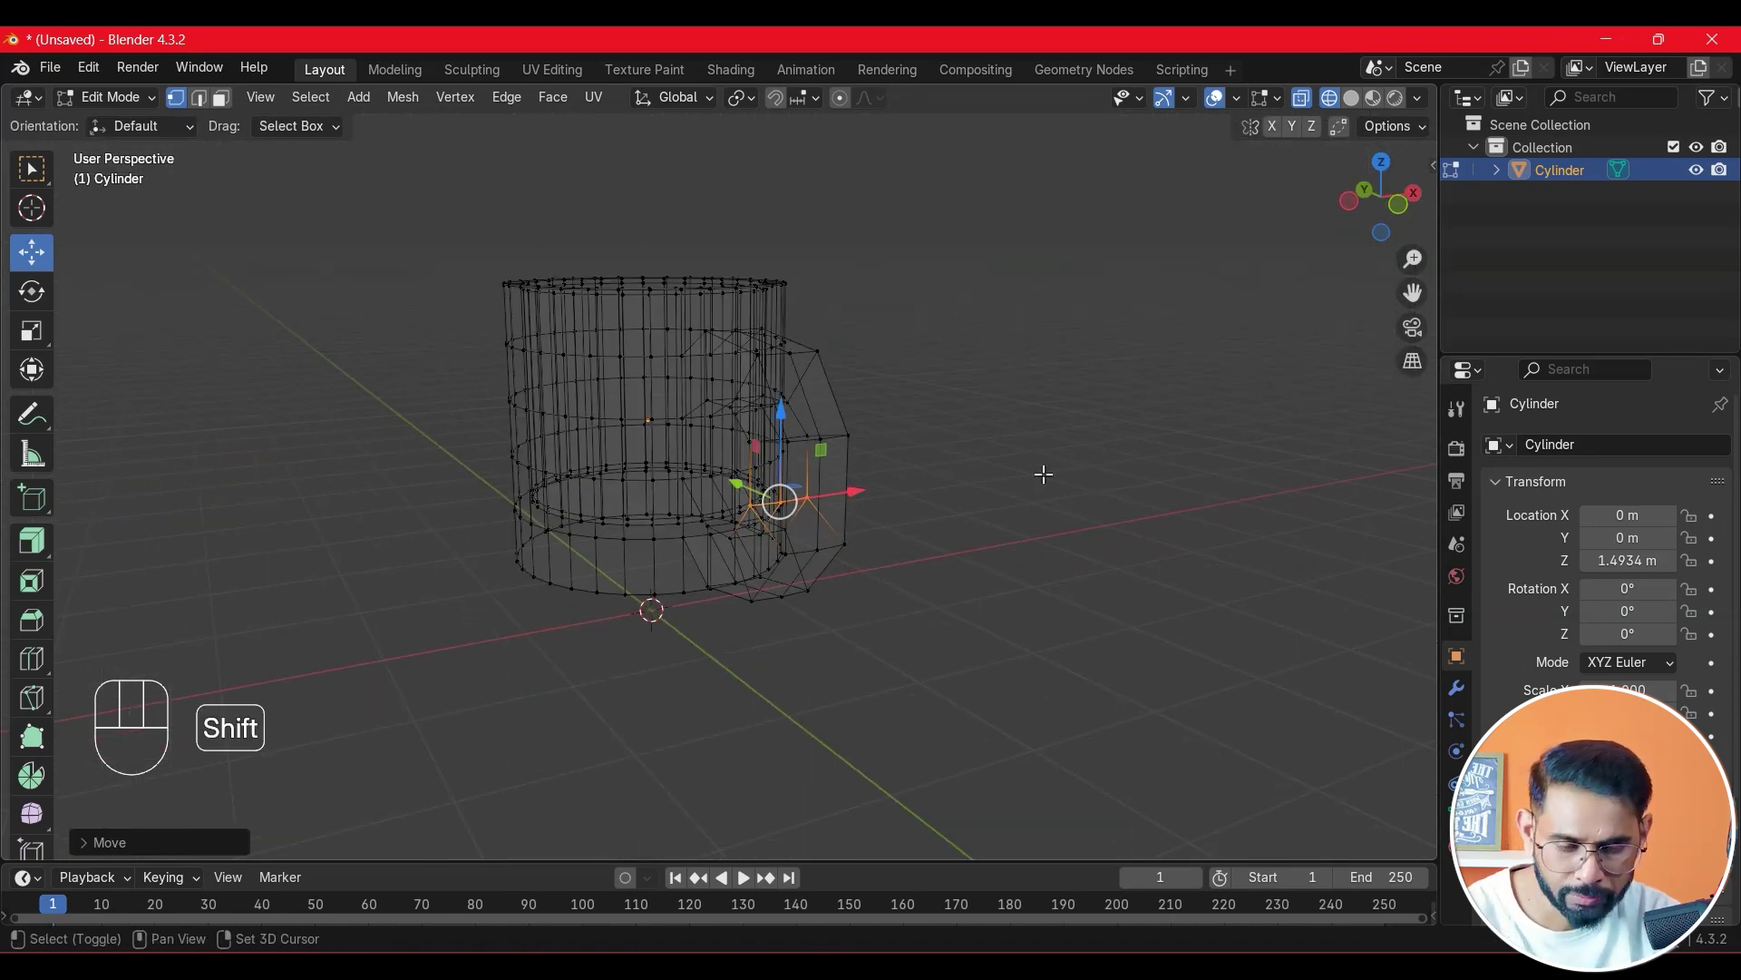
{"action": "key", "text": "shift+z"}
{"action": "mouse_move", "coordinate": [780, 502]}
{"action": "middle_mouse_down"}
{"action": "mouse_move", "coordinate": [902, 533]}
{"action": "mouse_move", "coordinate": [831, 508]}
{"action": "middle_mouse_up"}
{"action": "scroll", "coordinate": [832, 508], "scroll_direction": "up", "scroll_amount": 2}
{"action": "middle_click_drag", "start_coordinate": [604, 392], "coordinate": [652, 447]}
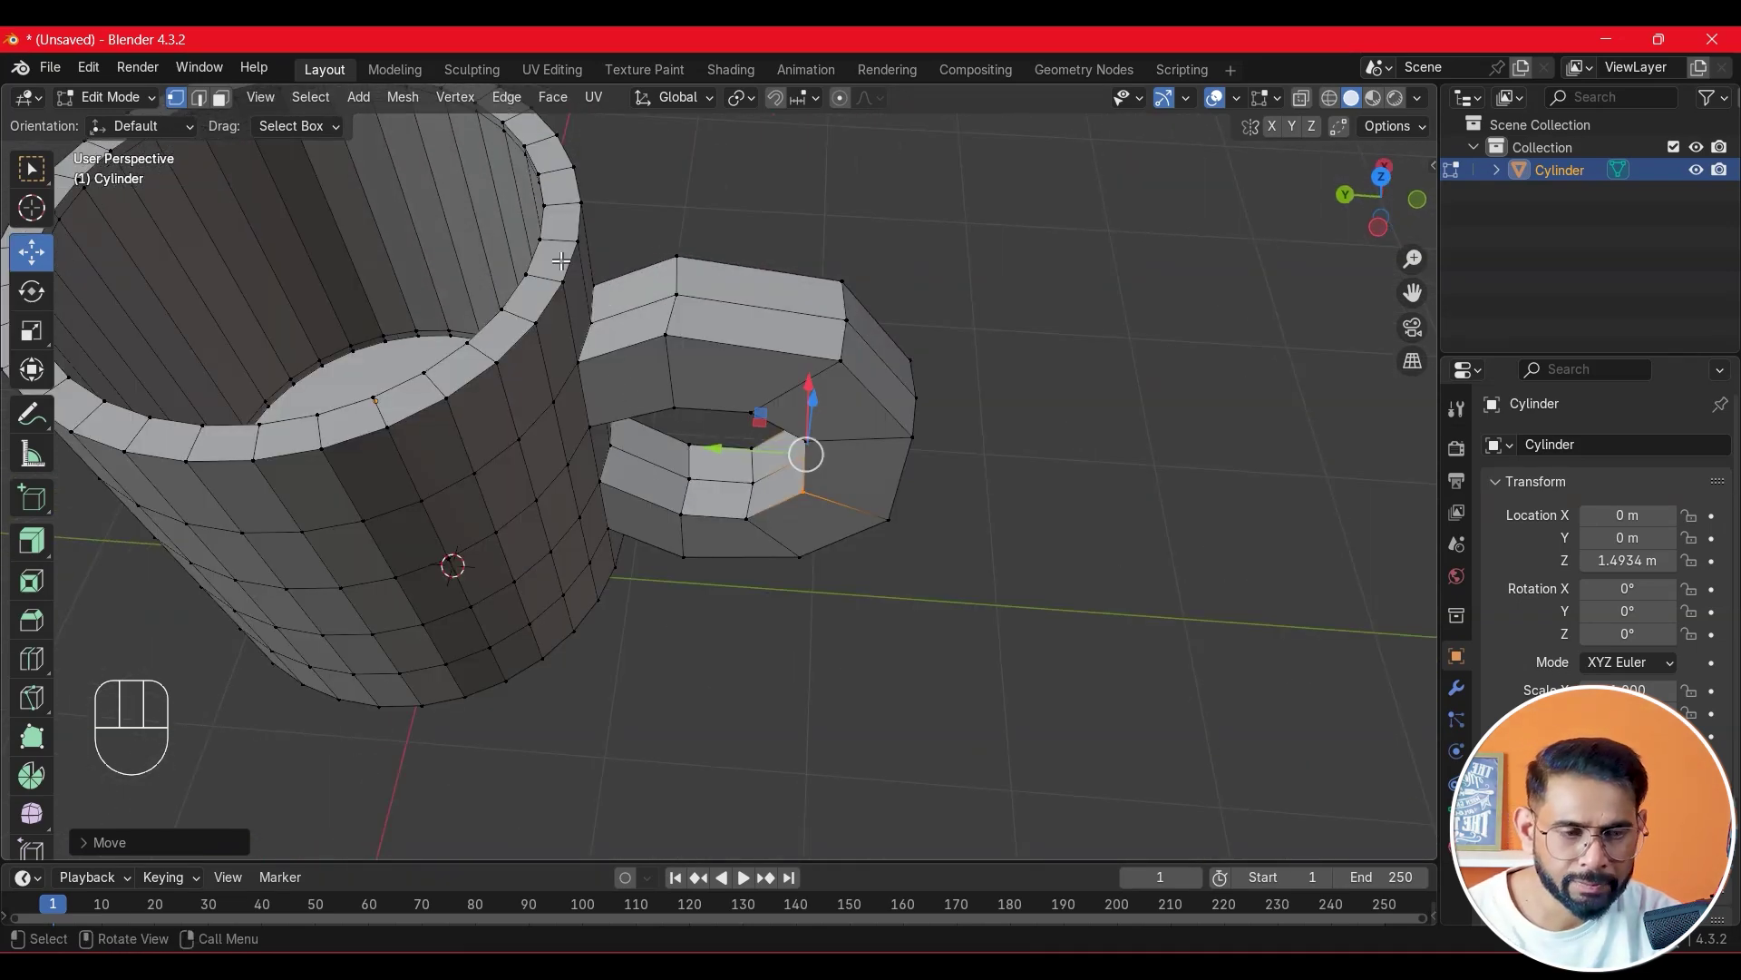
{"action": "key", "text": "shift+c"}
{"action": "middle_click_drag", "start_coordinate": [525, 303], "coordinate": [752, 350]}
{"action": "scroll", "coordinate": [700, 320], "scroll_direction": "up", "scroll_amount": 2}
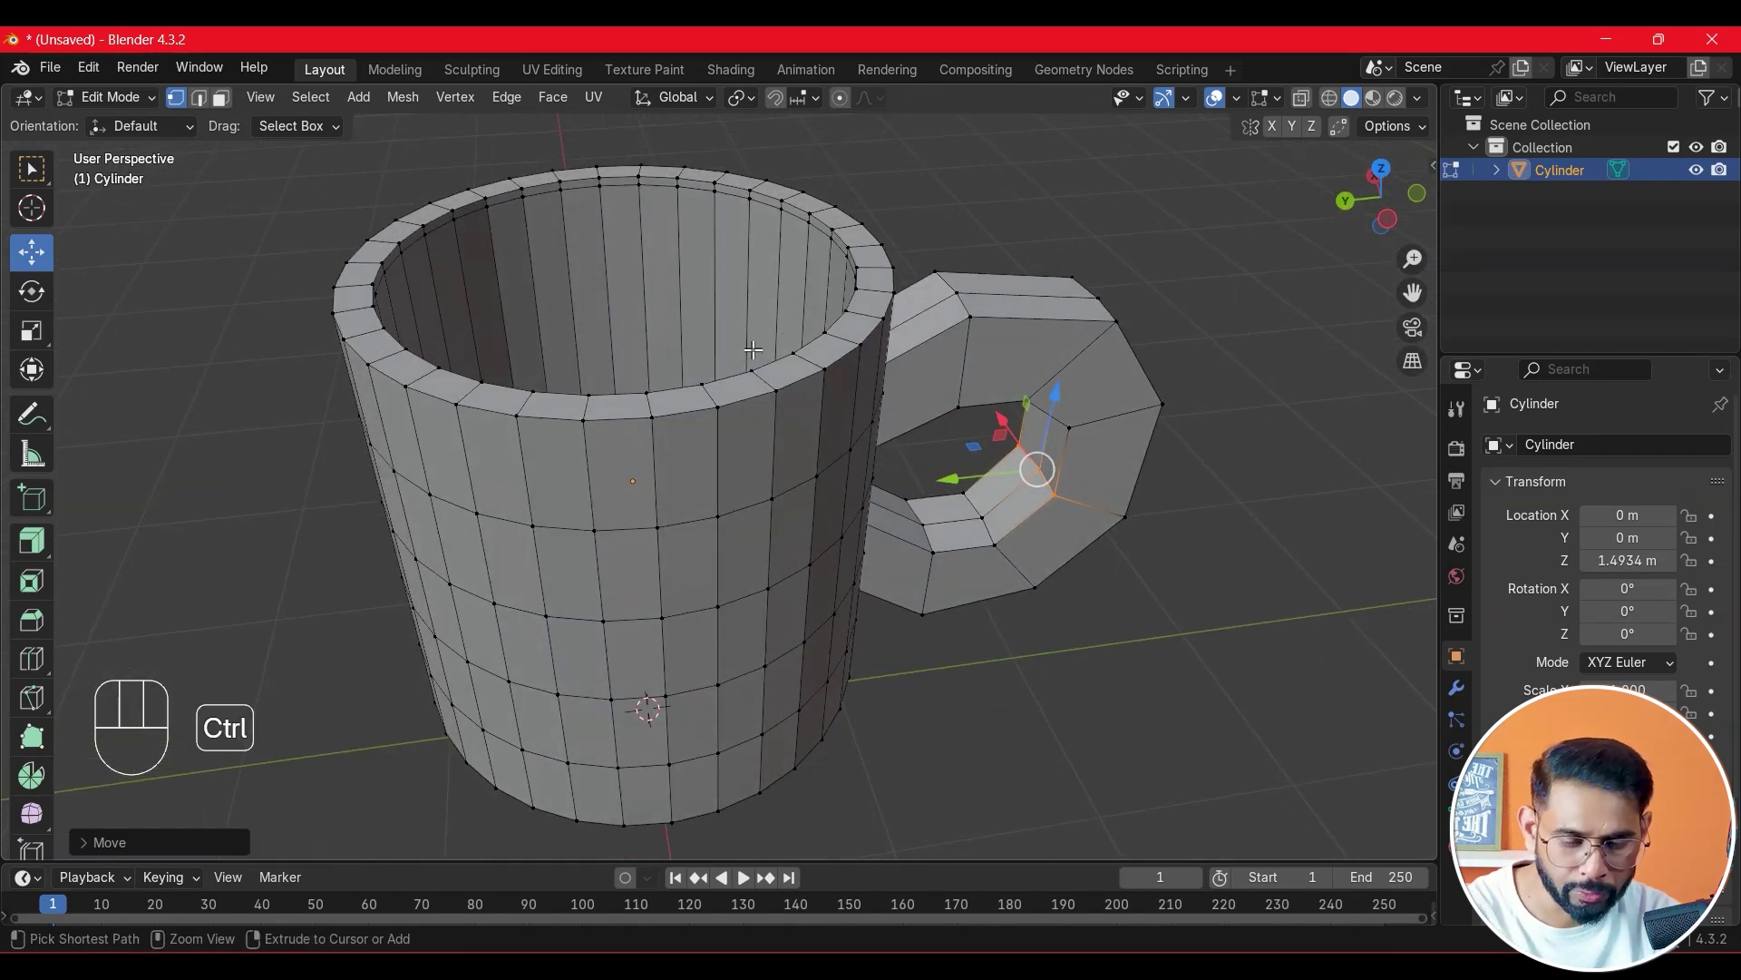
{"action": "key", "text": "ctrl+r"}
{"action": "scroll", "coordinate": [768, 484], "scroll_direction": "up", "scroll_amount": 2}
{"action": "scroll", "coordinate": [780, 463], "scroll_direction": "up", "scroll_amount": 1}
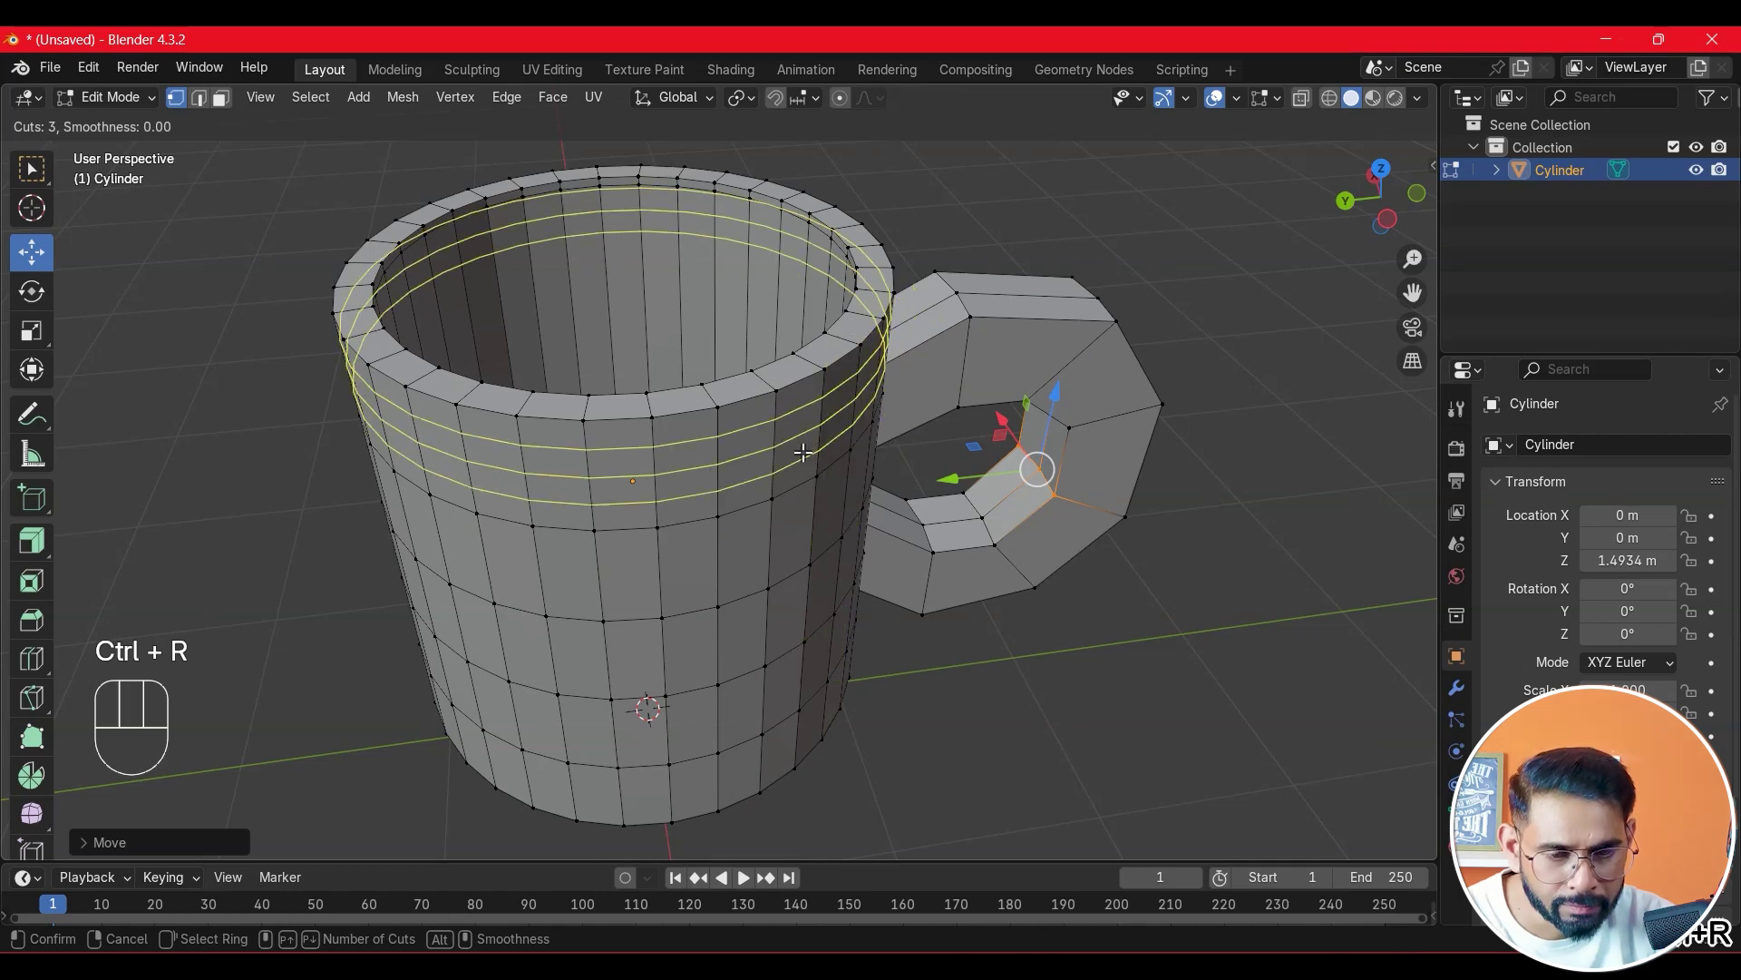
{"action": "key", "text": "Escape"}
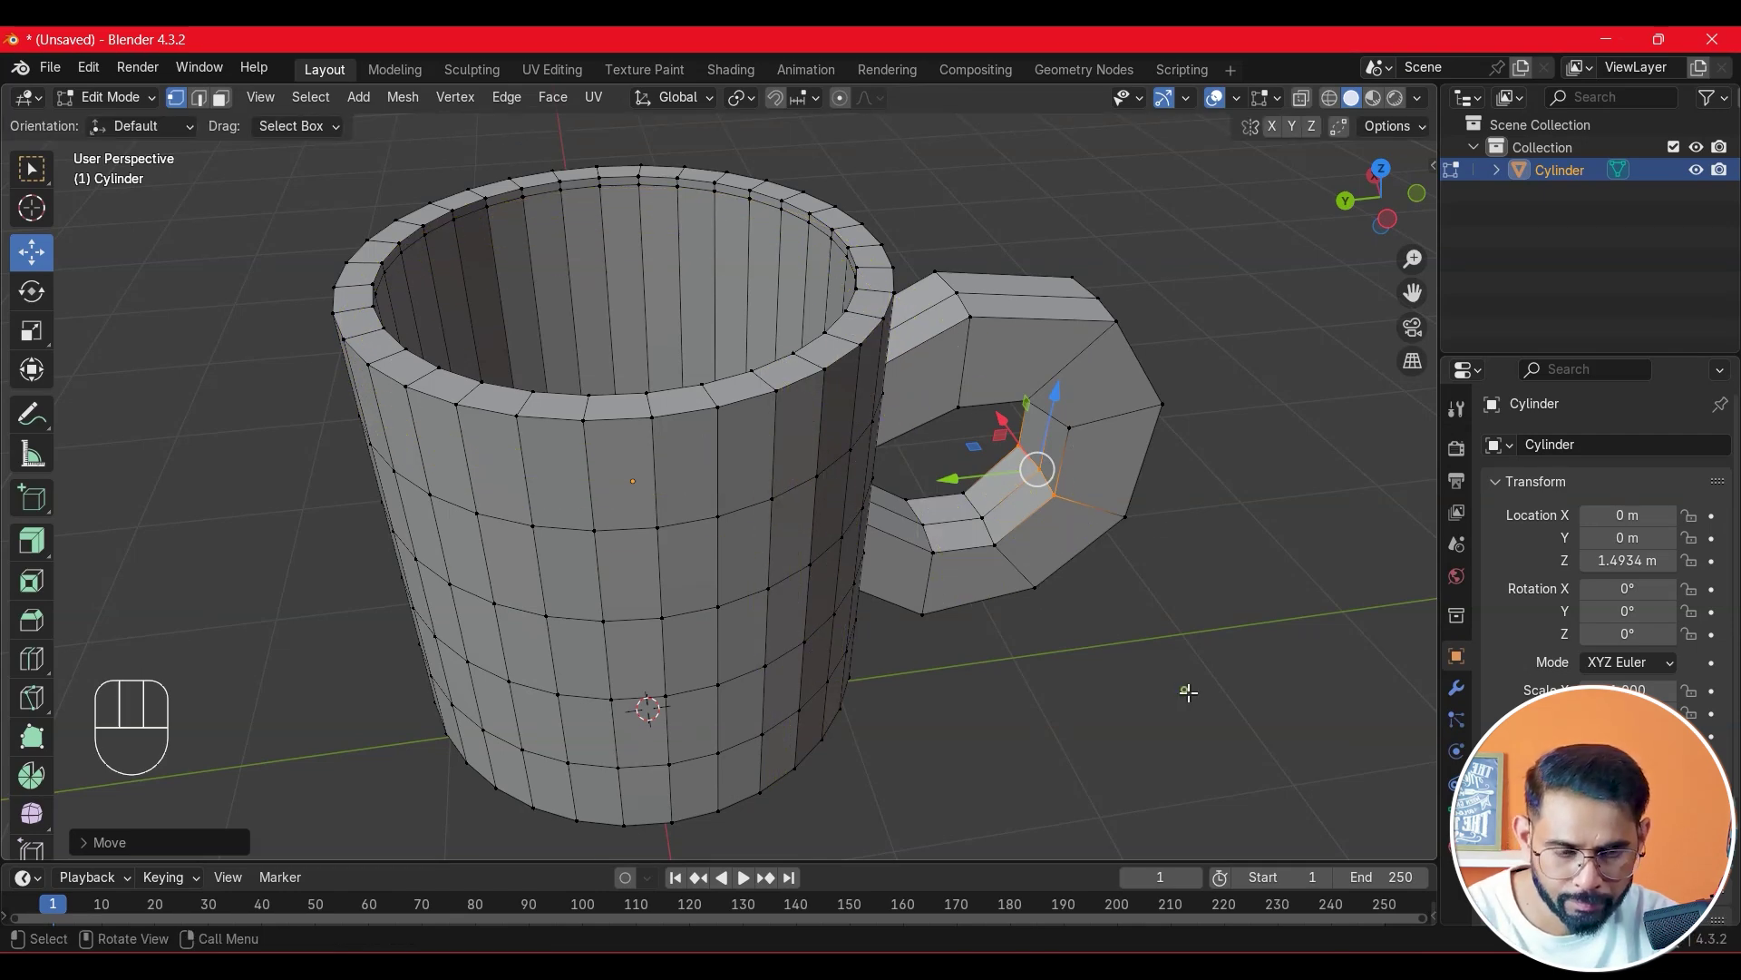
- Add one loop cut close to the rim and another close to the bottom edge of the mug's outer wall
{"action": "key", "text": "ctrl+r"}
{"action": "left_click", "coordinate": [676, 480]}
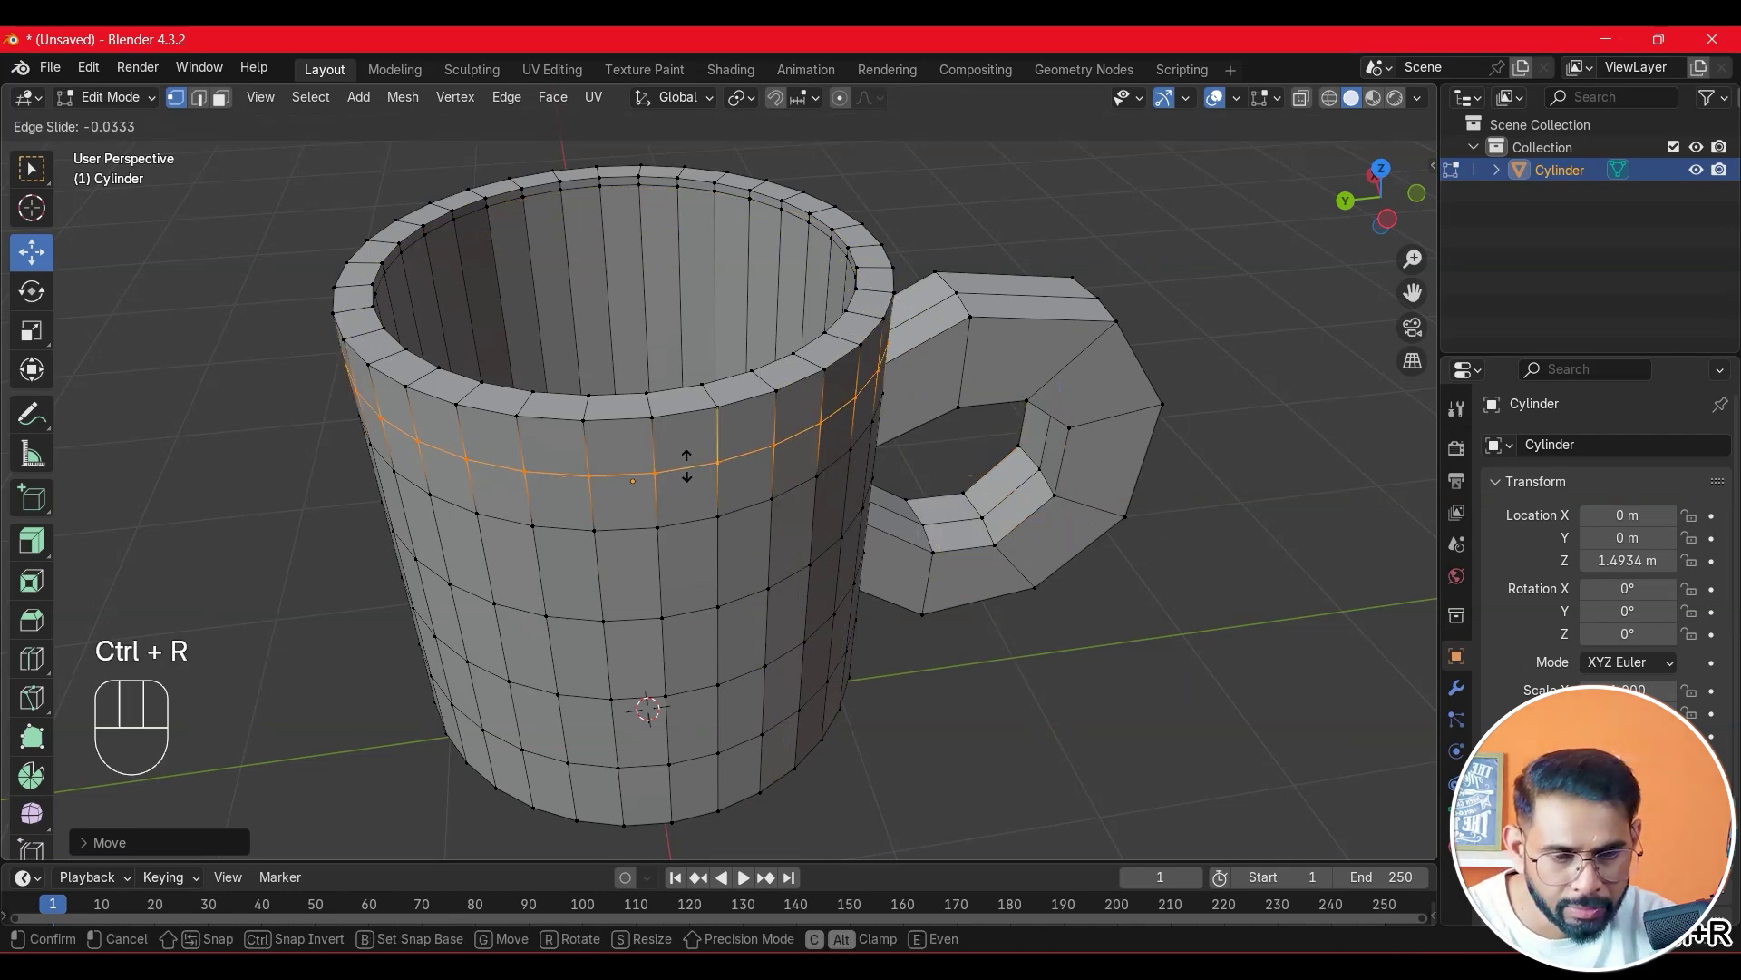
{"action": "left_click", "coordinate": [686, 433]}
{"action": "middle_click_drag", "start_coordinate": [747, 570], "coordinate": [738, 517]}
{"action": "key", "text": "ctrl+r"}
{"action": "left_click", "coordinate": [638, 785]}
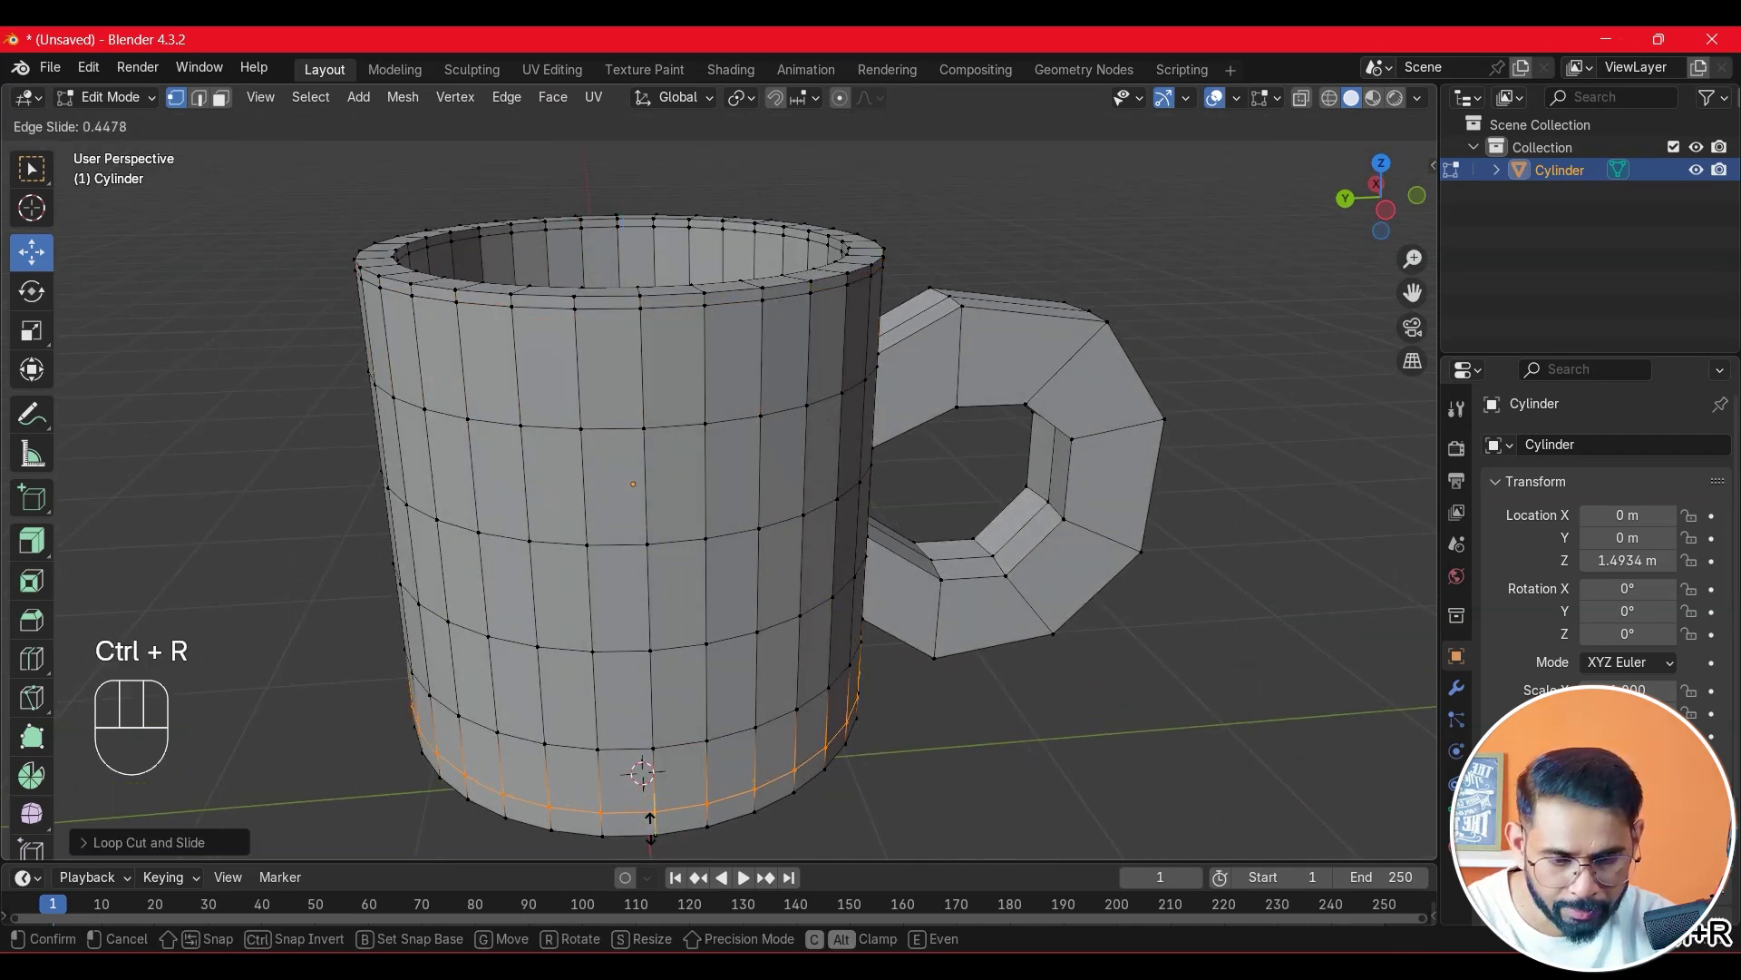
{"action": "left_click", "coordinate": [652, 836]}
- Add two loop cuts on the rim's top face, one near its inner edge and one near its outer edge
{"action": "middle_click_drag", "start_coordinate": [650, 774], "coordinate": [913, 455]}
{"action": "scroll", "coordinate": [913, 449], "scroll_direction": "up", "scroll_amount": 5}
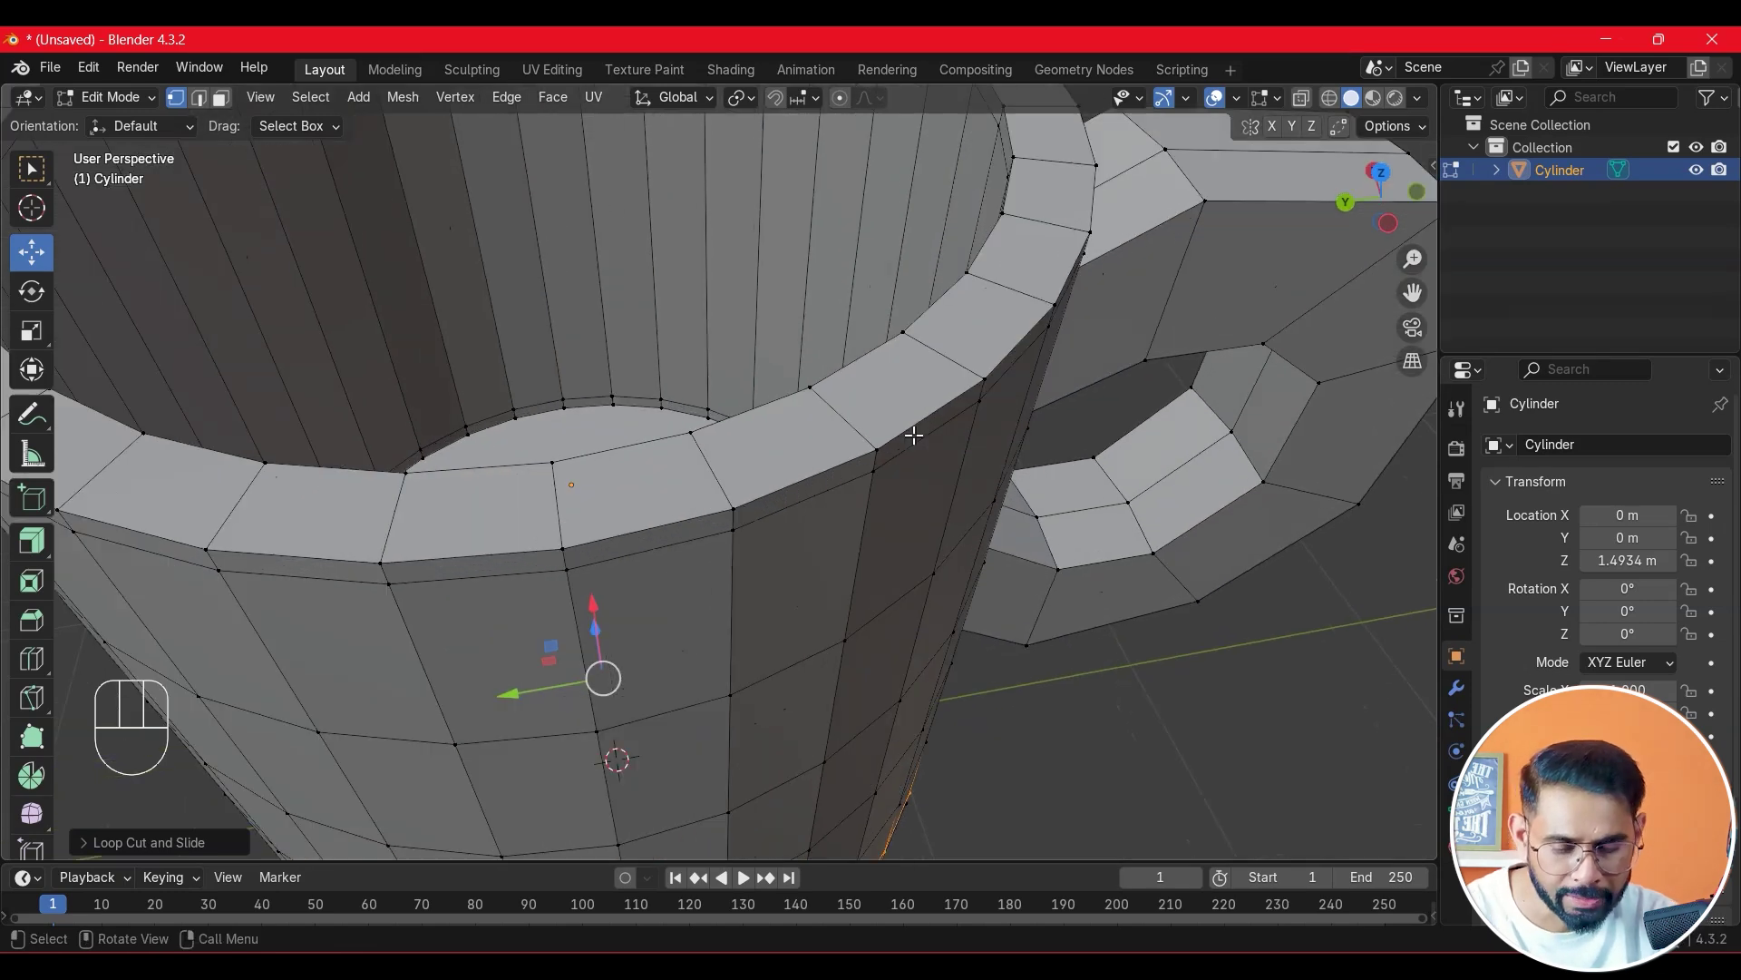
{"action": "key", "text": "ctrl+r"}
{"action": "left_click", "coordinate": [869, 358]}
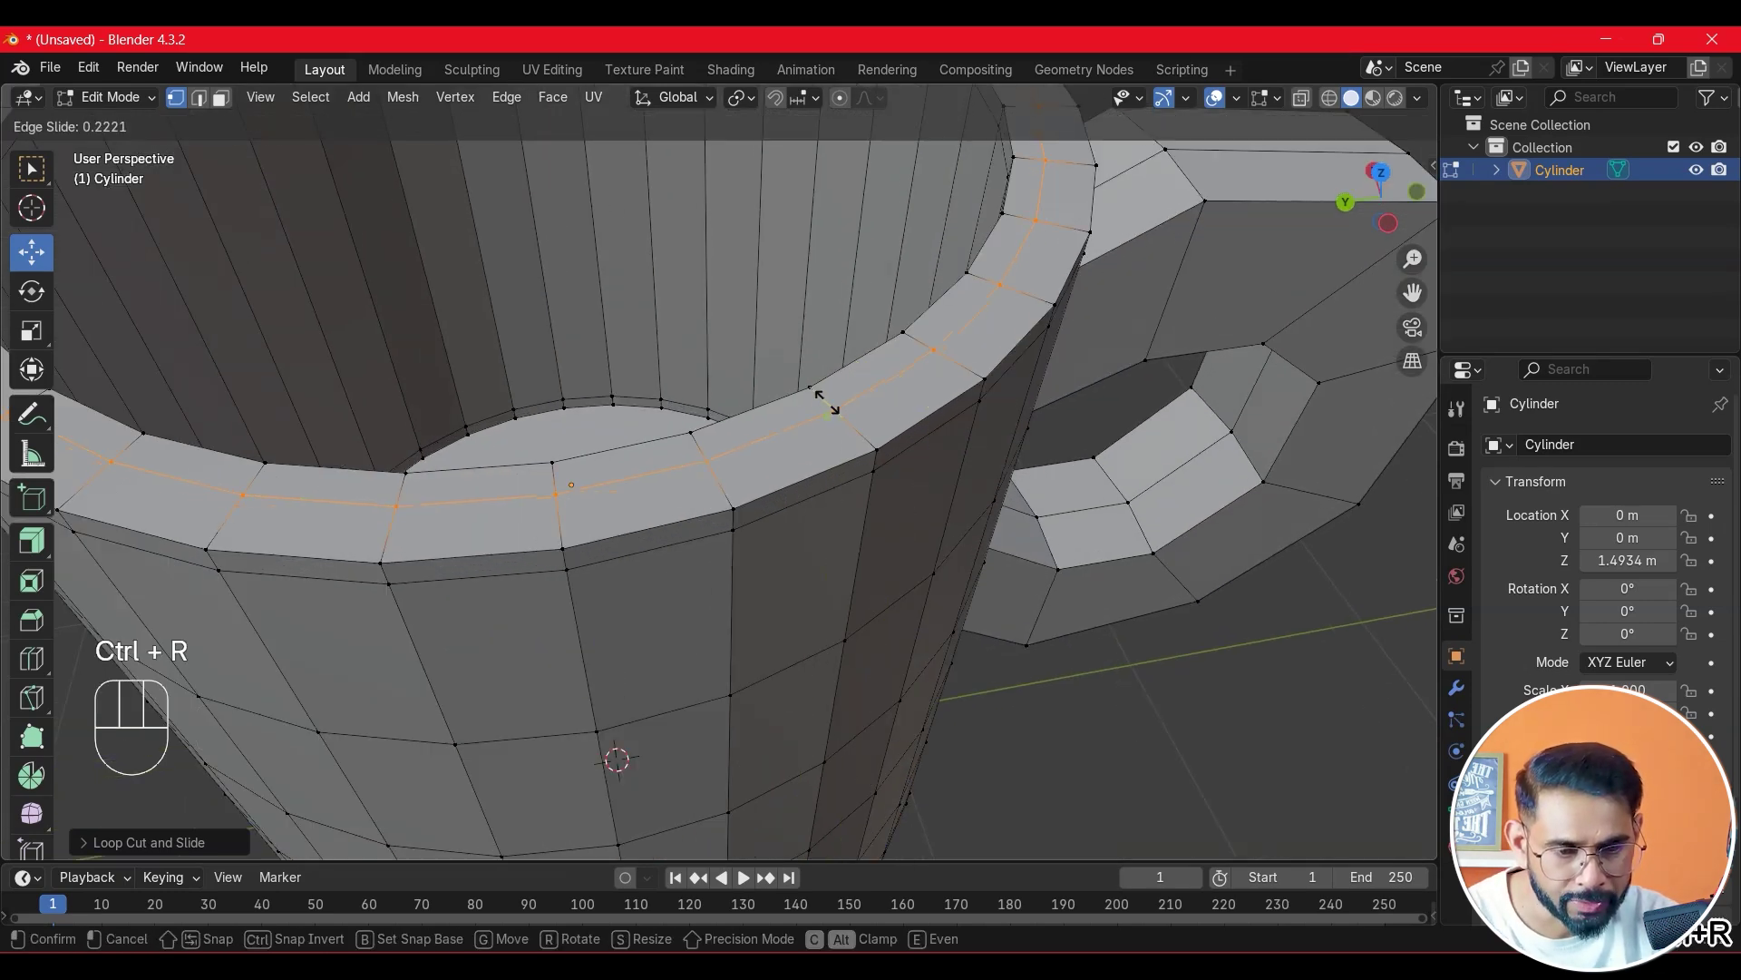
{"action": "left_click", "coordinate": [821, 392]}
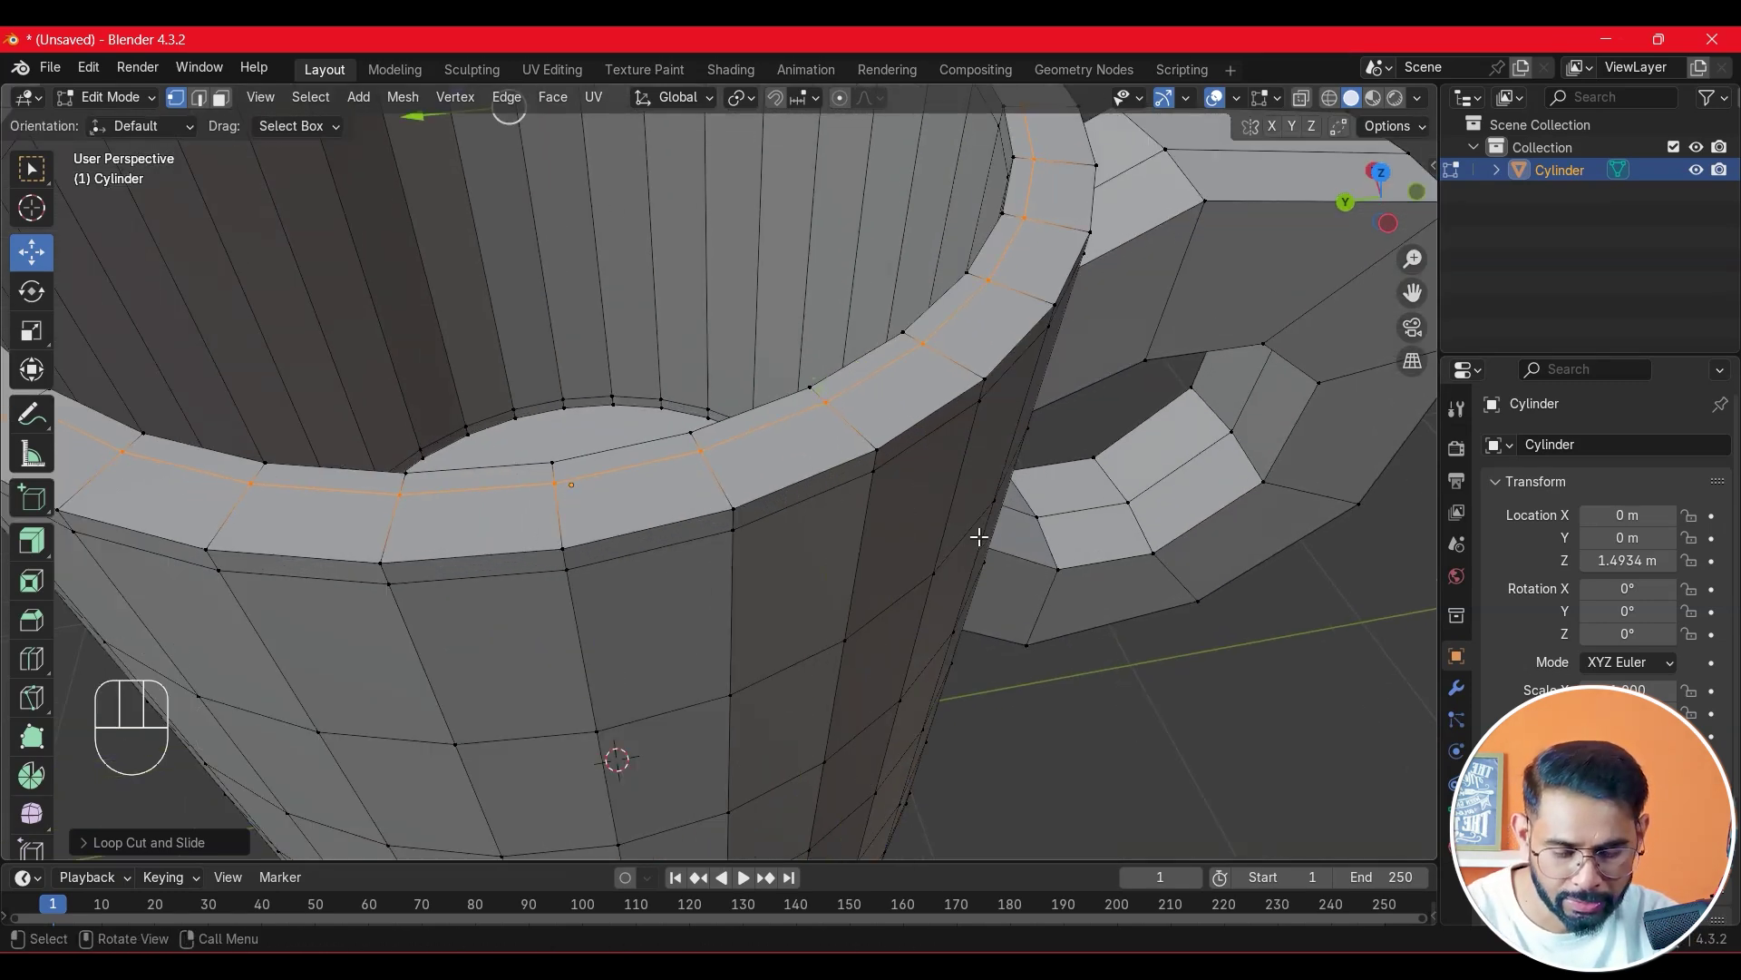
{"action": "key", "text": "ctrl+r"}
{"action": "left_click", "coordinate": [827, 442]}
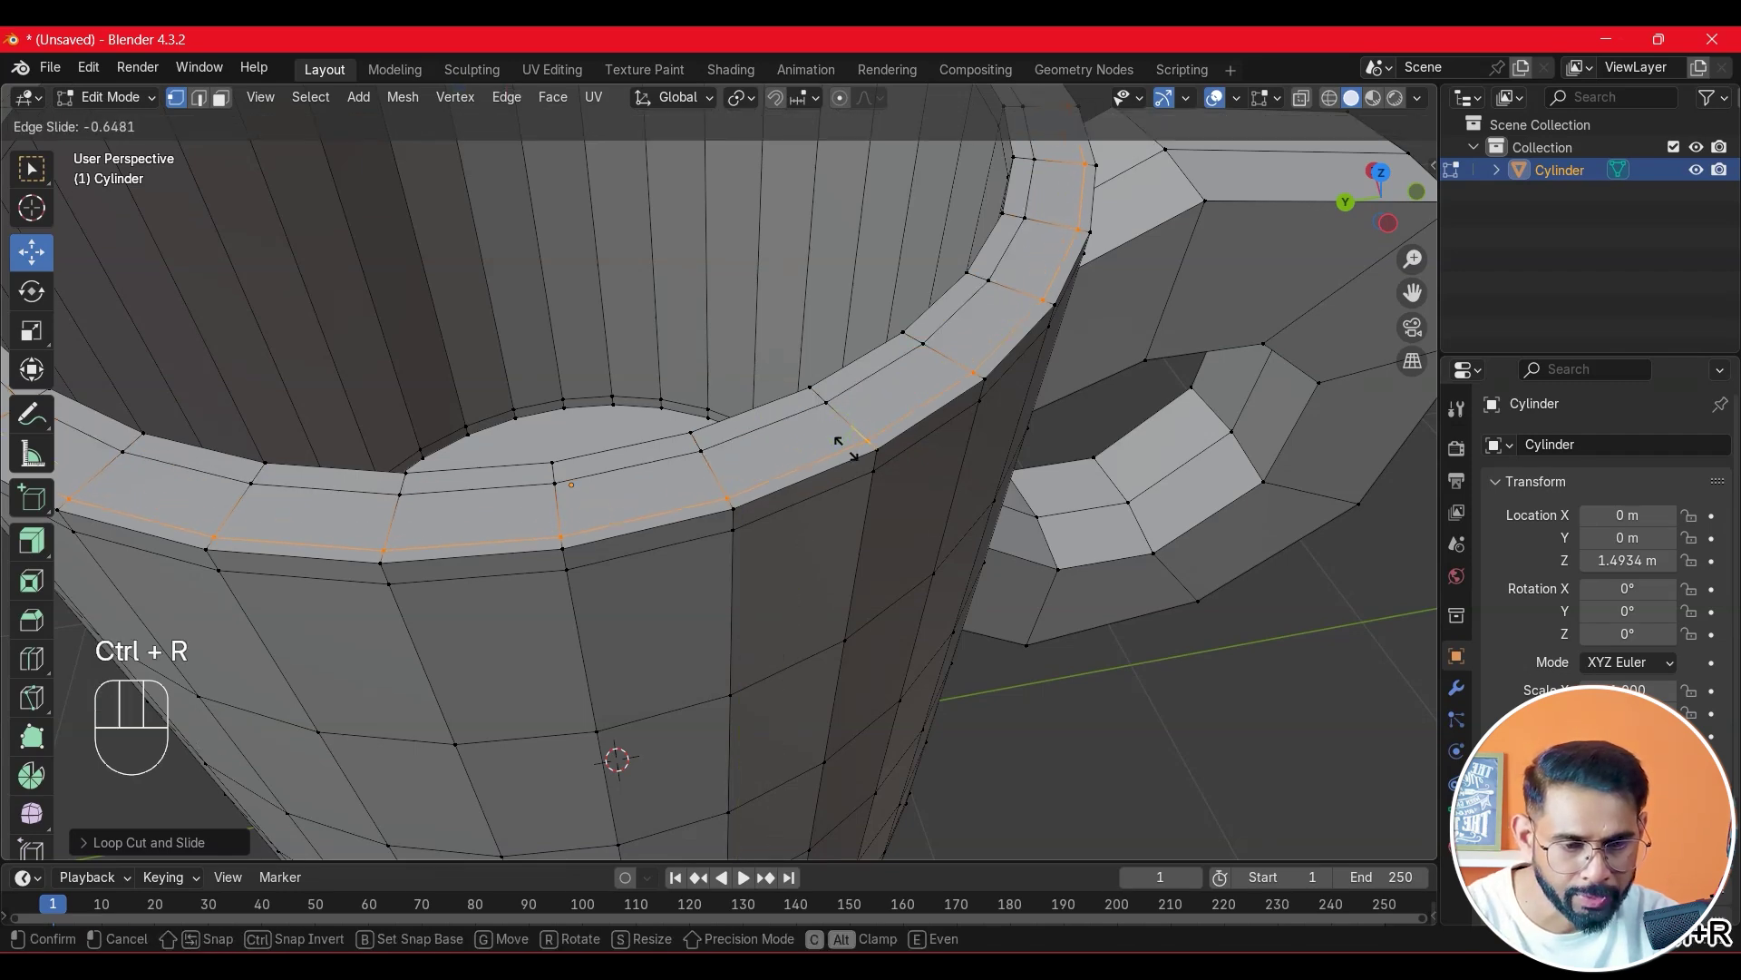
{"action": "left_click", "coordinate": [843, 445]}
{"action": "scroll", "coordinate": [556, 182], "scroll_direction": "down", "scroll_amount": 6}
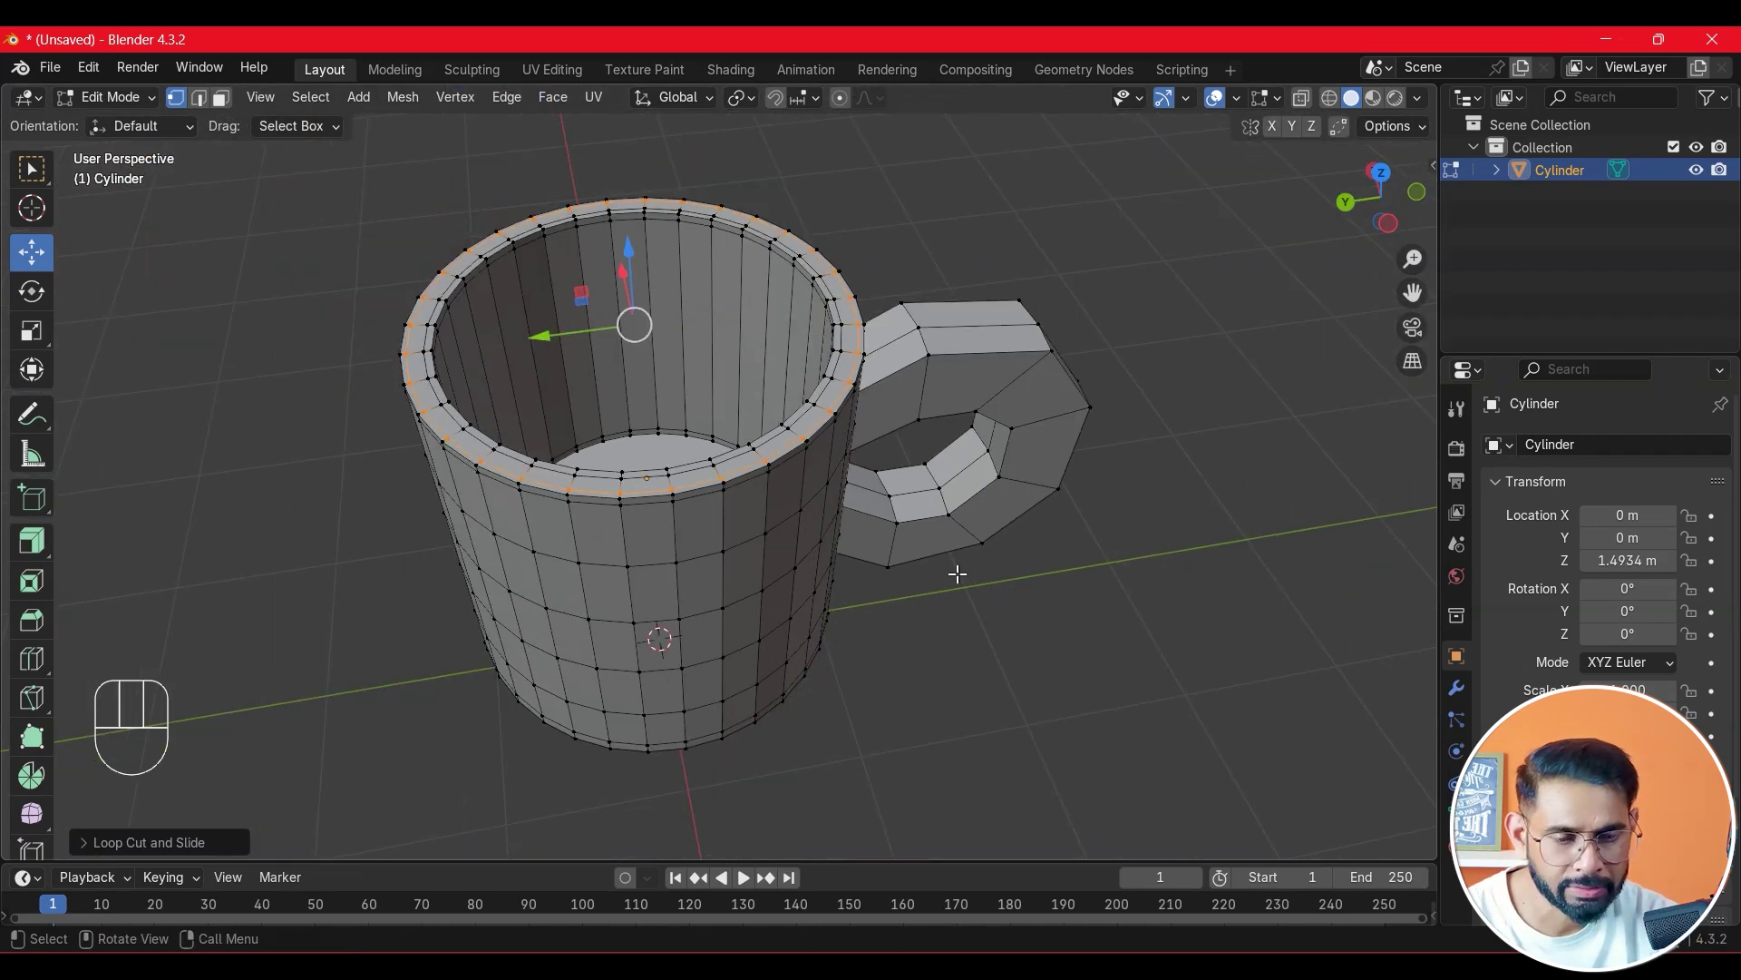
{"action": "middle_click_drag", "start_coordinate": [998, 581], "coordinate": [946, 505]}
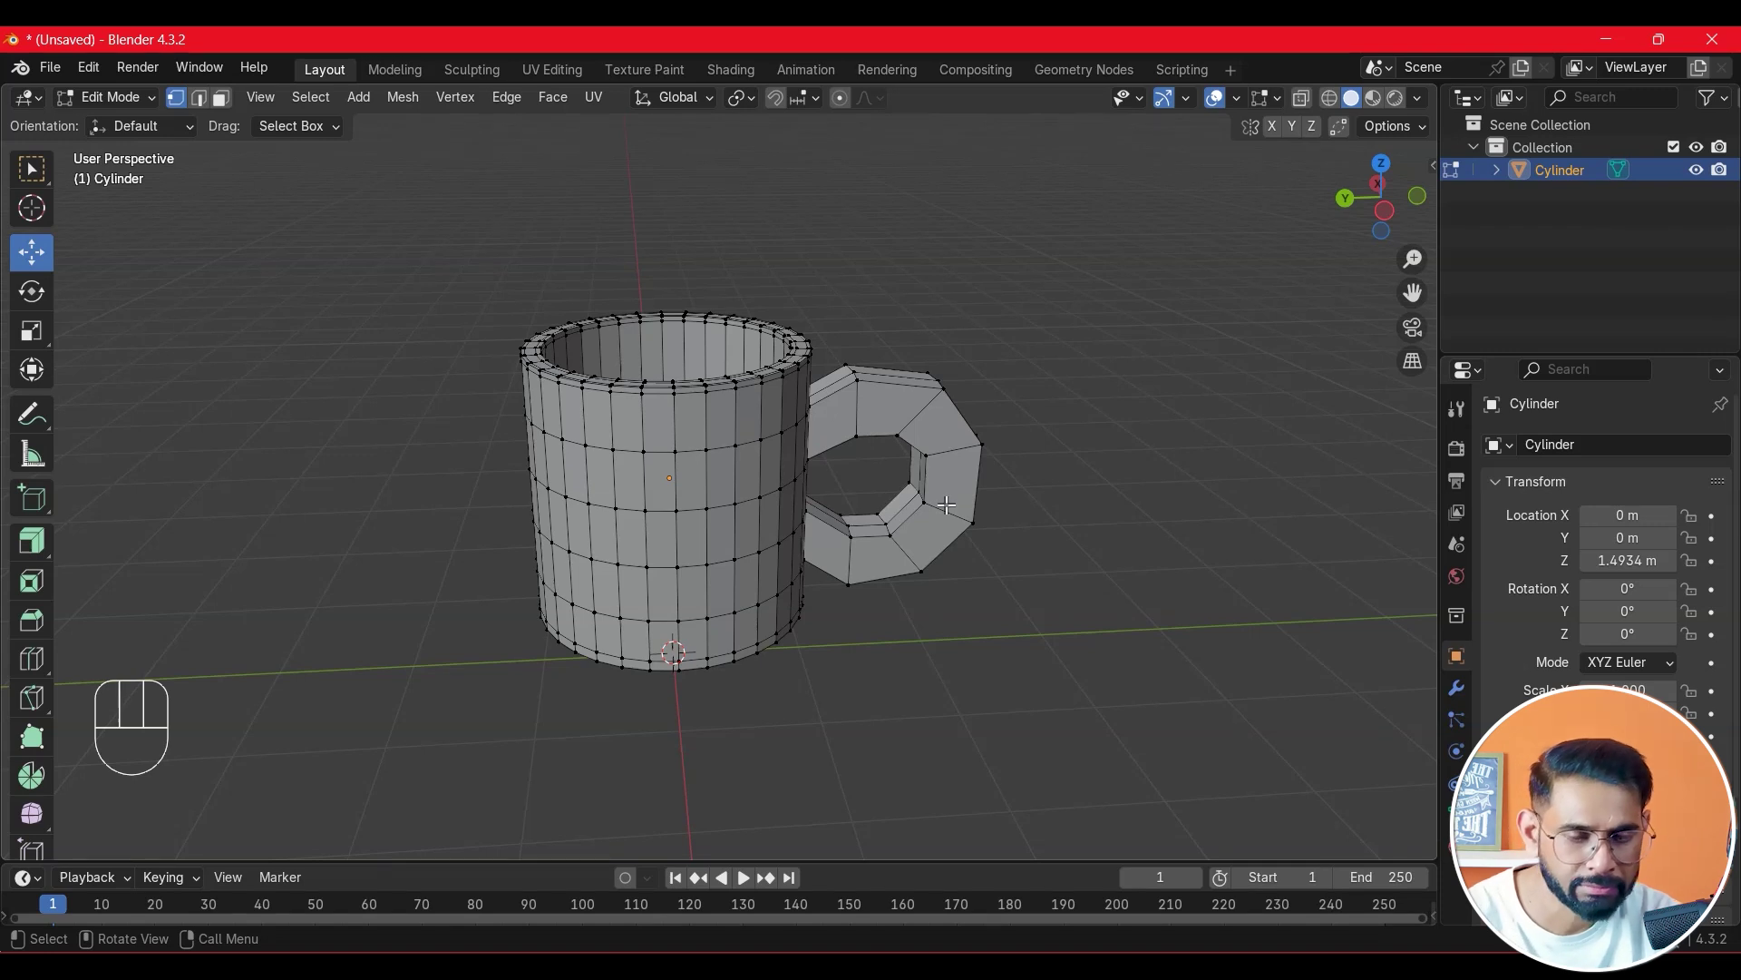
- Return to Object Mode and add a Subdivision Surface modifier to the mug
{"action": "key", "text": "Tab"}
{"action": "left_click", "coordinate": [1075, 453]}
{"action": "left_click", "coordinate": [717, 445]}
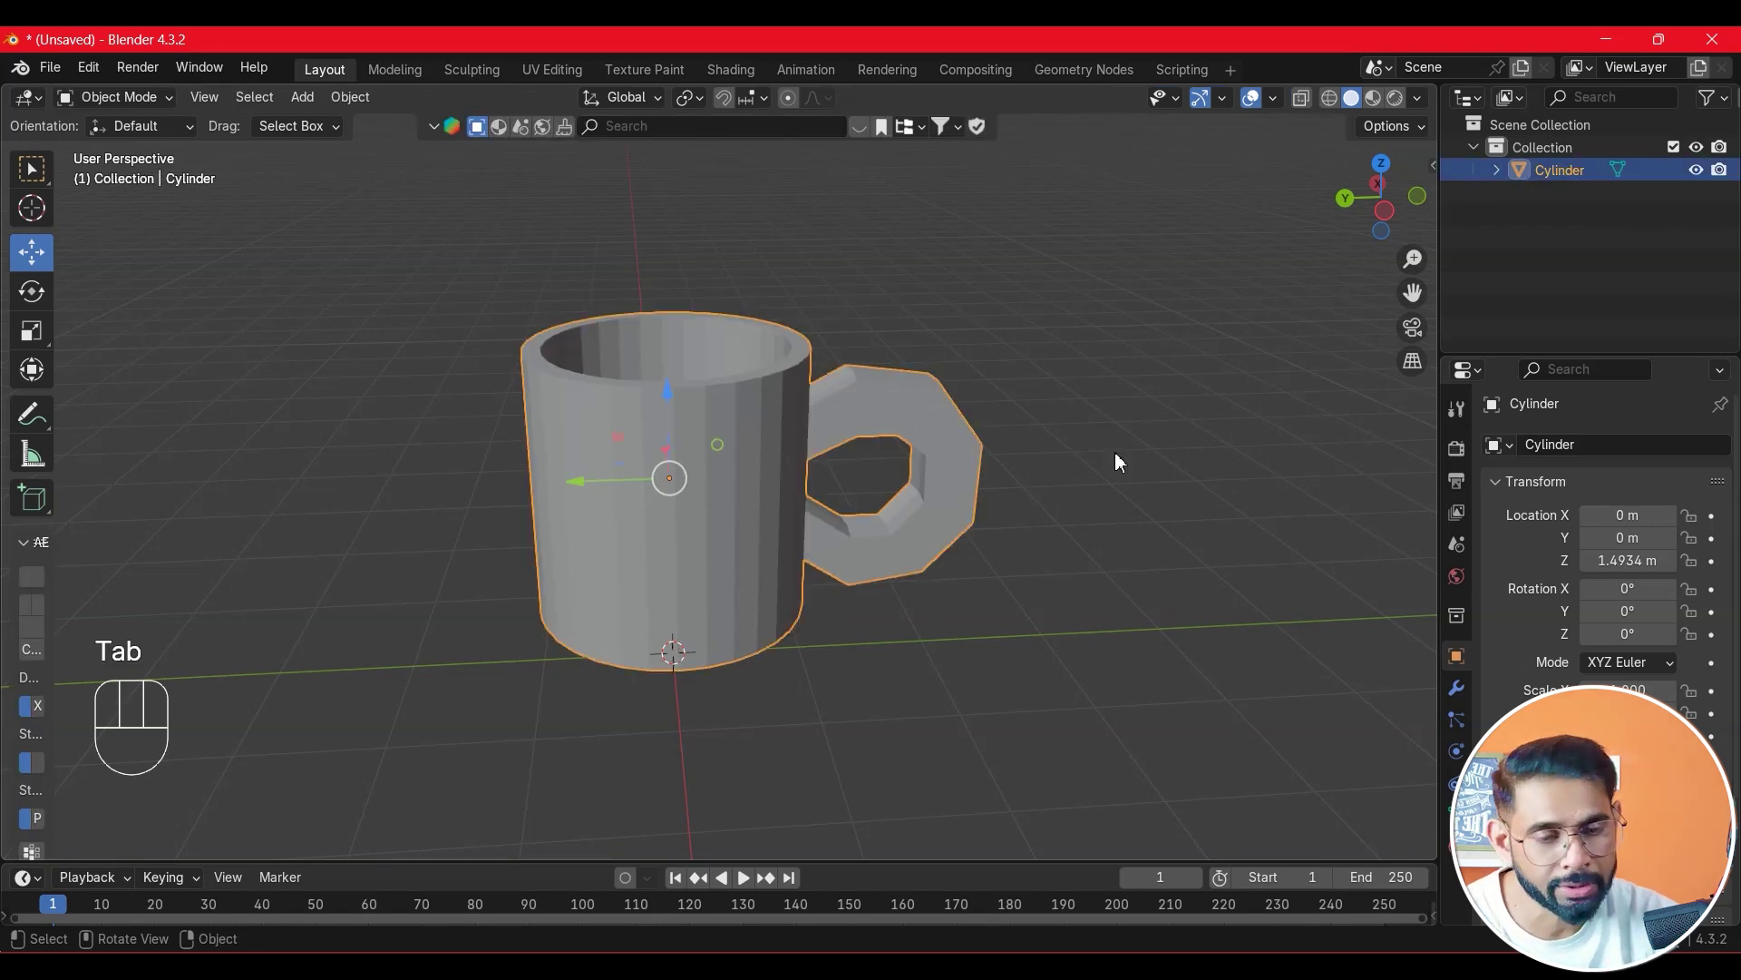
{"action": "left_click", "coordinate": [1456, 689]}
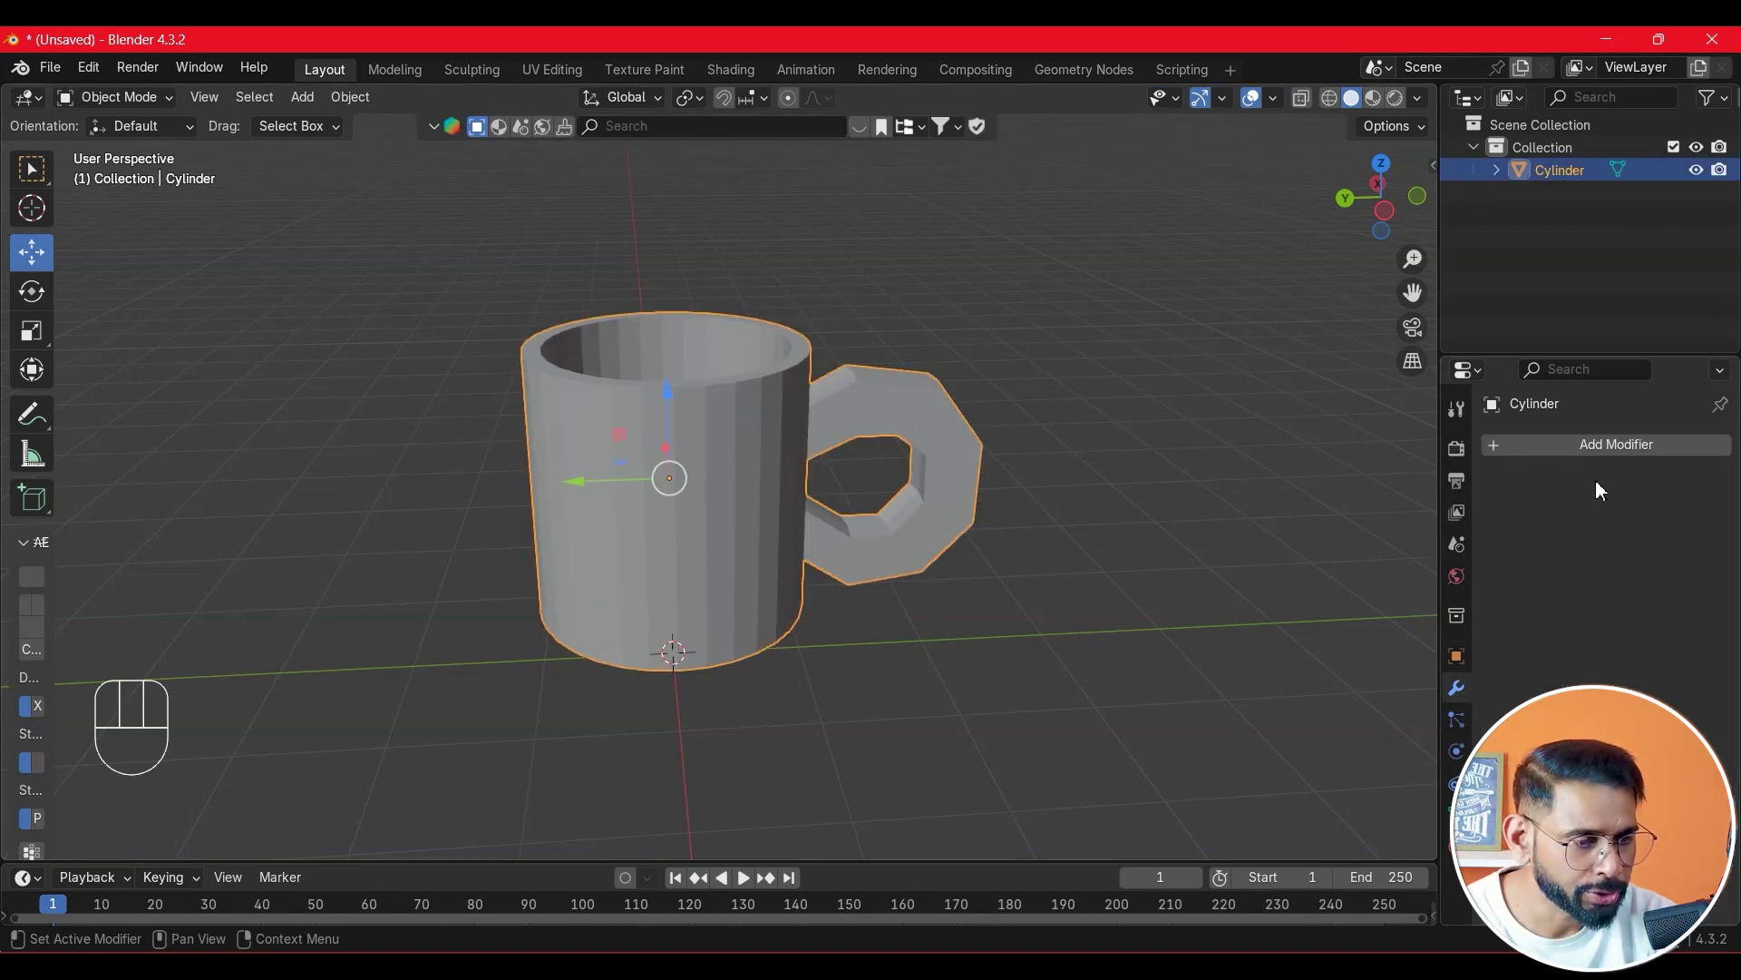
{"action": "left_click", "coordinate": [1592, 445]}
{"action": "mouse_move", "coordinate": [1587, 445]}
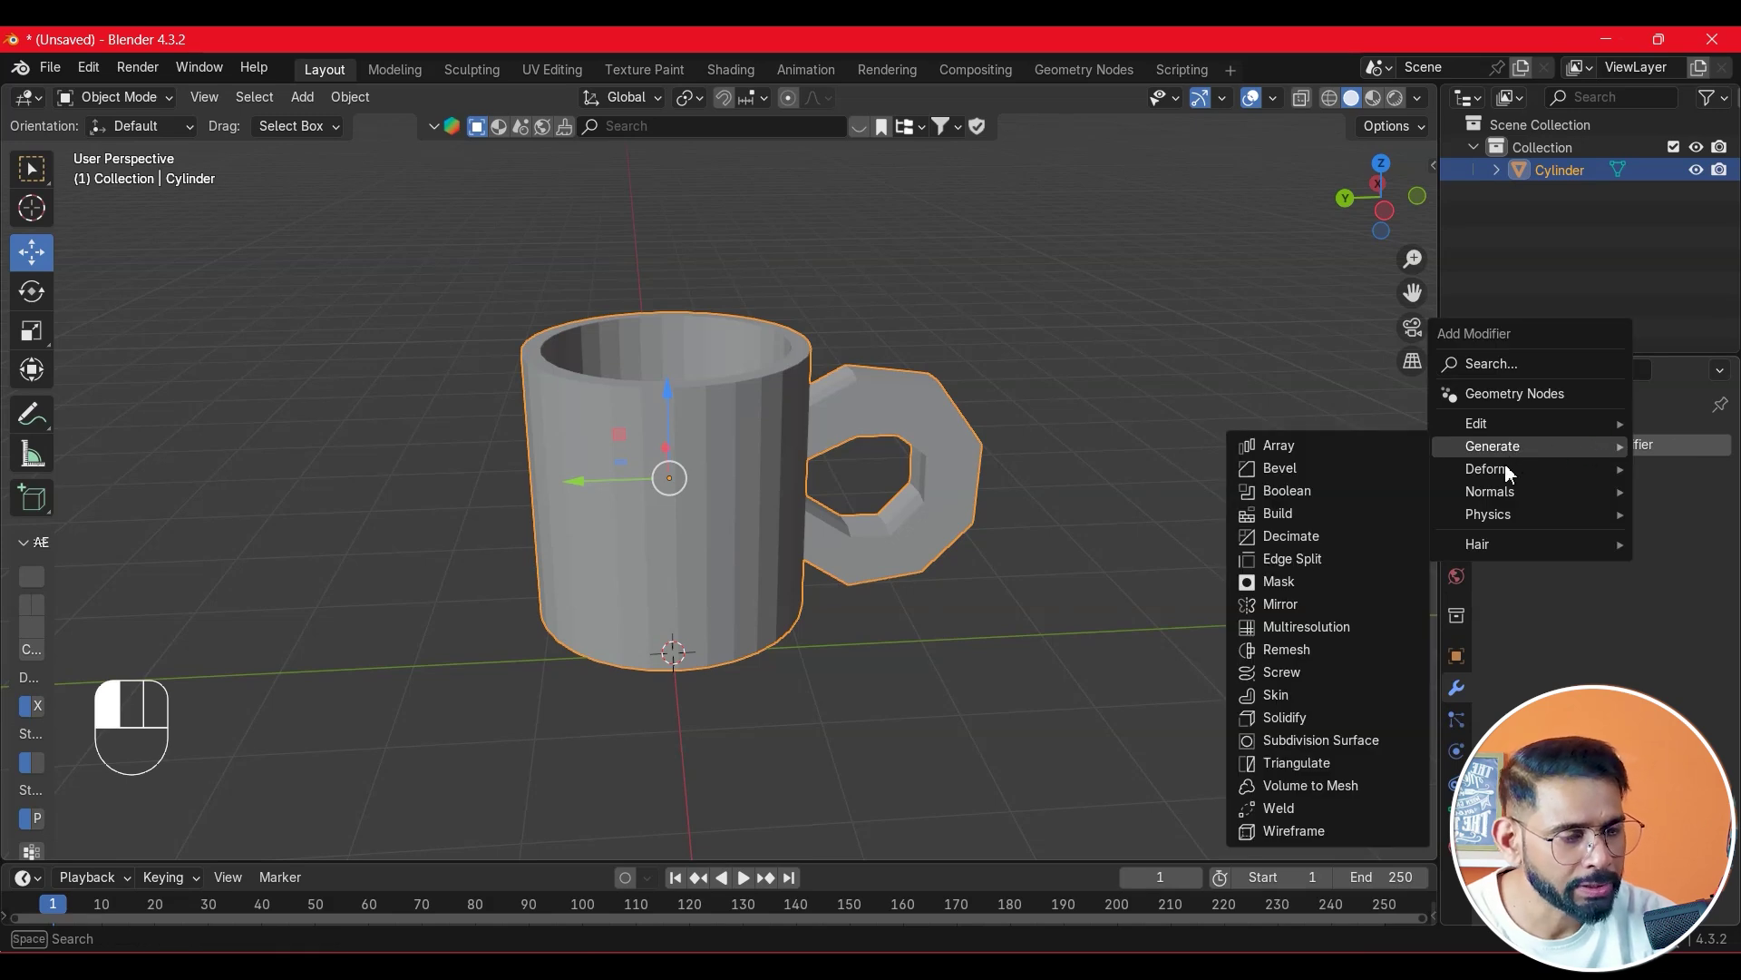
{"action": "left_click", "coordinate": [1306, 741]}
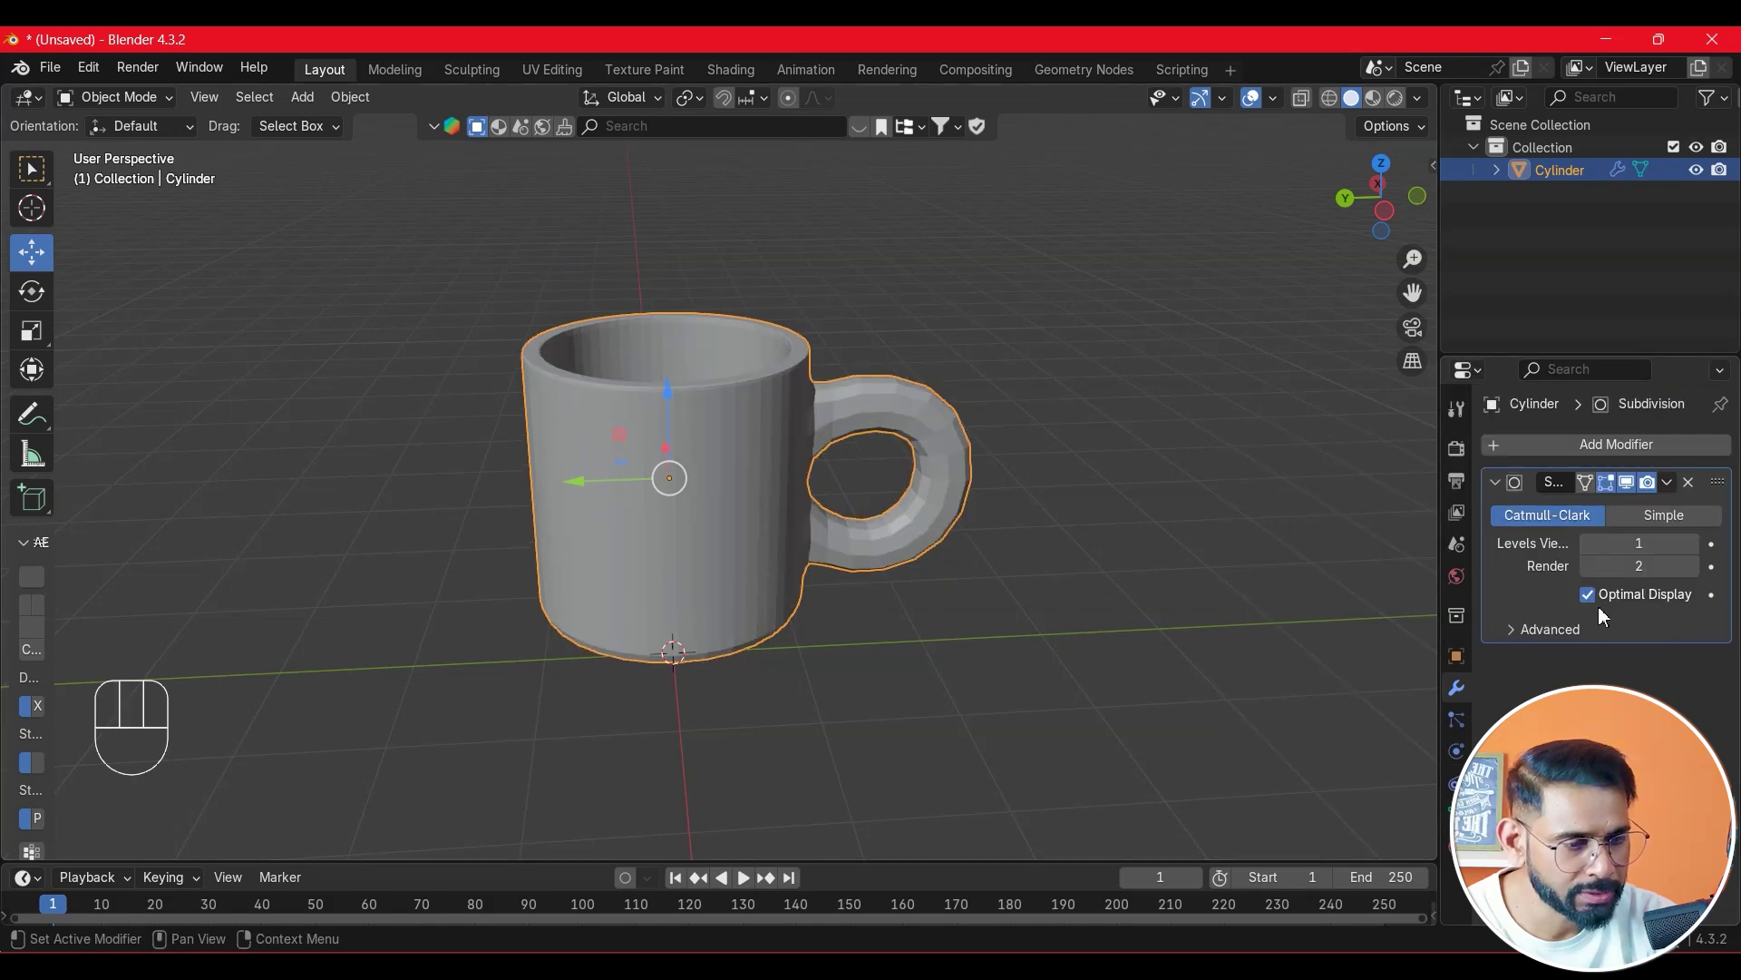
- Set the Subdivision modifier's viewport levels to 3 and inspect the smoothed mug
{"action": "double_click", "coordinate": [1640, 543]}
{"action": "left_click", "coordinate": [1447, 802]}
{"action": "left_click", "coordinate": [900, 592]}
{"action": "middle_click_drag", "start_coordinate": [900, 591], "coordinate": [856, 577]}
{"action": "middle_click_drag", "start_coordinate": [987, 614], "coordinate": [810, 453]}
{"action": "scroll", "coordinate": [807, 458], "scroll_direction": "down", "scroll_amount": 3}
{"action": "middle_click_drag", "start_coordinate": [922, 466], "coordinate": [814, 504]}
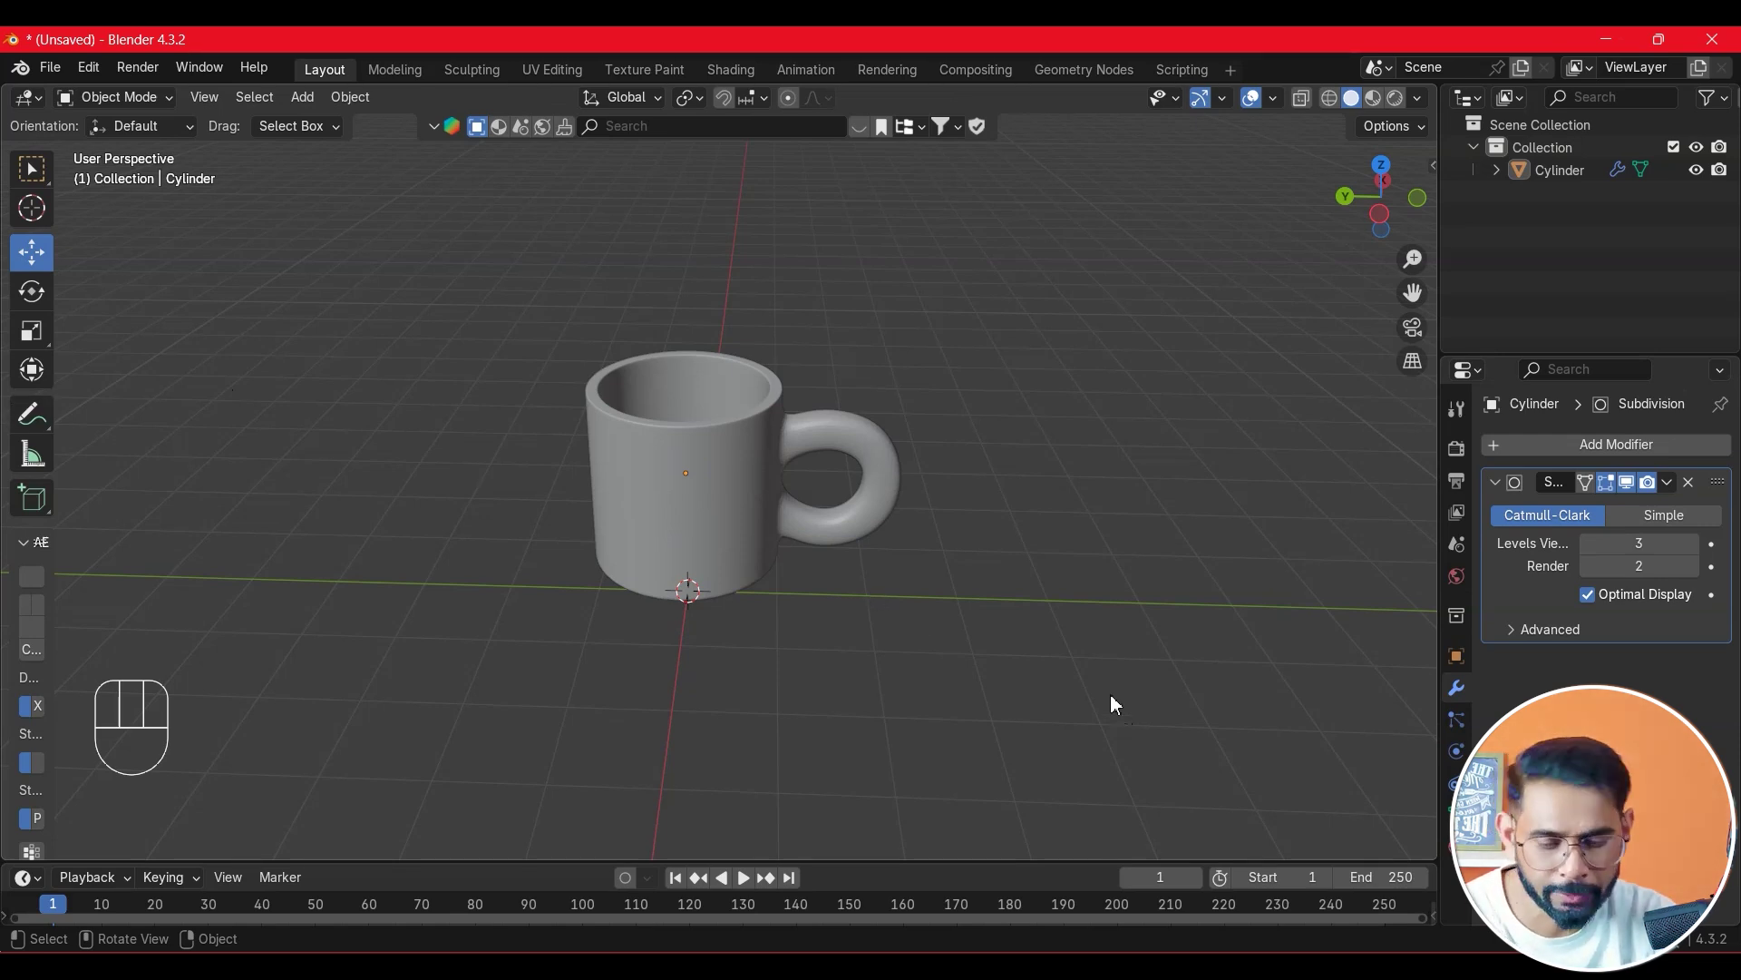
- Add a new cylinder at the mug's base and scale it up until it is wider than the mug
{"action": "key", "text": "shift+a"}
{"action": "mouse_move", "coordinate": [1044, 530]}
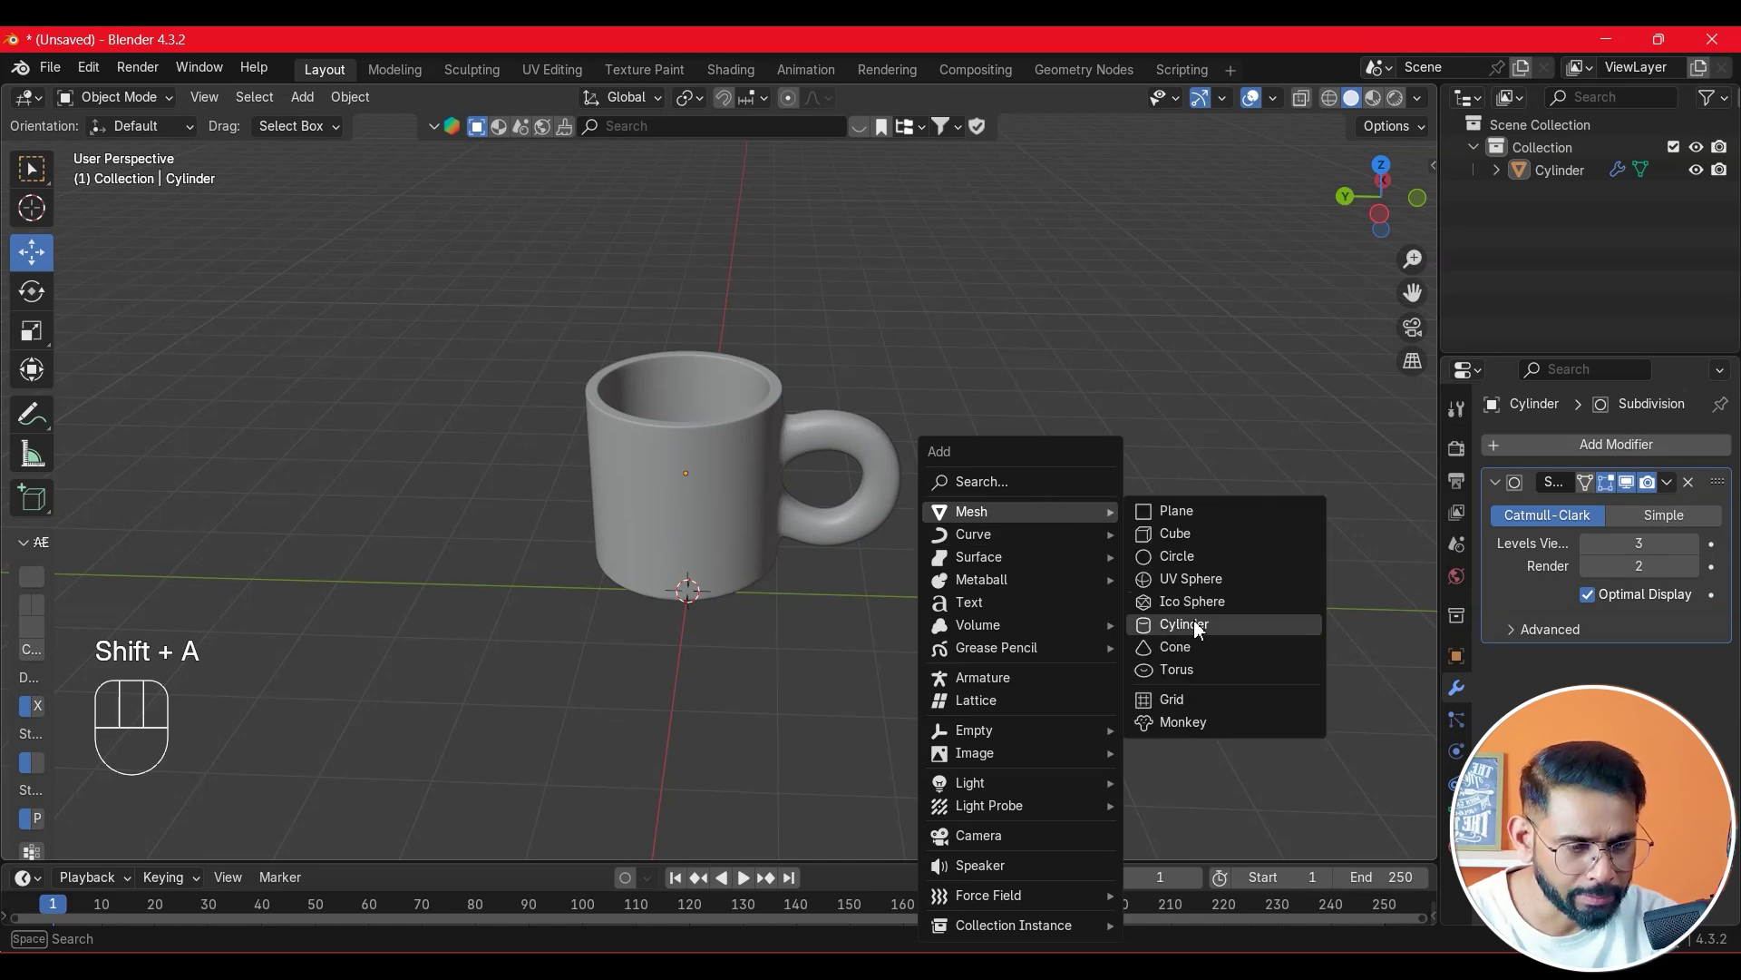
{"action": "left_click", "coordinate": [1199, 627]}
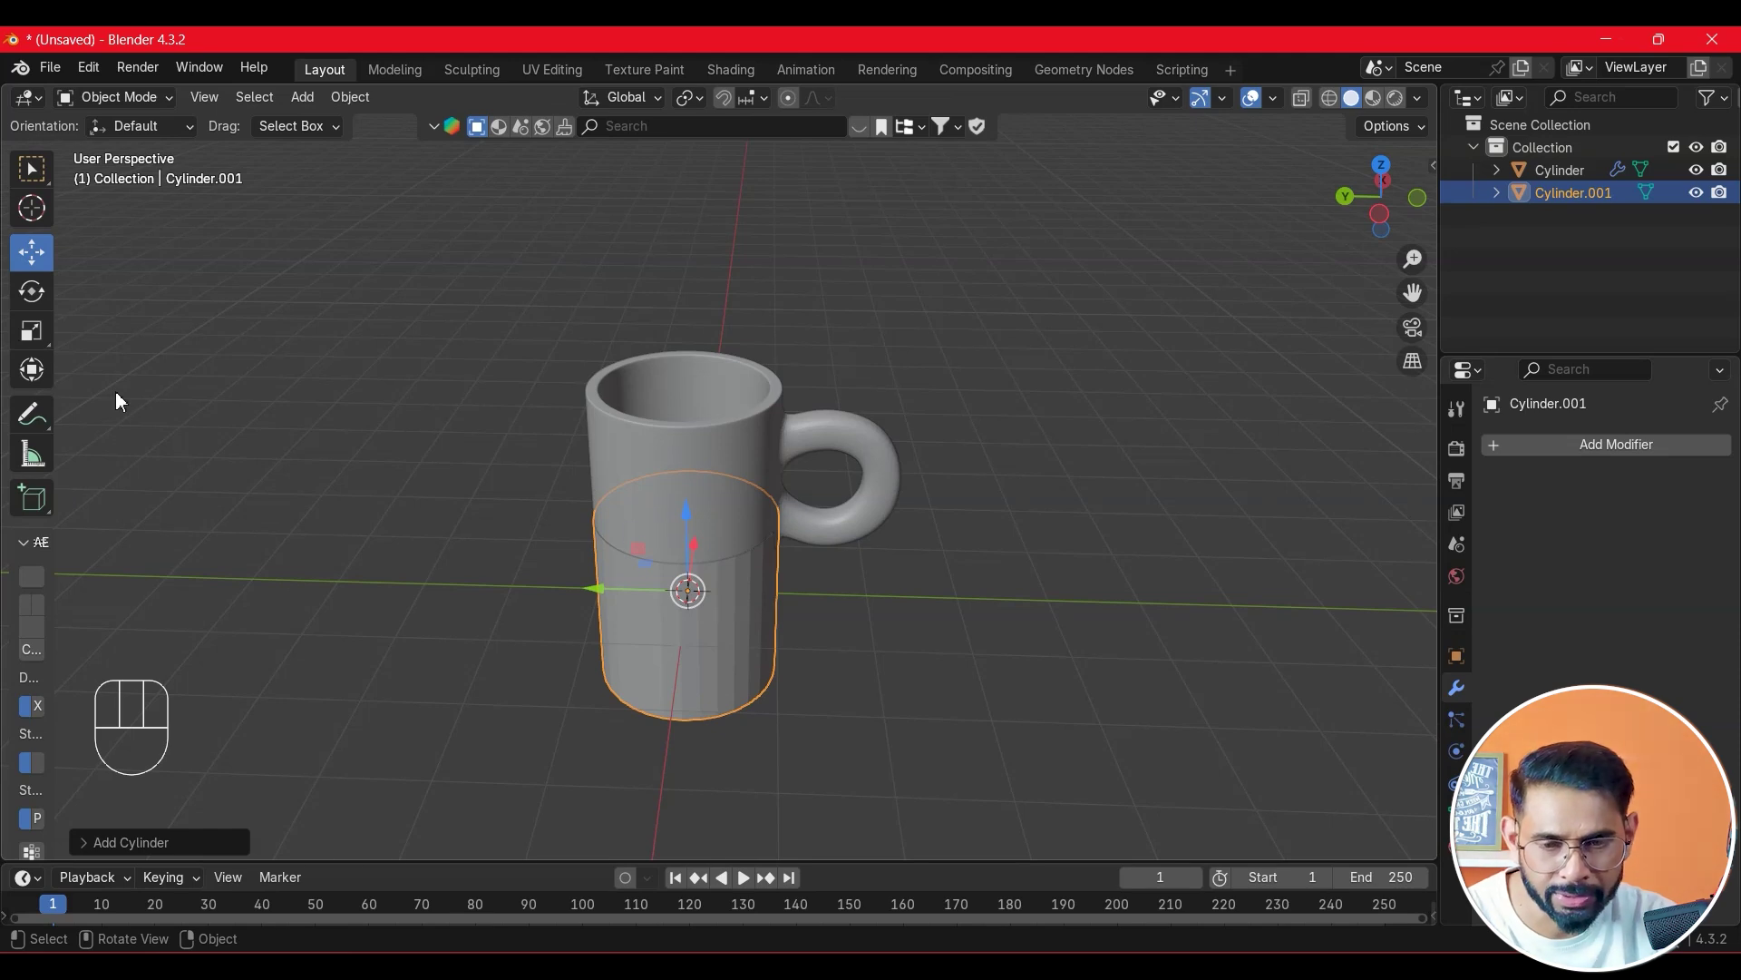
{"action": "left_click", "coordinate": [31, 330]}
{"action": "left_click_drag", "start_coordinate": [773, 566], "coordinate": [819, 560]}
- Scale the new cylinder down along Z into a thin saucer-like disc beneath the mug
{"action": "key", "text": "s"}
{"action": "key", "text": "z"}
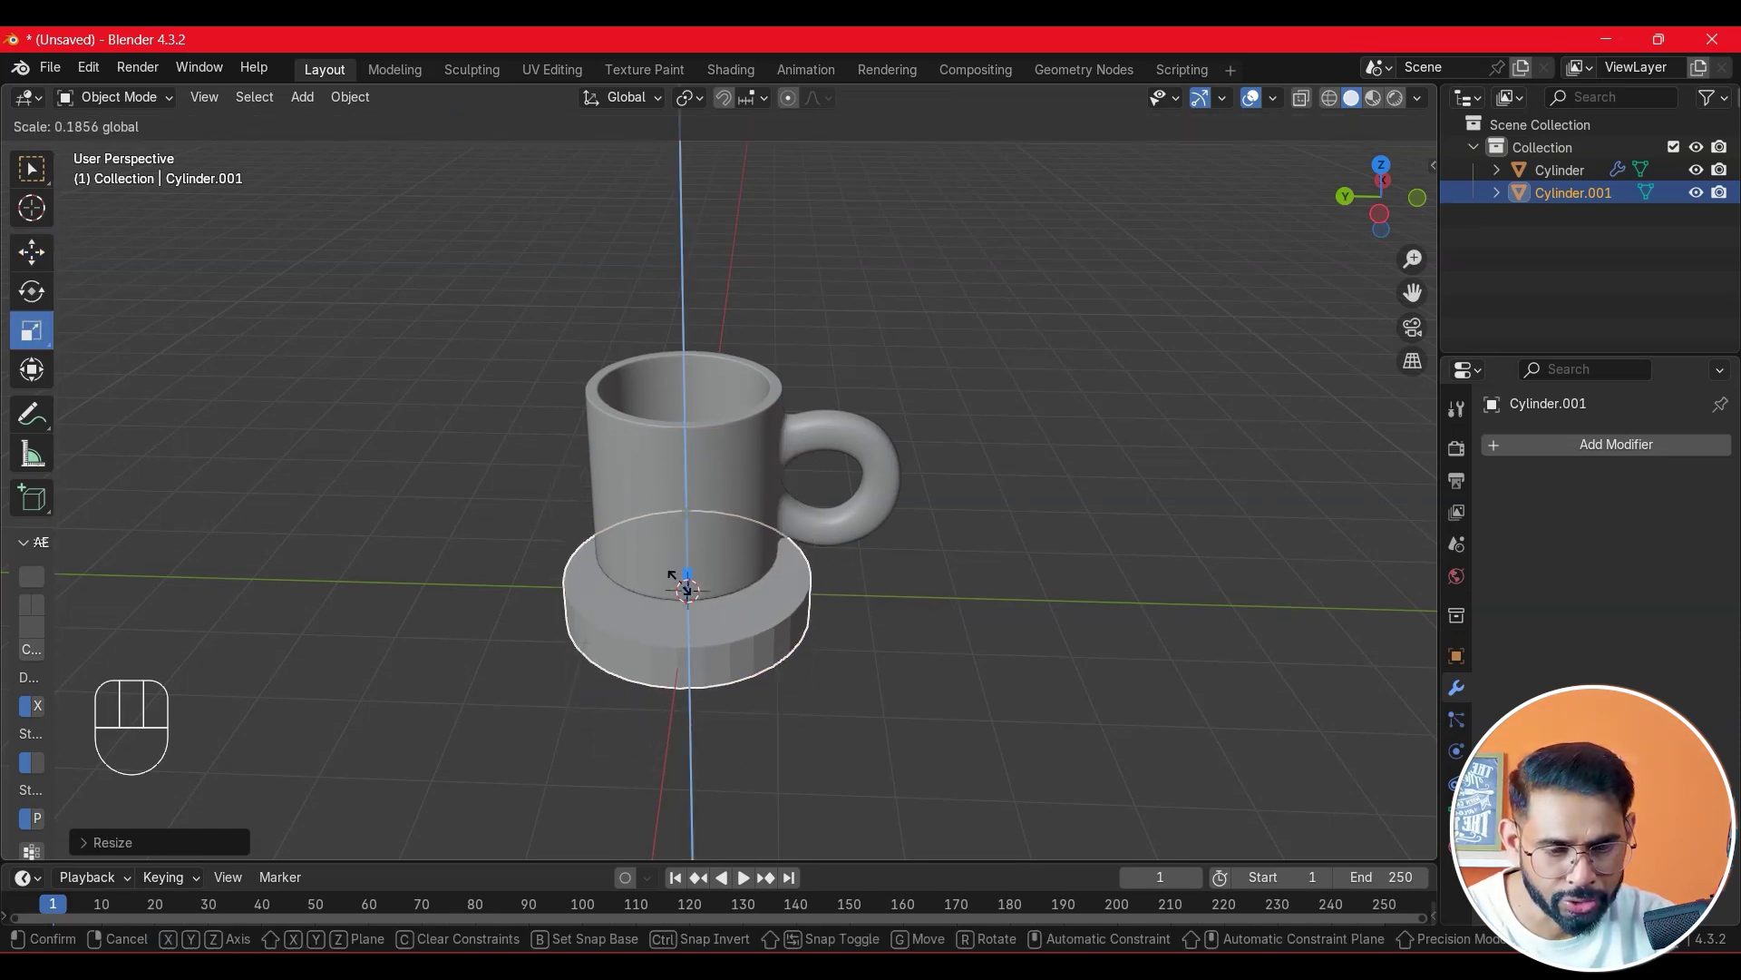
{"action": "left_click", "coordinate": [694, 591]}
{"action": "left_click_drag", "start_coordinate": [692, 530], "coordinate": [688, 570]}
{"action": "middle_click_drag", "start_coordinate": [935, 644], "coordinate": [987, 651]}
{"action": "scroll", "coordinate": [637, 655], "scroll_direction": "up", "scroll_amount": 1}
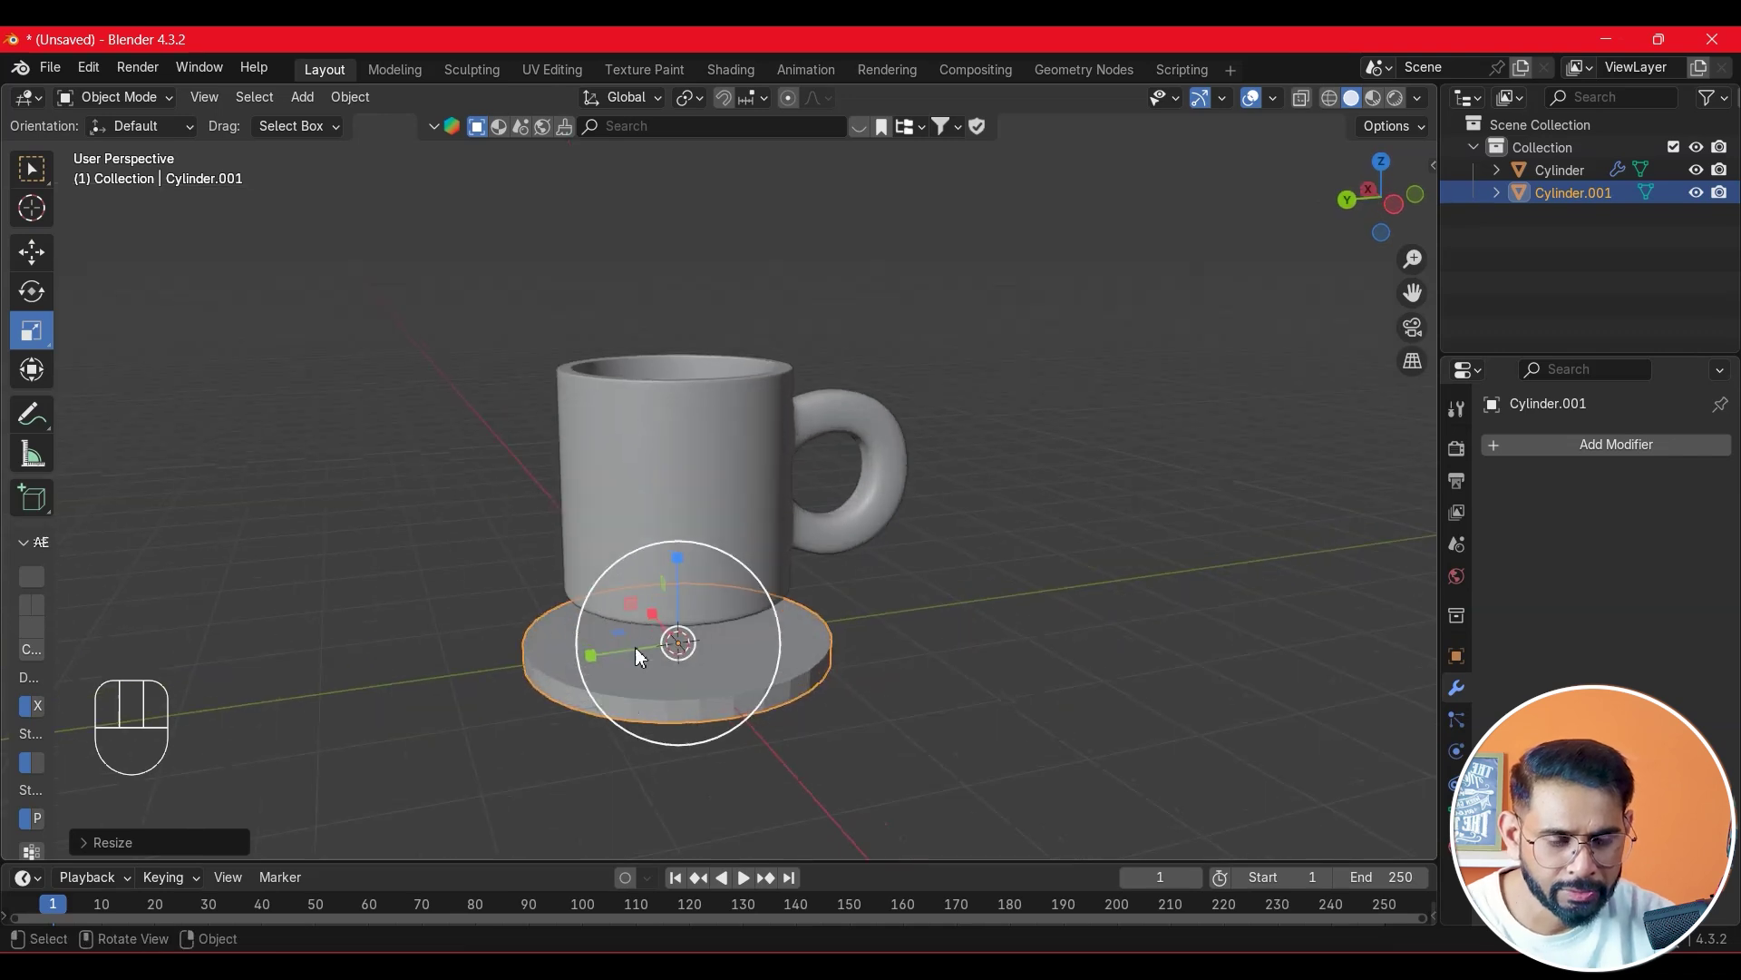
- Shade the saucer disc flat and delete its top face in Edit Mode
{"action": "right_click", "coordinate": [753, 613]}
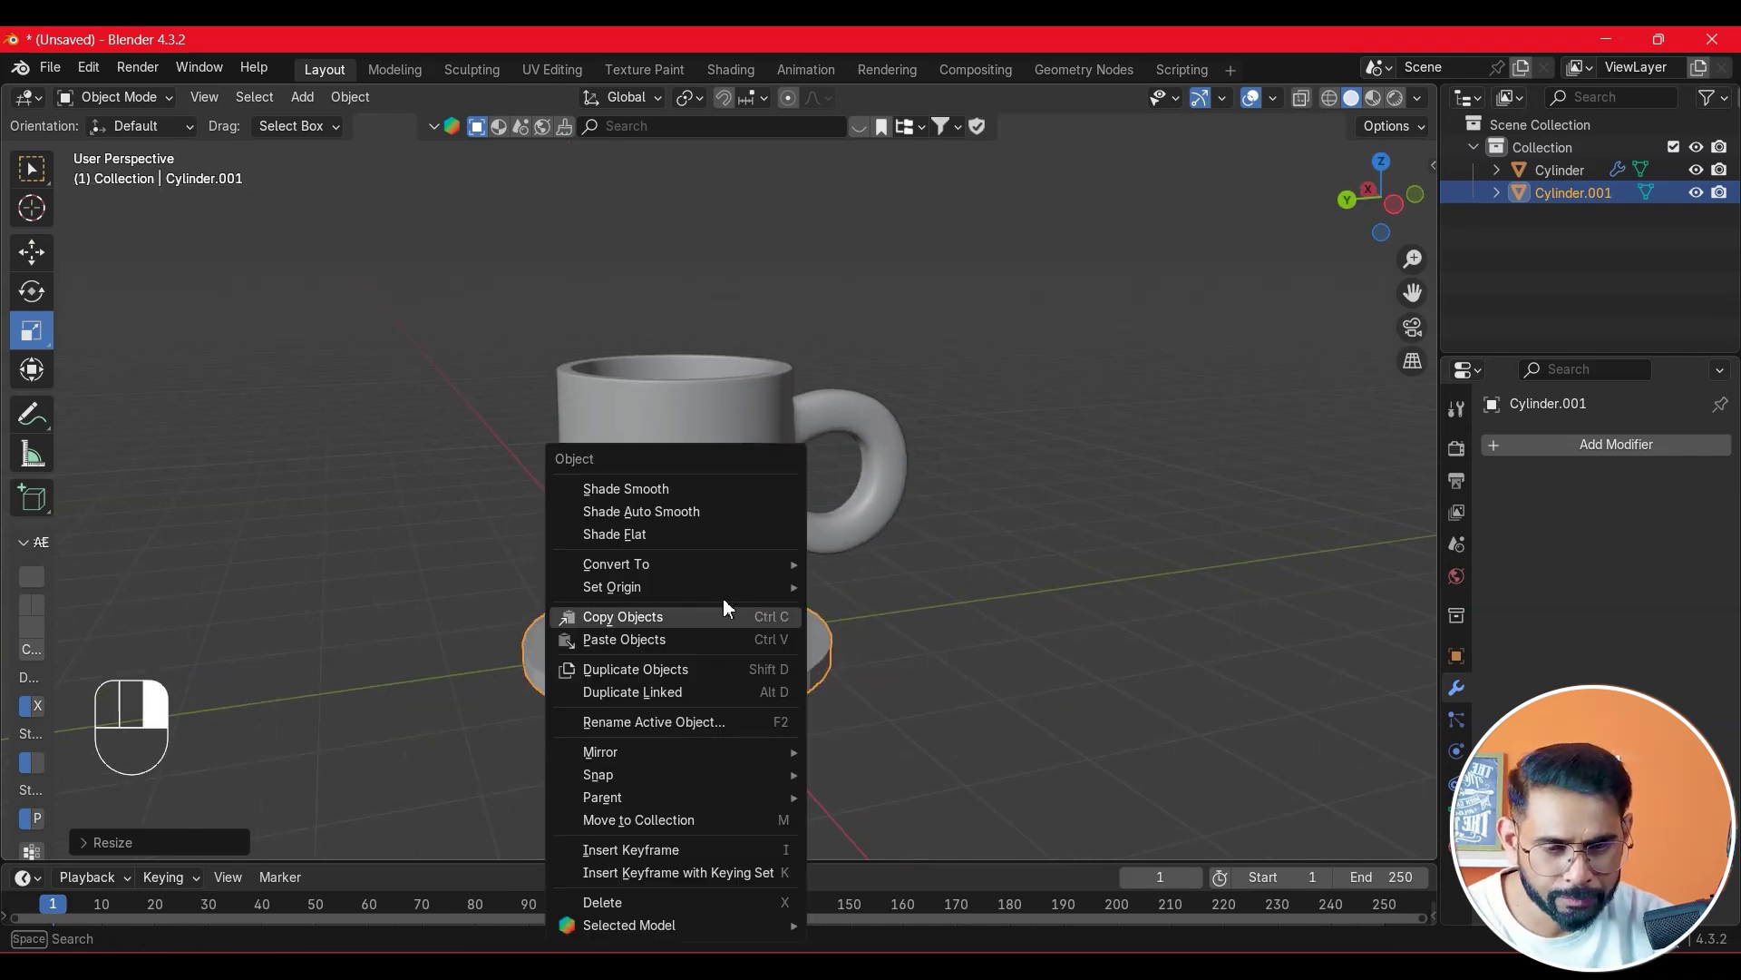
{"action": "left_click", "coordinate": [629, 535]}
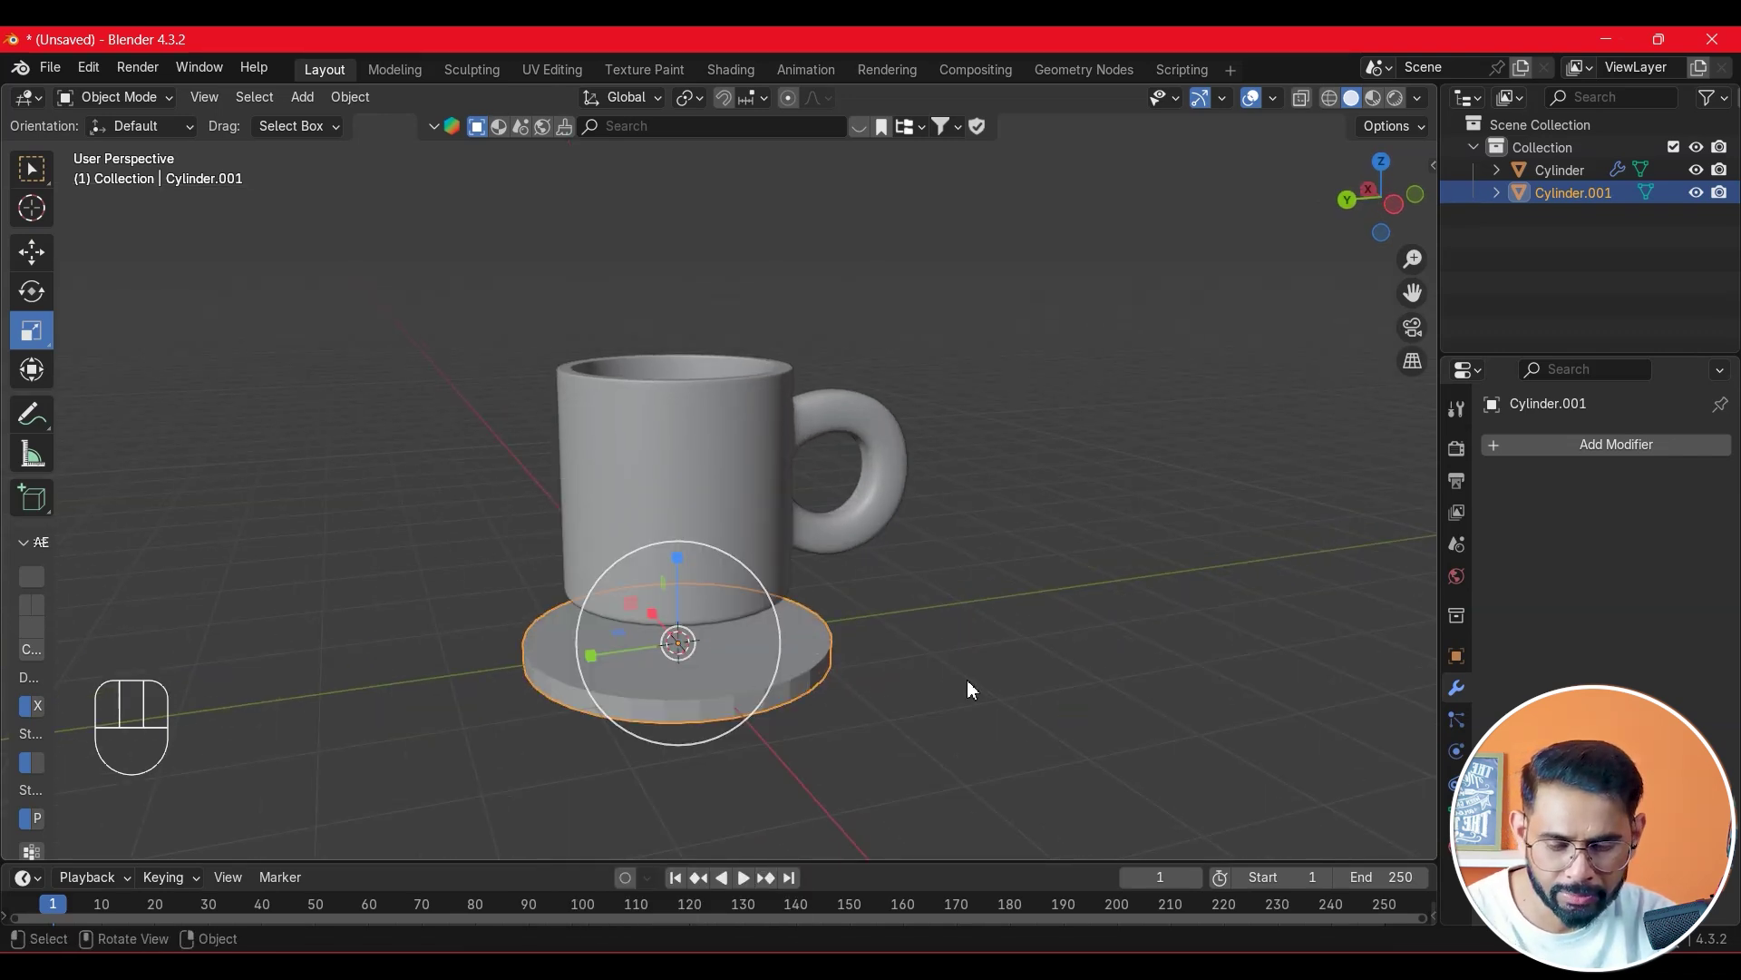
{"action": "key", "text": "Tab"}
{"action": "left_click", "coordinate": [220, 98]}
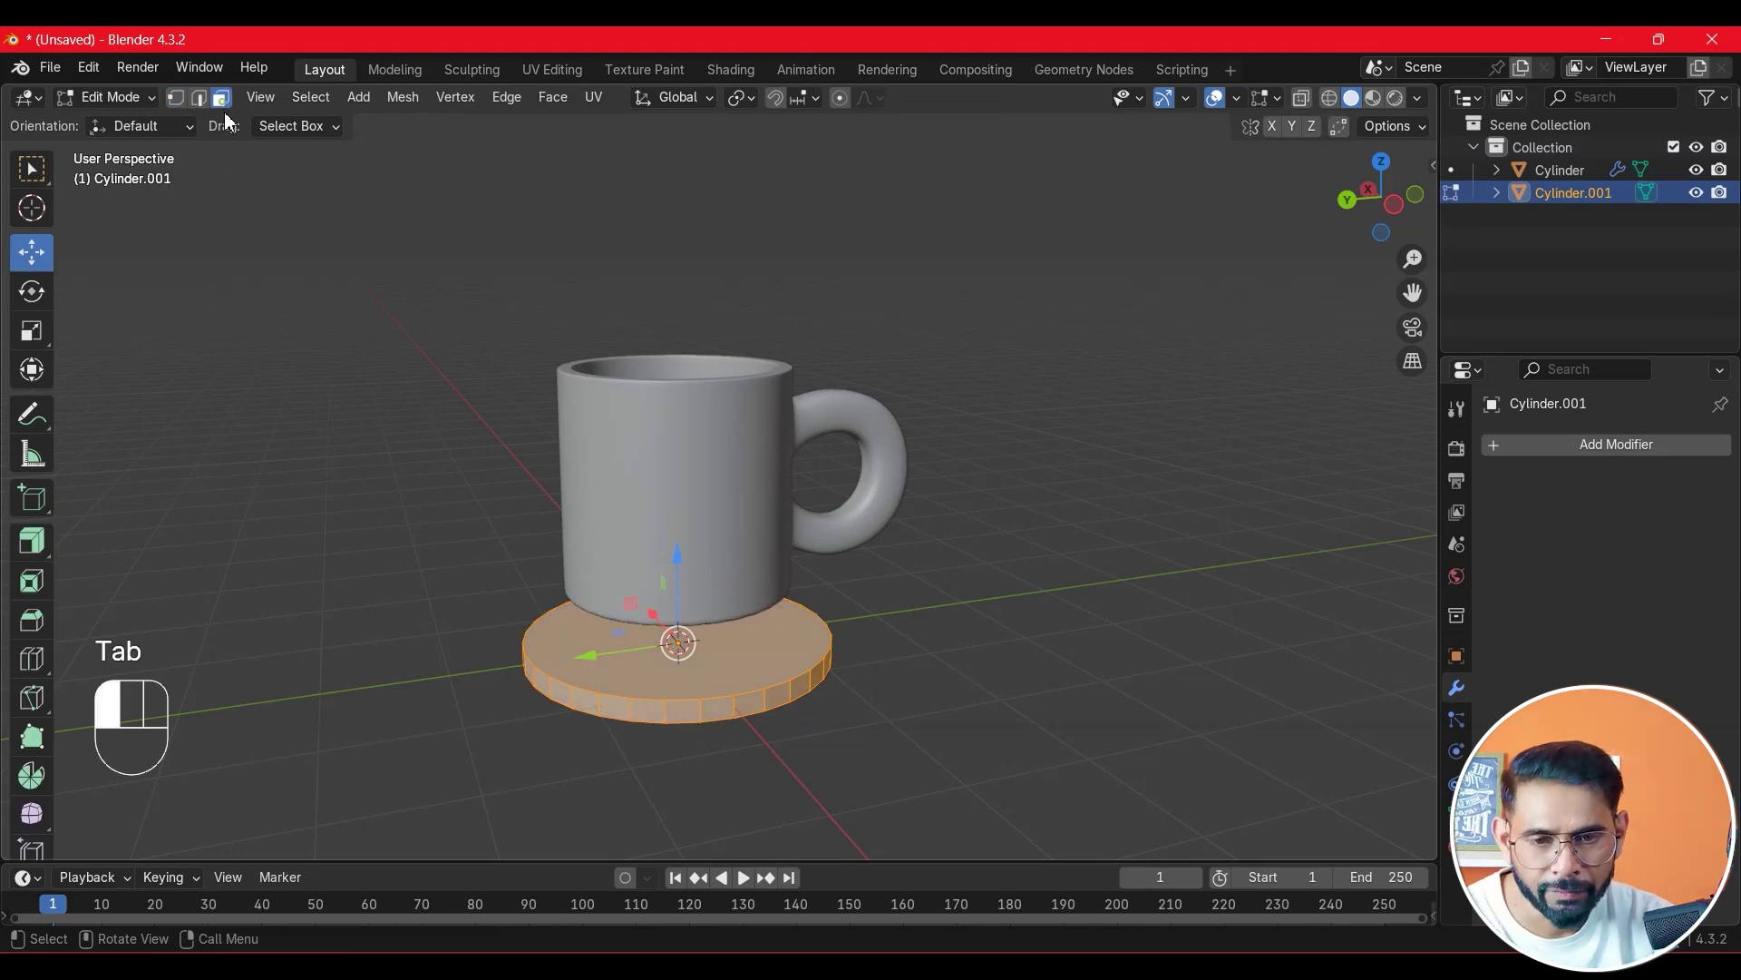
{"action": "left_click", "coordinate": [699, 615]}
{"action": "key", "text": "x"}
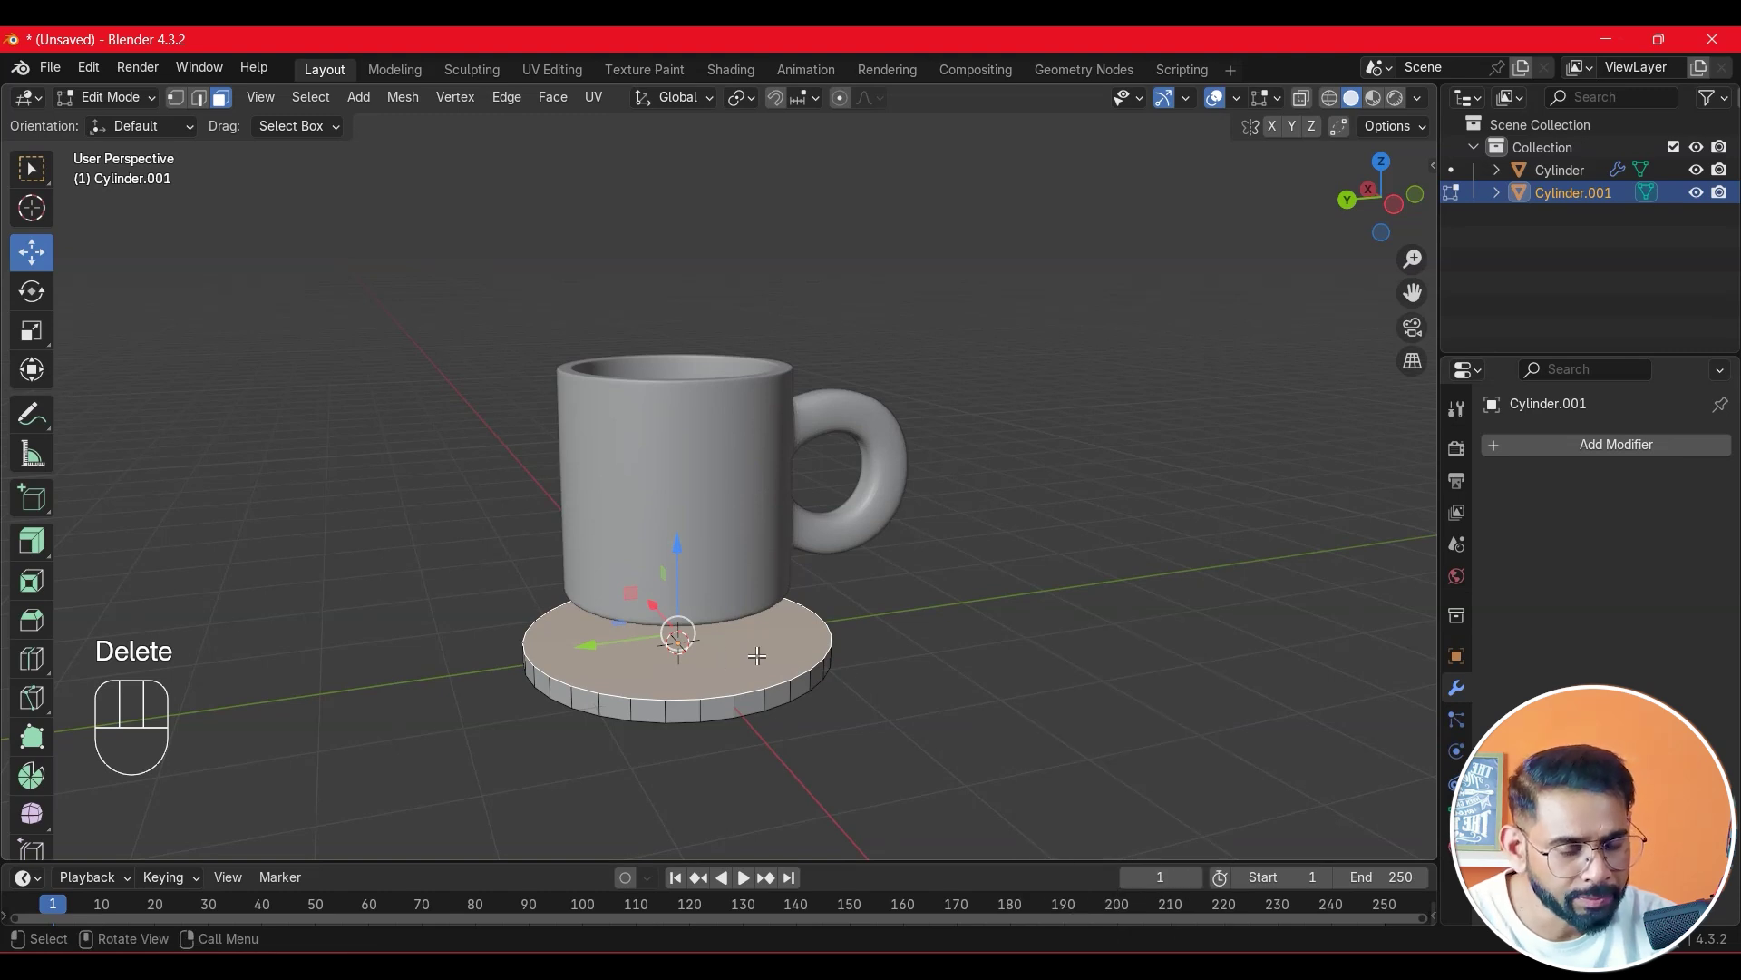
{"action": "key", "text": "x"}
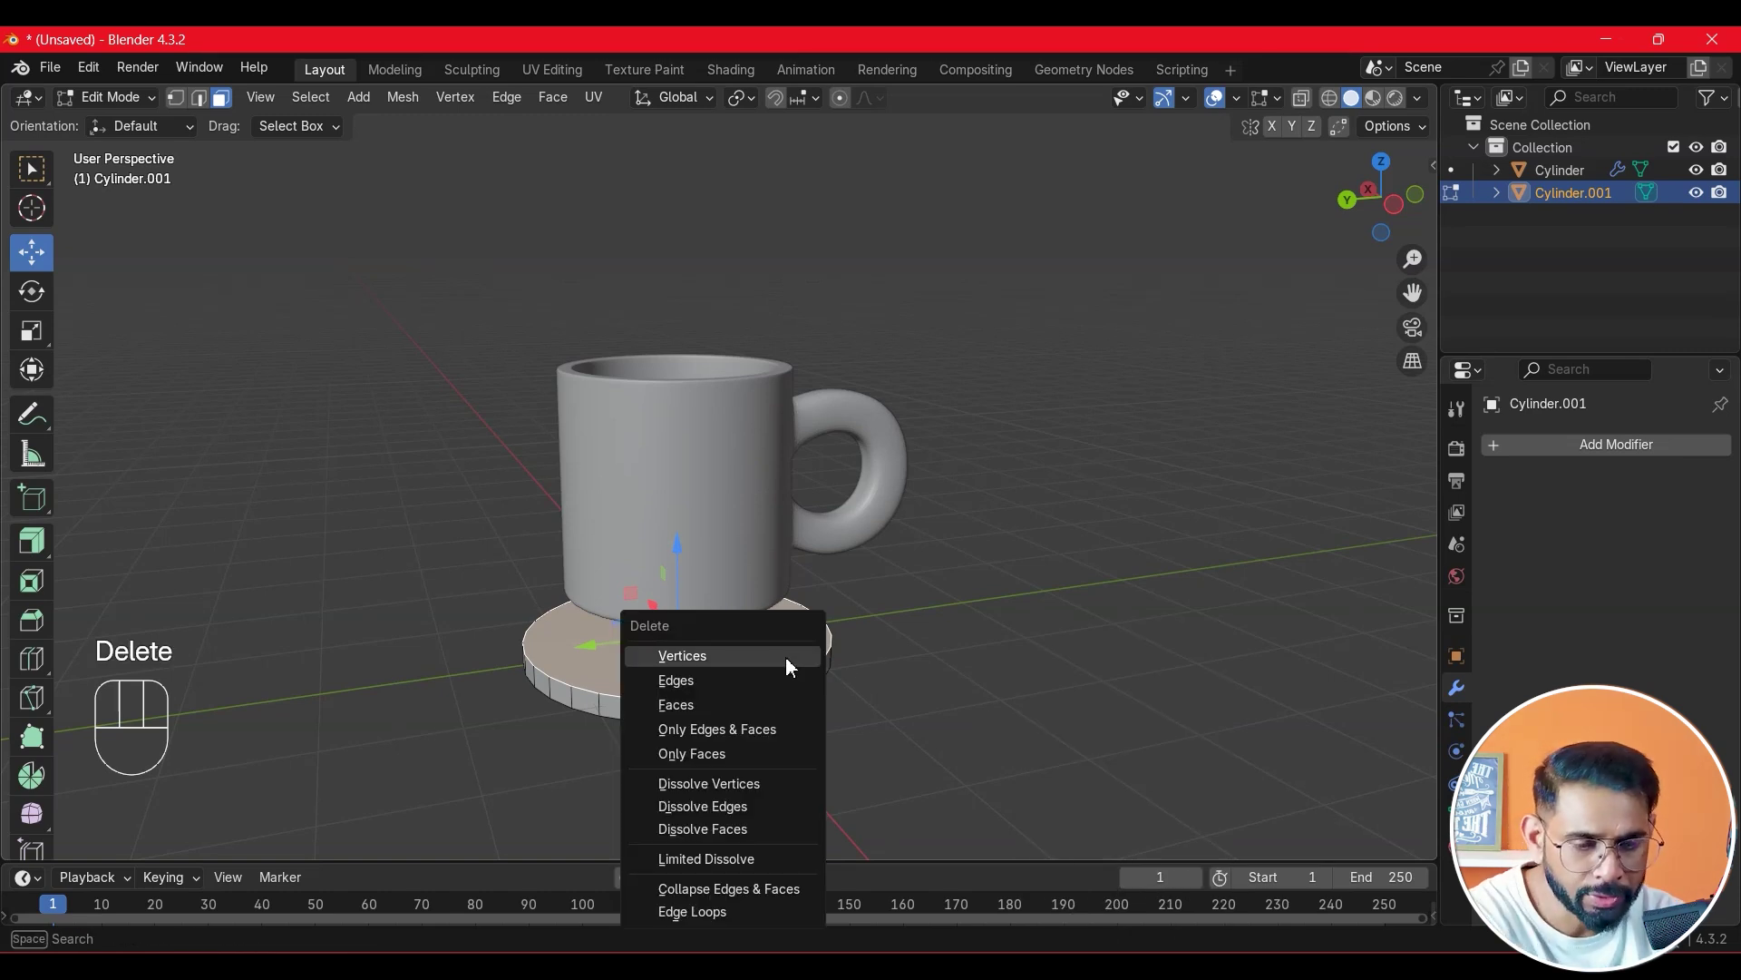
{"action": "left_click", "coordinate": [769, 708]}
- Select the disc's open upper edge loop and scale it outward to about twice the base's width
{"action": "middle_click_drag", "start_coordinate": [1080, 637], "coordinate": [871, 729]}
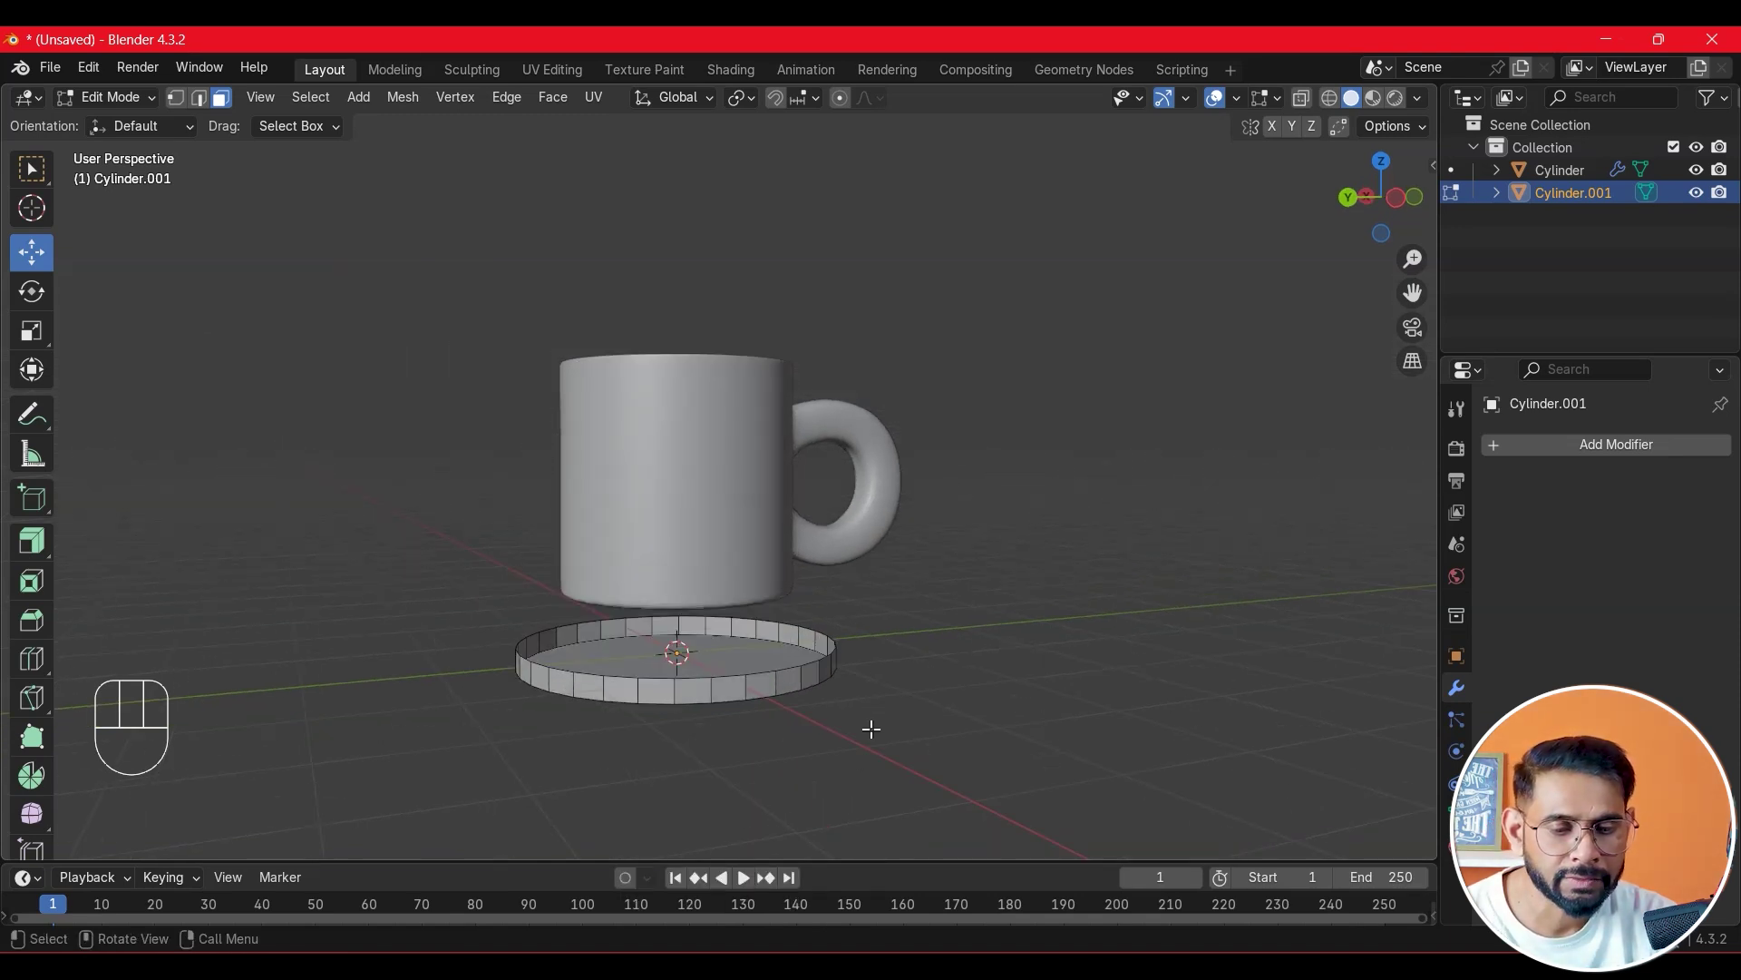
{"action": "scroll", "coordinate": [871, 726], "scroll_direction": "up", "scroll_amount": 2}
{"action": "middle_click_drag", "start_coordinate": [1012, 779], "coordinate": [1004, 720]}
{"action": "middle_click_drag", "start_coordinate": [795, 706], "coordinate": [799, 755]}
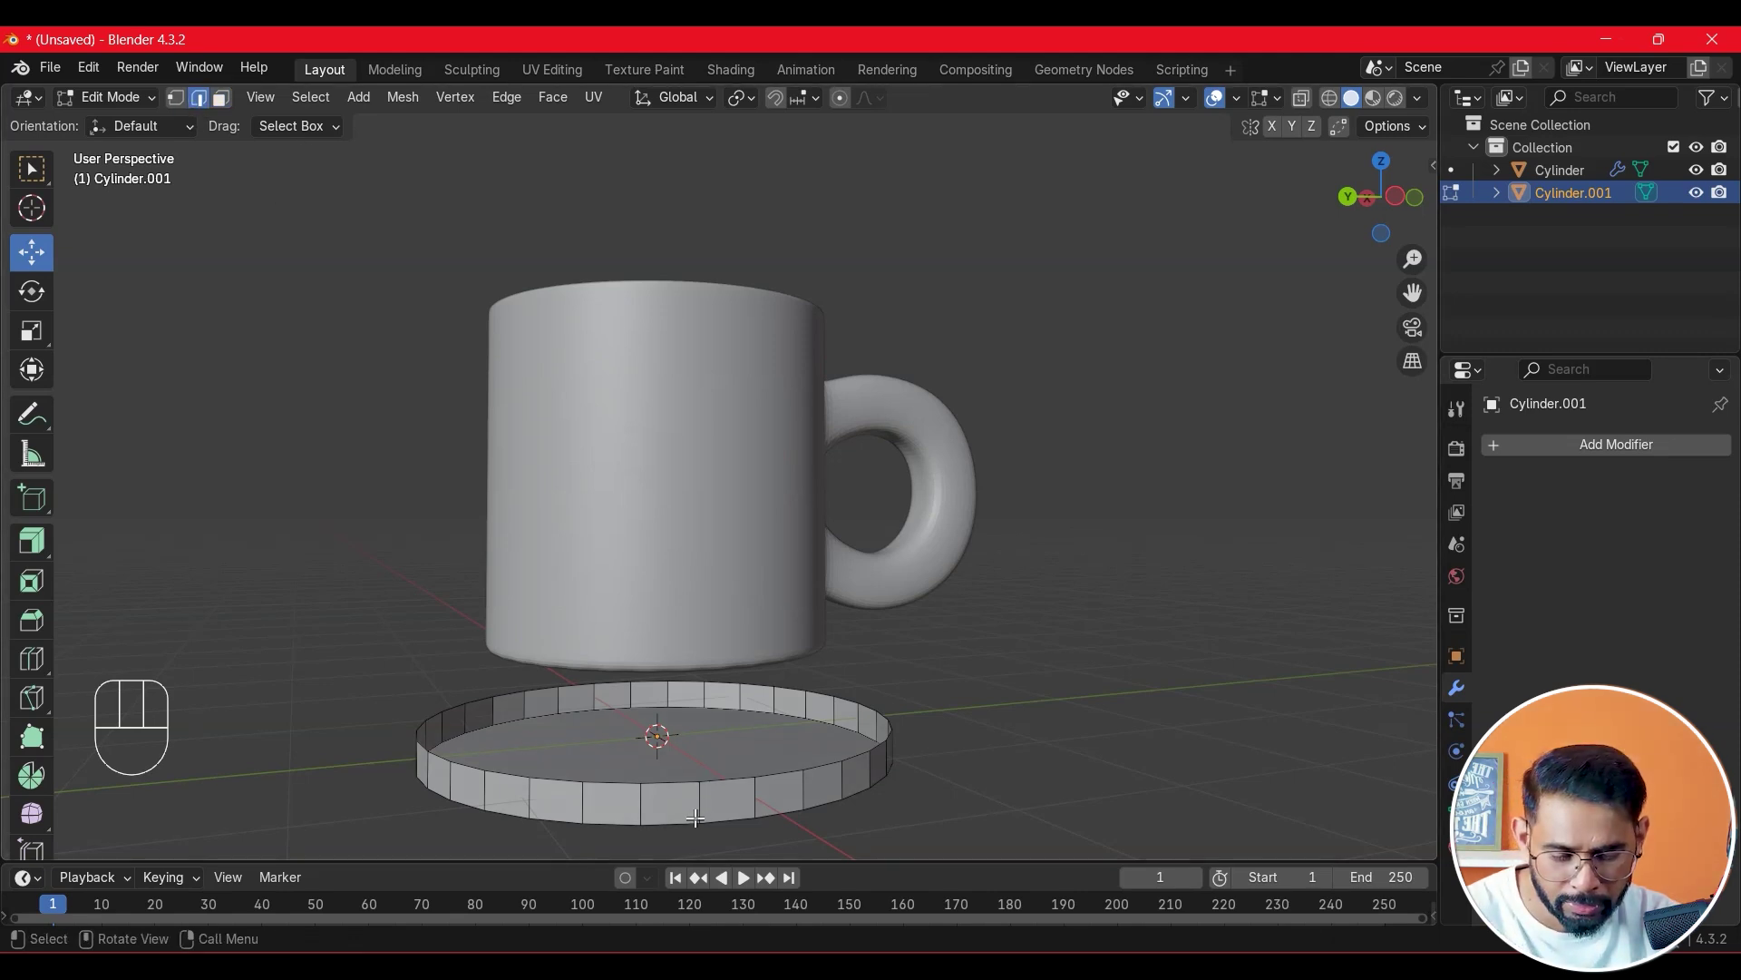
{"action": "left_click", "coordinate": [626, 786], "text": "alt"}
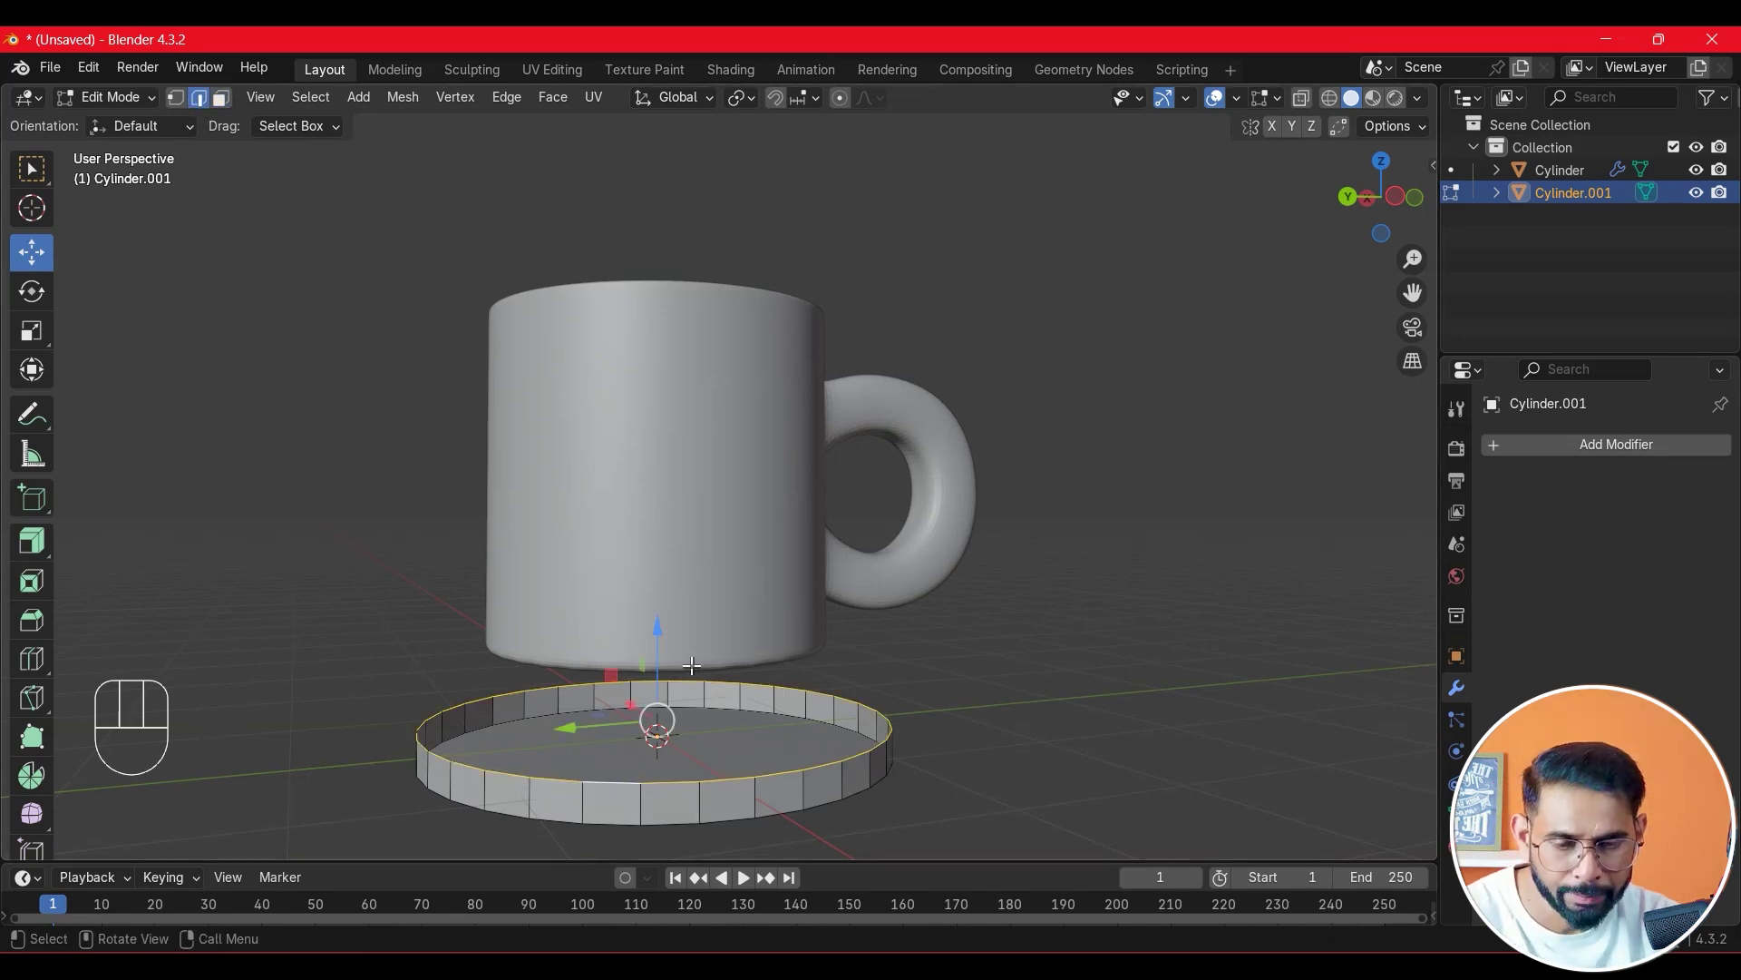
{"action": "left_click", "coordinate": [31, 334]}
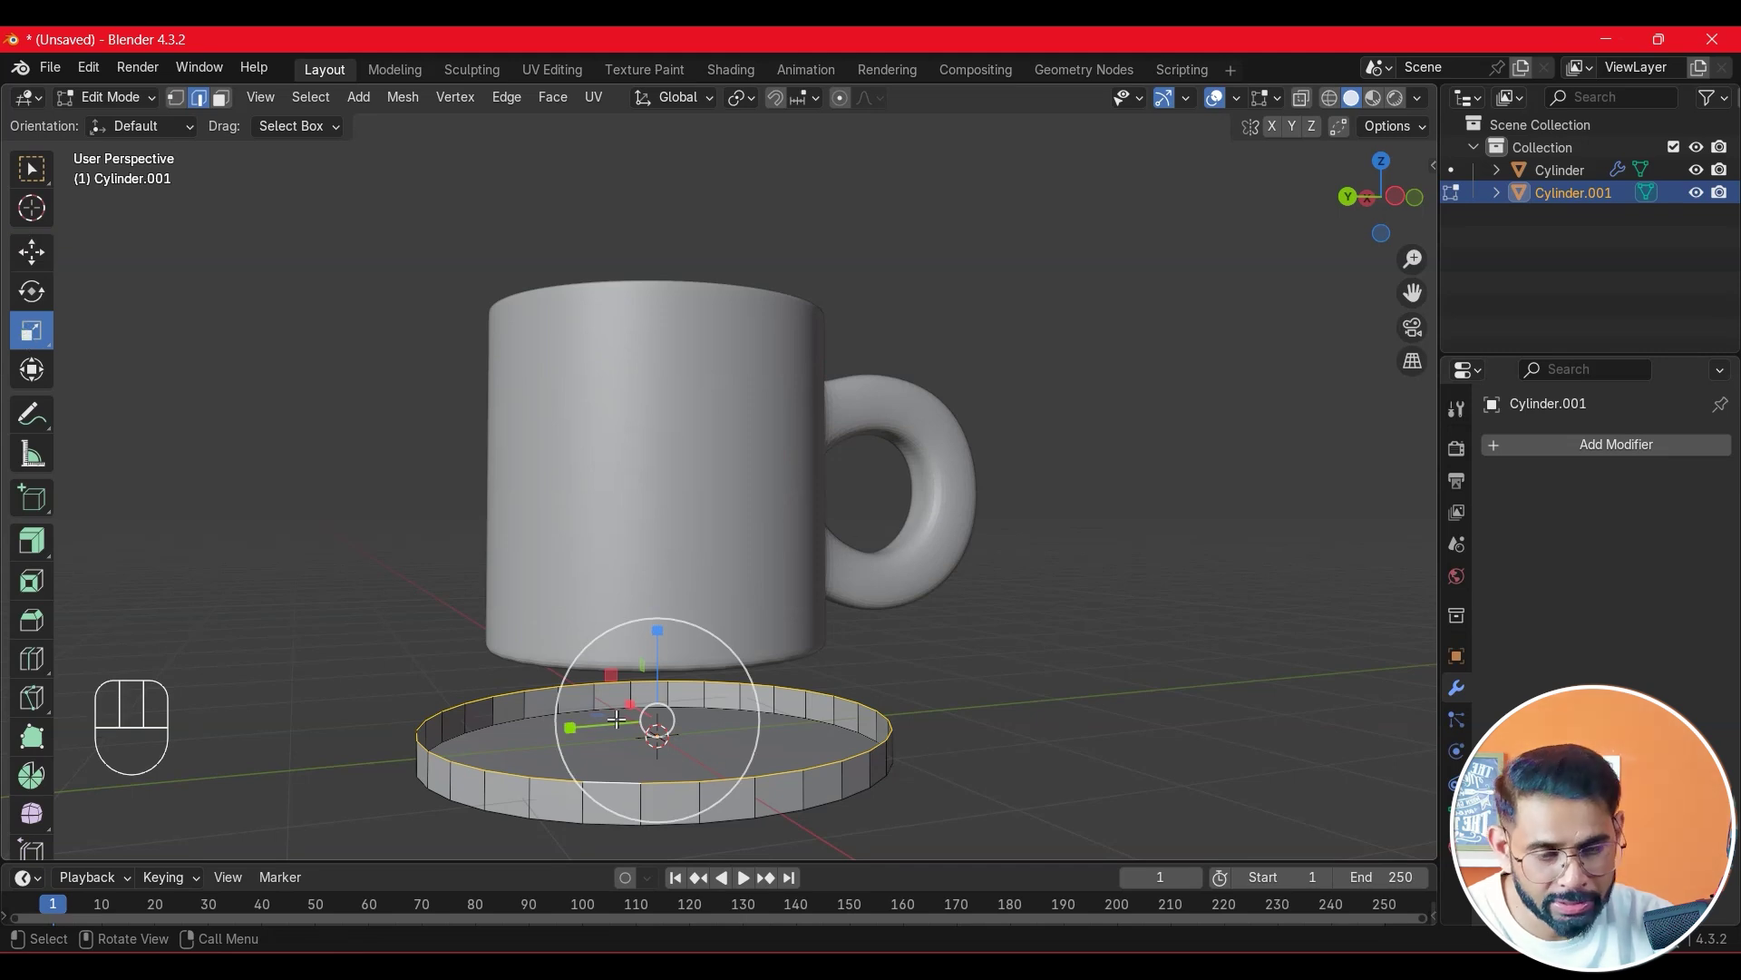
{"action": "left_click_drag", "start_coordinate": [748, 677], "coordinate": [872, 659]}
- Raise the saucer's widened rim edge loop slightly along Z and deselect it
{"action": "scroll", "coordinate": [844, 686], "scroll_direction": "down", "scroll_amount": 2}
{"action": "mouse_move", "coordinate": [844, 687]}
{"action": "middle_mouse_down"}
{"action": "mouse_move", "coordinate": [845, 664]}
{"action": "mouse_move", "coordinate": [845, 692]}
{"action": "middle_mouse_up"}
{"action": "left_click", "coordinate": [28, 257]}
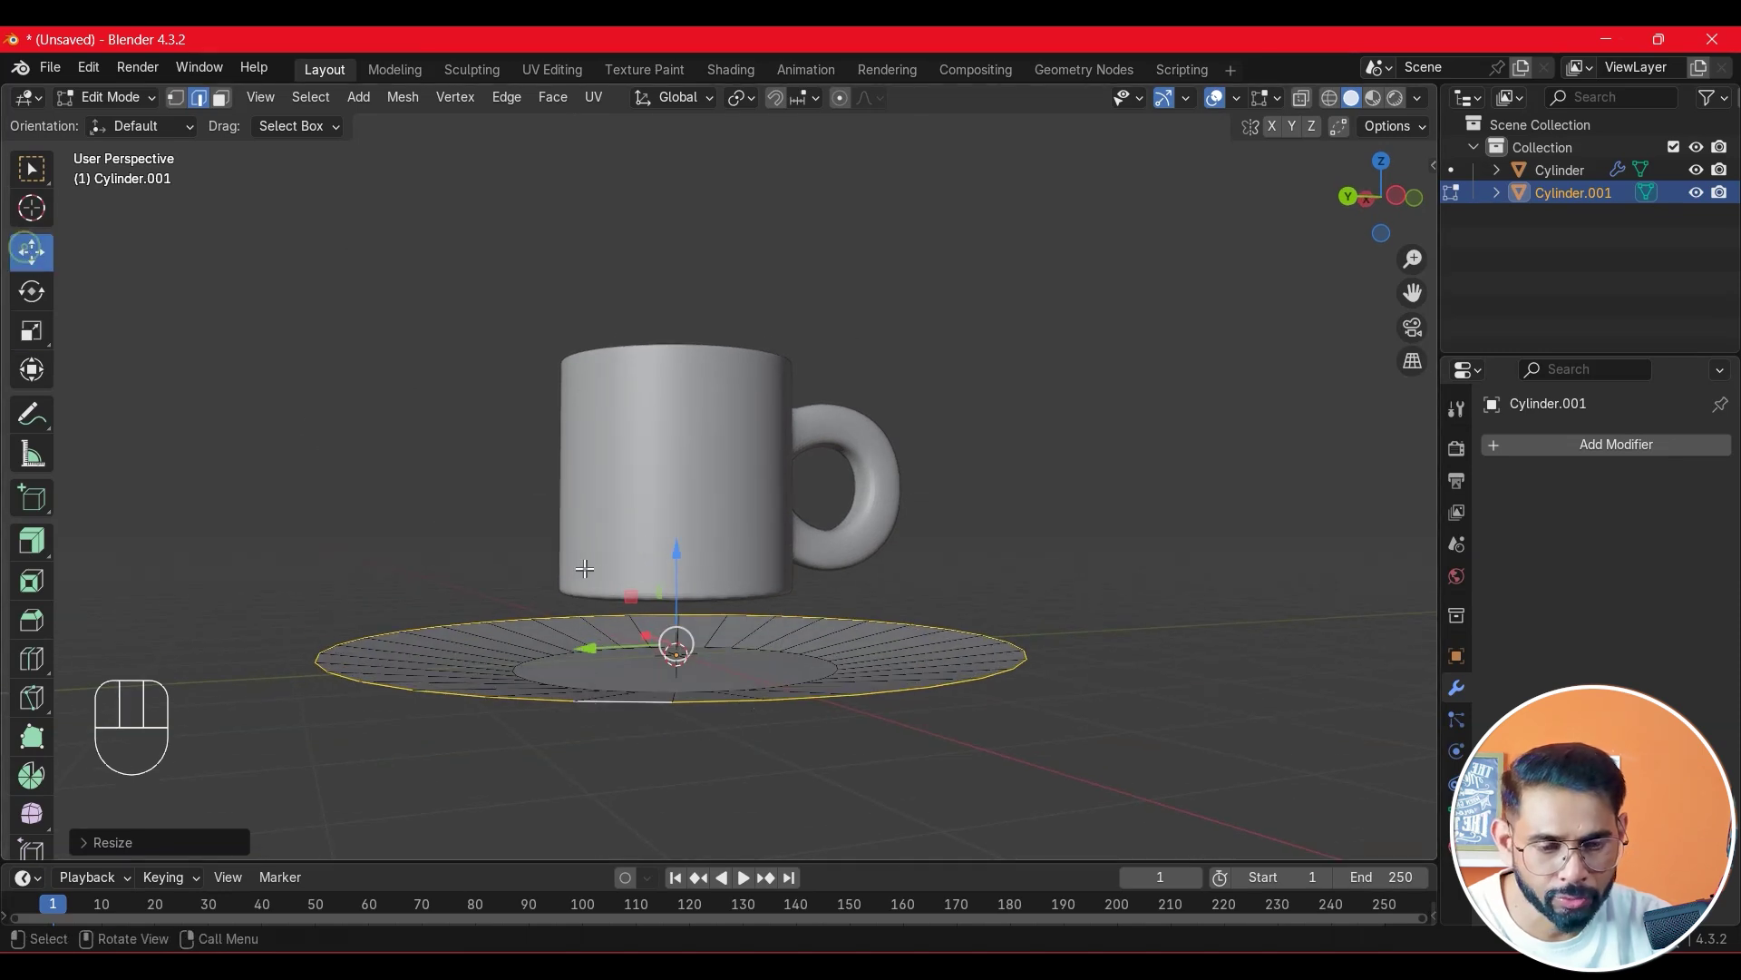
{"action": "left_click_drag", "start_coordinate": [675, 595], "coordinate": [685, 563]}
{"action": "left_click", "coordinate": [1108, 556]}
- Select all the saucer's faces and extrude them slightly with Extrude Along Normals to give the saucer thickness
{"action": "middle_click_drag", "start_coordinate": [1108, 556], "coordinate": [895, 631]}
{"action": "left_click_drag", "start_coordinate": [162, 370], "coordinate": [1120, 804]}
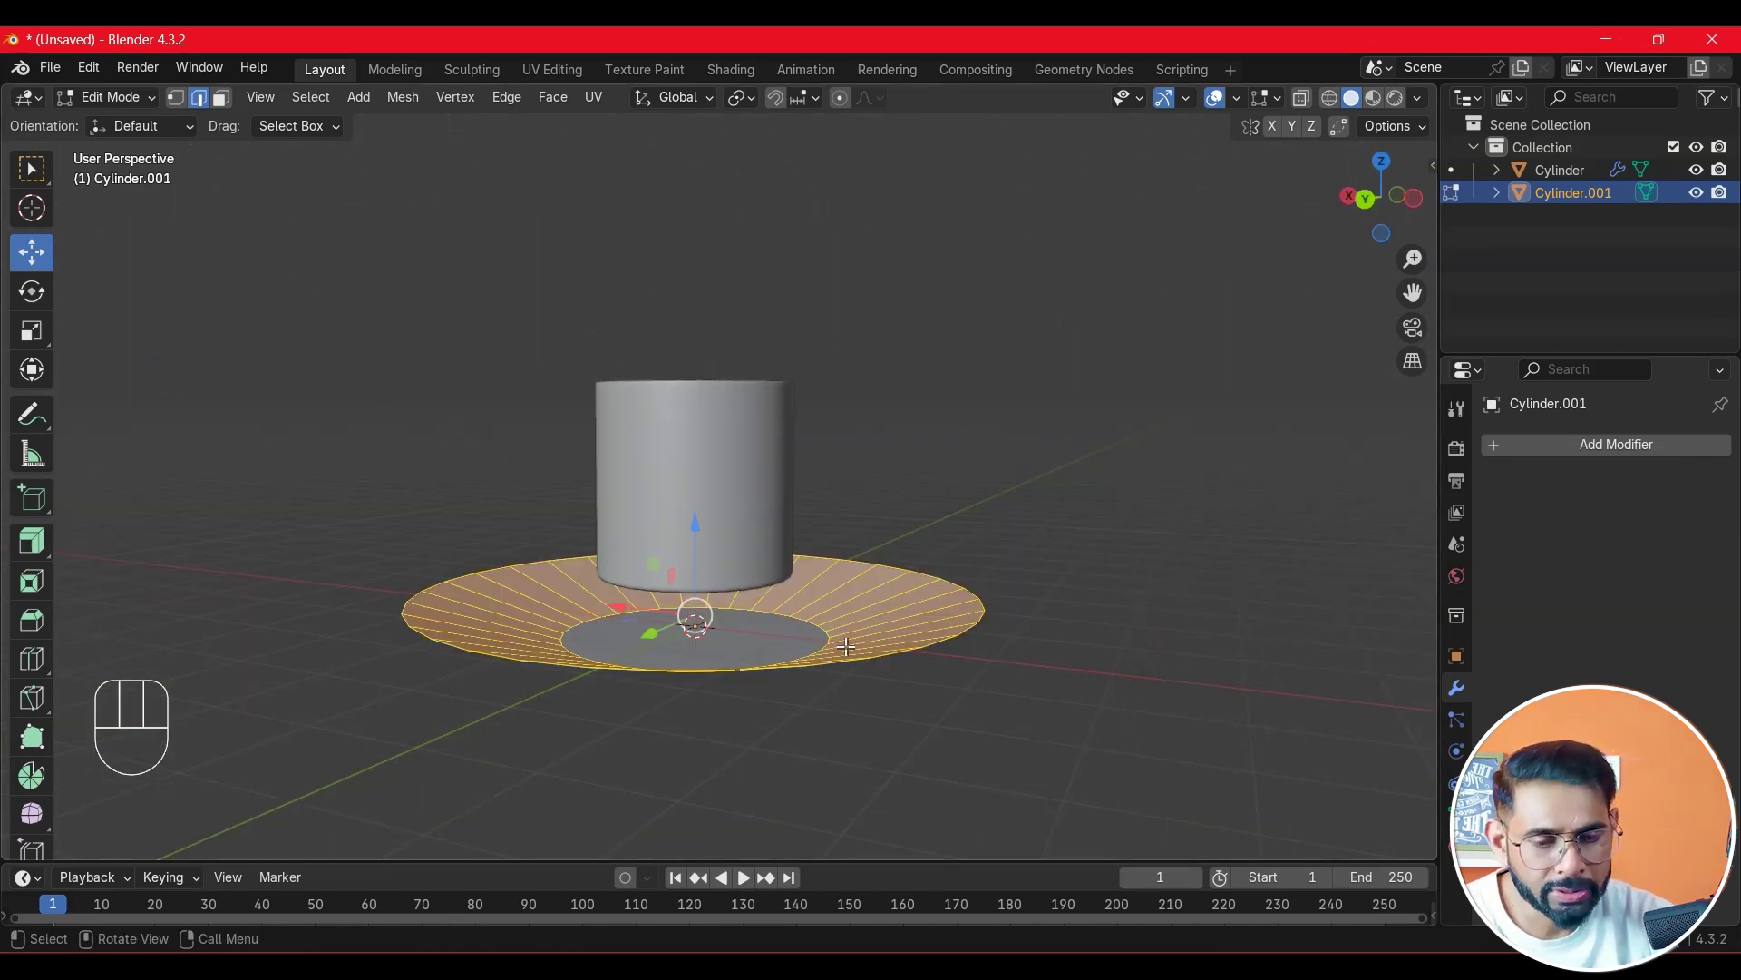
{"action": "left_click", "coordinate": [645, 636], "text": "shift"}
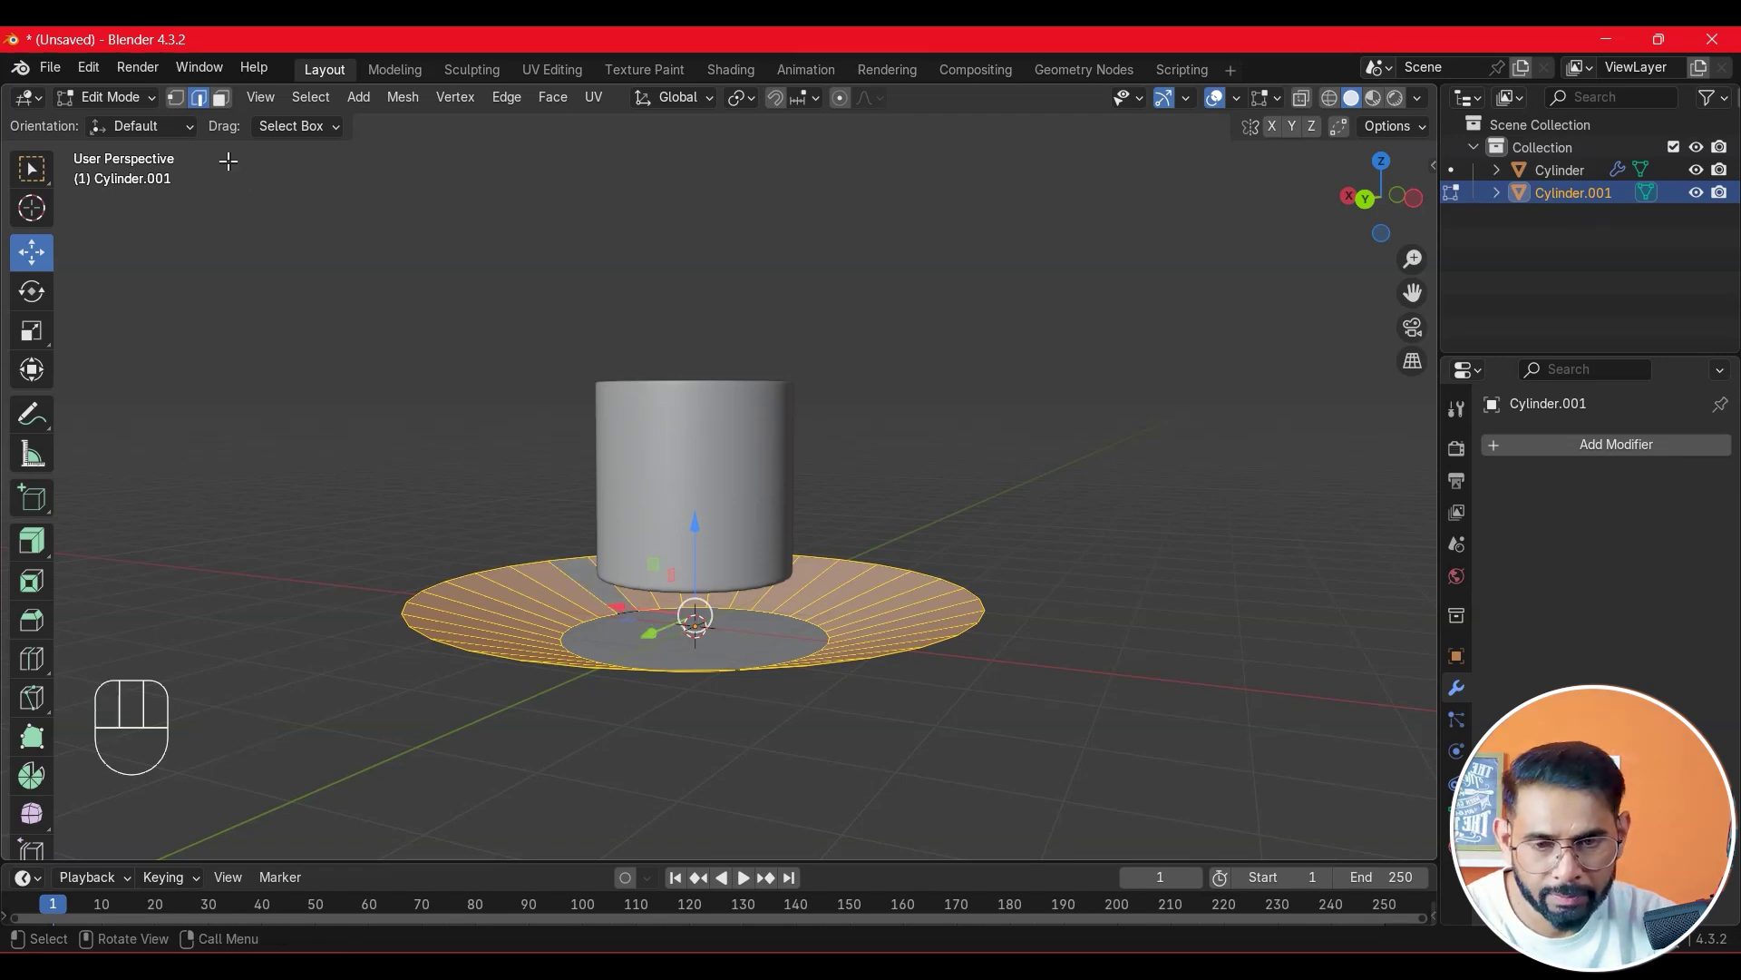
{"action": "left_click", "coordinate": [223, 99]}
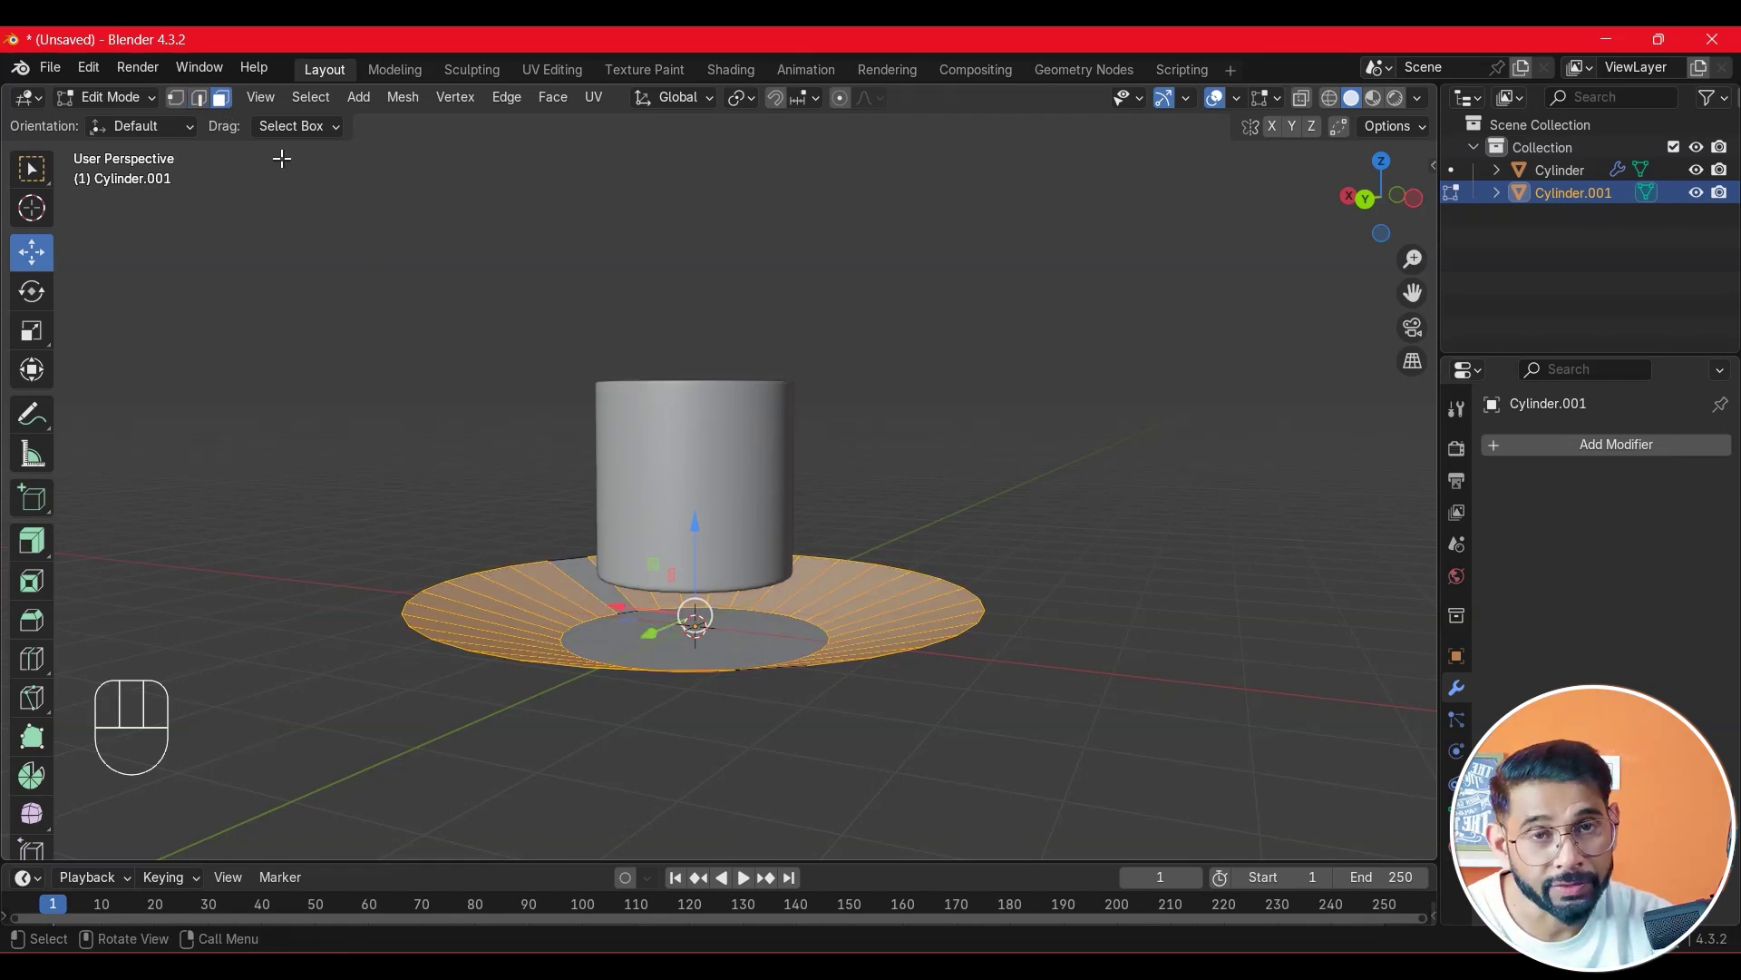
{"action": "key", "text": "a"}
{"action": "middle_click_drag", "start_coordinate": [1038, 828], "coordinate": [563, 834]}
{"action": "left_click", "coordinate": [45, 551]}
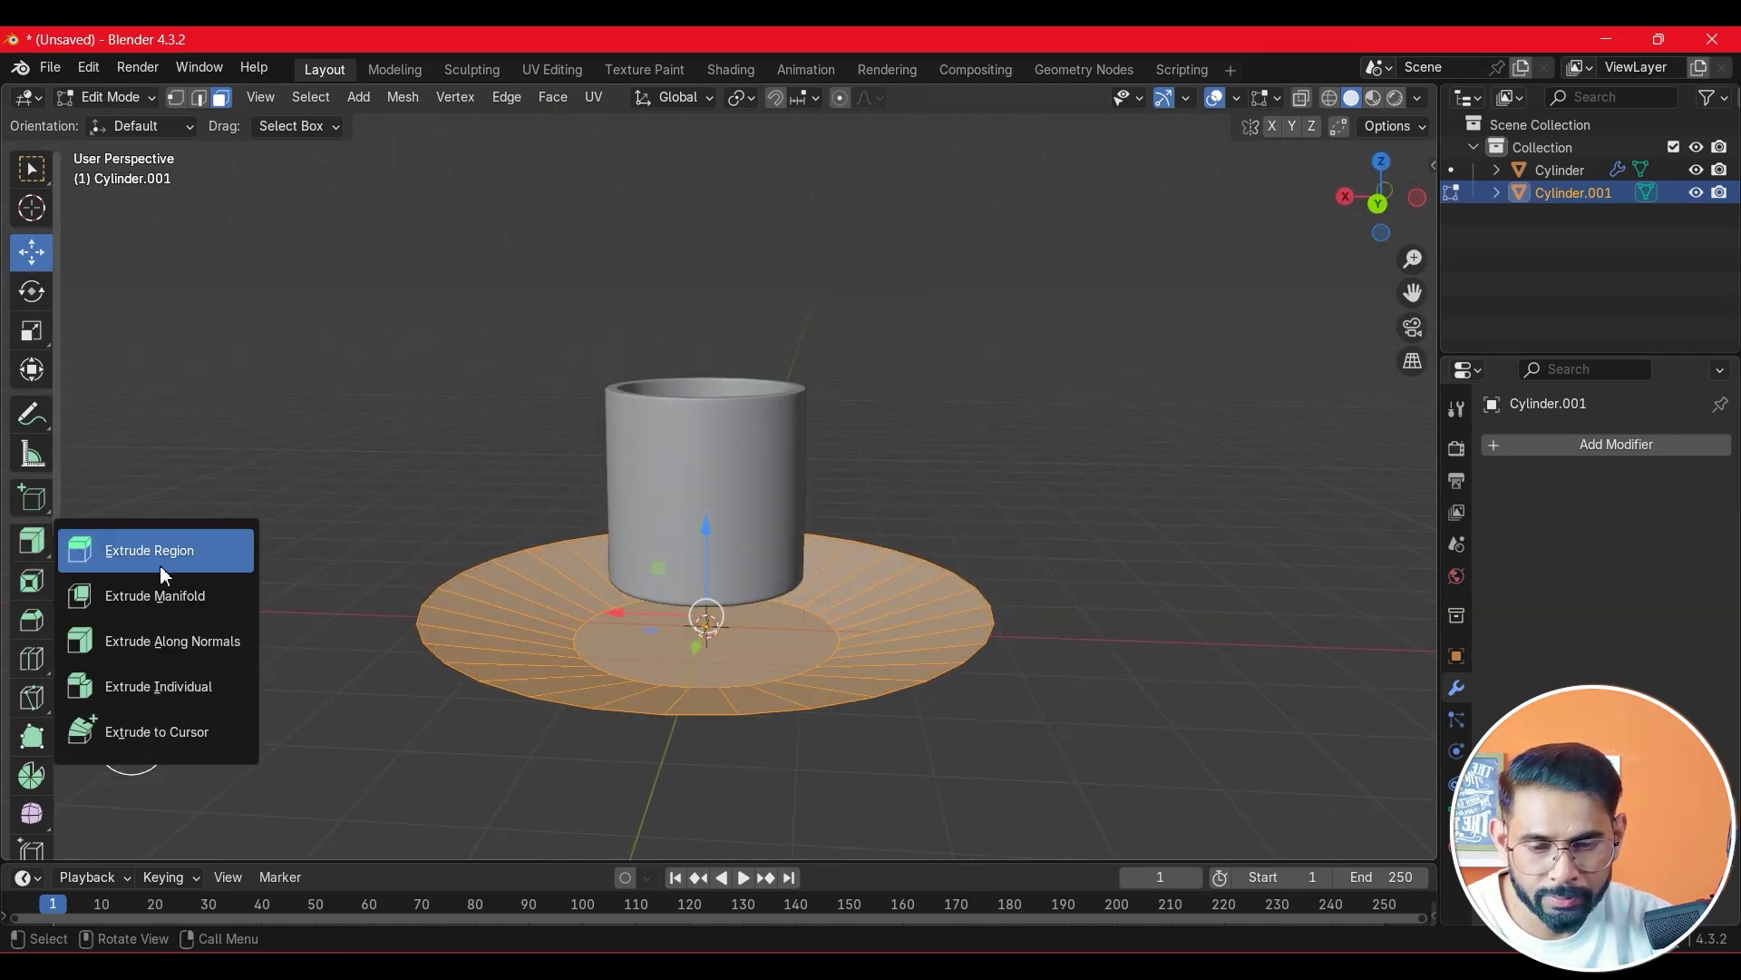
{"action": "left_click", "coordinate": [203, 644]}
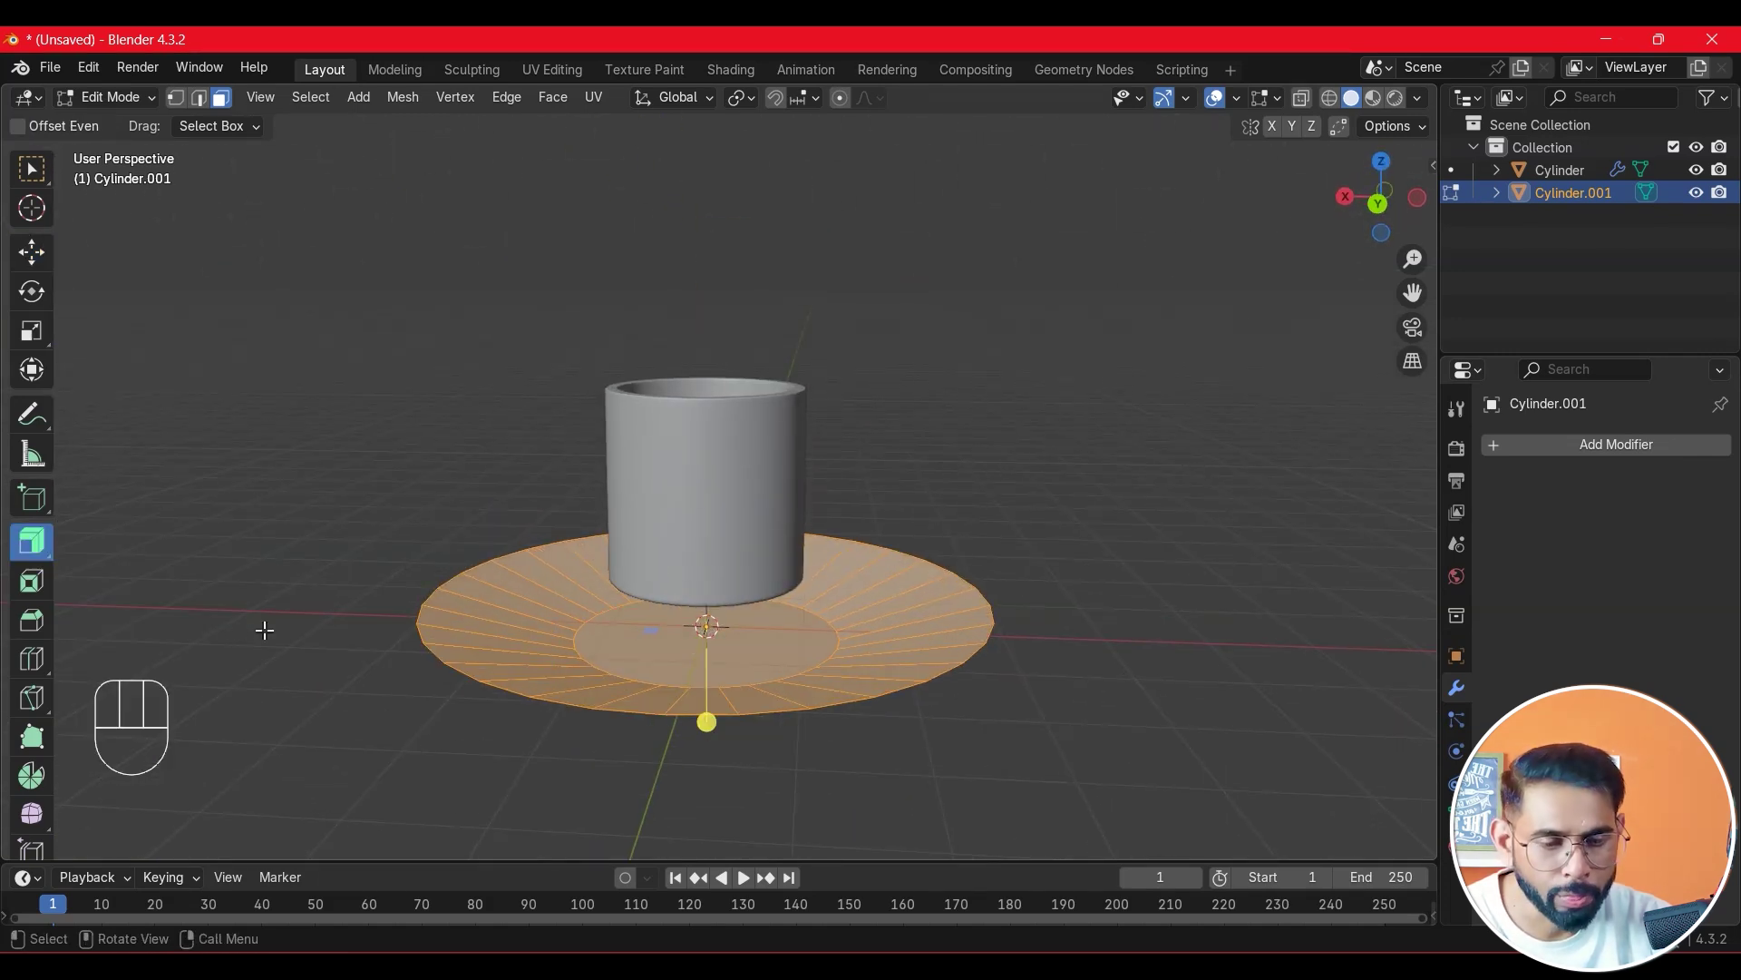
{"action": "left_click_drag", "start_coordinate": [710, 720], "coordinate": [711, 715]}
- Raise the extruded saucer faces slightly along Z and return to Object Mode
{"action": "left_click", "coordinate": [33, 251]}
{"action": "scroll", "coordinate": [787, 623], "scroll_direction": "up", "scroll_amount": 1}
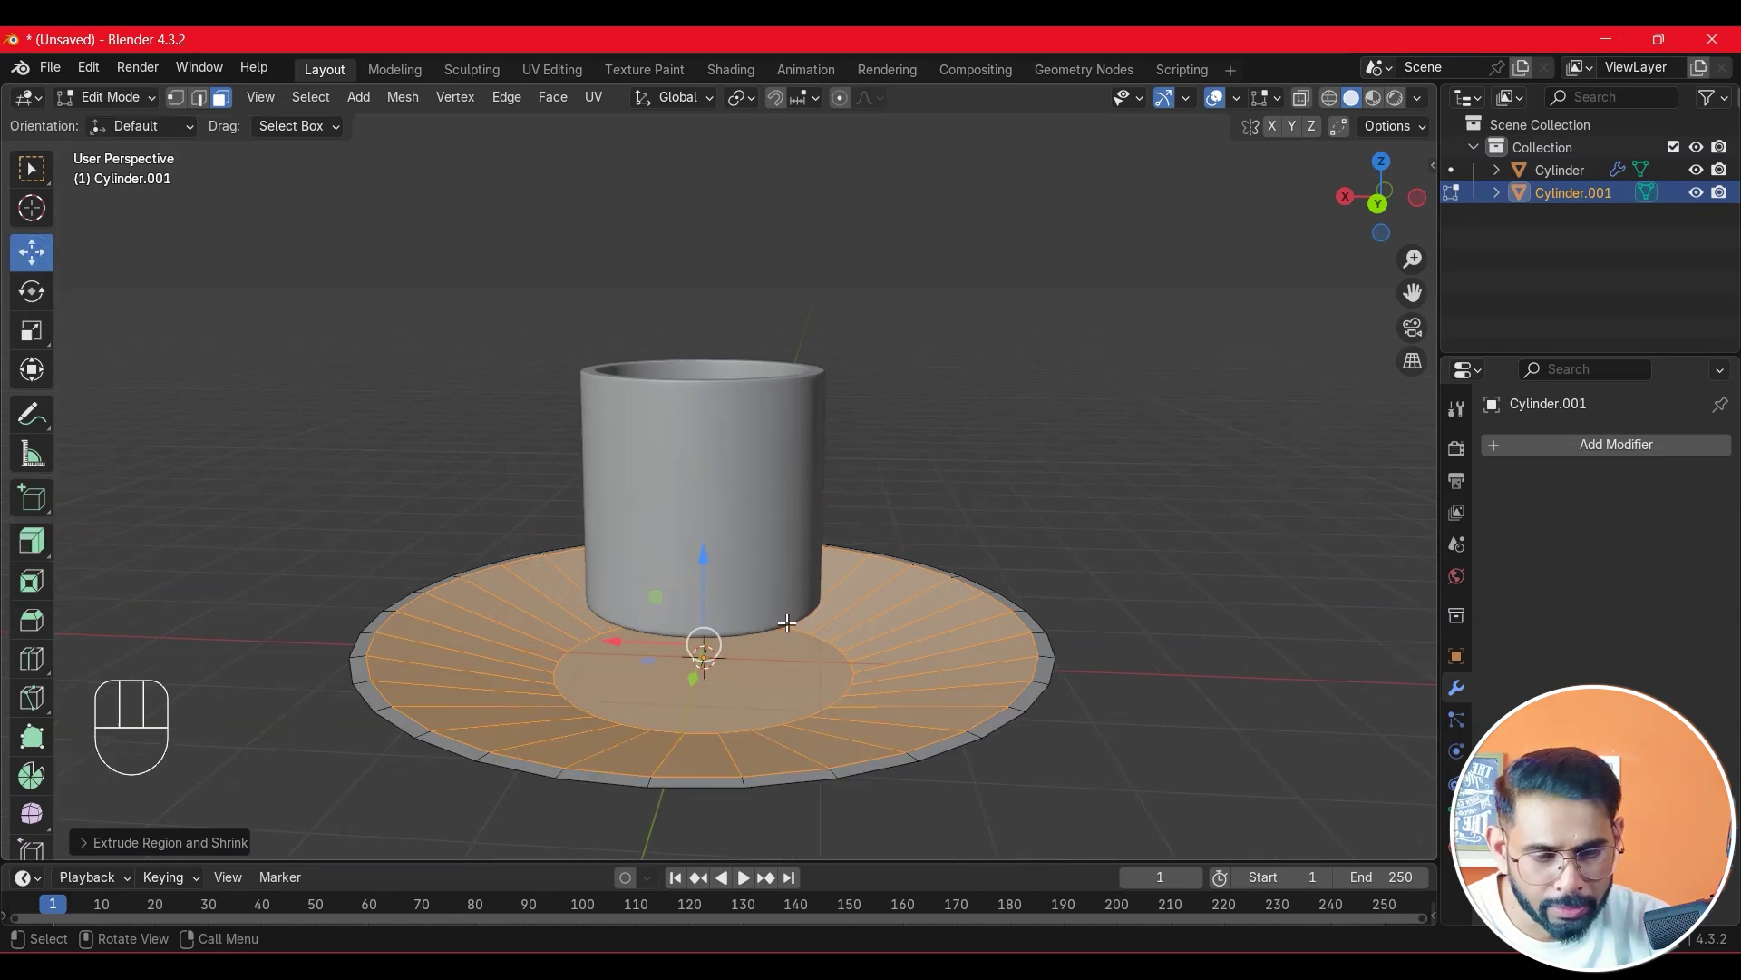
{"action": "left_click_drag", "start_coordinate": [705, 600], "coordinate": [701, 587]}
{"action": "left_click", "coordinate": [1116, 638]}
{"action": "middle_click_drag", "start_coordinate": [1116, 638], "coordinate": [1107, 692]}
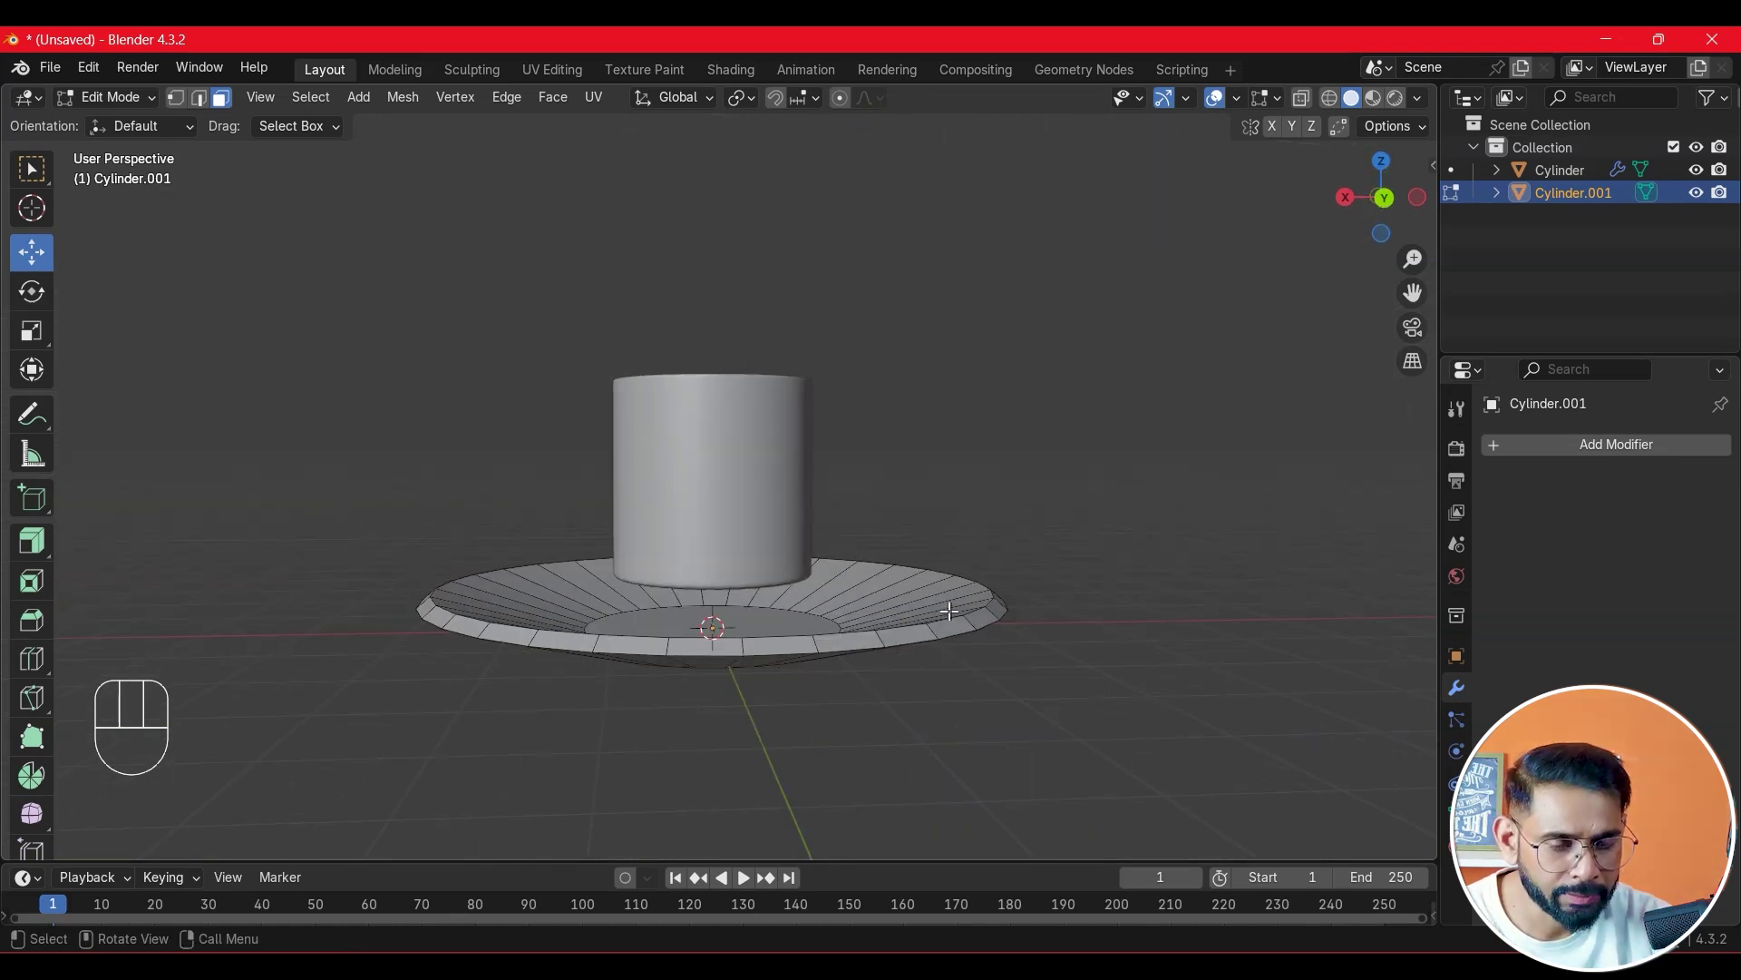
{"action": "key", "text": "Tab"}
{"action": "left_click", "coordinate": [1023, 564]}
- Add a Subdivision Surface modifier to the saucer with viewport levels set to 3 and inspect the smoothed shape
{"action": "left_click", "coordinate": [976, 607]}
{"action": "middle_click_drag", "start_coordinate": [1075, 515], "coordinate": [1070, 547]}
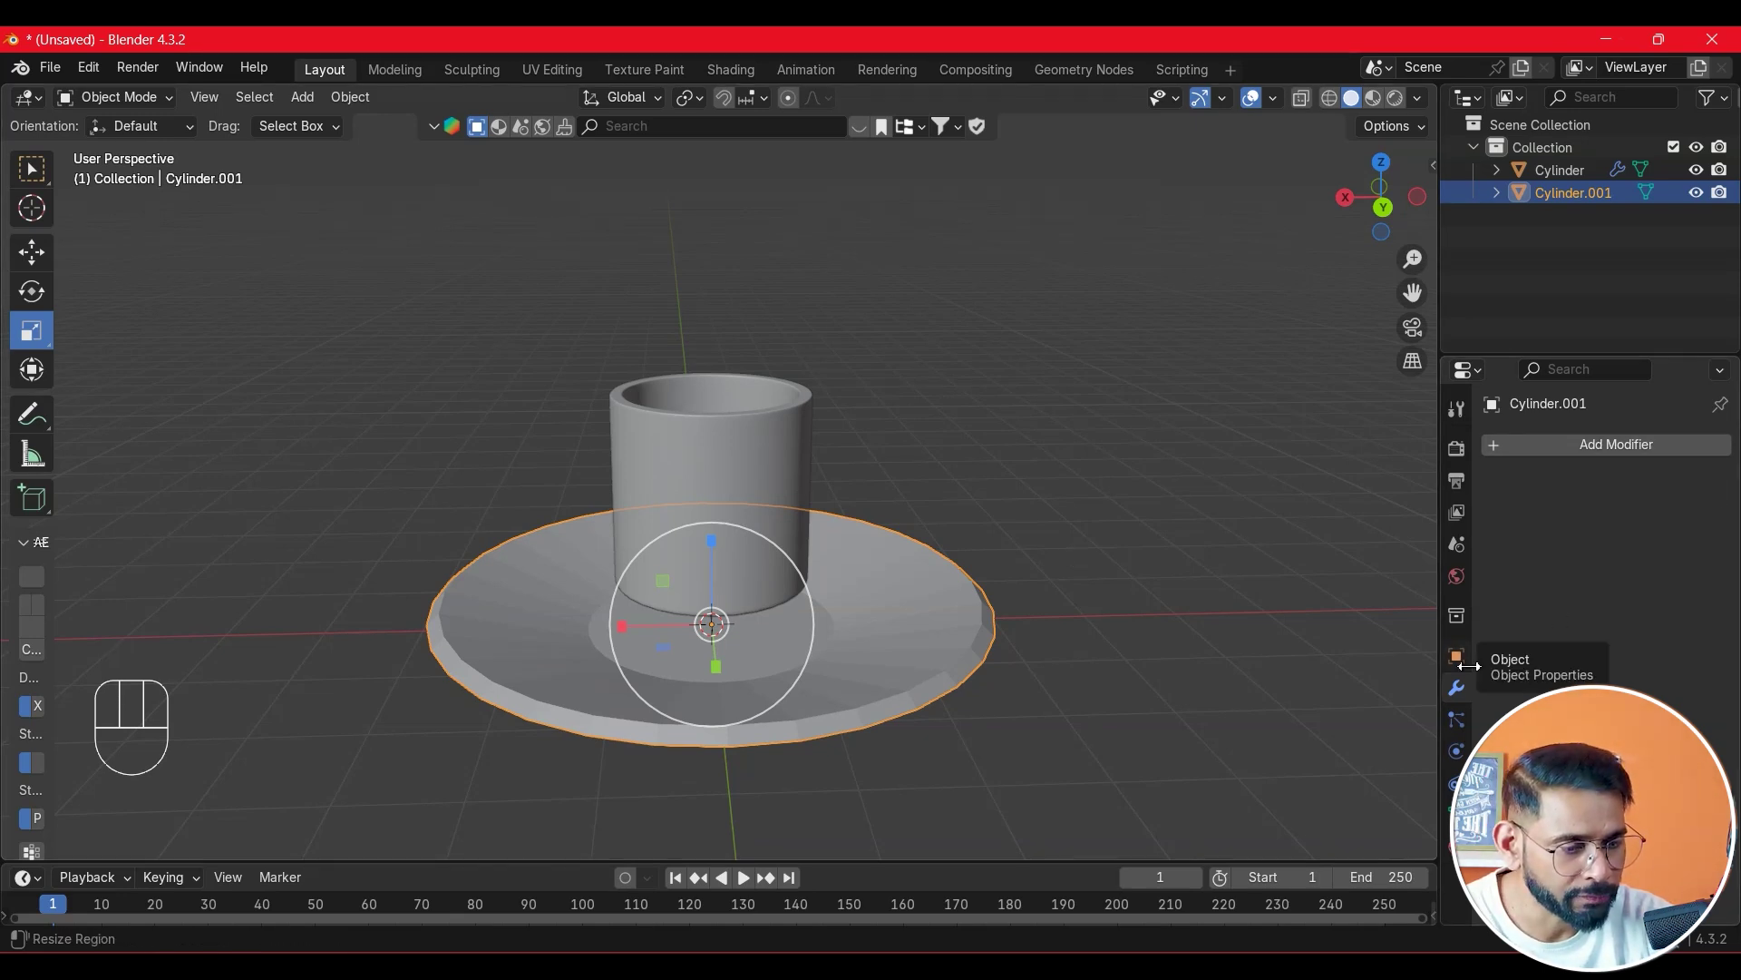
{"action": "left_click", "coordinate": [1555, 447]}
{"action": "mouse_move", "coordinate": [1555, 444]}
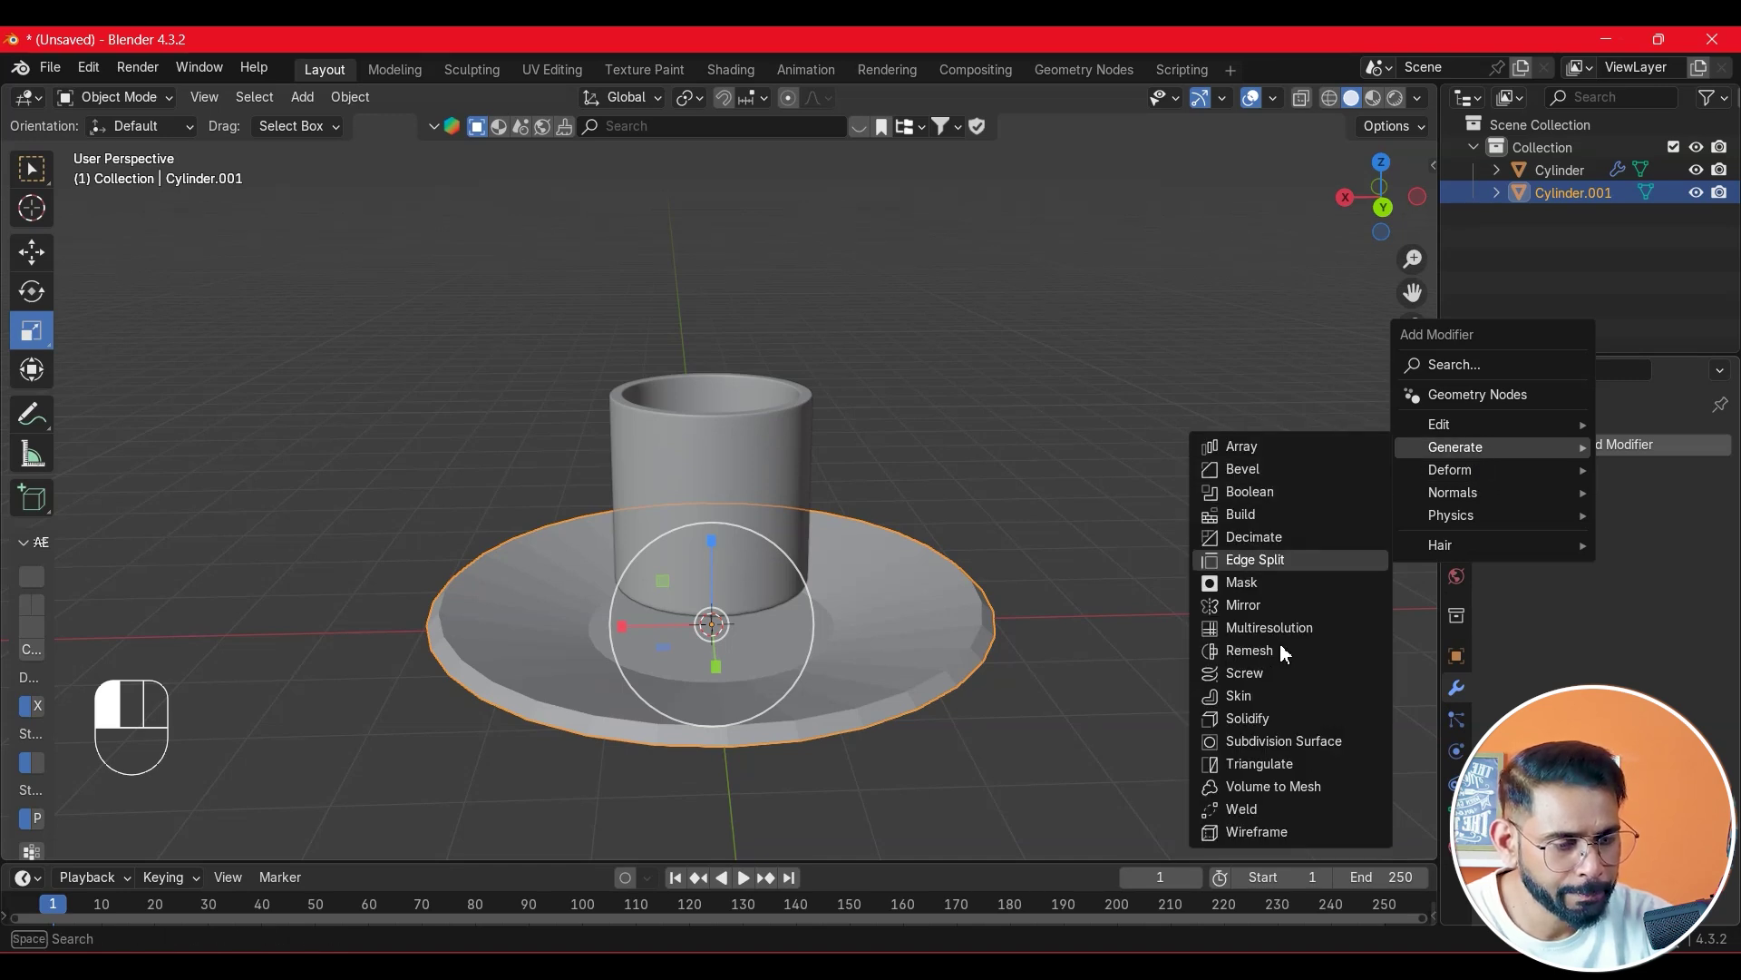
{"action": "left_click", "coordinate": [1297, 741]}
{"action": "left_click", "coordinate": [1605, 547]}
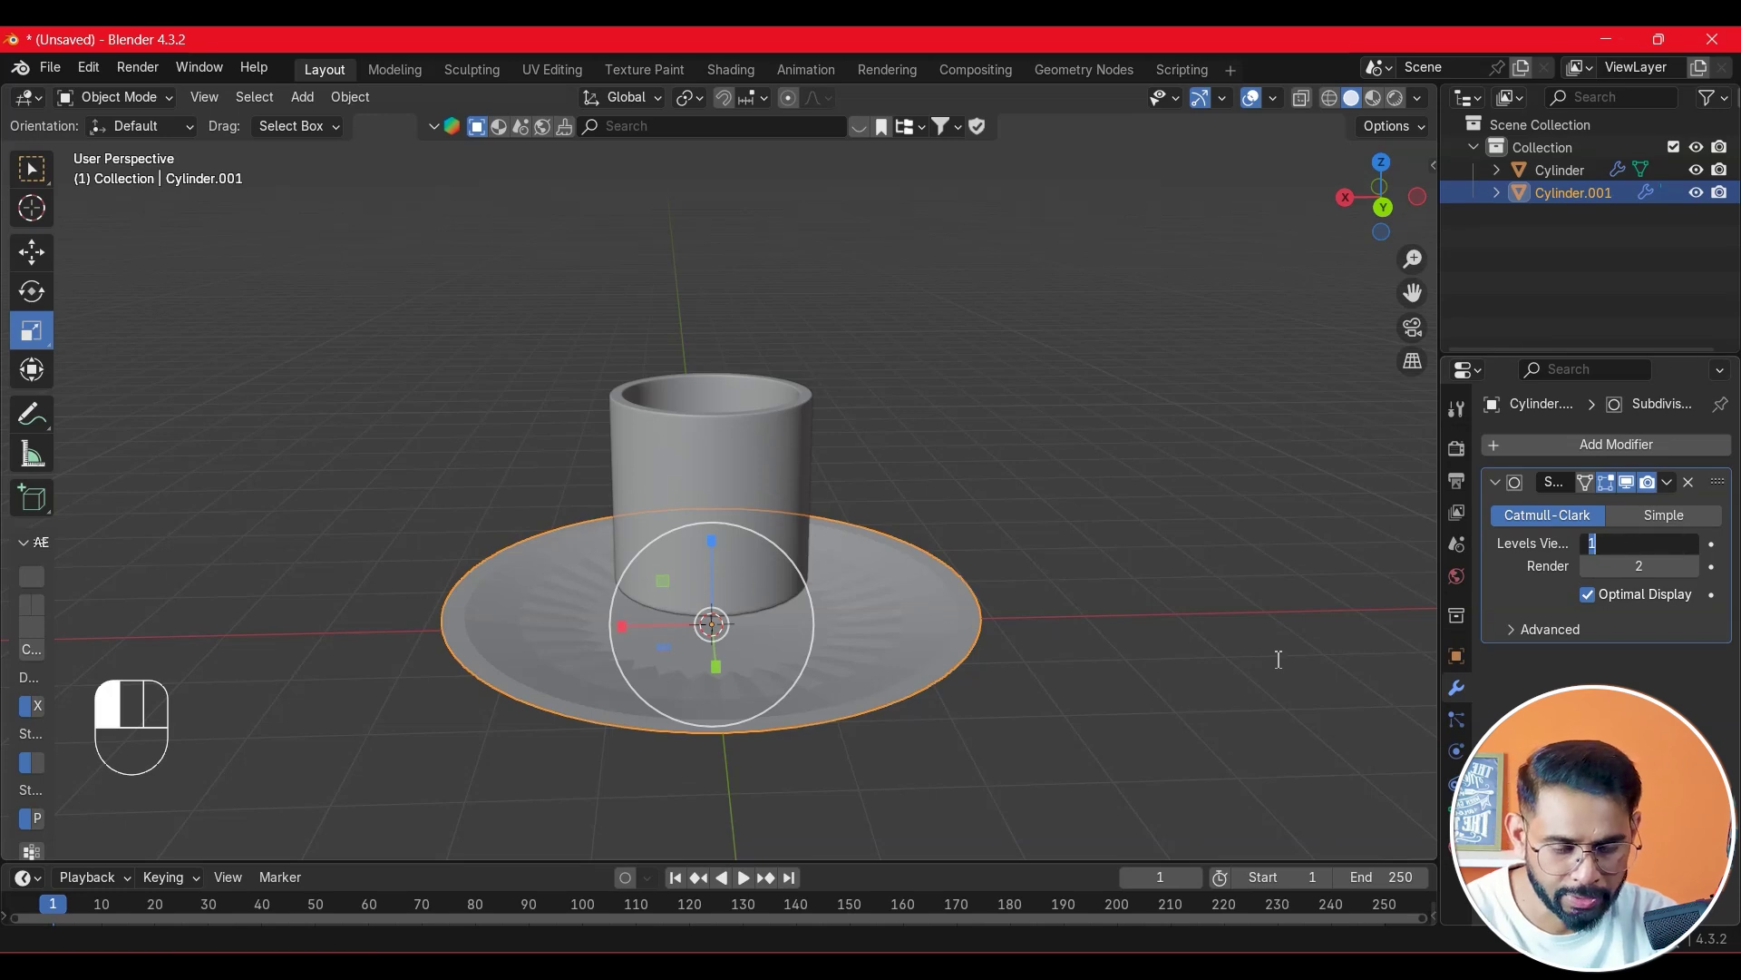
{"action": "key", "text": "Return"}
{"action": "left_click", "coordinate": [994, 656]}
{"action": "middle_click_drag", "start_coordinate": [999, 771], "coordinate": [978, 749]}
{"action": "scroll", "coordinate": [978, 749], "scroll_direction": "up", "scroll_amount": 1}
{"action": "scroll", "coordinate": [978, 749], "scroll_direction": "up", "scroll_amount": 1}
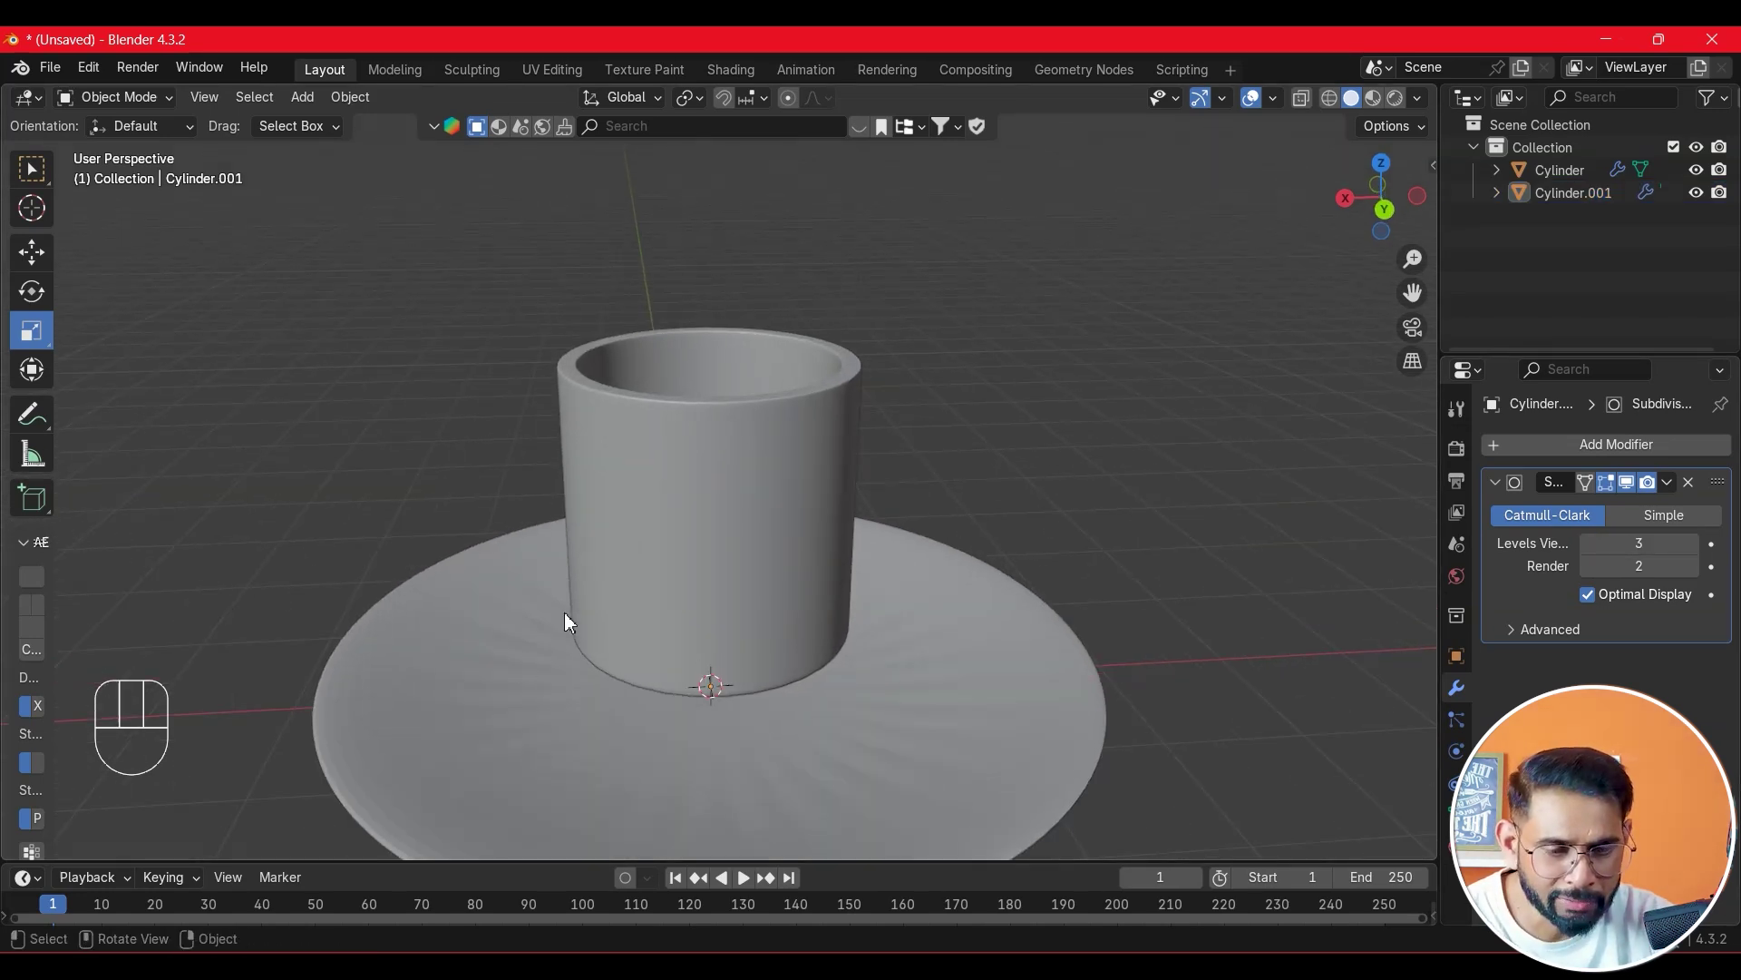
- Set the saucer's Subdivision viewport levels to 0 and inset its inner circular top face by a narrow margin
{"action": "left_click", "coordinate": [1638, 543]}
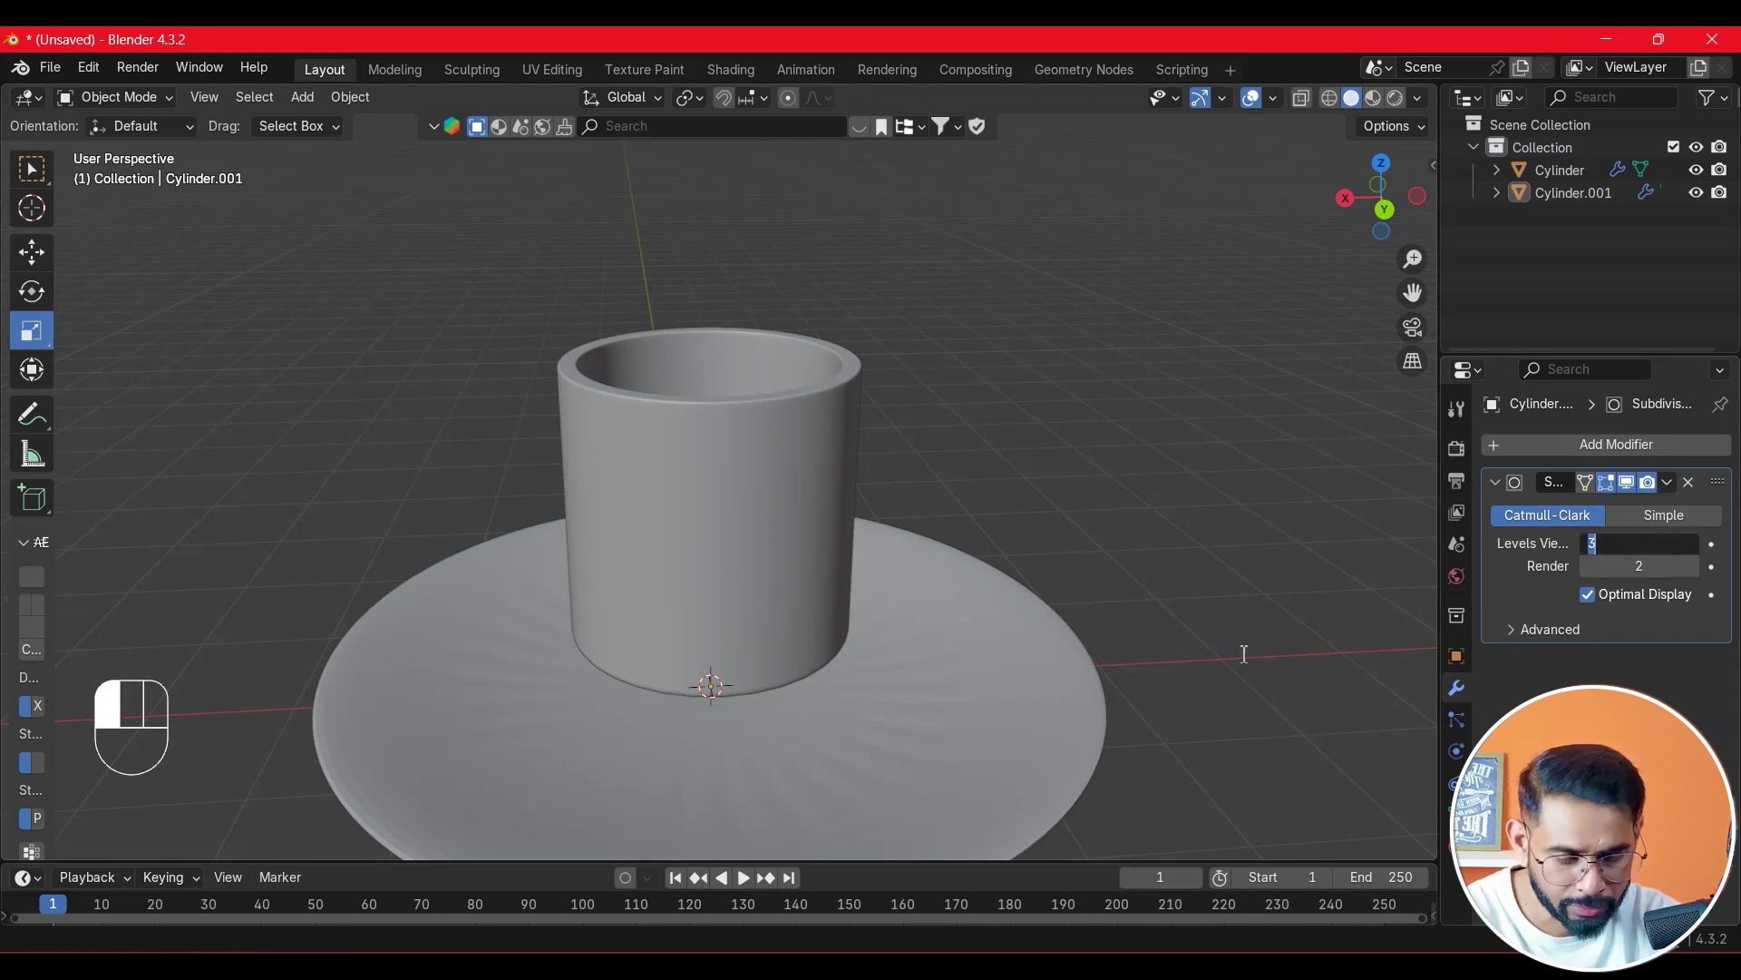
{"action": "type", "text": "0"}
{"action": "key", "text": "Return"}
{"action": "left_click", "coordinate": [880, 699]}
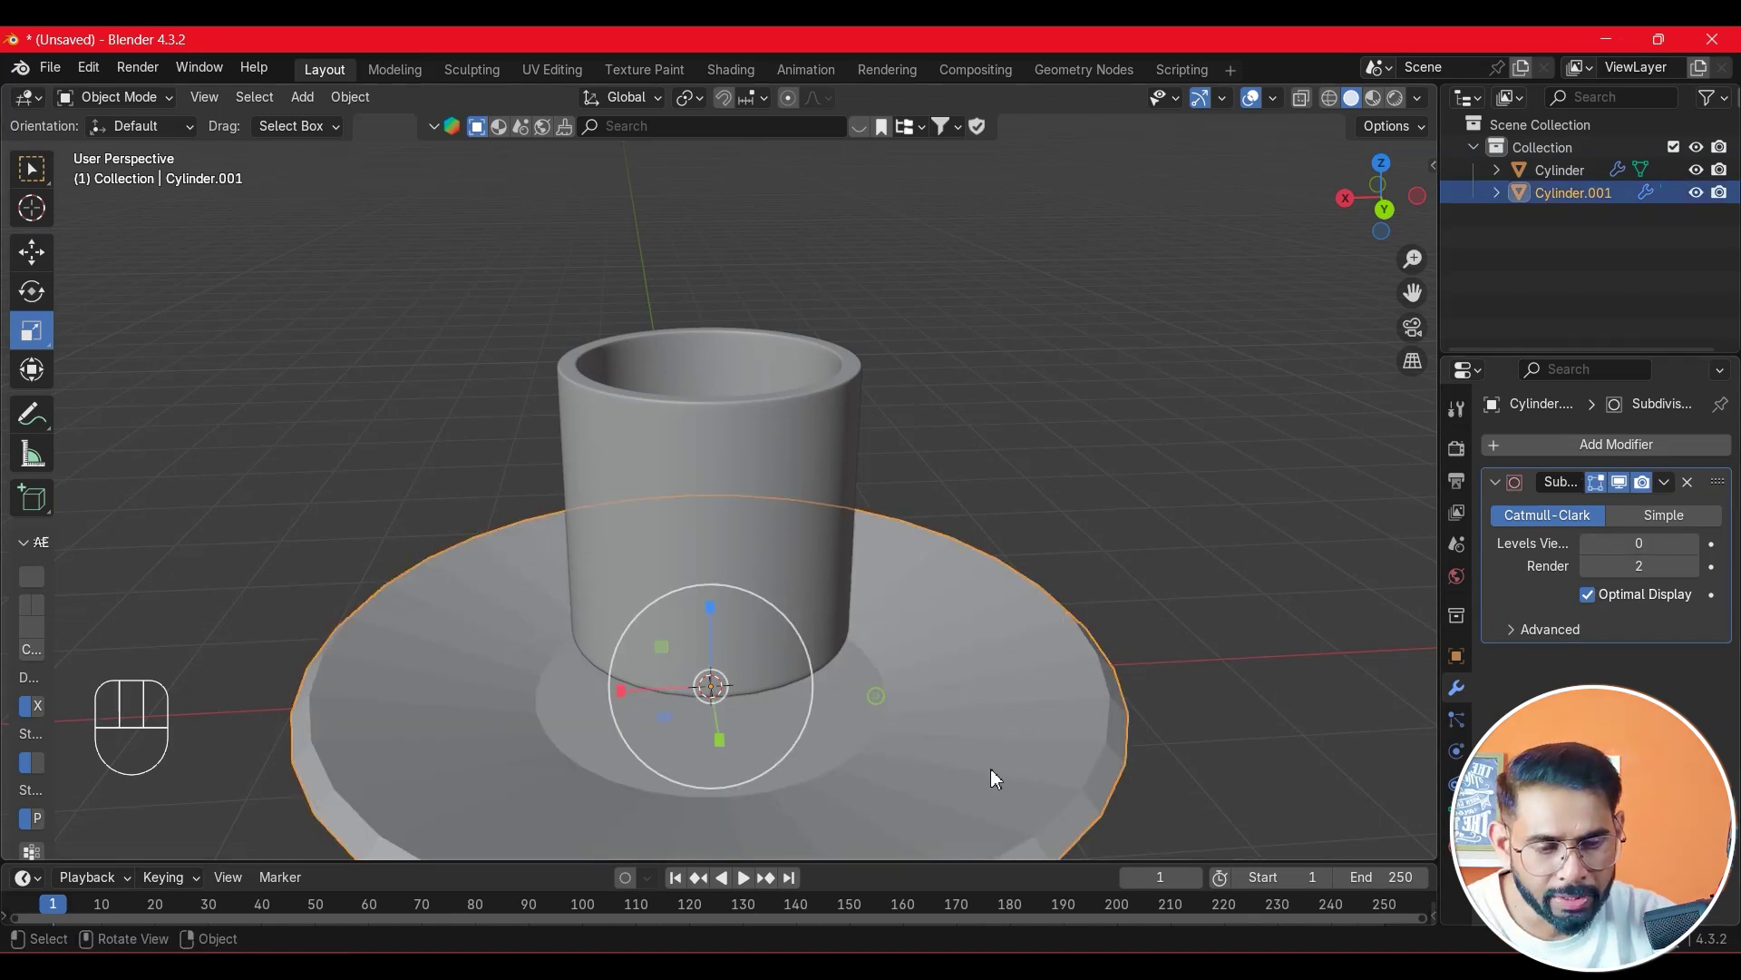
{"action": "key", "text": "Tab"}
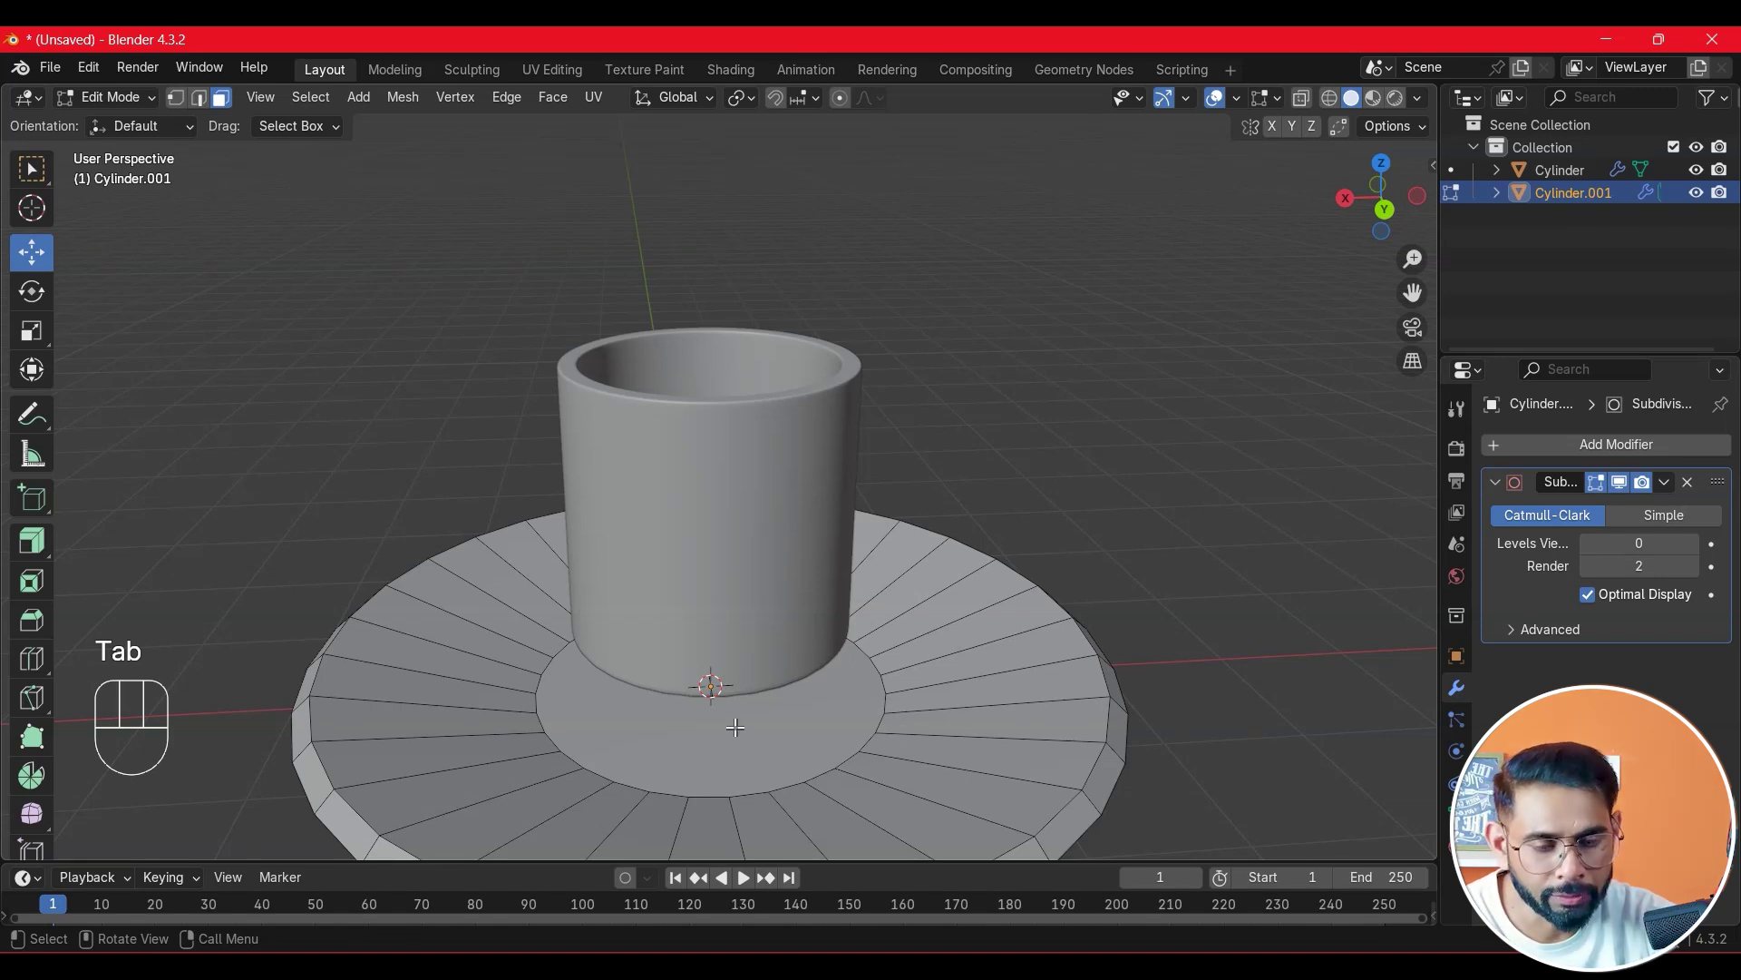
{"action": "left_click", "coordinate": [655, 724]}
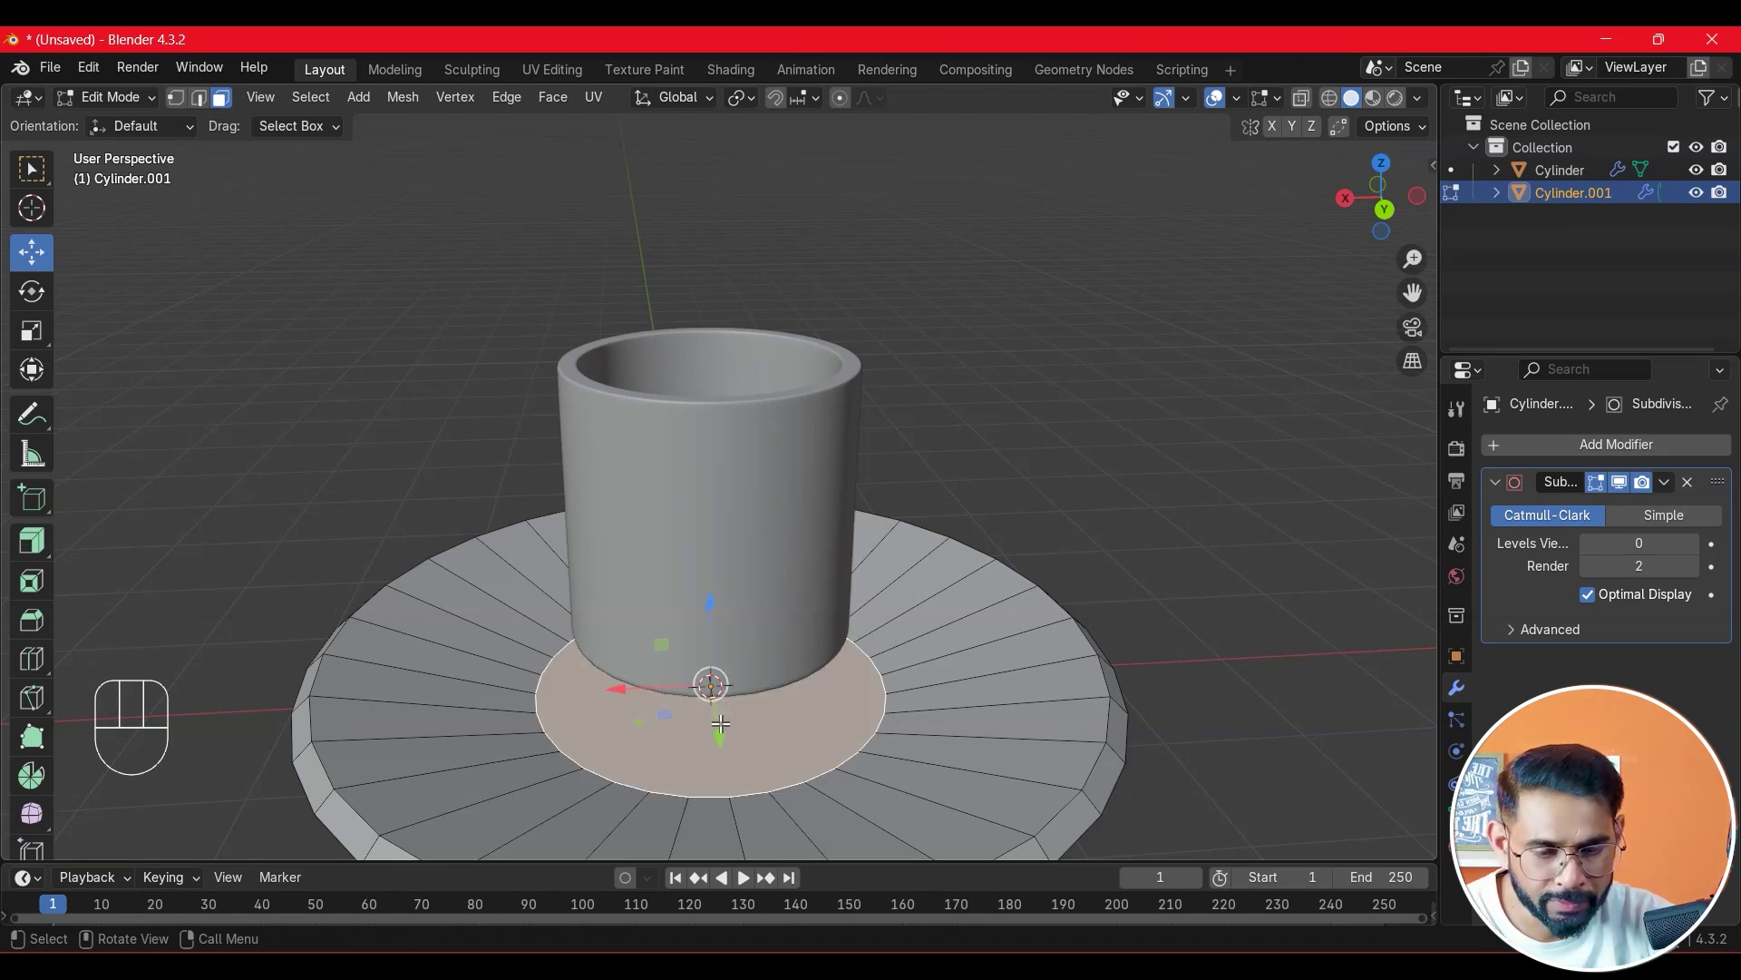
{"action": "key", "text": "i"}
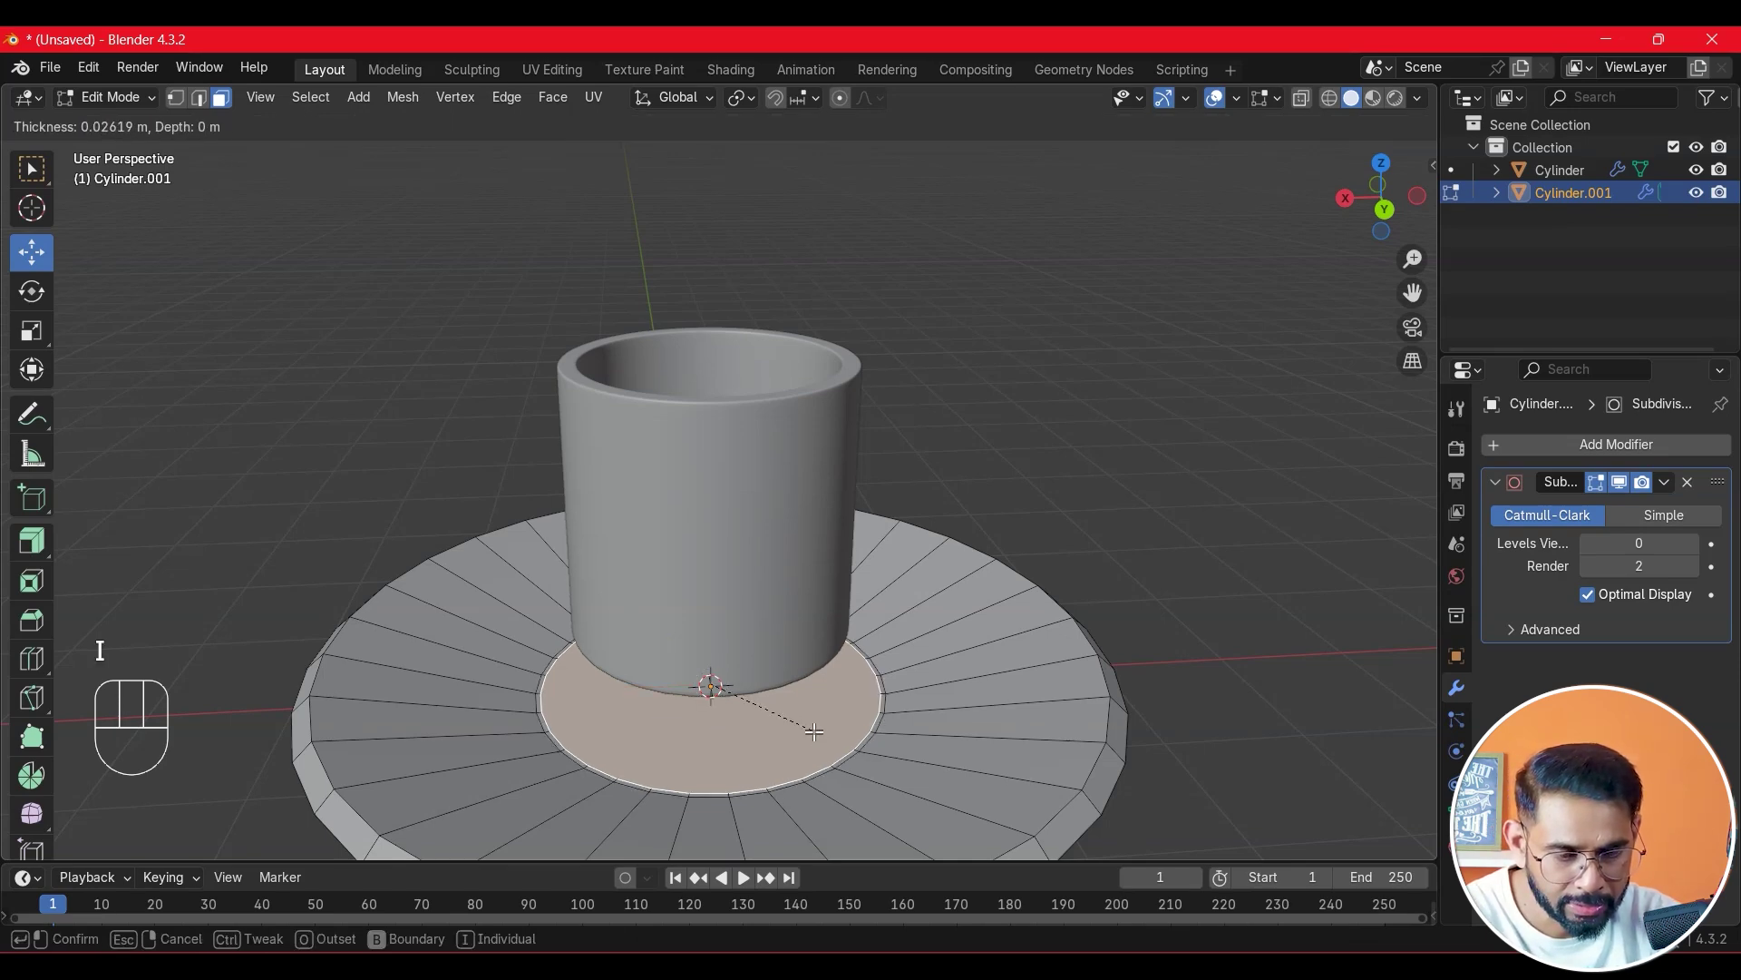
{"action": "left_click", "coordinate": [871, 736]}
- Inset the saucer's circular underside face by about 0.05 m
{"action": "middle_click_drag", "start_coordinate": [1048, 737], "coordinate": [847, 622]}
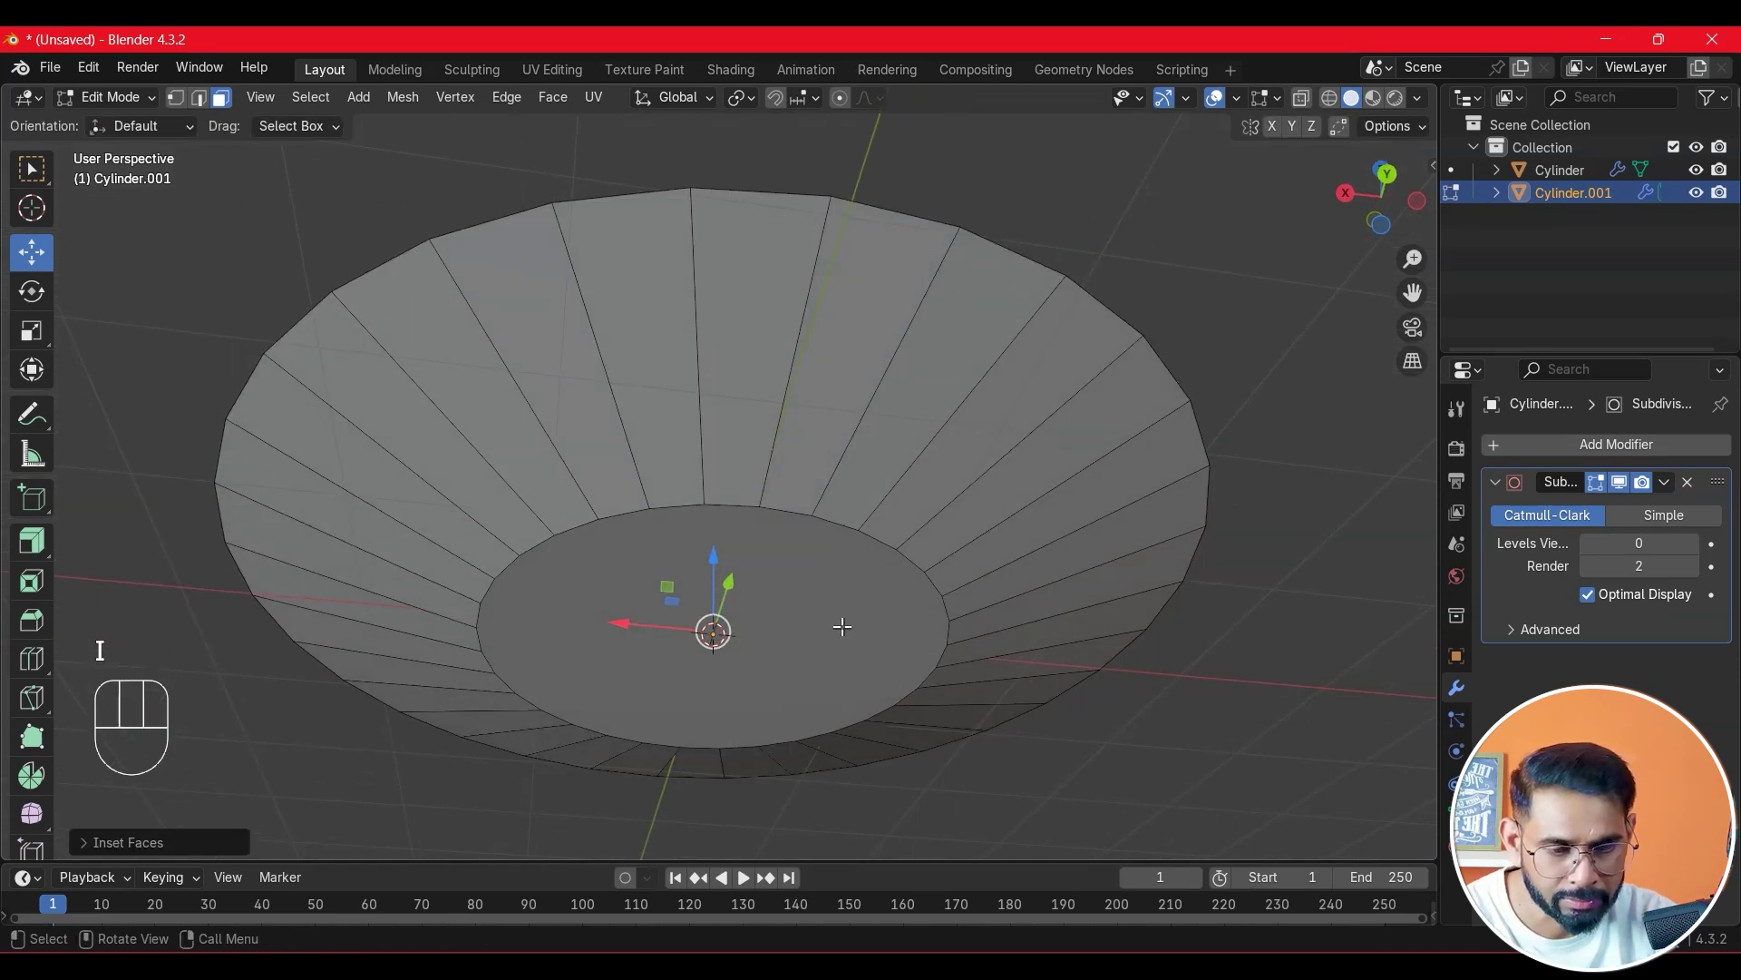
{"action": "left_click", "coordinate": [837, 626]}
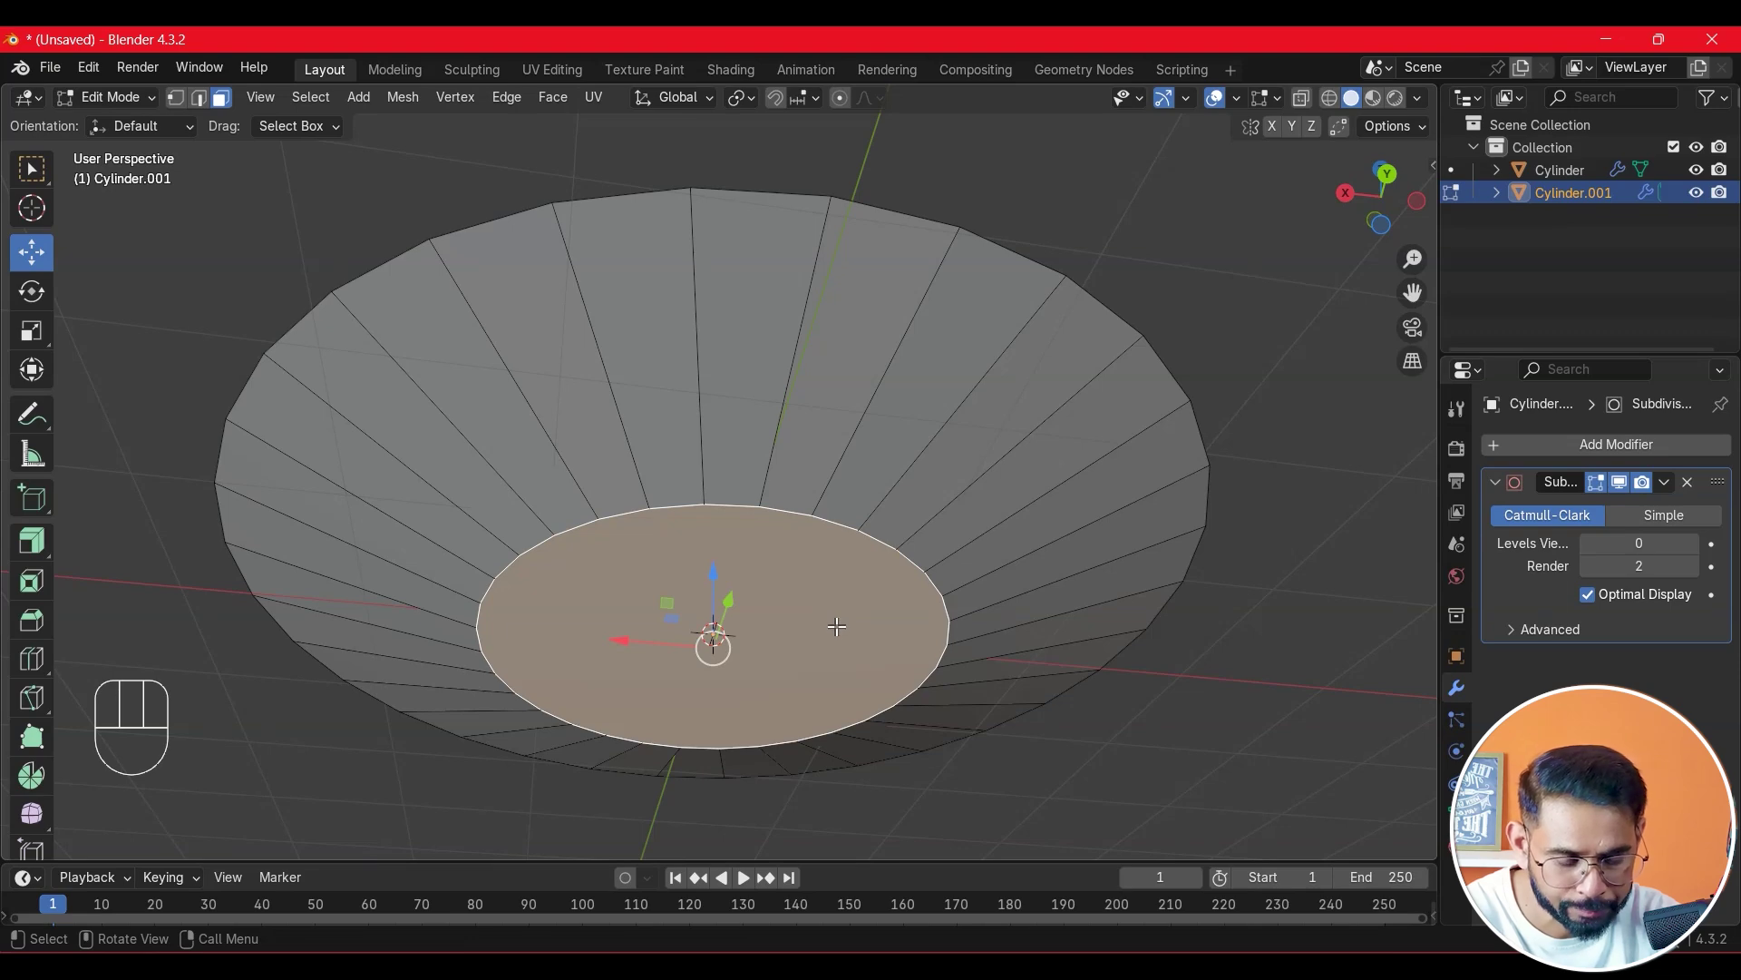
{"action": "key", "text": "i"}
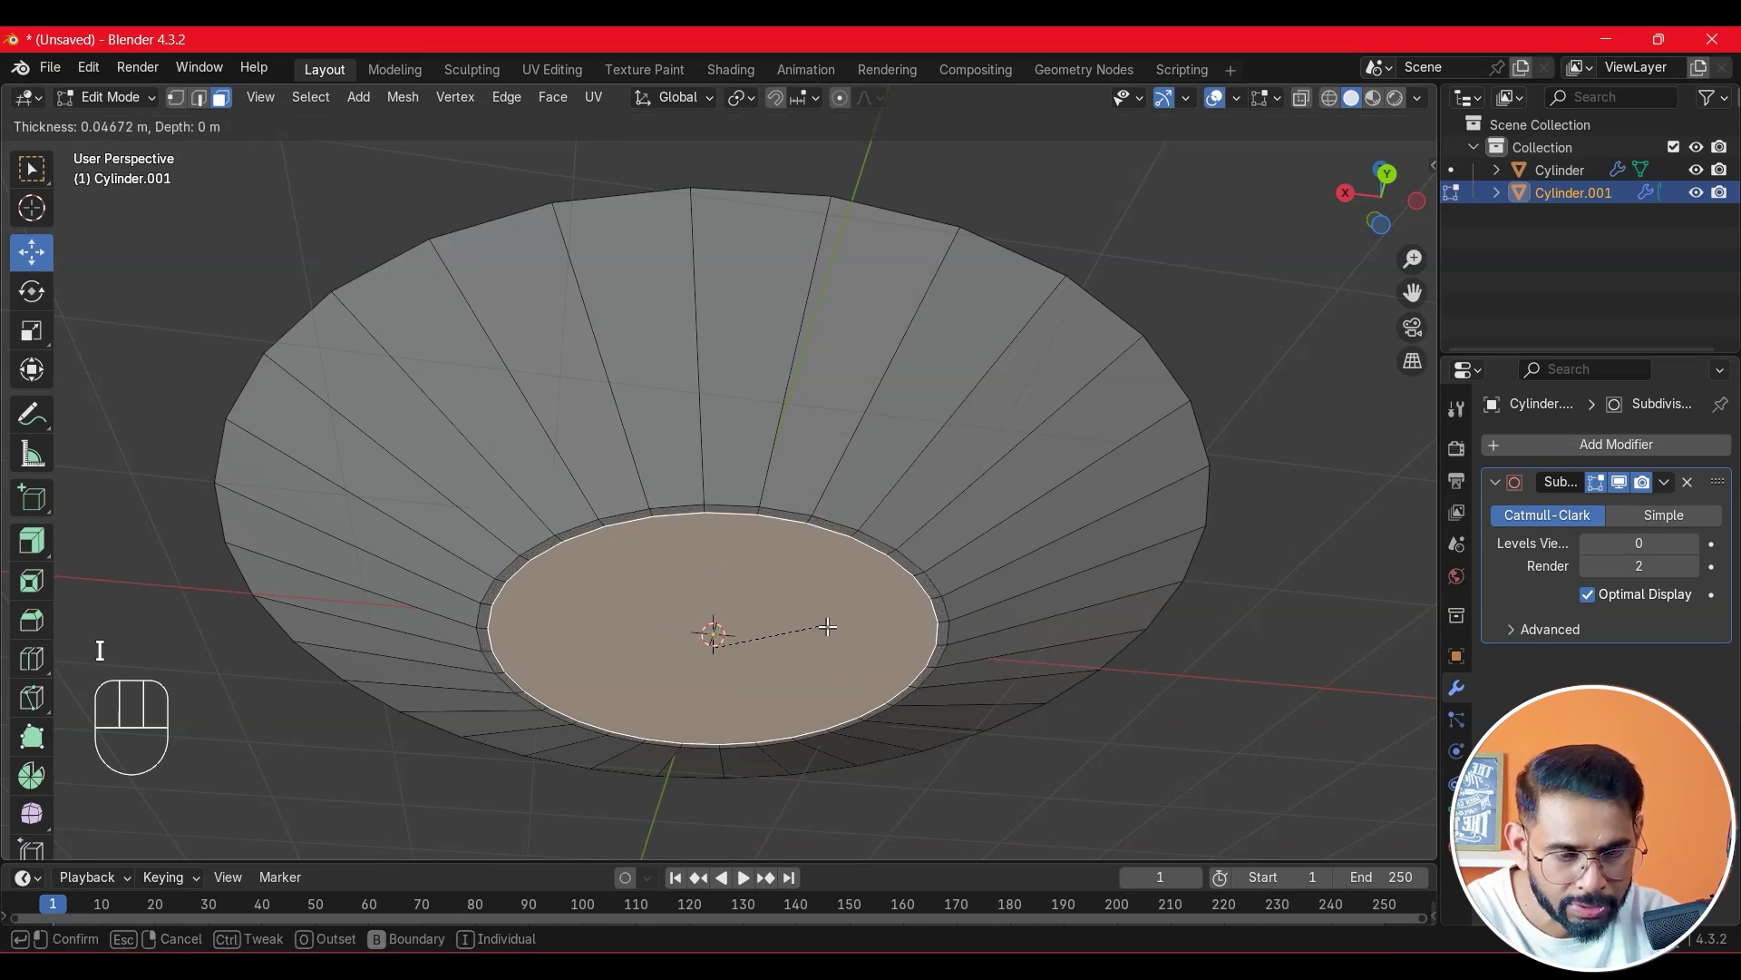
{"action": "left_click", "coordinate": [825, 624]}
- Add a centred loop cut around the saucer's outer rim
{"action": "left_click", "coordinate": [1271, 420]}
{"action": "middle_click_drag", "start_coordinate": [1140, 385], "coordinate": [1135, 510]}
{"action": "scroll", "coordinate": [1135, 510], "scroll_direction": "up", "scroll_amount": 1}
{"action": "middle_click_drag", "start_coordinate": [671, 853], "coordinate": [641, 632], "text": "shift"}
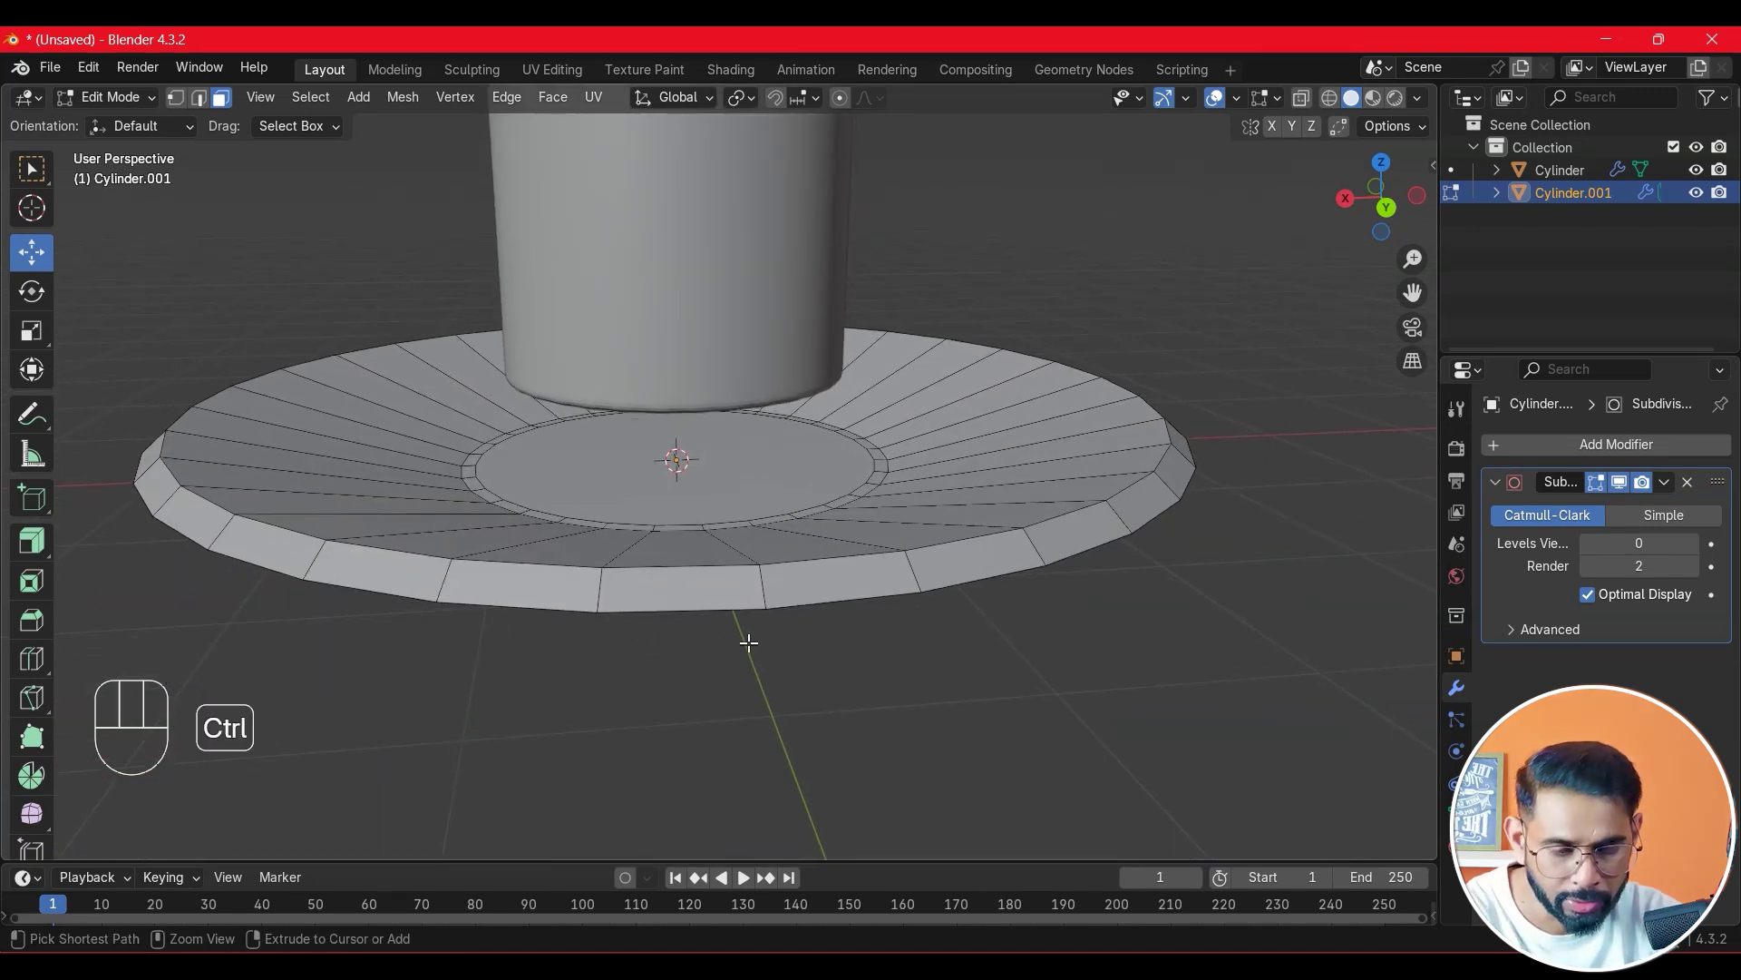
{"action": "key", "text": "ctrl+r"}
{"action": "left_click", "coordinate": [757, 587]}
{"action": "right_click", "coordinate": [775, 602]}
{"action": "right_click", "coordinate": [967, 671]}
- Return to Object Mode and set the saucer's Subdivision viewport levels to 3
{"action": "left_click", "coordinate": [1631, 545]}
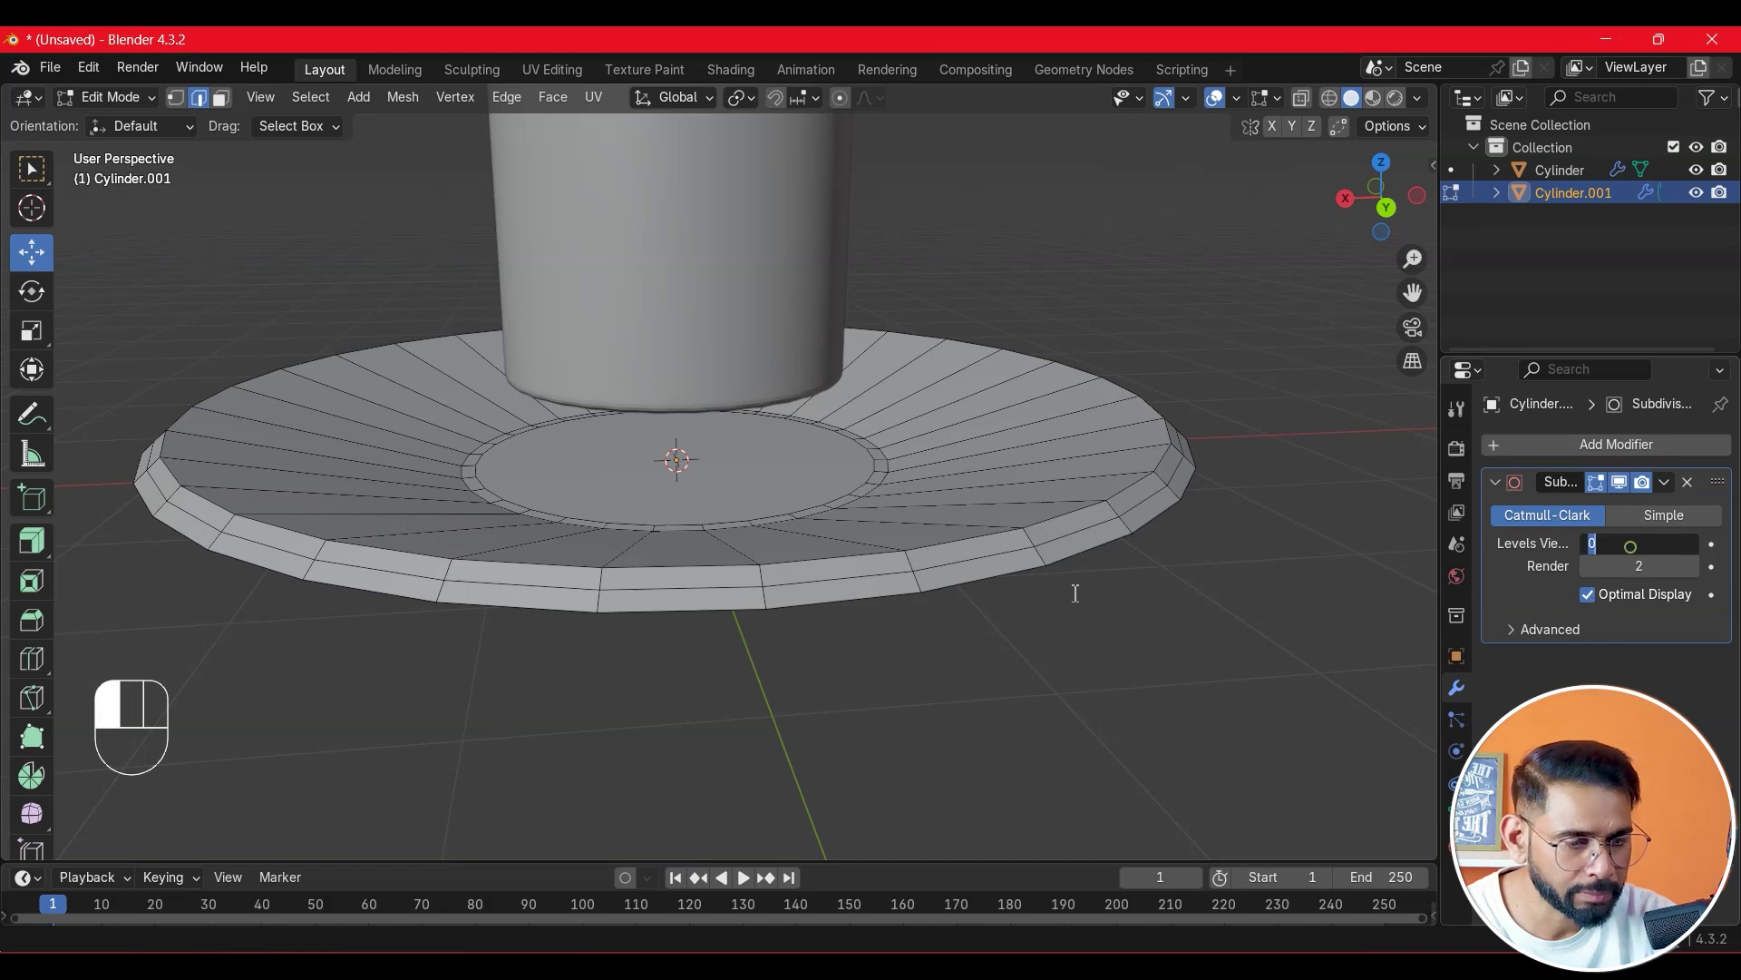
{"action": "key", "text": "Tab"}
{"action": "left_click", "coordinate": [391, 524]}
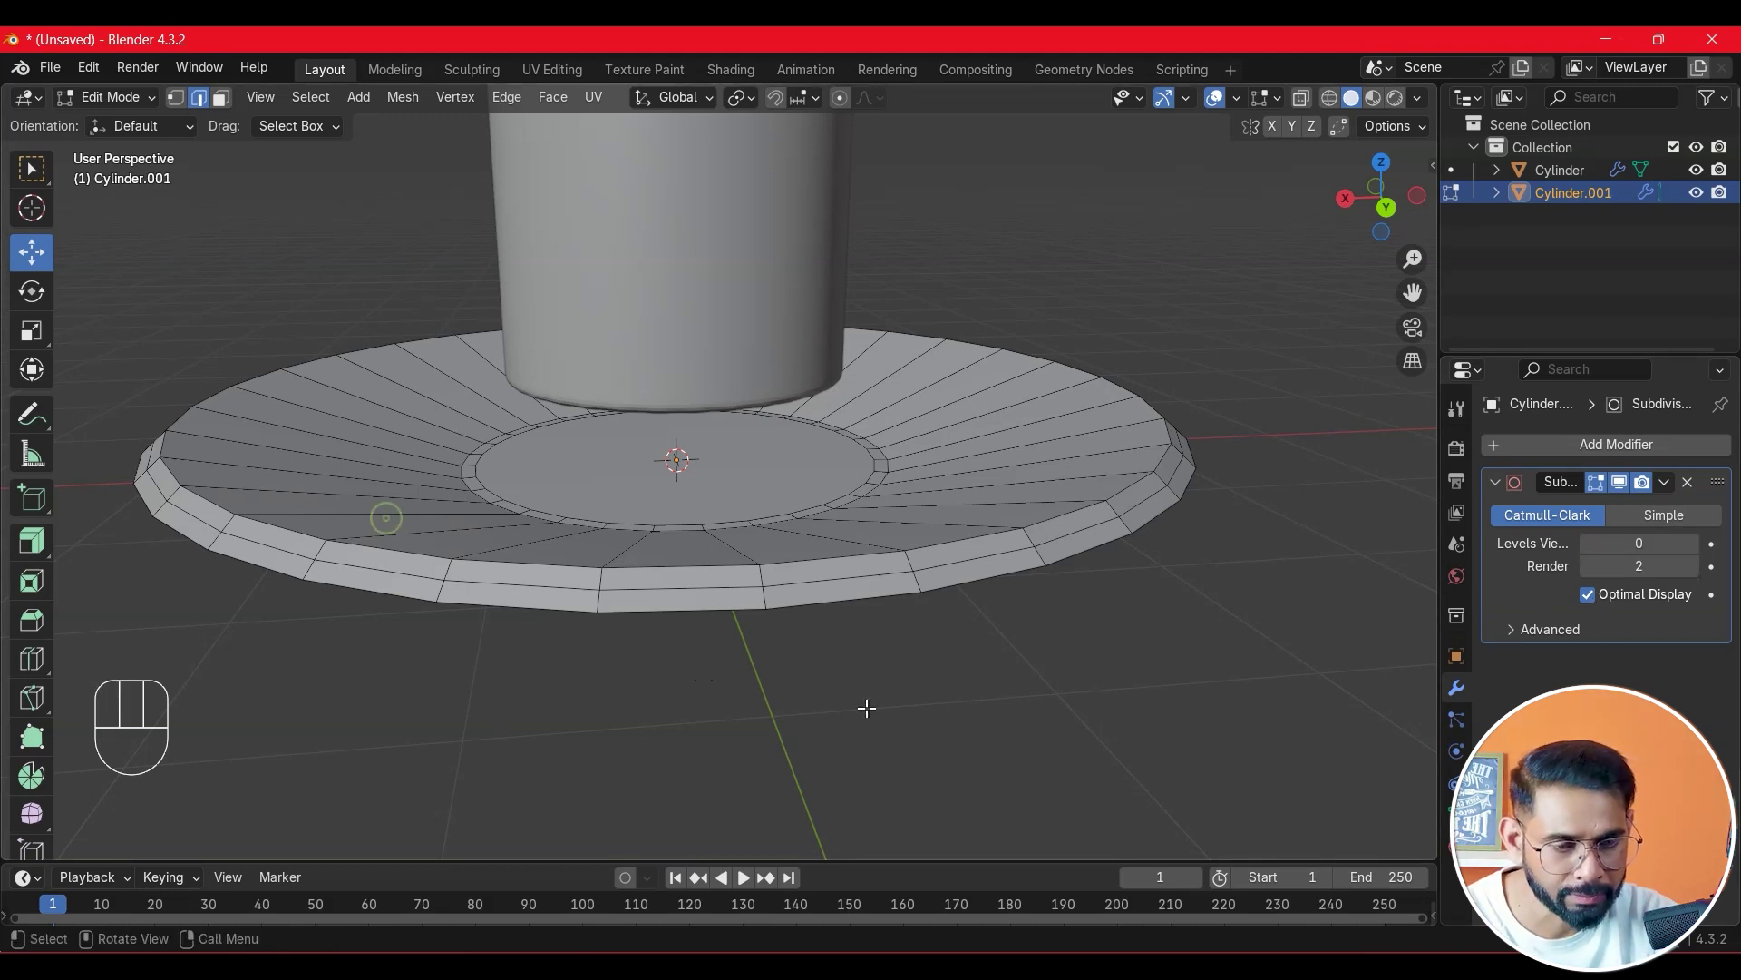
{"action": "key", "text": "Tab"}
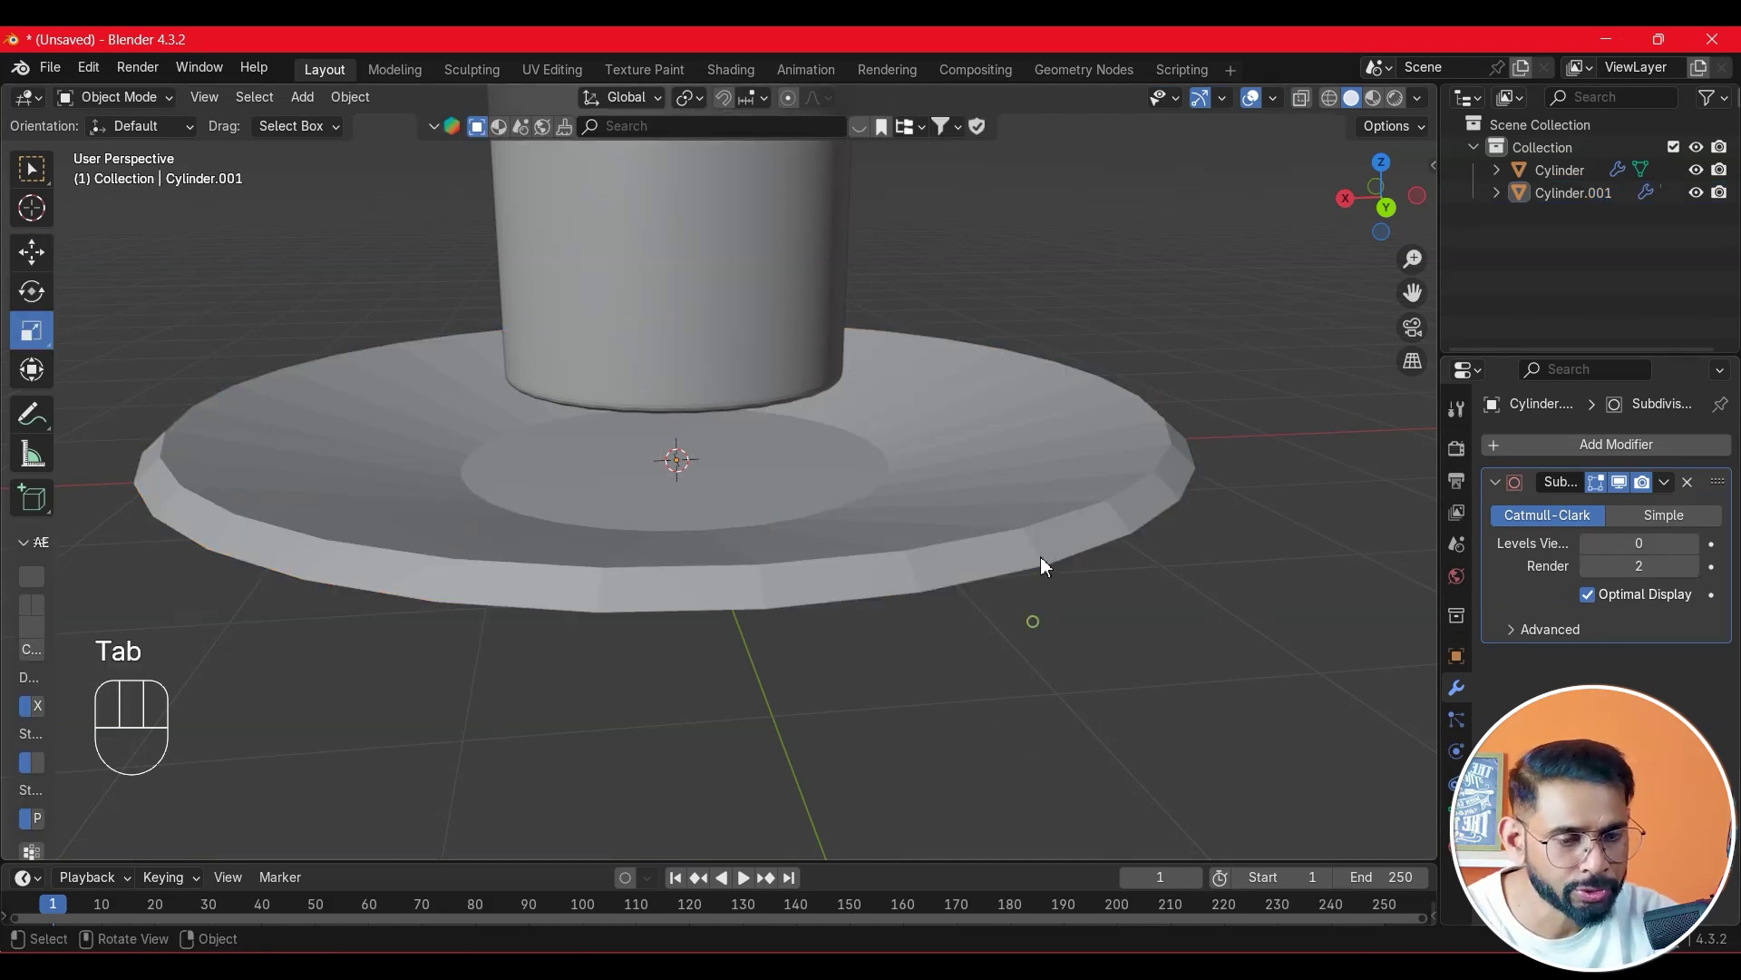
{"action": "left_click", "coordinate": [1632, 548]}
{"action": "type", "text": "3"}
{"action": "left_click", "coordinate": [1145, 767]}
{"action": "middle_click_drag", "start_coordinate": [1146, 638], "coordinate": [1104, 612]}
- Move the mug straight down along Z until its base rests on the saucer's central area
{"action": "left_click", "coordinate": [644, 426]}
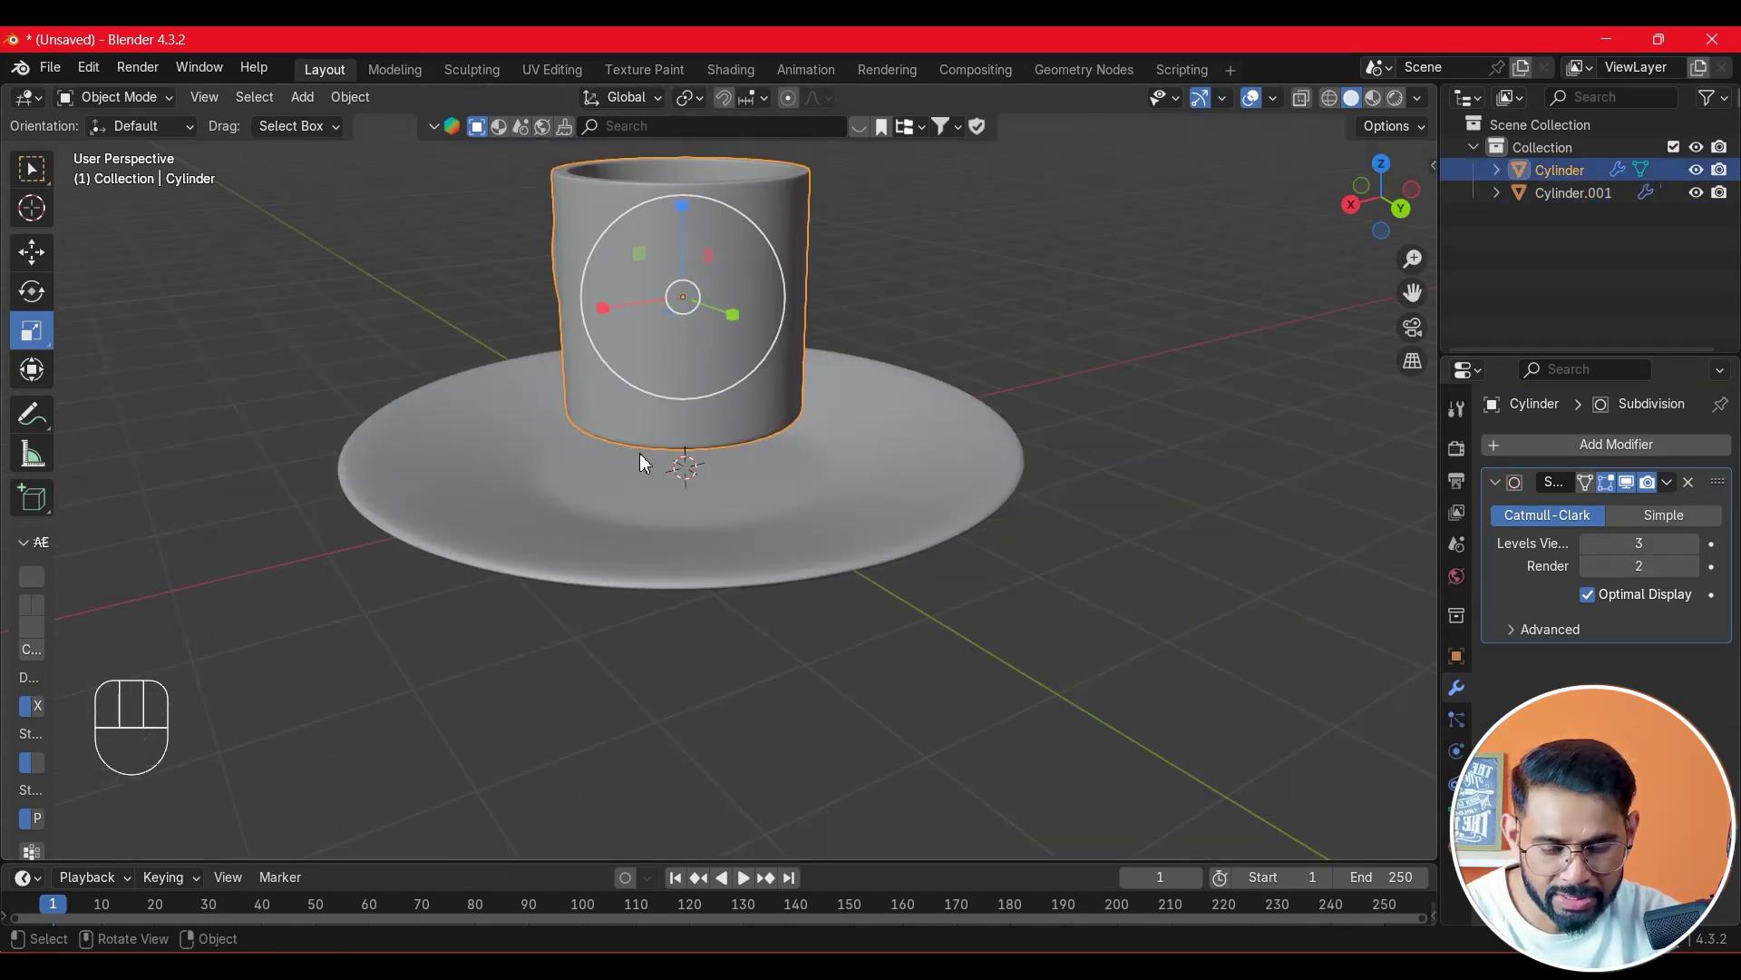
{"action": "key", "text": "w"}
{"action": "left_click", "coordinate": [30, 252]}
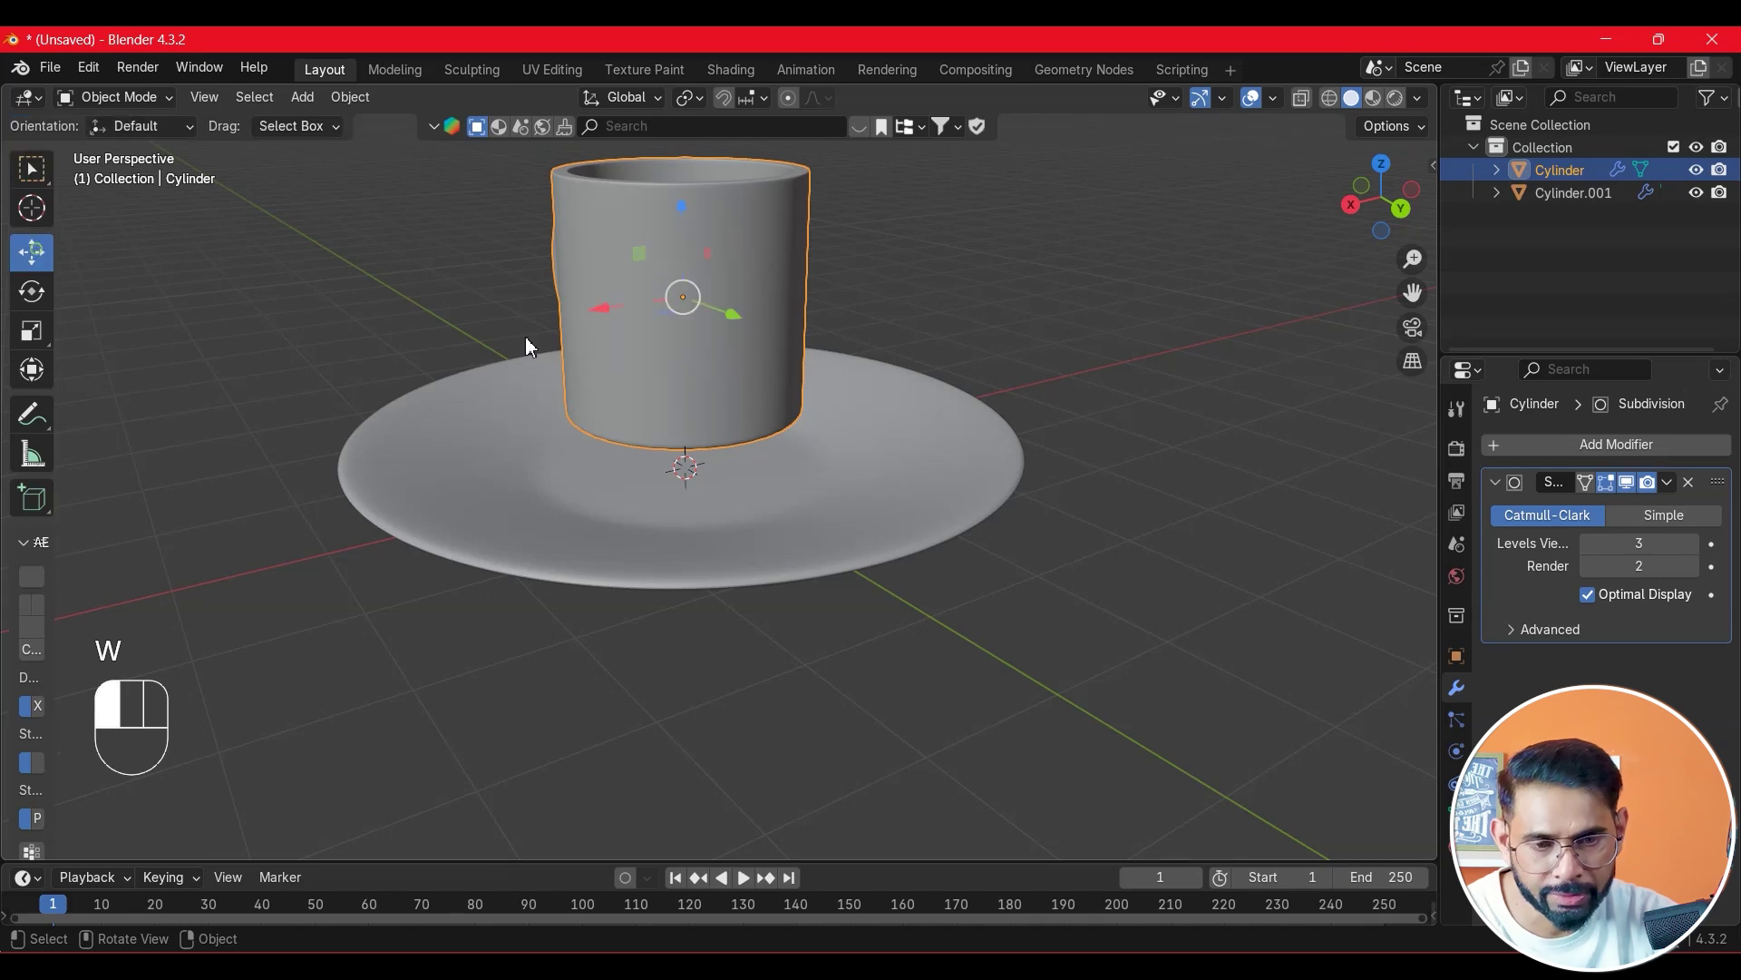
{"action": "left_click_drag", "start_coordinate": [677, 241], "coordinate": [688, 318]}
{"action": "left_click_drag", "start_coordinate": [687, 309], "coordinate": [687, 307]}
{"action": "left_click", "coordinate": [1124, 445]}
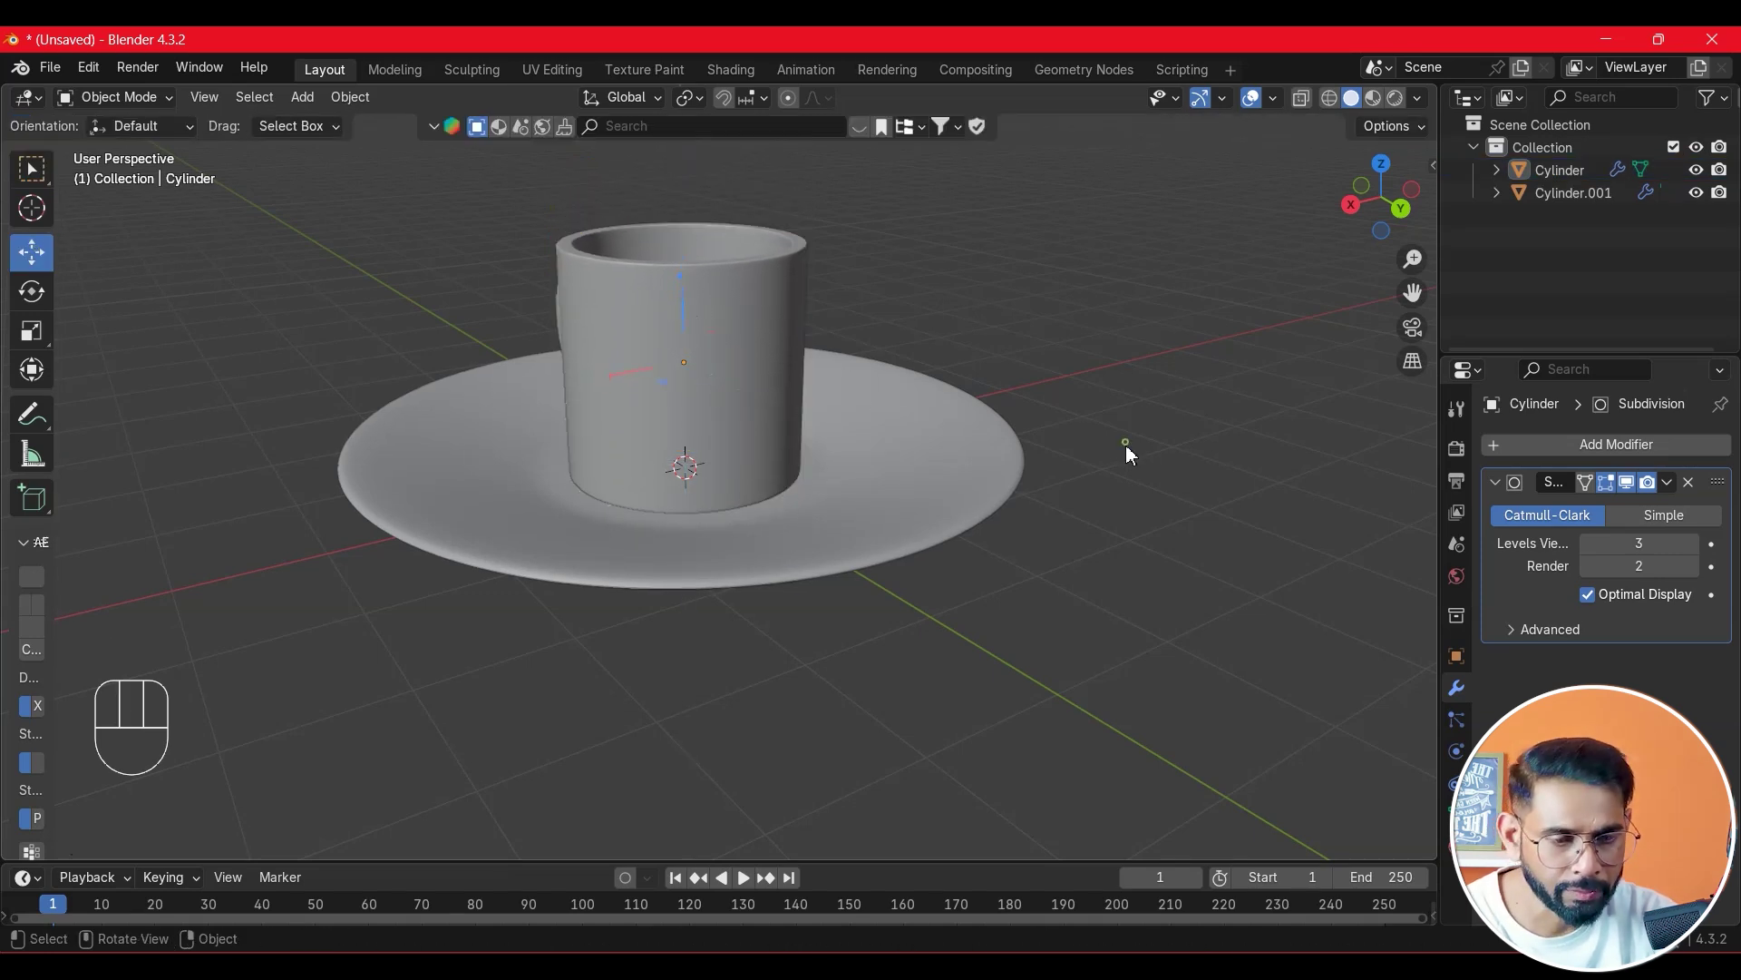
- Give the mug a new material with a light turquoise base color
{"action": "middle_click_drag", "start_coordinate": [1011, 560], "coordinate": [1238, 552]}
{"action": "middle_click_drag", "start_coordinate": [657, 444], "coordinate": [935, 398]}
{"action": "left_click_drag", "start_coordinate": [1002, 226], "coordinate": [691, 764]}
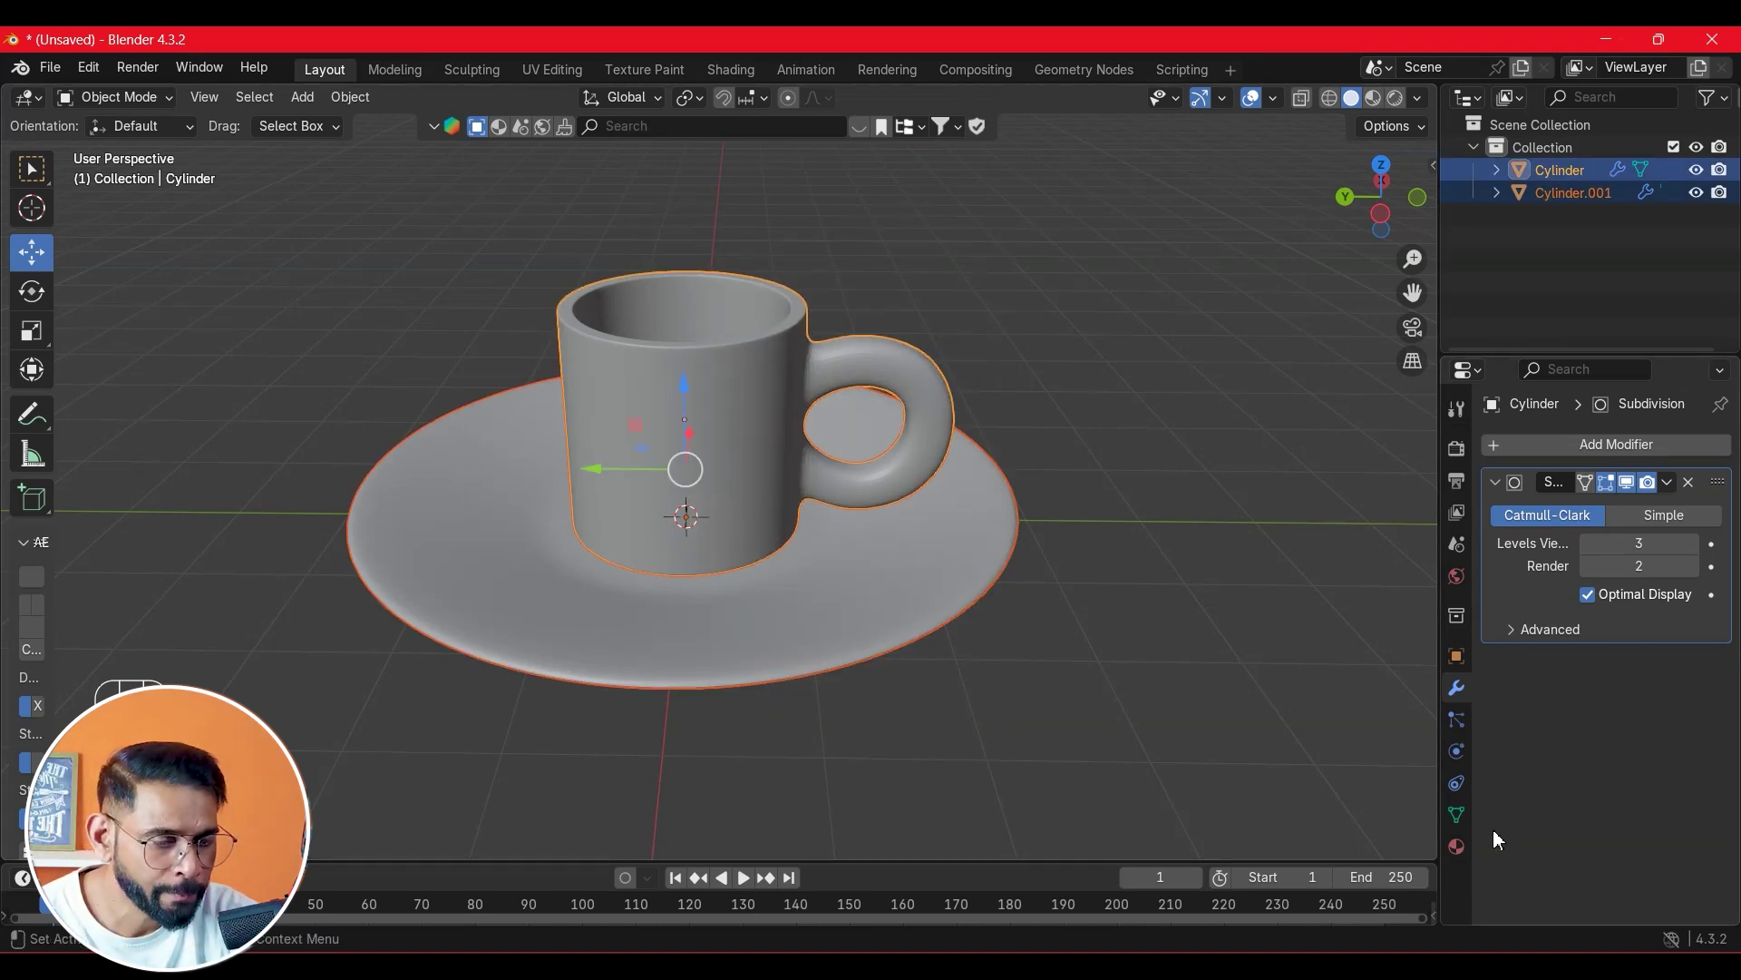
{"action": "left_click", "coordinate": [1457, 847]}
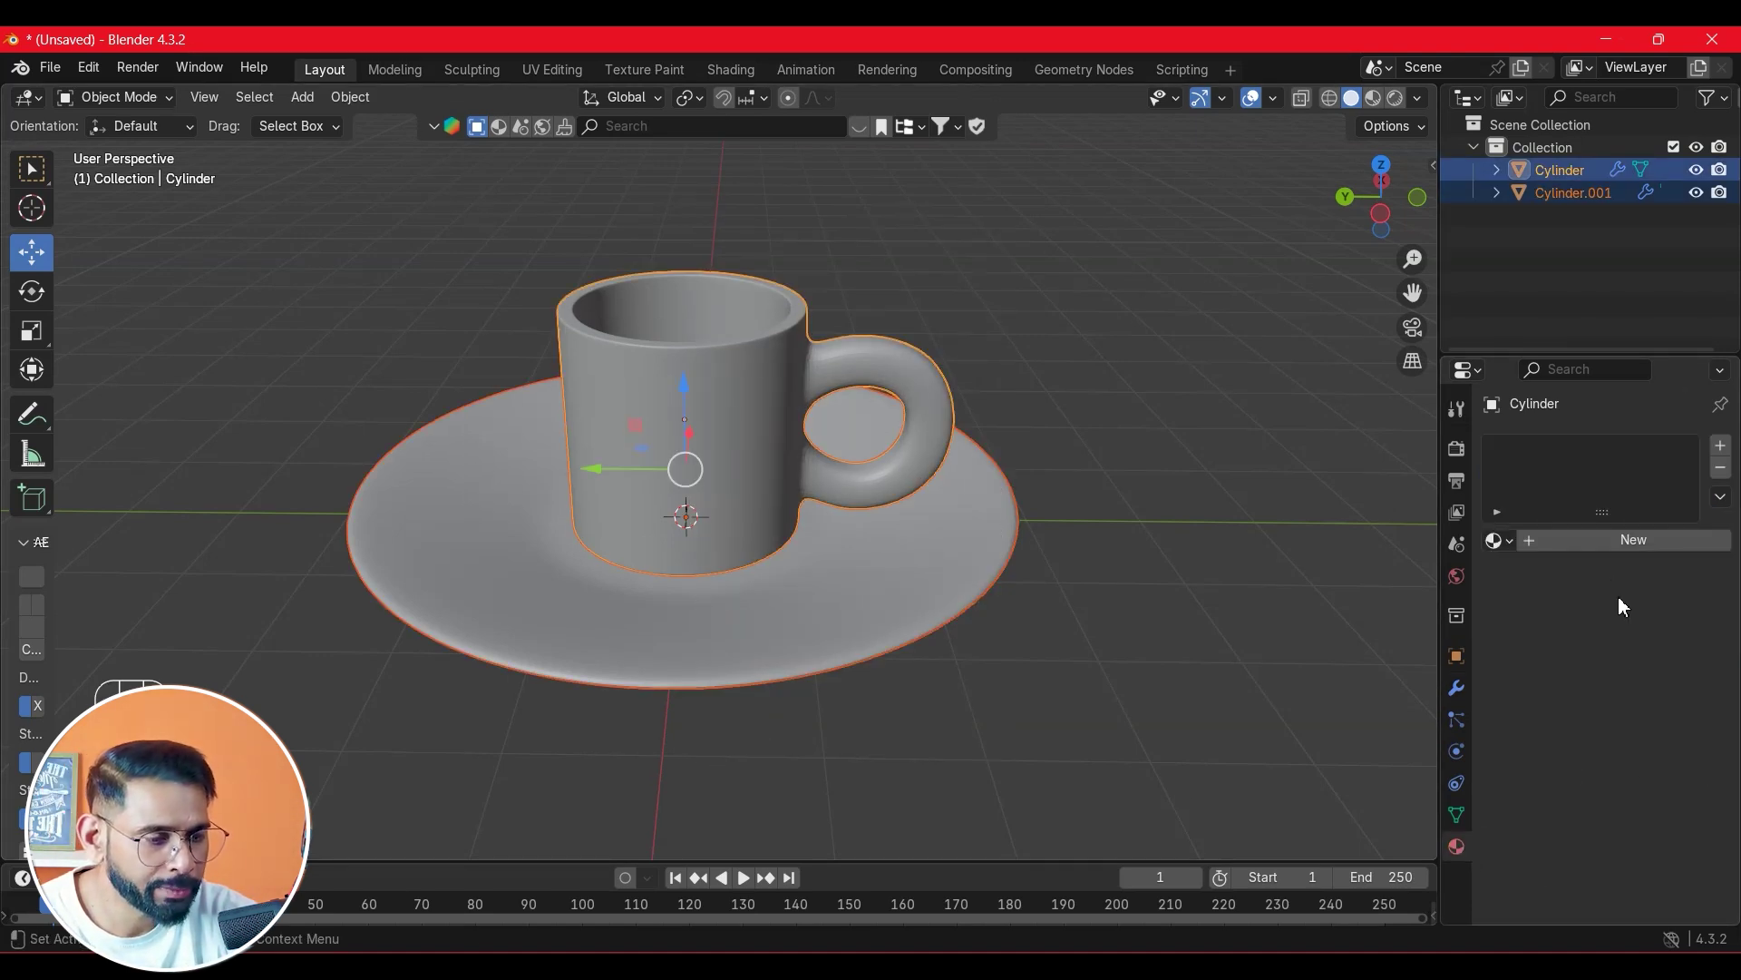
{"action": "left_click", "coordinate": [1580, 541]}
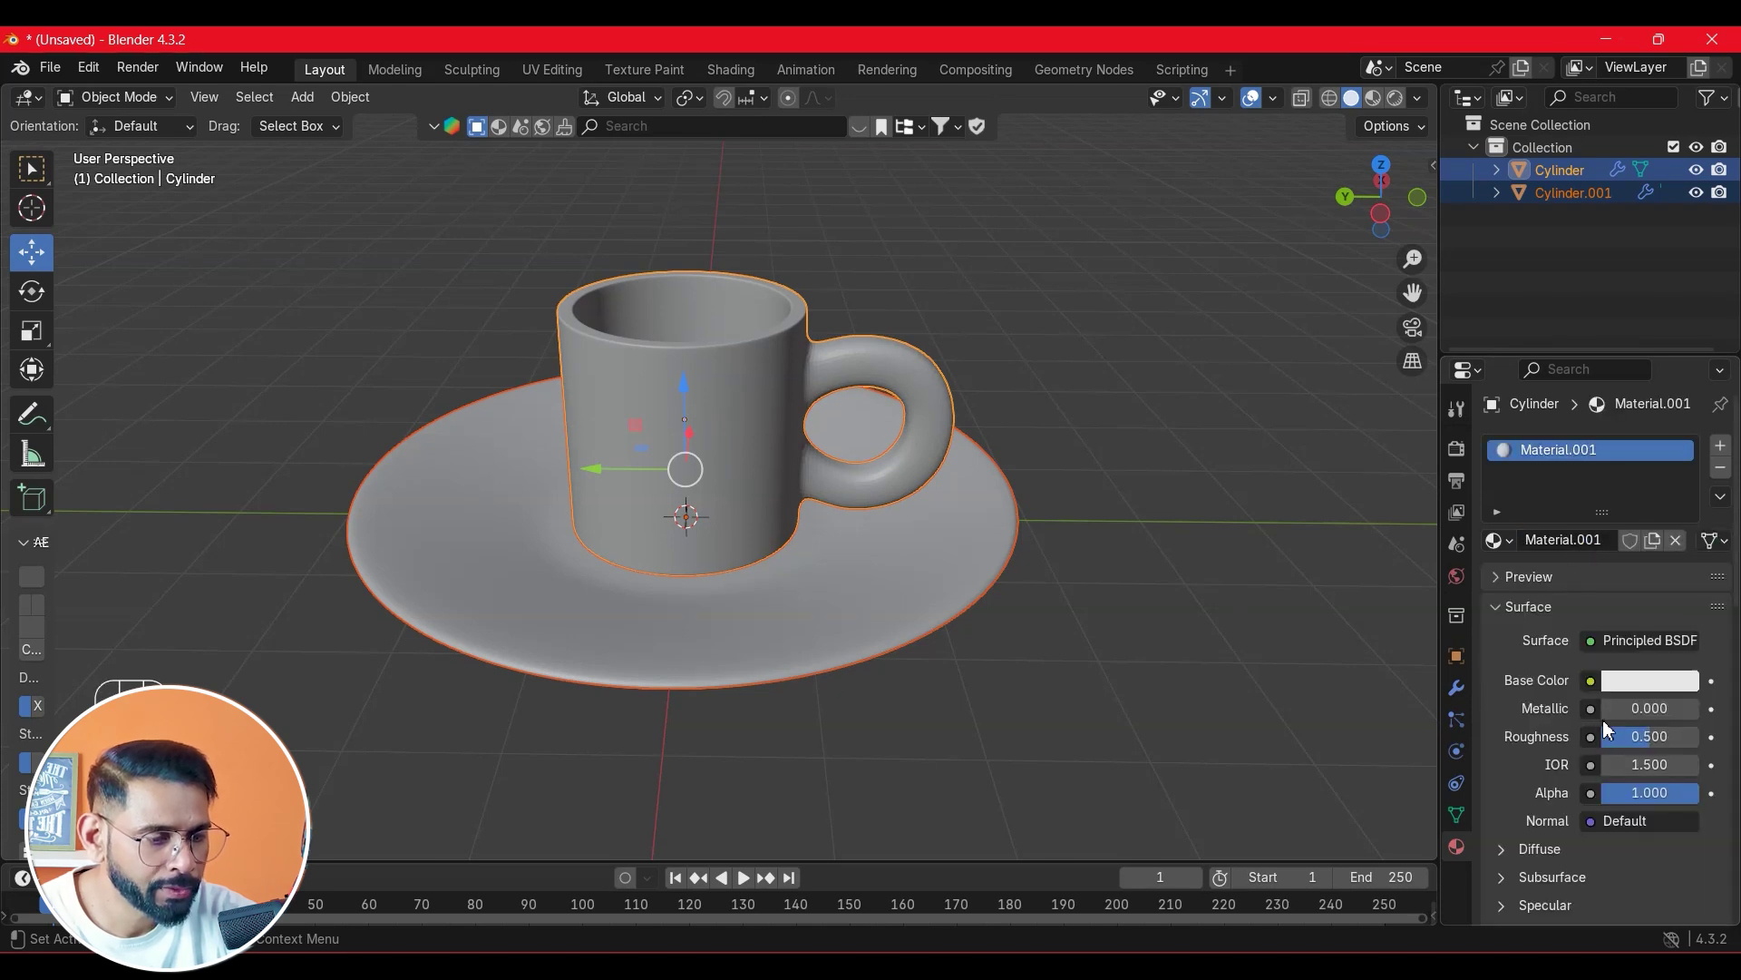
{"action": "left_click", "coordinate": [1645, 686]}
{"action": "left_click_drag", "start_coordinate": [1576, 467], "coordinate": [1571, 363]}
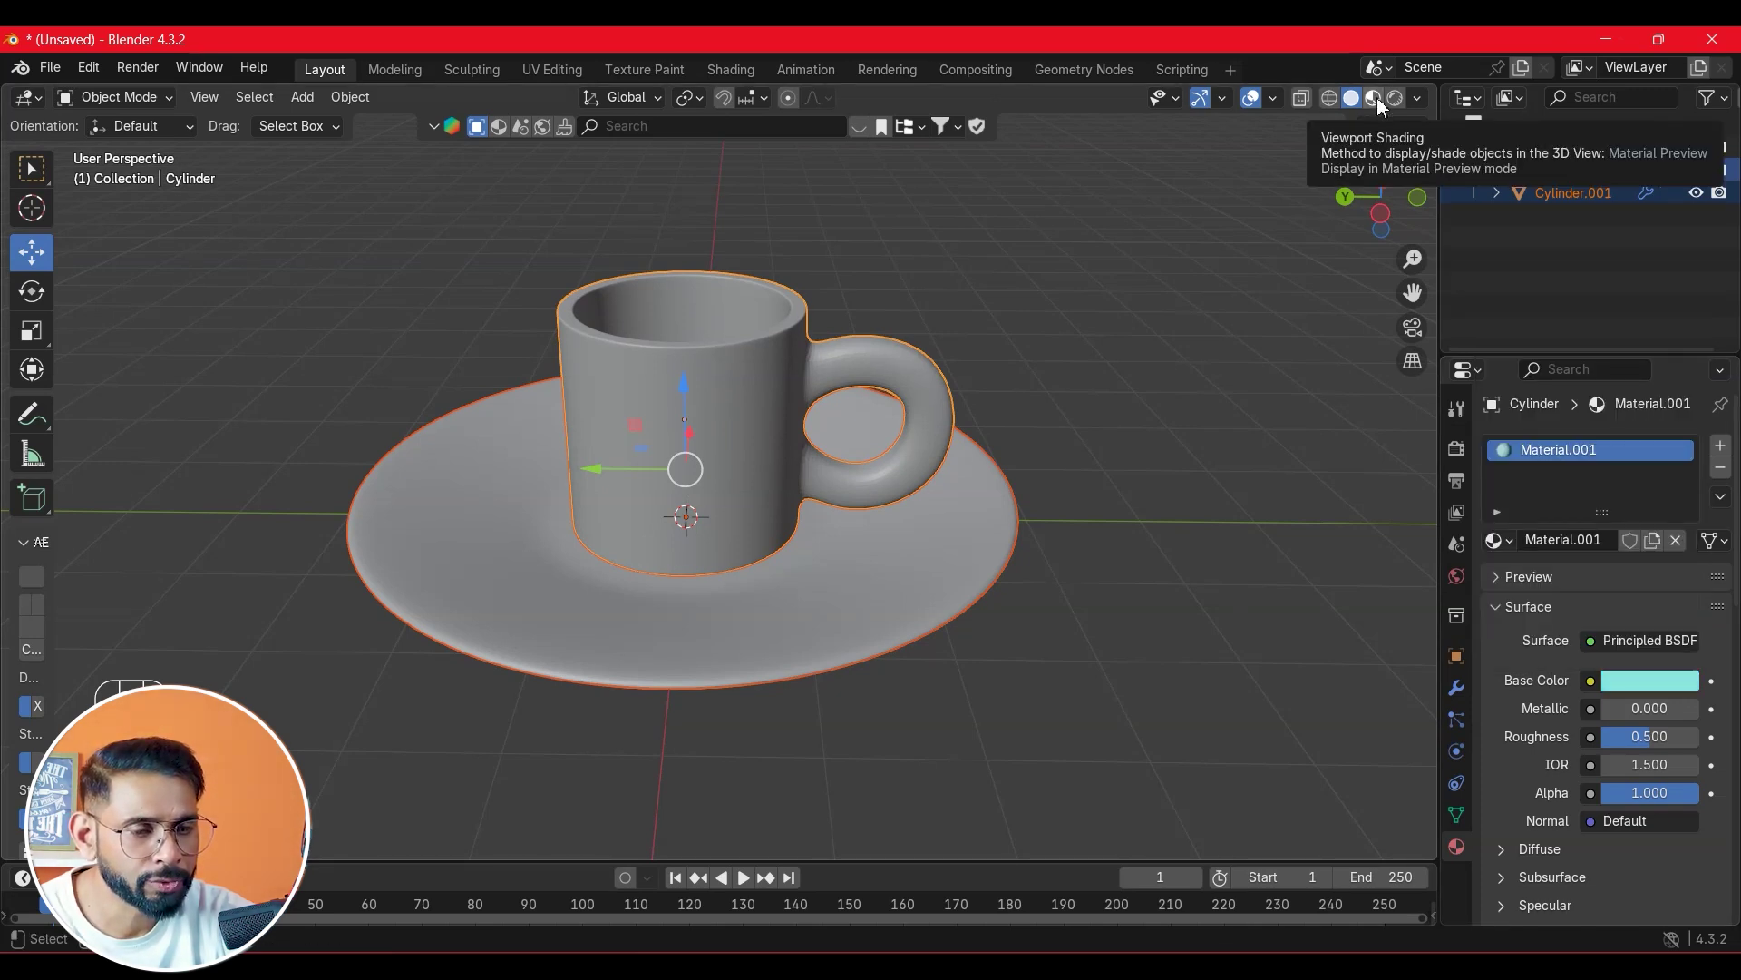
- Switch the viewport to Material Preview shading and set the mug material's Metallic to about 0.771
{"action": "left_click", "coordinate": [1375, 97]}
{"action": "middle_click_drag", "start_coordinate": [1241, 721], "coordinate": [1198, 694]}
{"action": "left_click_drag", "start_coordinate": [1602, 708], "coordinate": [1680, 709]}
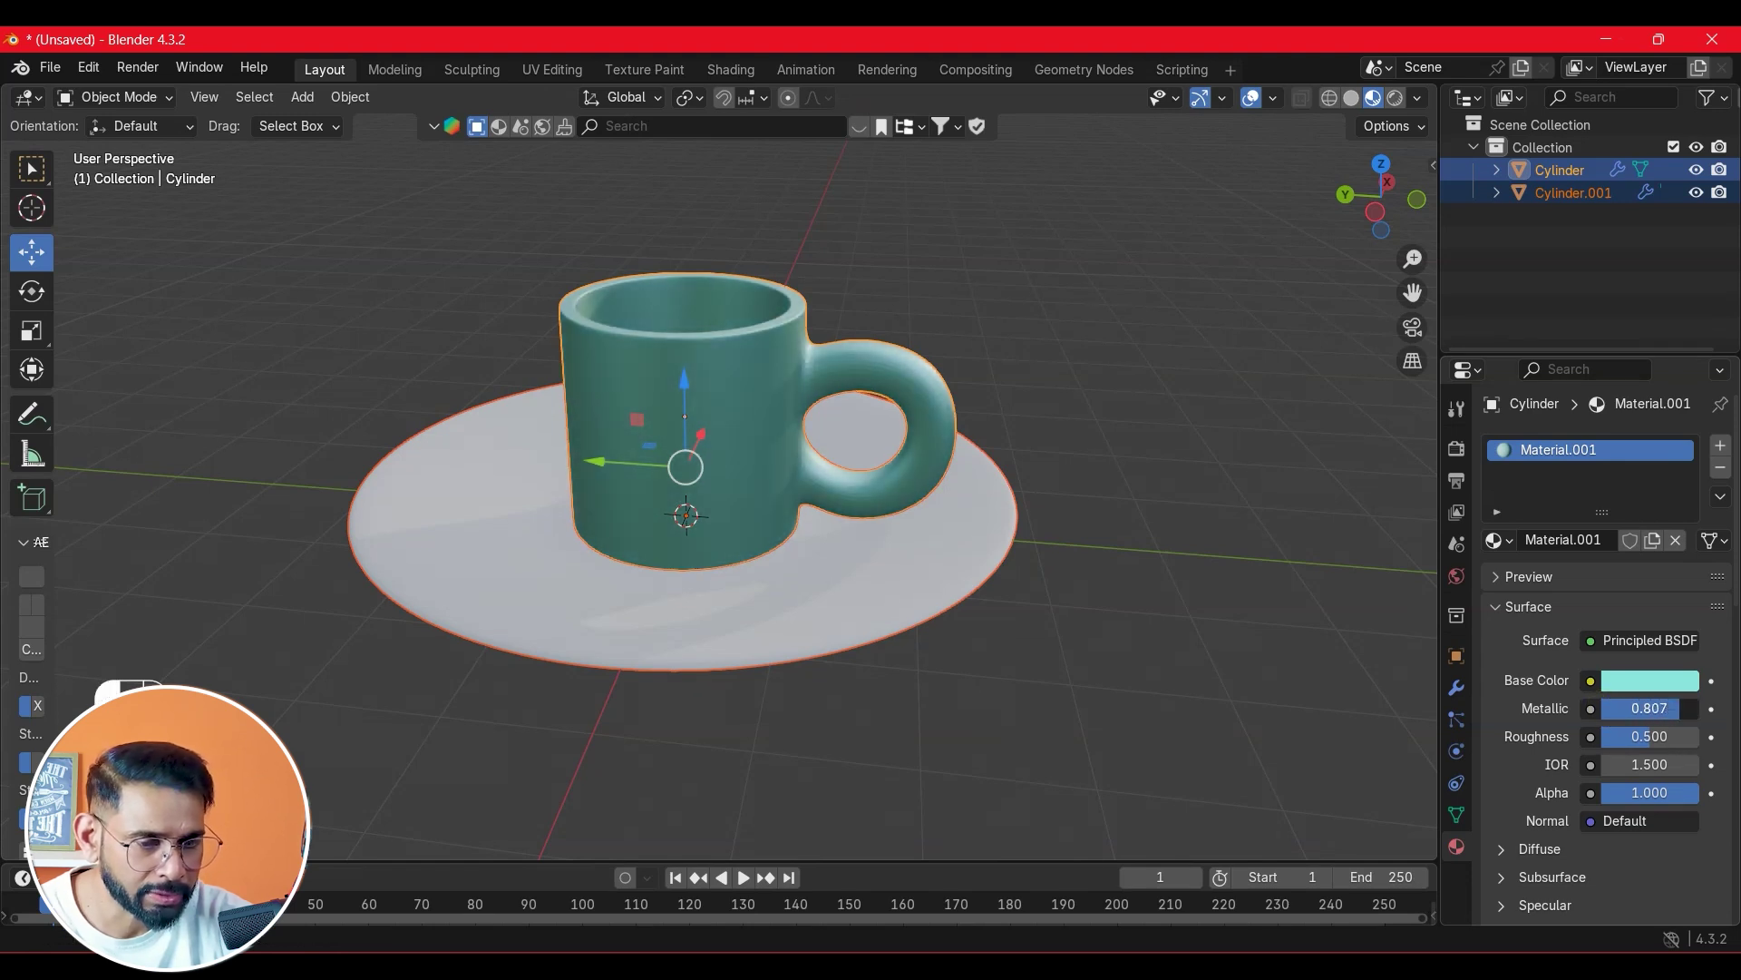
{"action": "left_click", "coordinate": [1114, 599]}
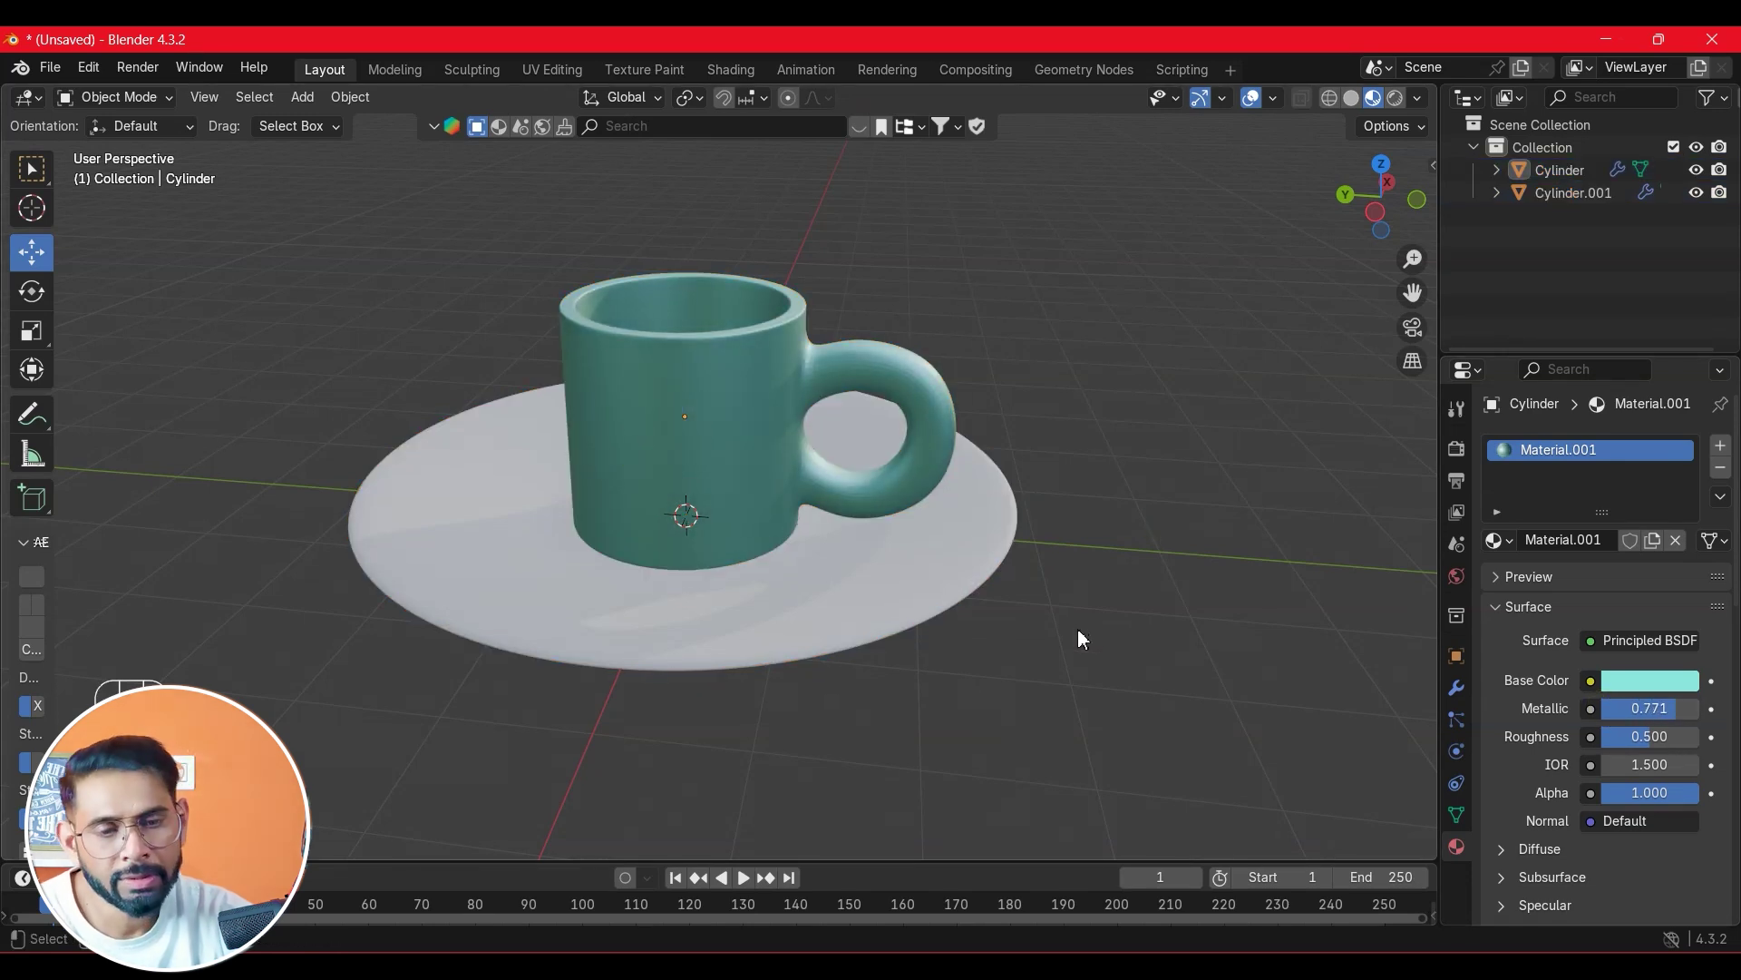
- Give the saucer its own new material with a light turquoise base color, about #75E7D6
{"action": "middle_click_drag", "start_coordinate": [738, 468], "coordinate": [814, 568]}
{"action": "left_click", "coordinate": [814, 567]}
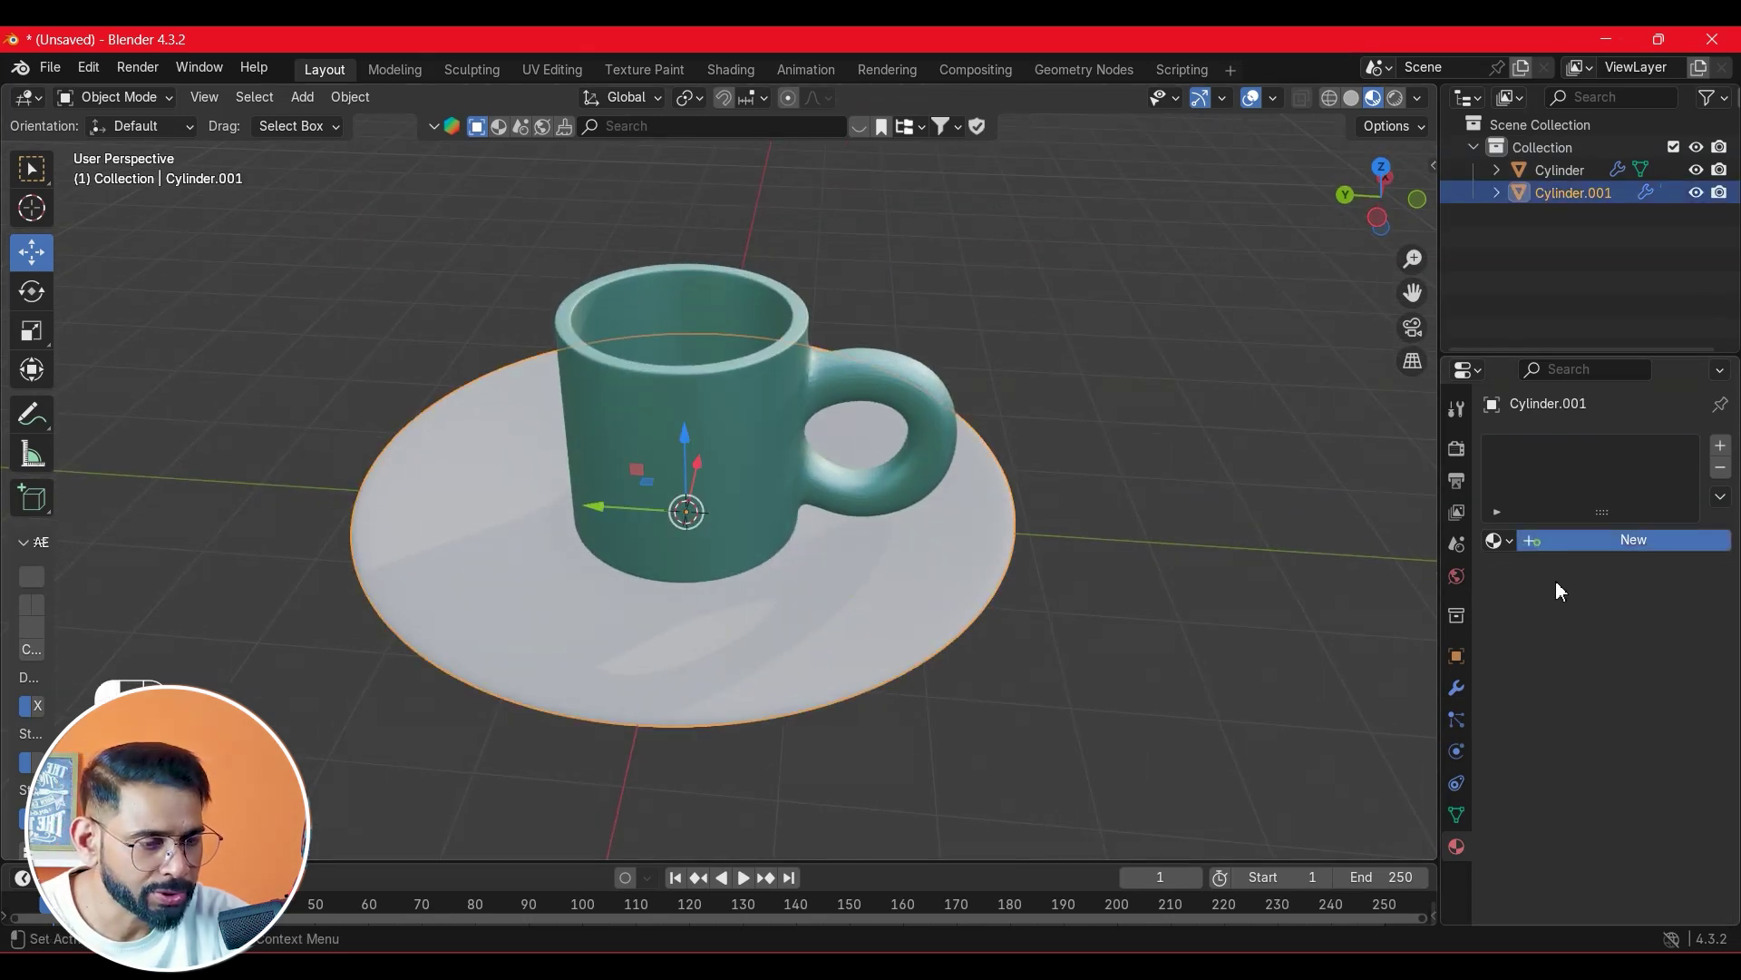
{"action": "left_click", "coordinate": [1555, 541]}
{"action": "left_click", "coordinate": [1637, 682]}
{"action": "left_click_drag", "start_coordinate": [1580, 490], "coordinate": [1569, 354]}
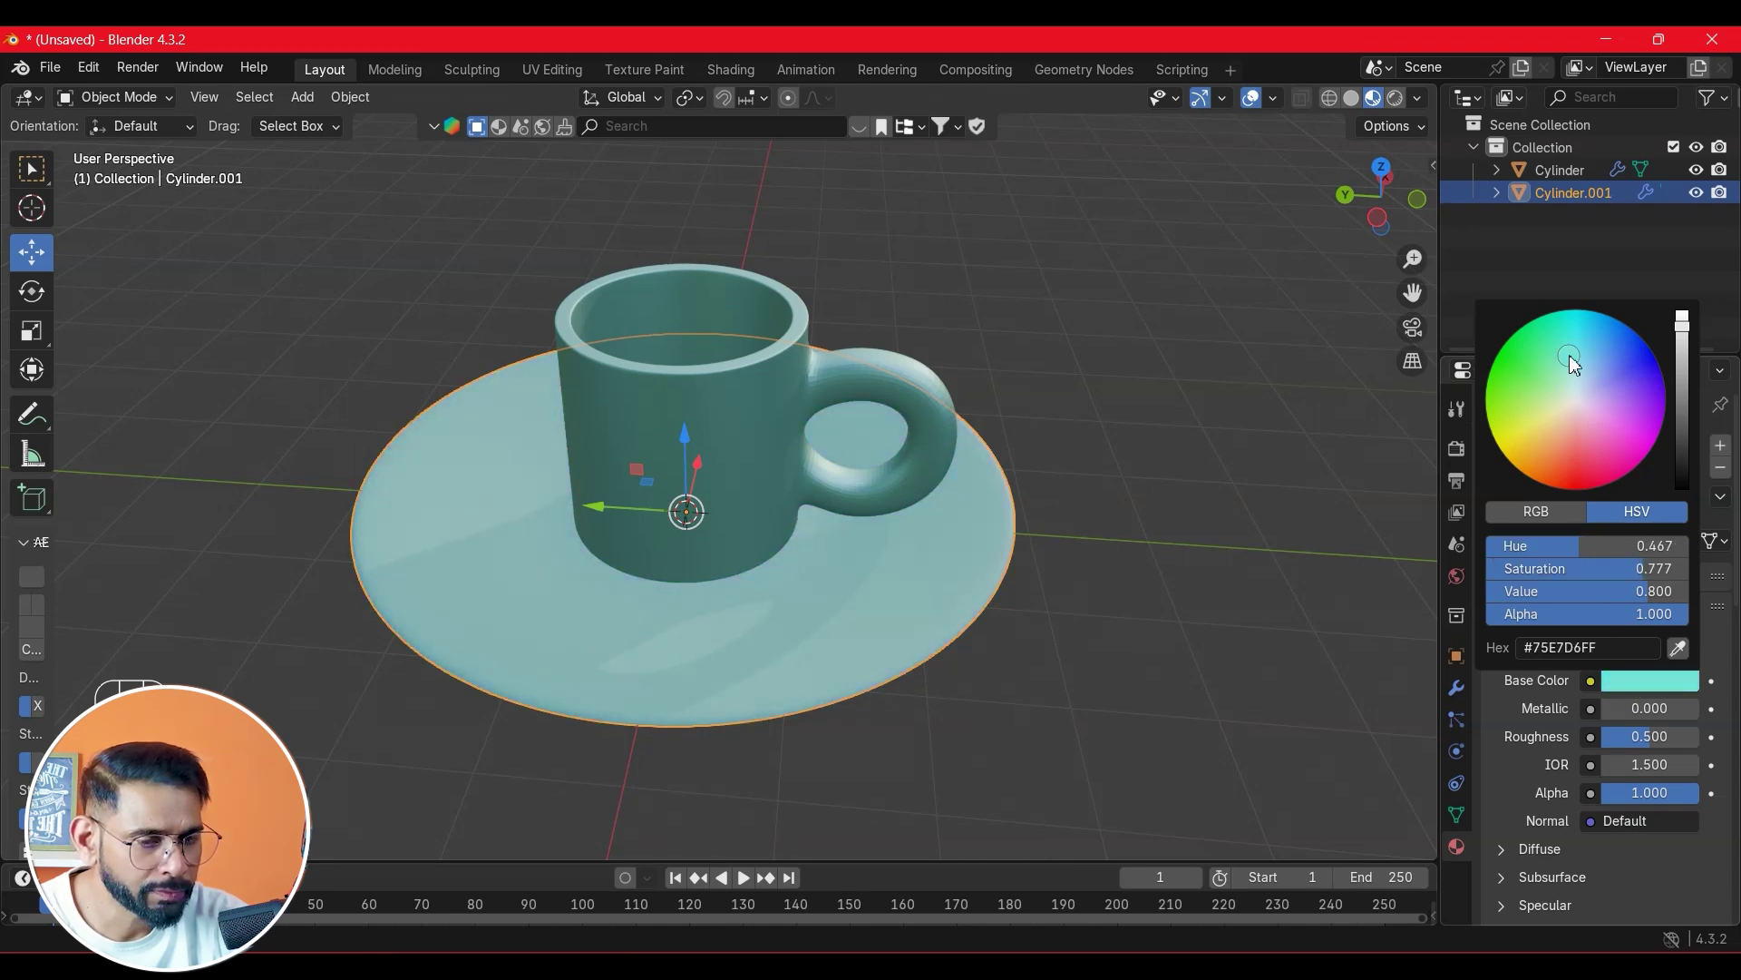
- Set the saucer material's Metallic to about 0.495 and deselect the saucer
{"action": "left_click_drag", "start_coordinate": [1630, 716], "coordinate": [1693, 717]}
{"action": "left_click", "coordinate": [949, 677]}
{"action": "mouse_move", "coordinate": [950, 678]}
{"action": "middle_mouse_down"}
{"action": "mouse_move", "coordinate": [987, 619]}
{"action": "mouse_move", "coordinate": [986, 684]}
{"action": "mouse_move", "coordinate": [1015, 680]}
{"action": "mouse_move", "coordinate": [954, 656]}
{"action": "middle_mouse_up"}
{"action": "scroll", "coordinate": [954, 656], "scroll_direction": "up", "scroll_amount": 1}
{"action": "middle_click_drag", "start_coordinate": [1114, 673], "coordinate": [1125, 602]}
{"action": "scroll", "coordinate": [1130, 585], "scroll_direction": "down", "scroll_amount": 2}
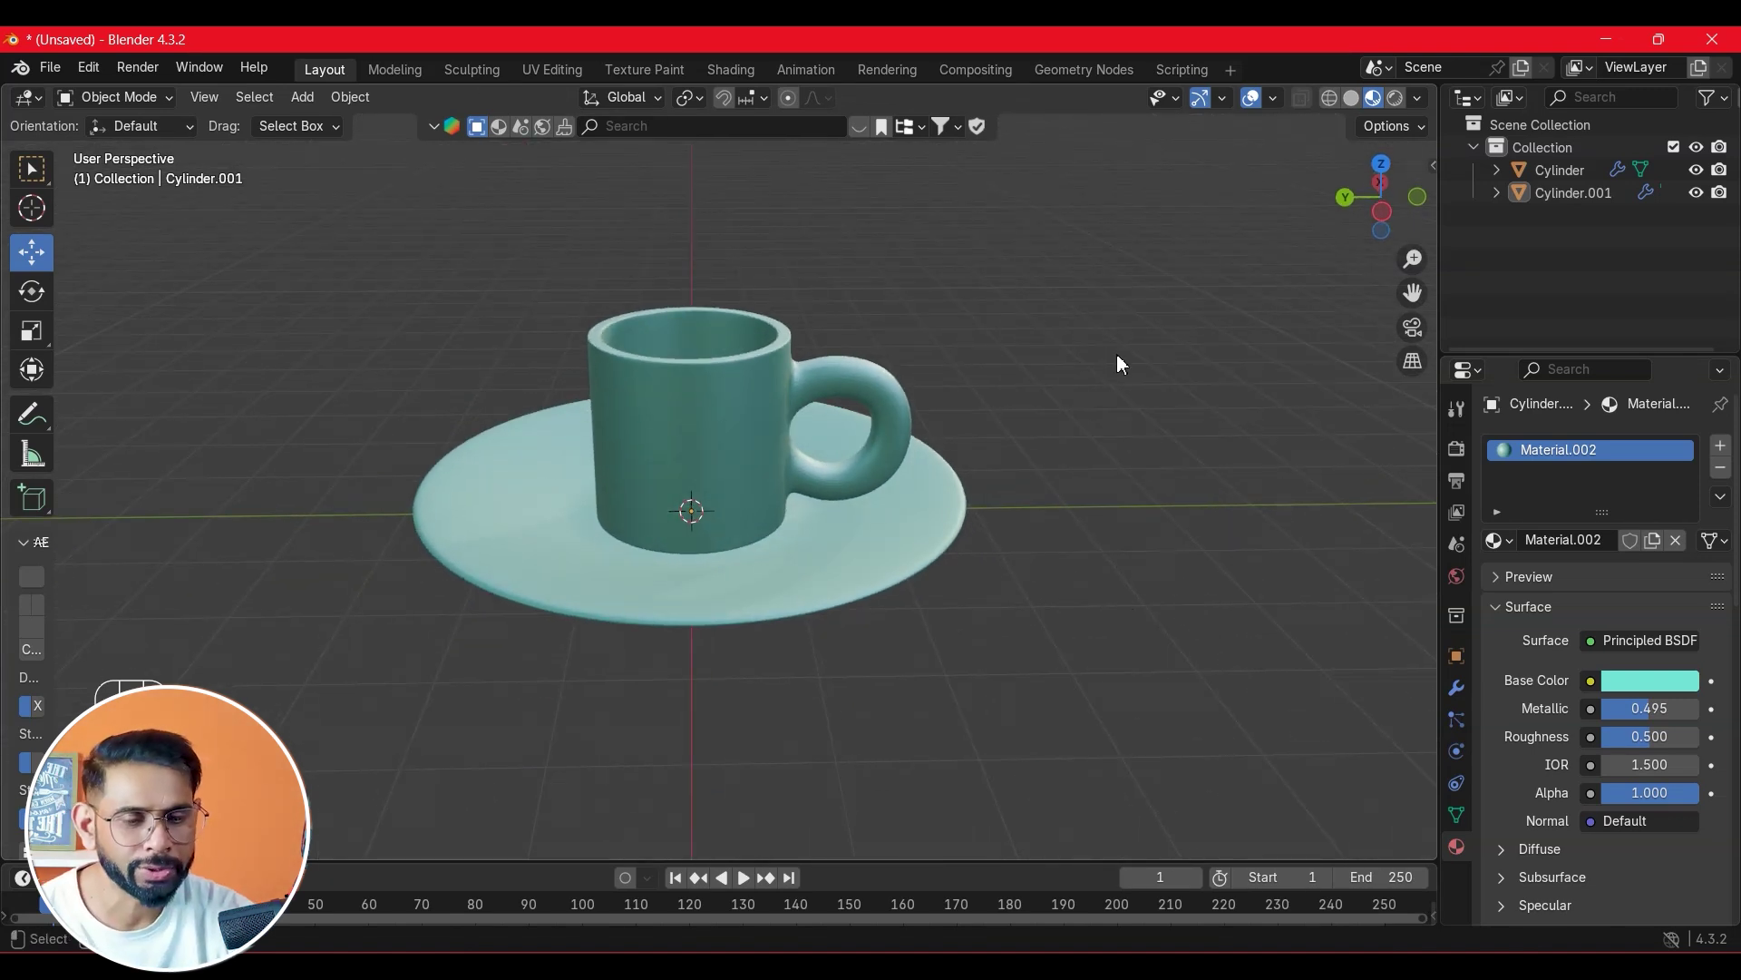
- Duplicate the mug and saucer together and place the copies beside the originals along the Y axis
{"action": "left_click_drag", "start_coordinate": [1087, 351], "coordinate": [705, 633]}
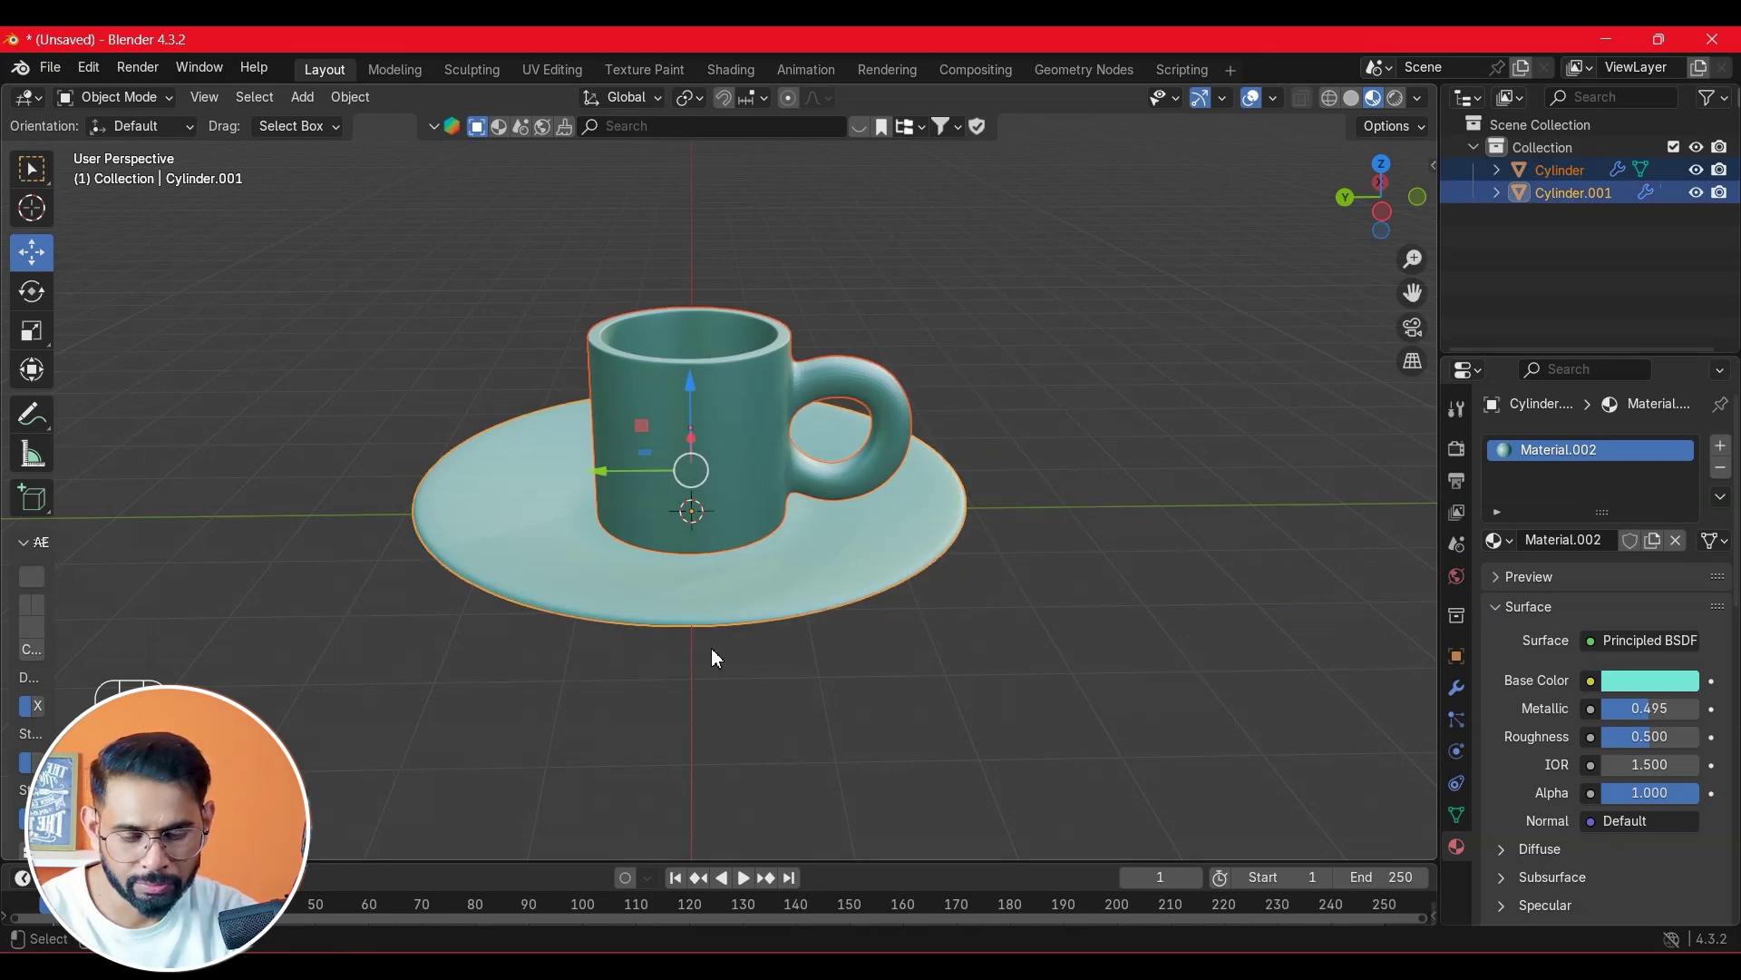
{"action": "key", "text": "shift+d"}
{"action": "key", "text": "x"}
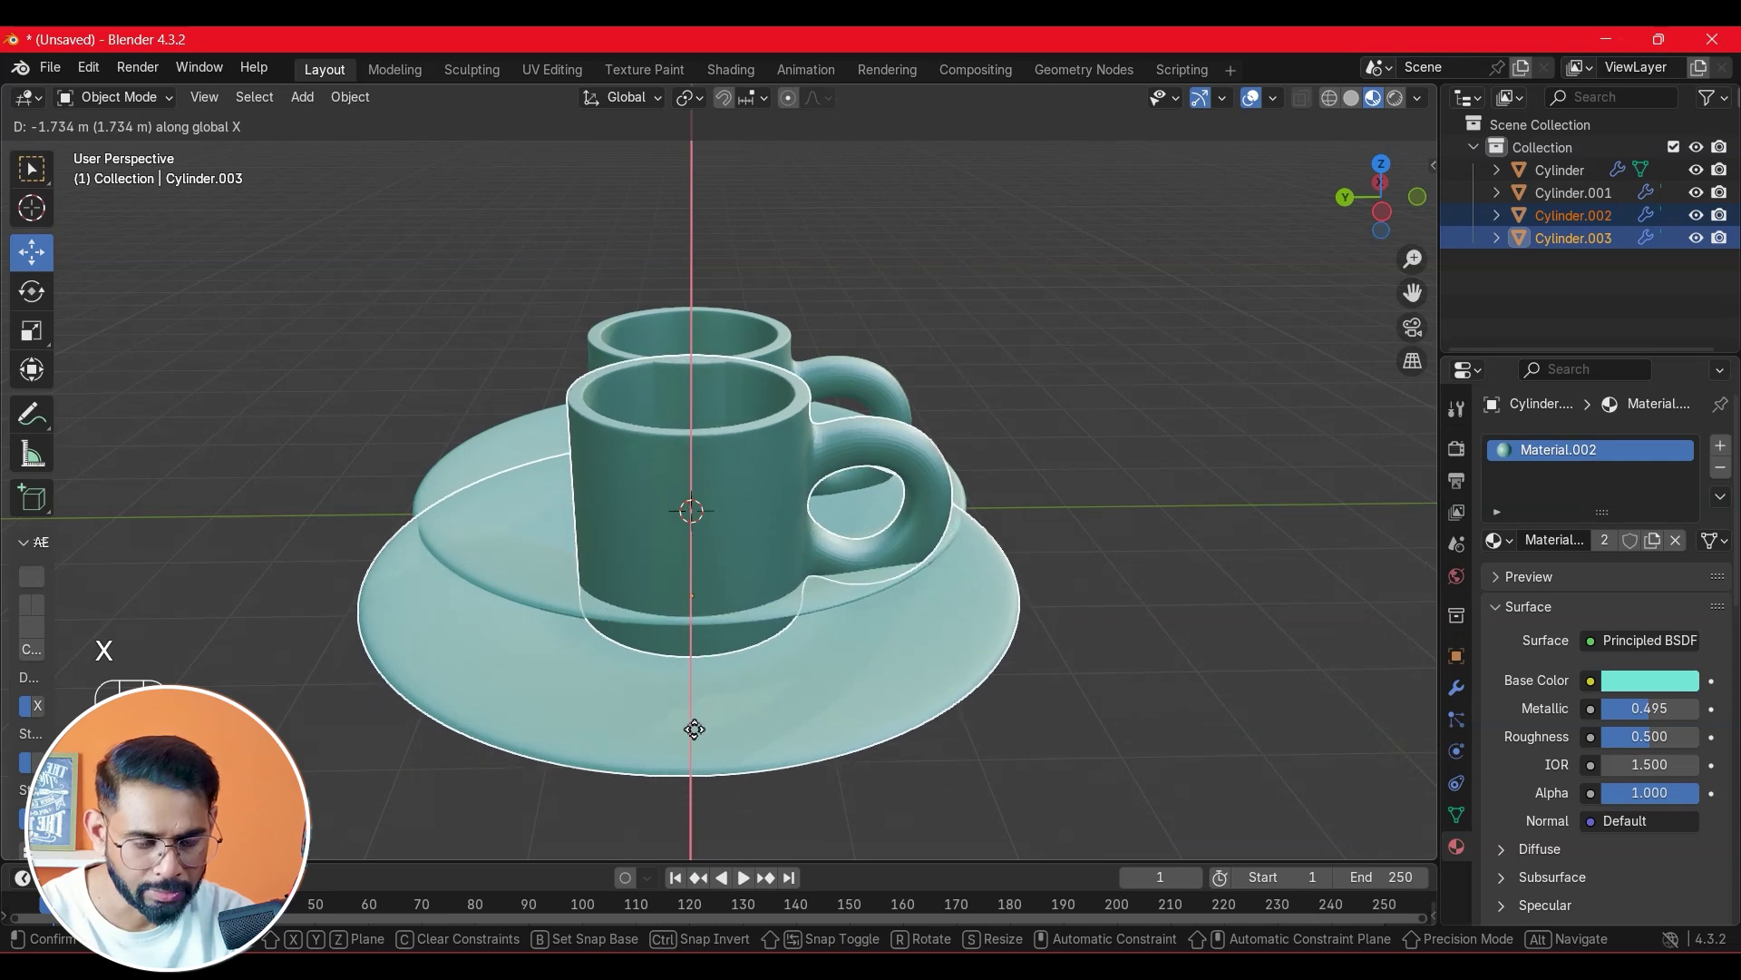
{"action": "key", "text": "y"}
{"action": "left_click", "coordinate": [1268, 716]}
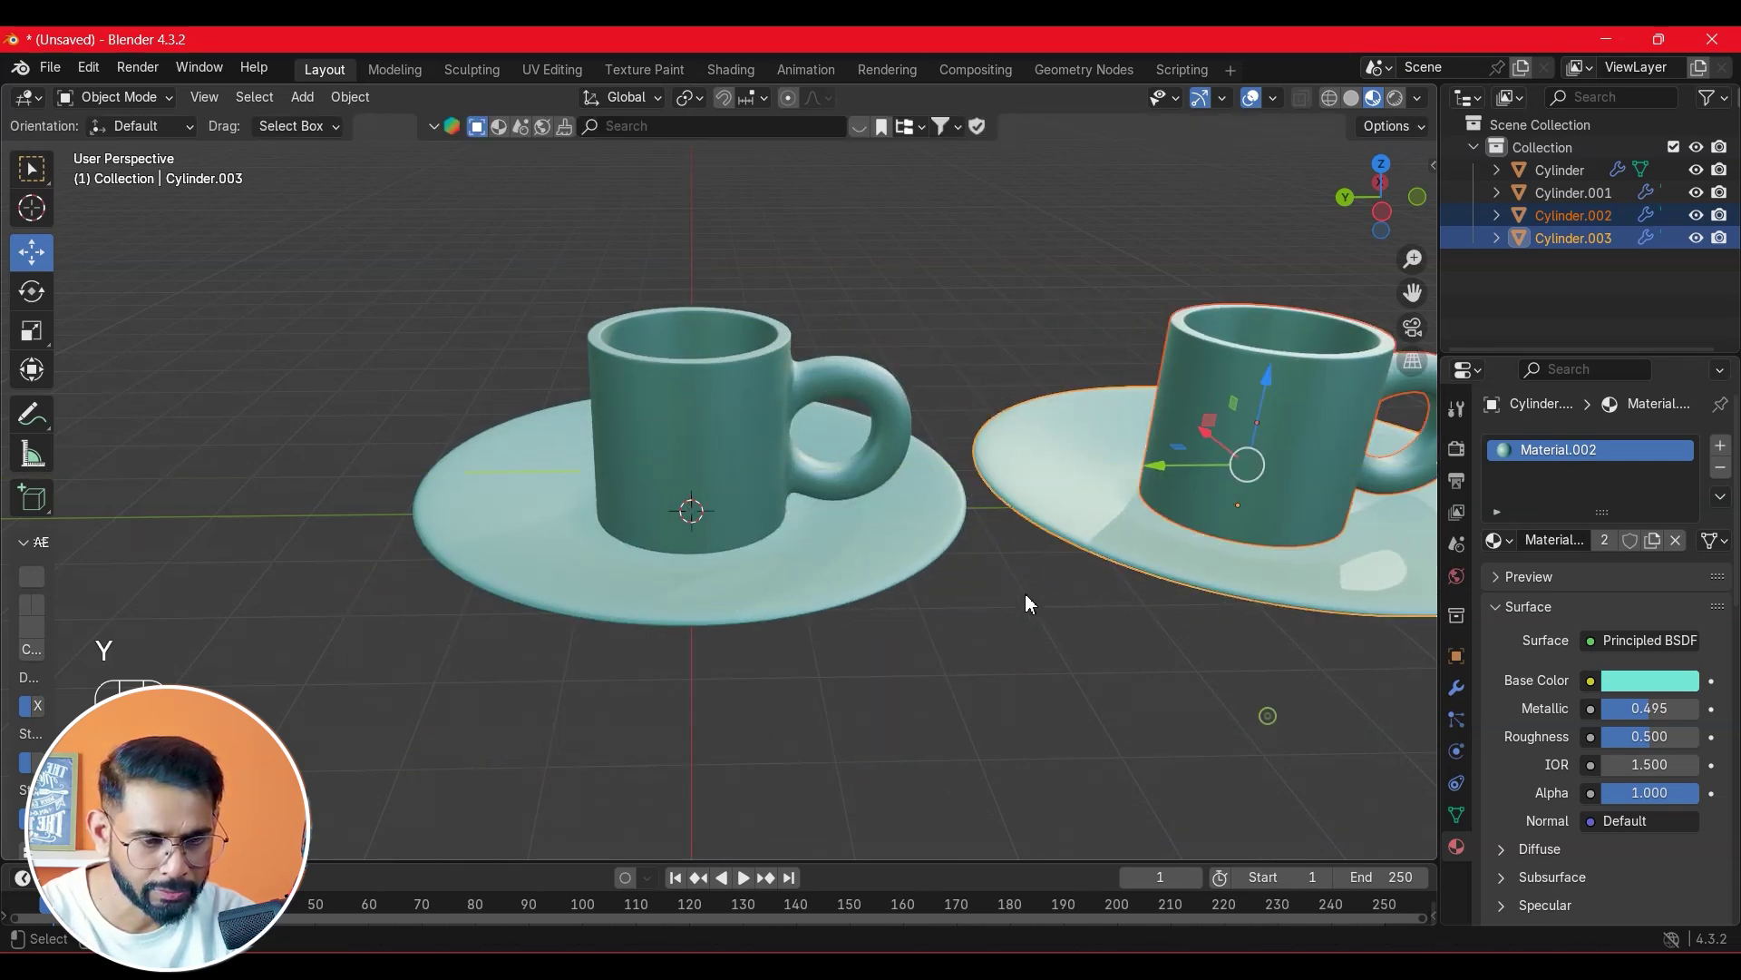
{"action": "scroll", "coordinate": [1016, 584], "scroll_direction": "down", "scroll_amount": 2}
{"action": "middle_click_drag", "start_coordinate": [1015, 584], "coordinate": [851, 555]}
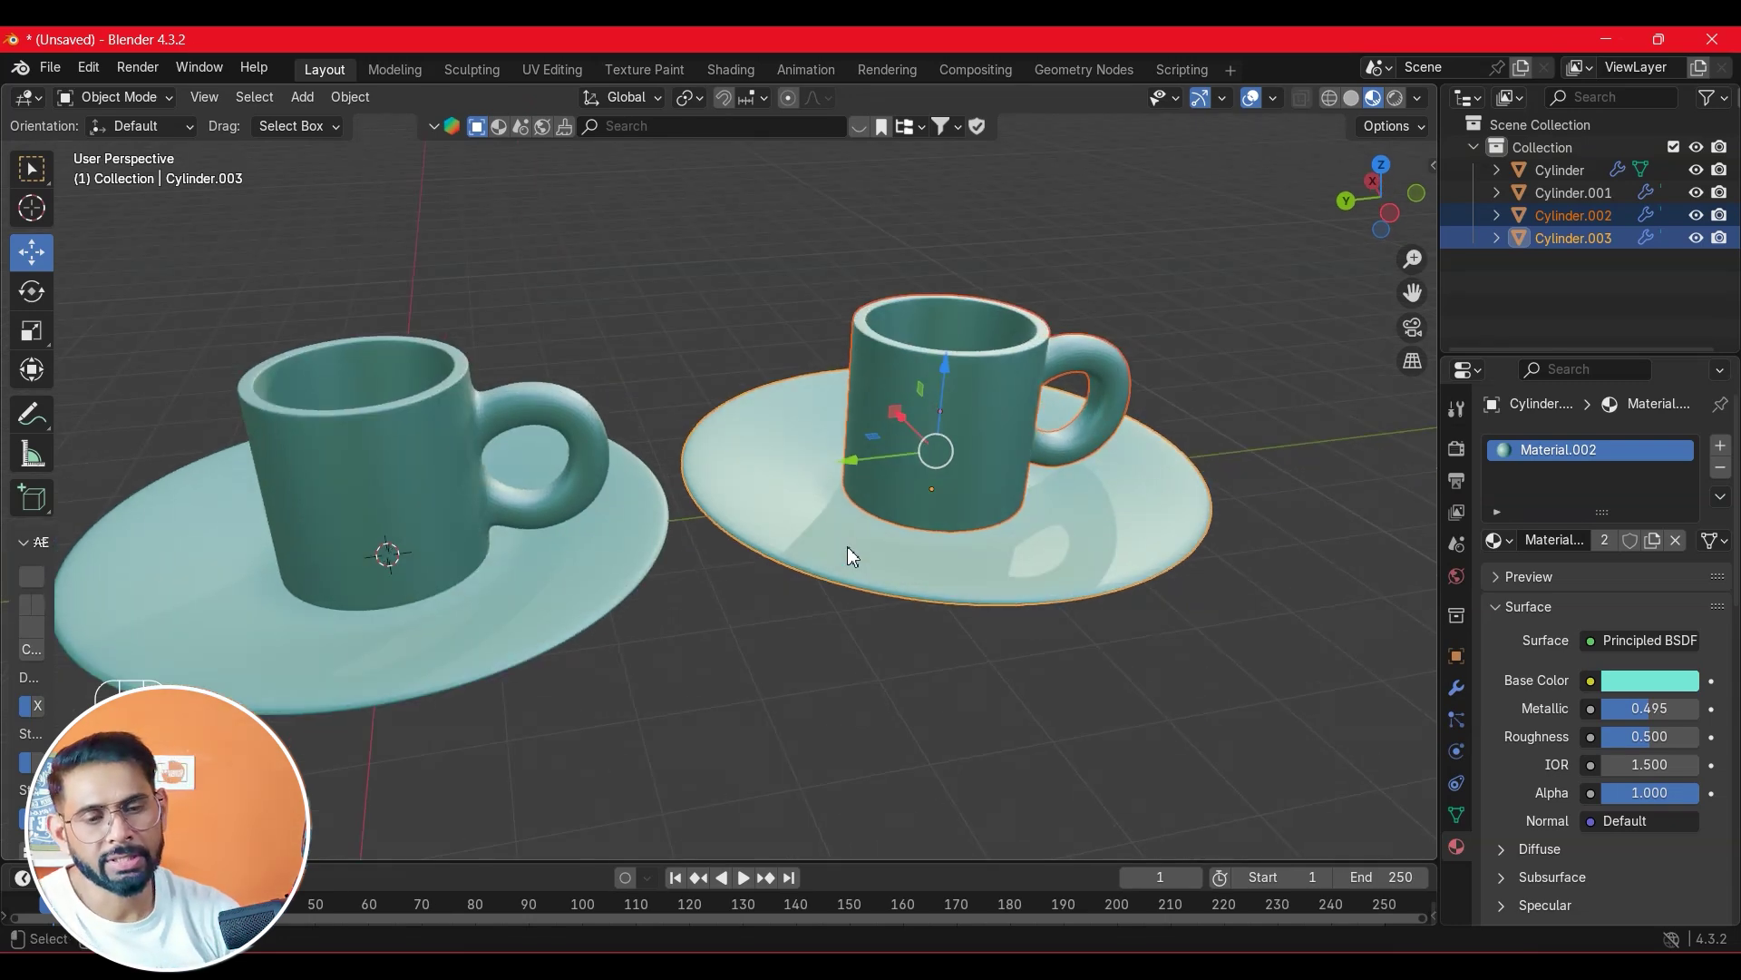